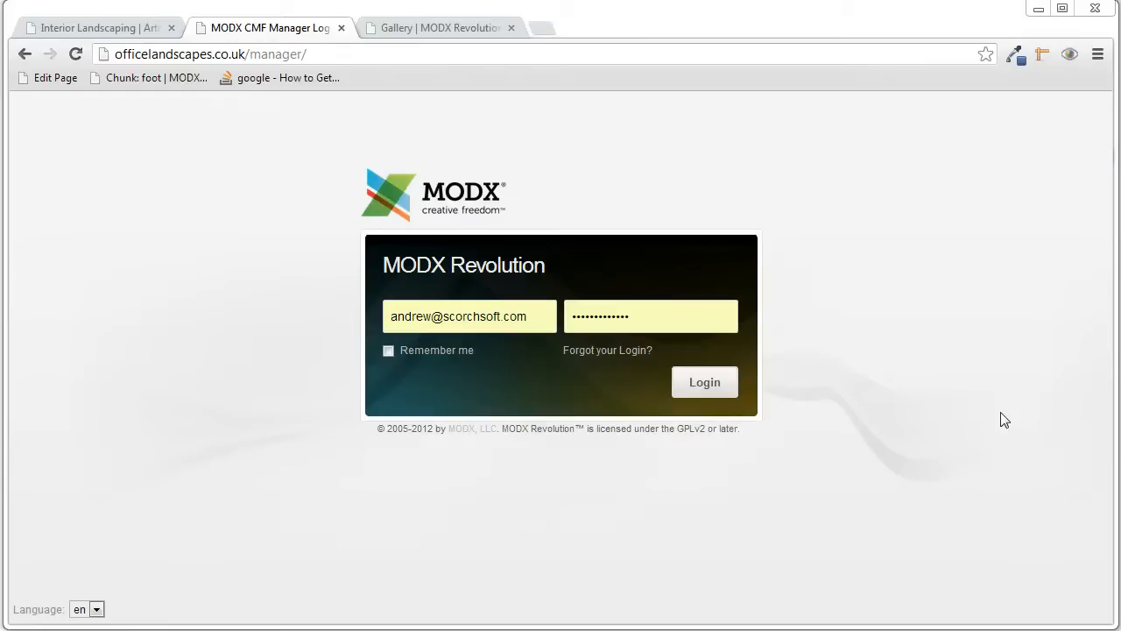
# - Log in to the manager and look through the Elements and Files trees
pyautogui.click(723, 388)
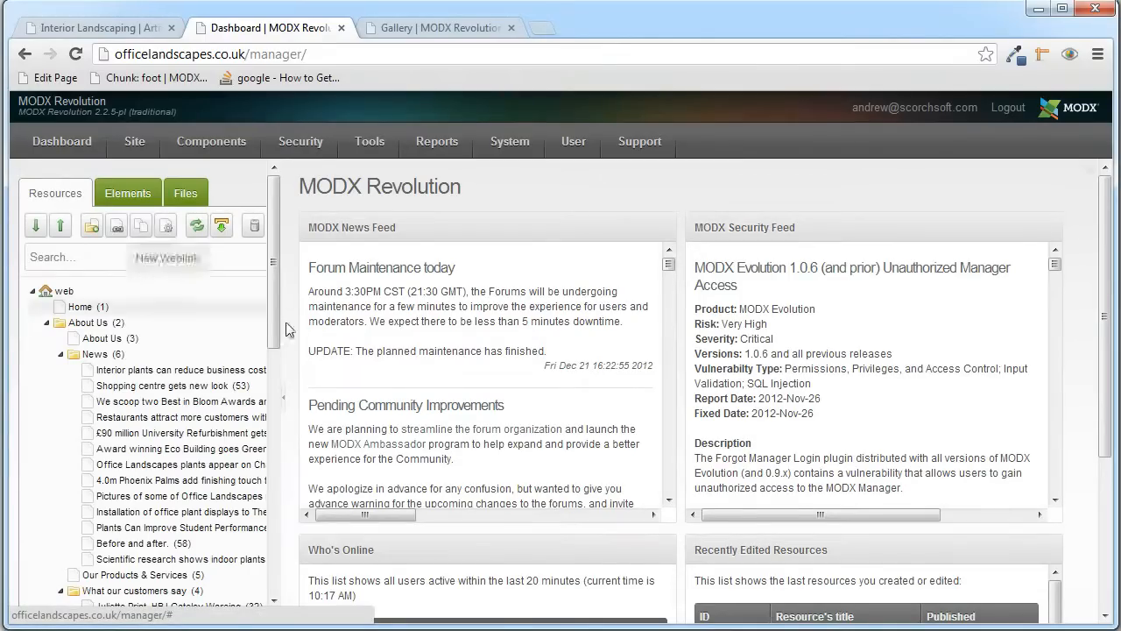
pyautogui.moveTo(274, 280); pyautogui.dragTo(270, 236)
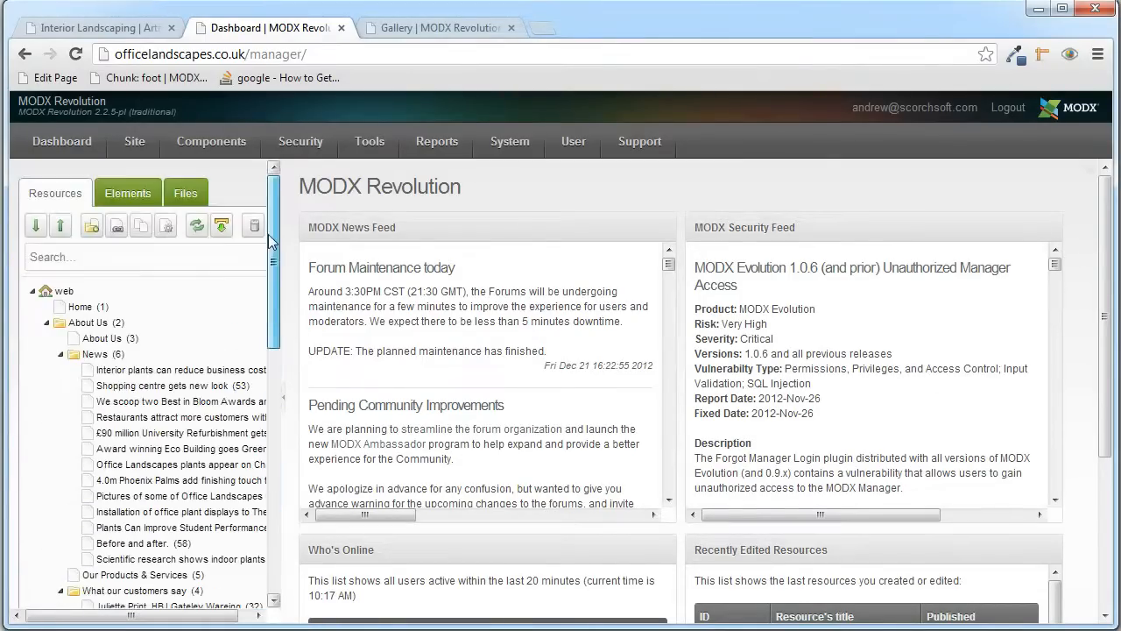
pyautogui.click(130, 193)
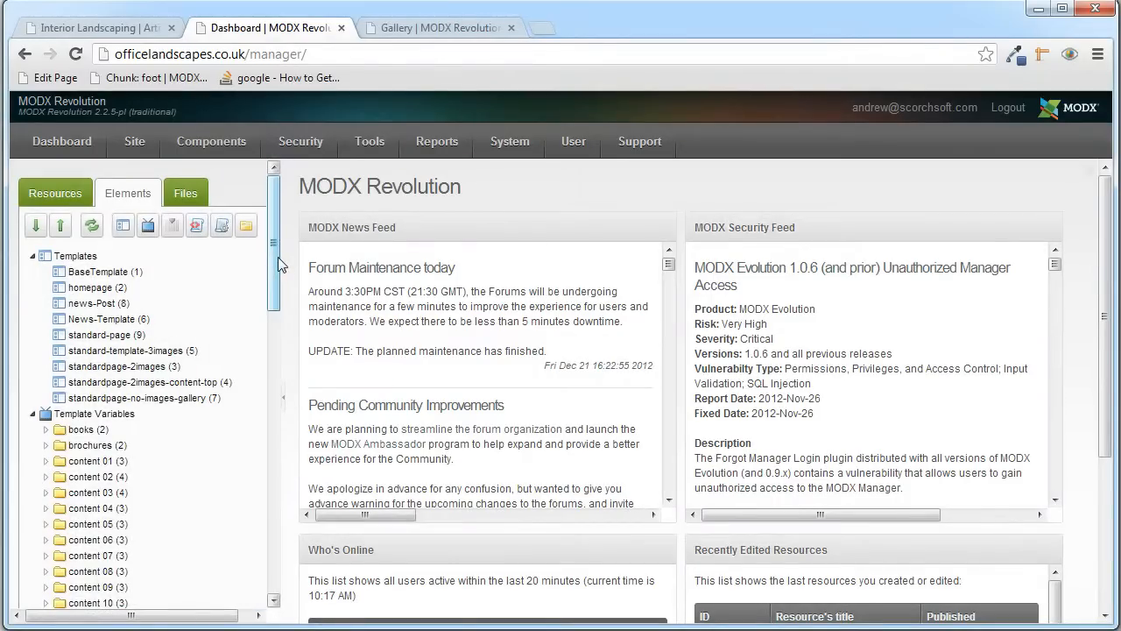
pyautogui.click(193, 194)
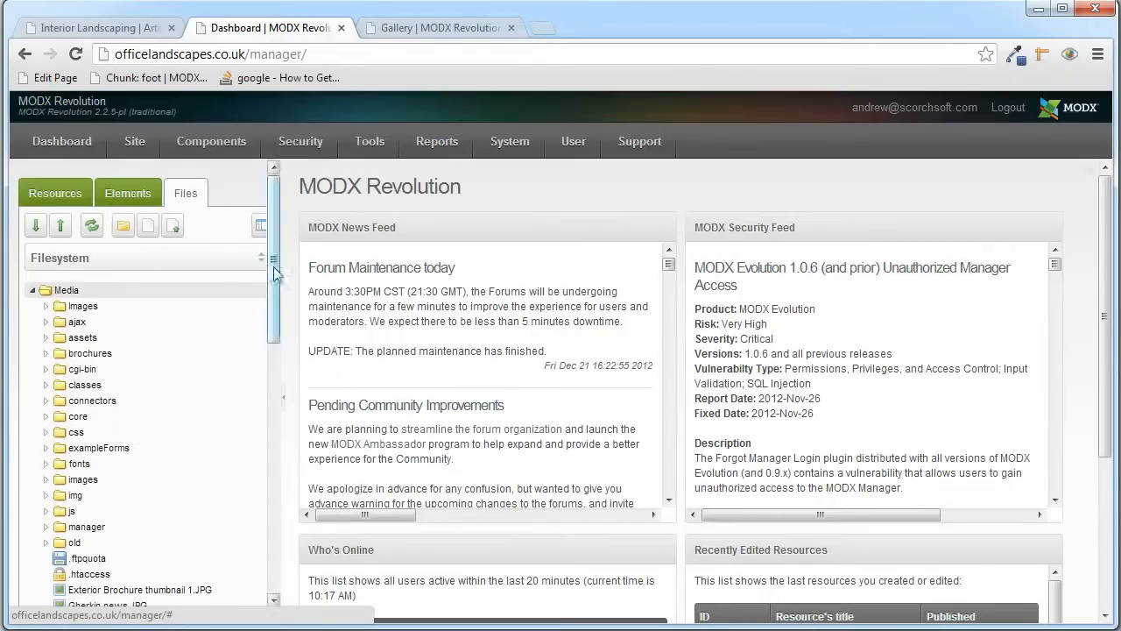
pyautogui.moveTo(274, 269); pyautogui.dragTo(274, 327)
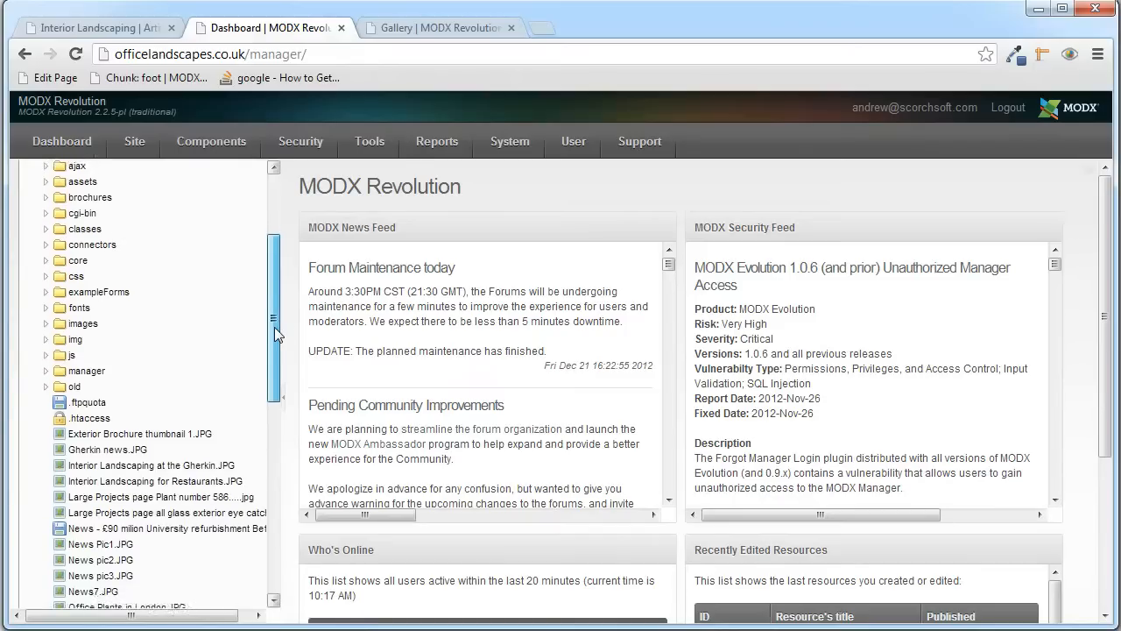
pyautogui.moveTo(274, 327); pyautogui.dragTo(274, 267)
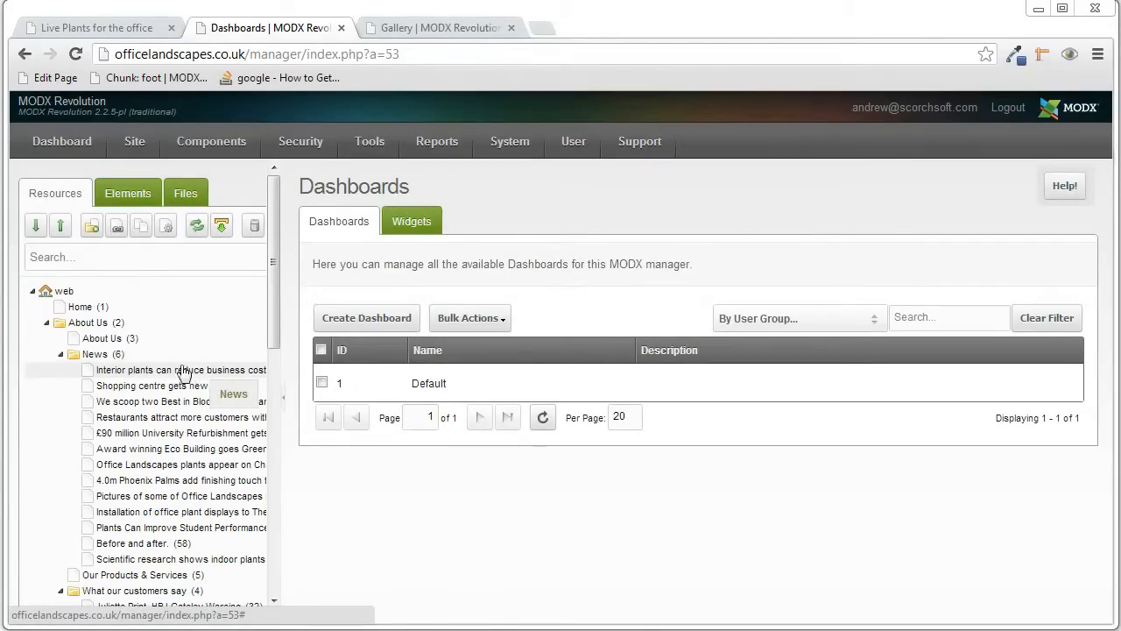
# - Start a new document and check the Live Plants page's heading and the About Us submenu on the website
pyautogui.click(92, 228)
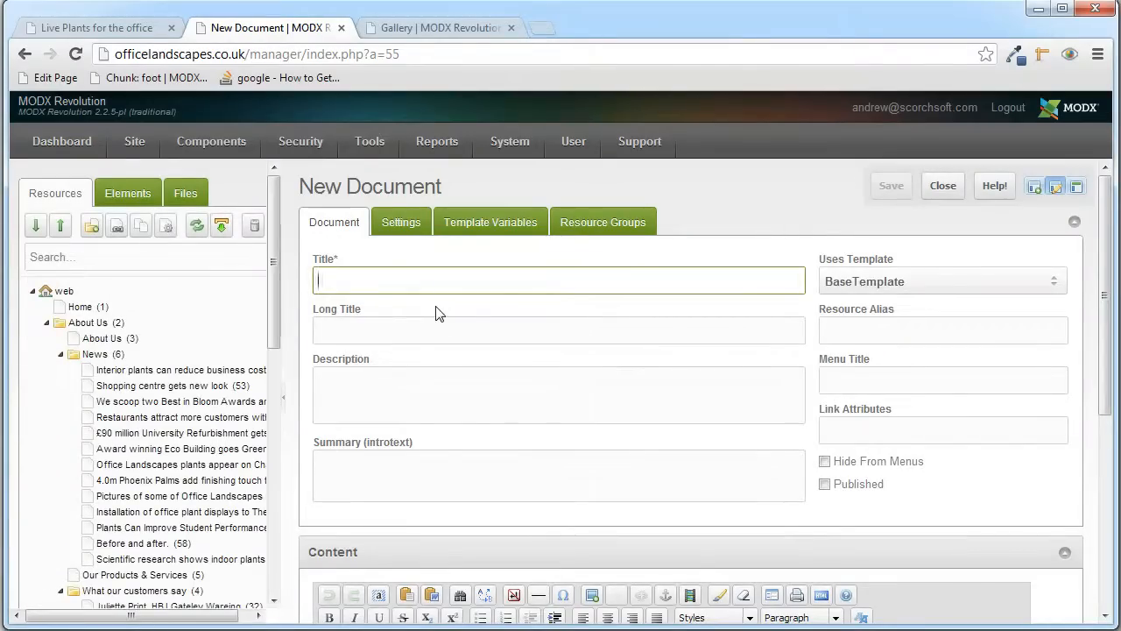
pyautogui.click(87, 26)
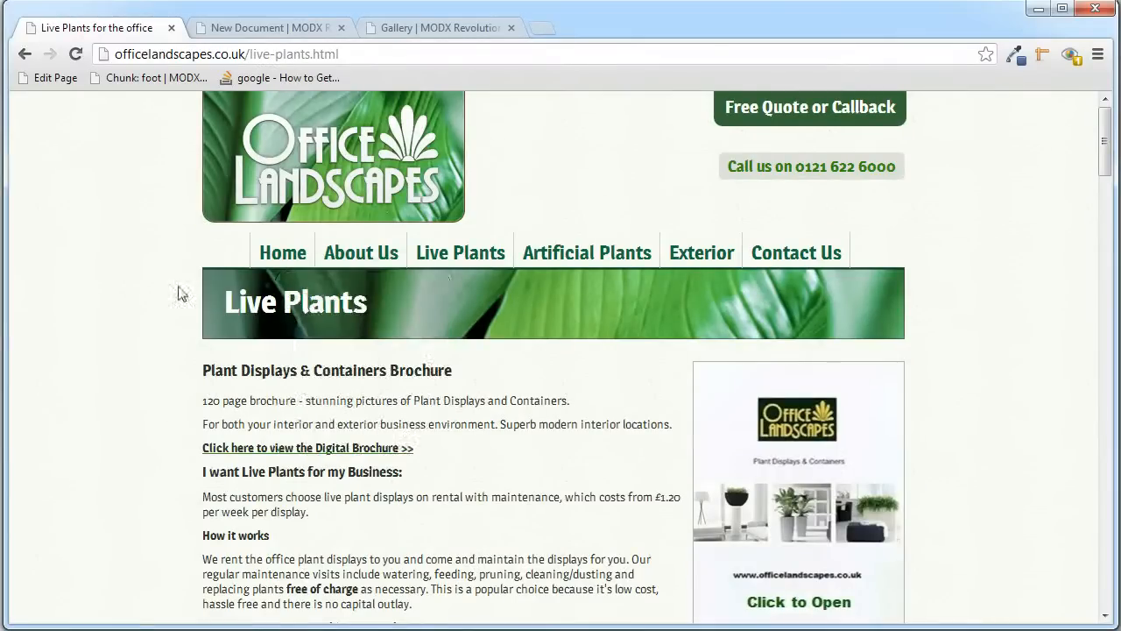
pyautogui.moveTo(225, 298); pyautogui.dragTo(371, 316)
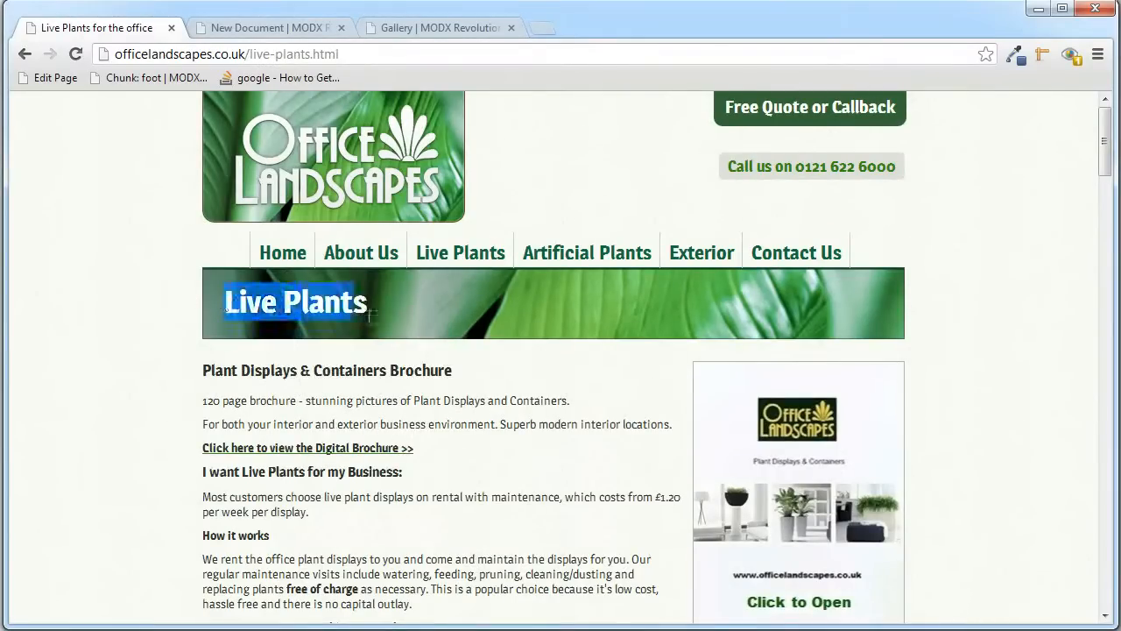
pyautogui.click(315, 32)
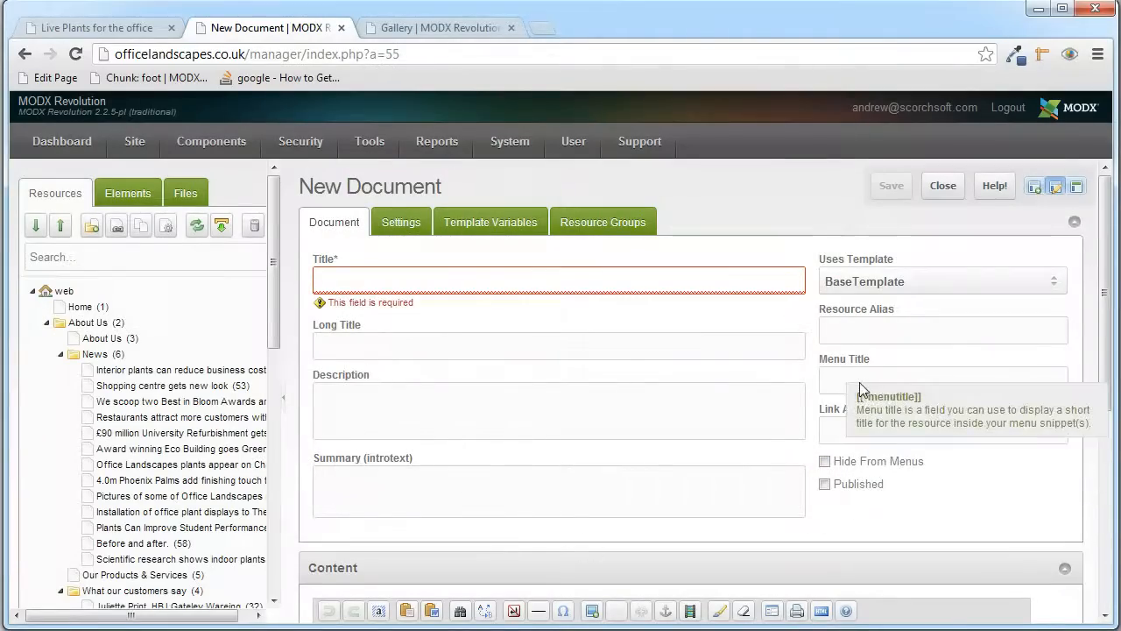
pyautogui.click(114, 32)
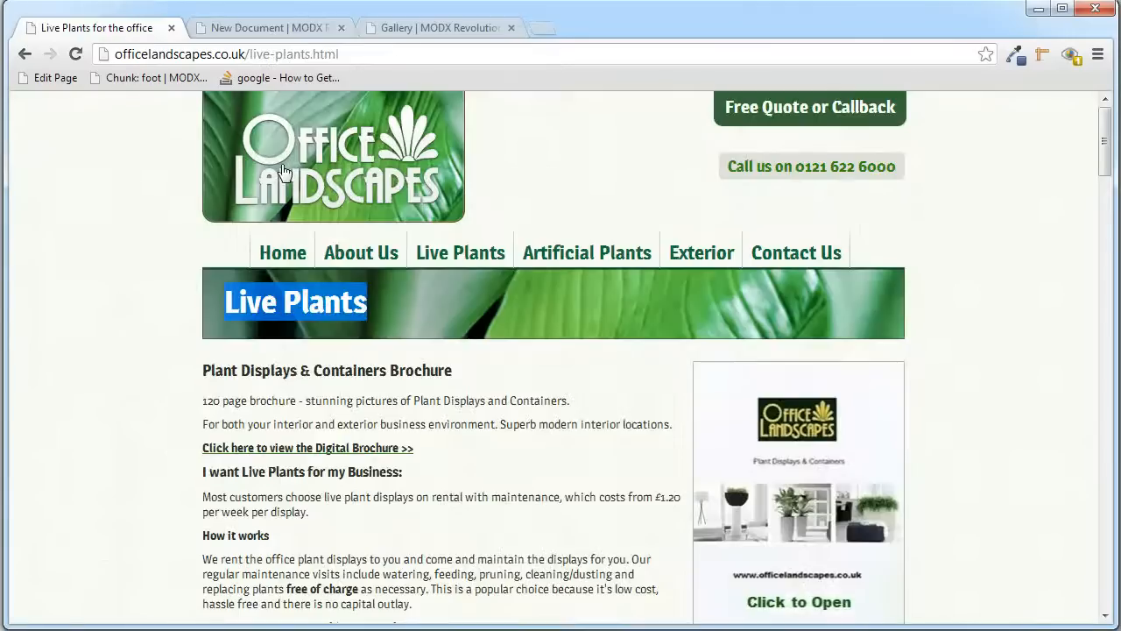
pyautogui.moveTo(370, 251)
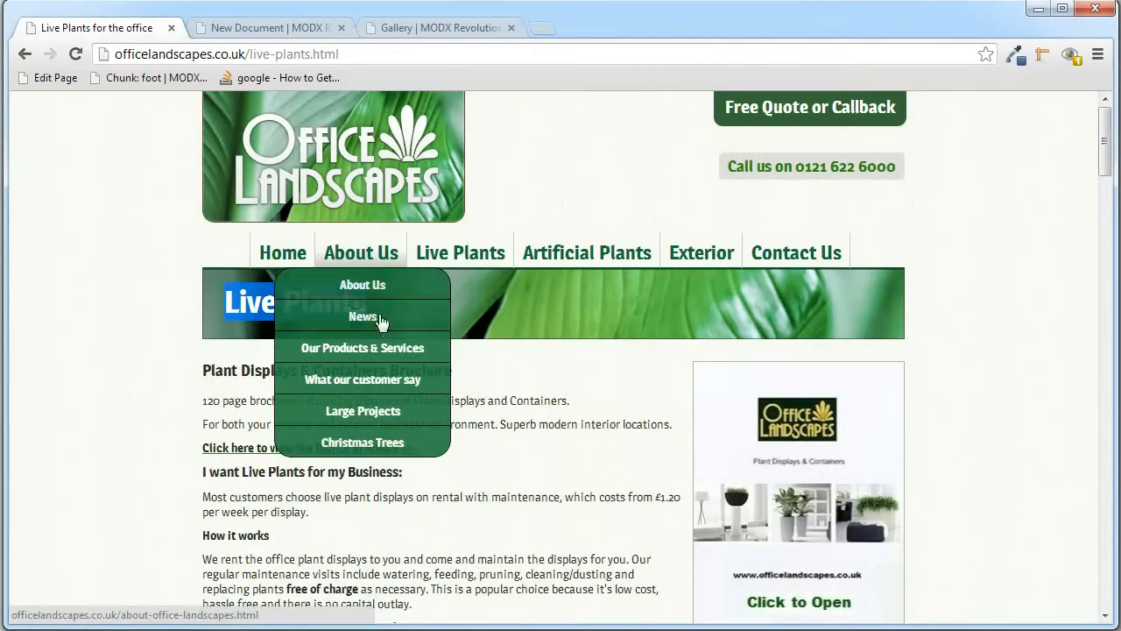
pyautogui.click(242, 29)
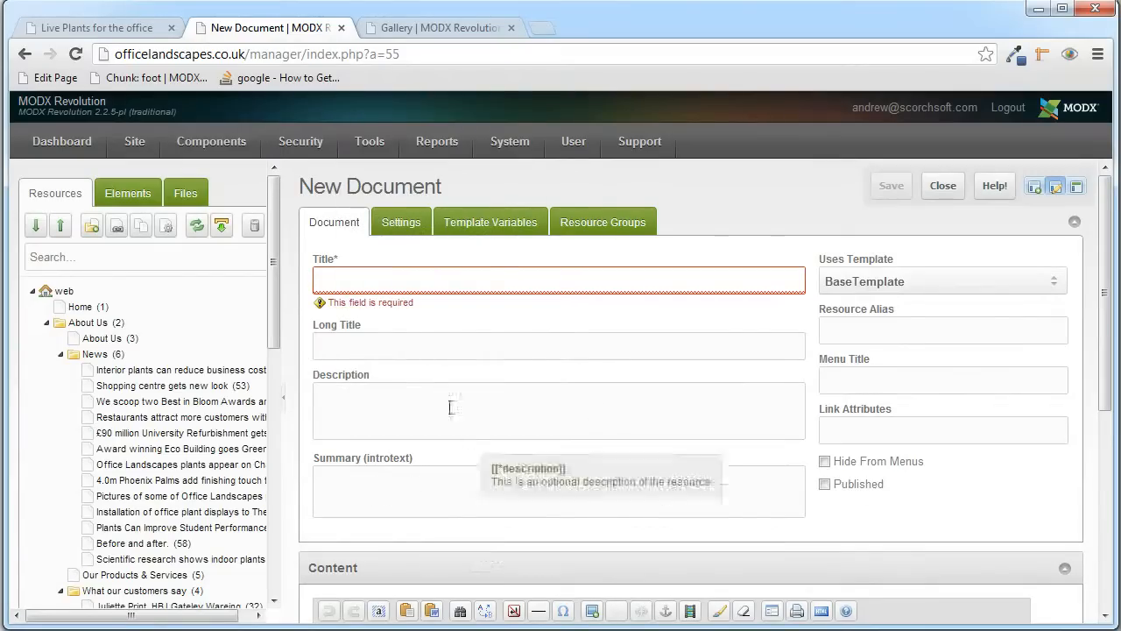
# - Examine the new document's parent resource and menu index settings, and compare them with the website's Live Plants submenu
pyautogui.click(406, 225)
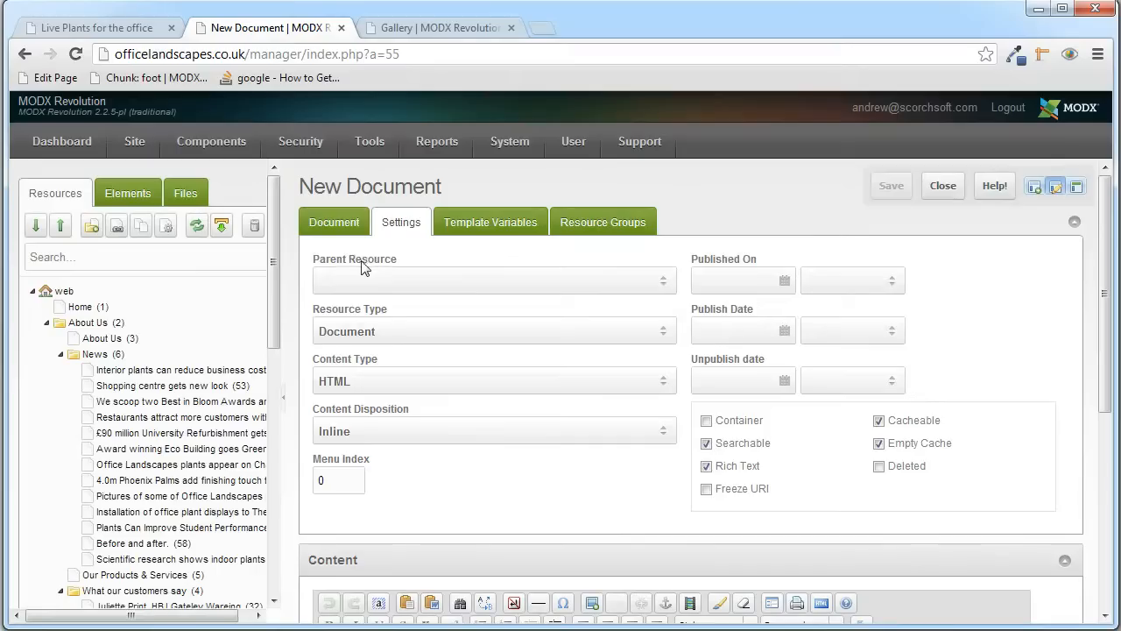
pyautogui.moveTo(350, 263)
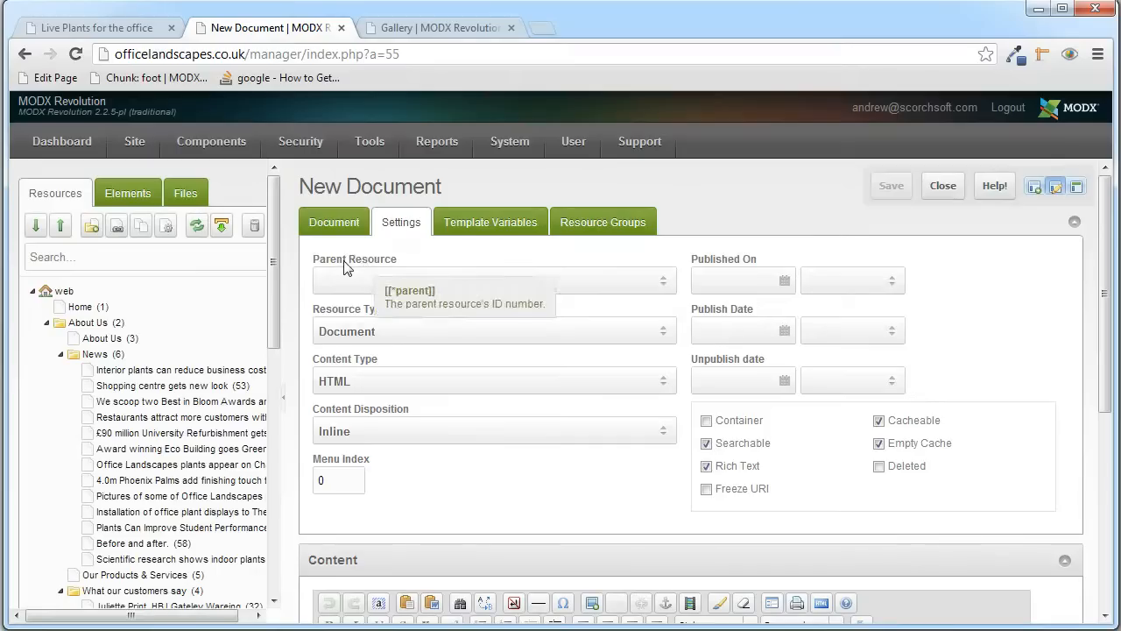
pyautogui.click(387, 285)
pyautogui.moveTo(273, 279); pyautogui.dragTo(276, 352)
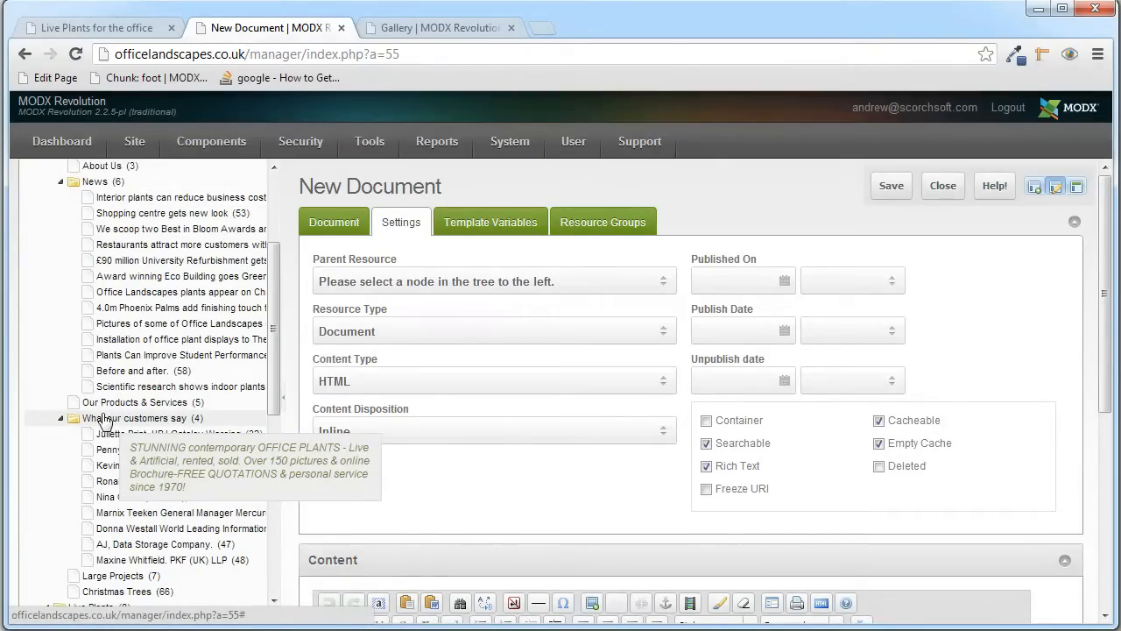
pyautogui.moveTo(274, 373); pyautogui.dragTo(280, 285)
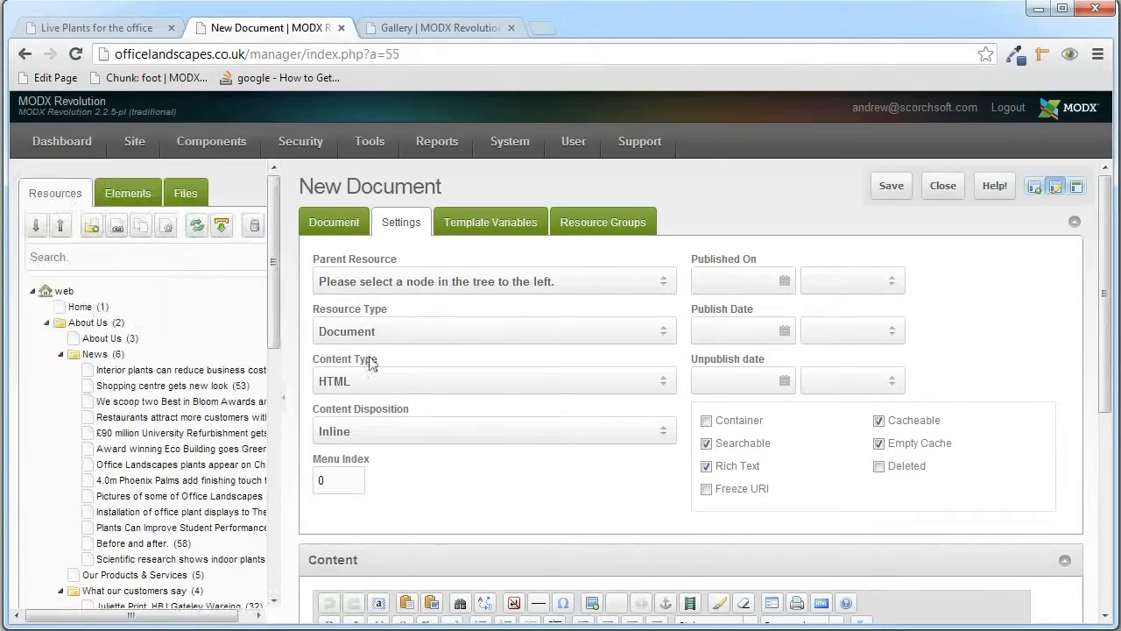
pyautogui.moveTo(346, 487)
pyautogui.click(100, 26)
pyautogui.moveTo(441, 339)
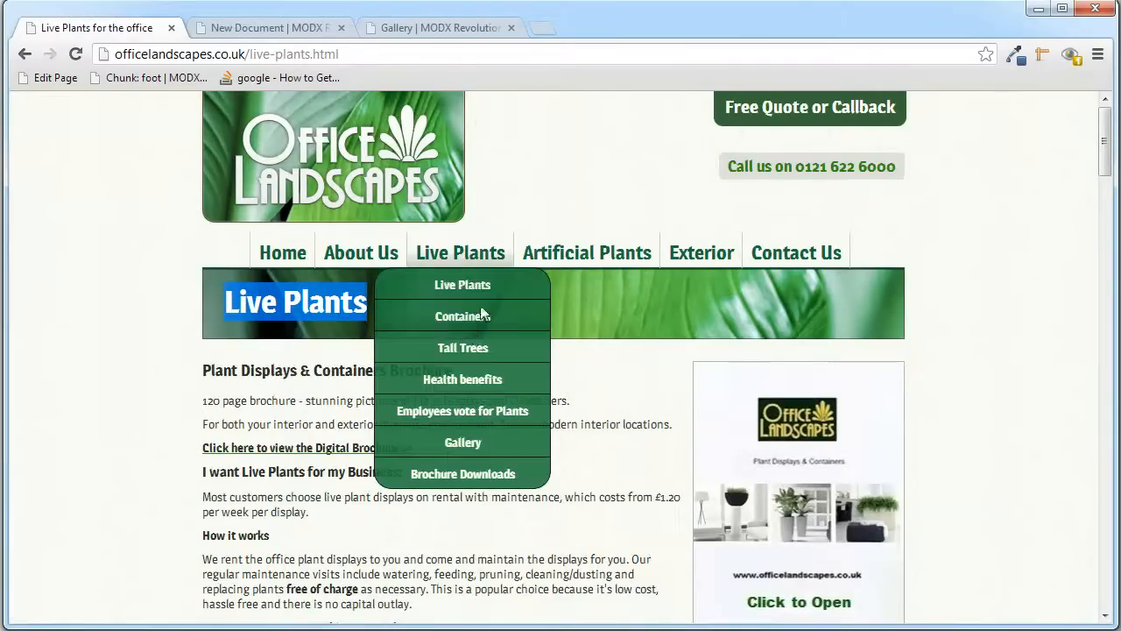
pyautogui.click(241, 26)
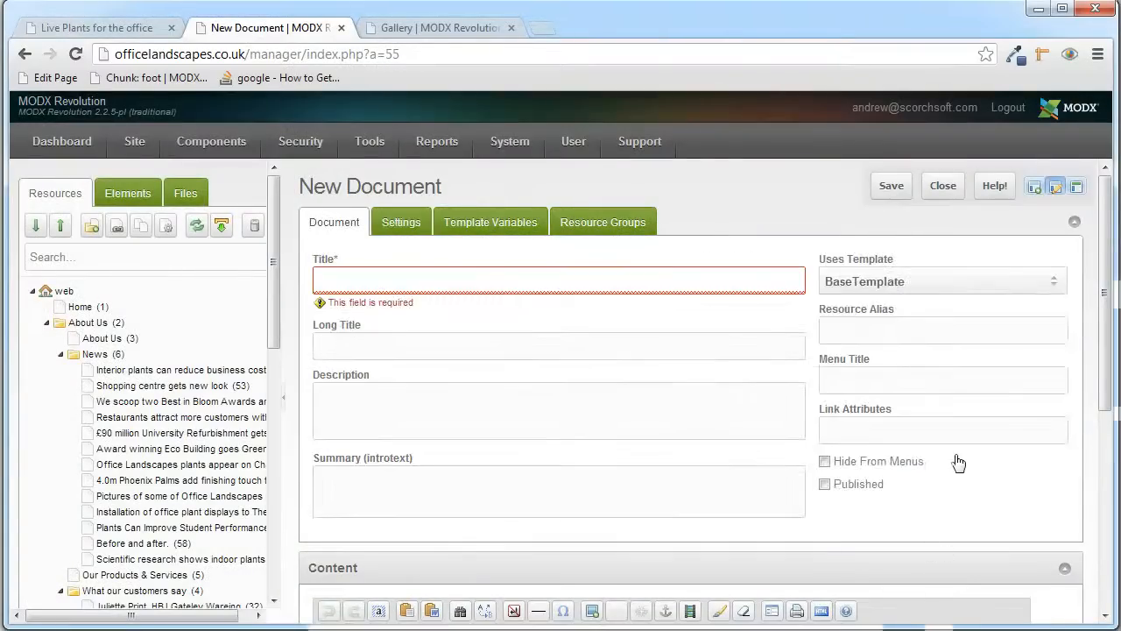
# - Assign the standard-page template to the untitled document and look over its template variables and content editor
pyautogui.click(965, 284)
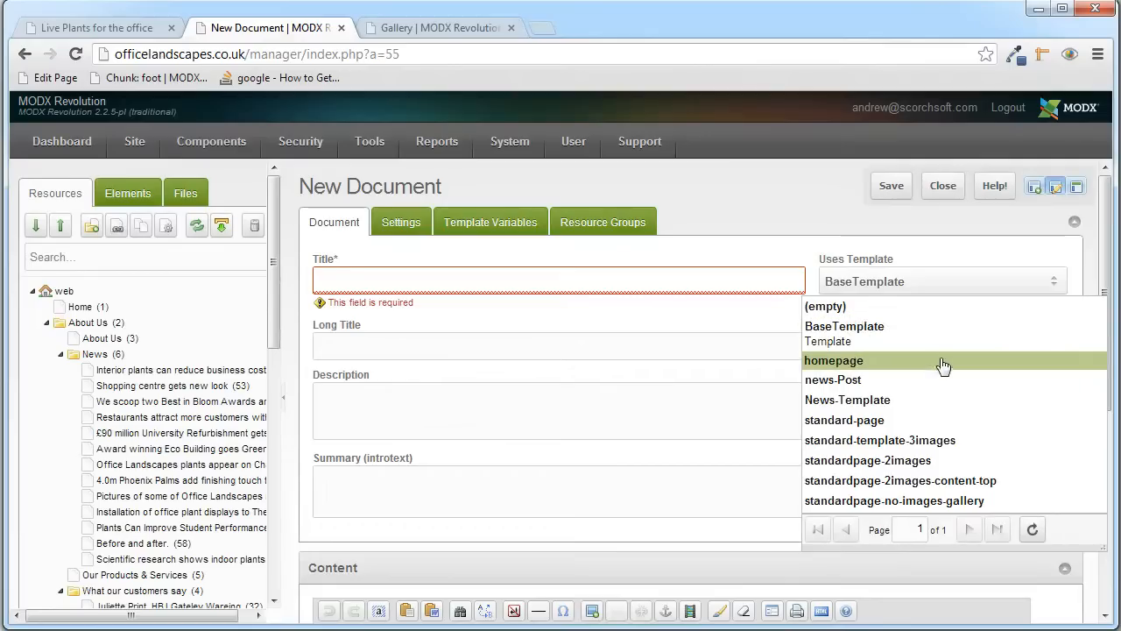
pyautogui.click(915, 424)
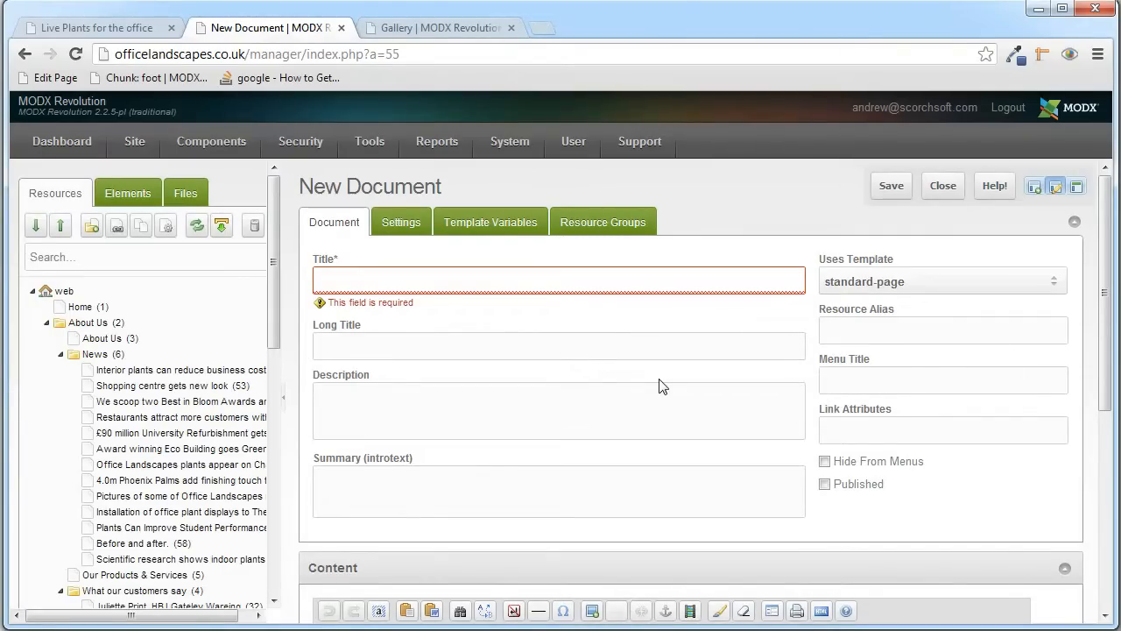
pyautogui.click(474, 230)
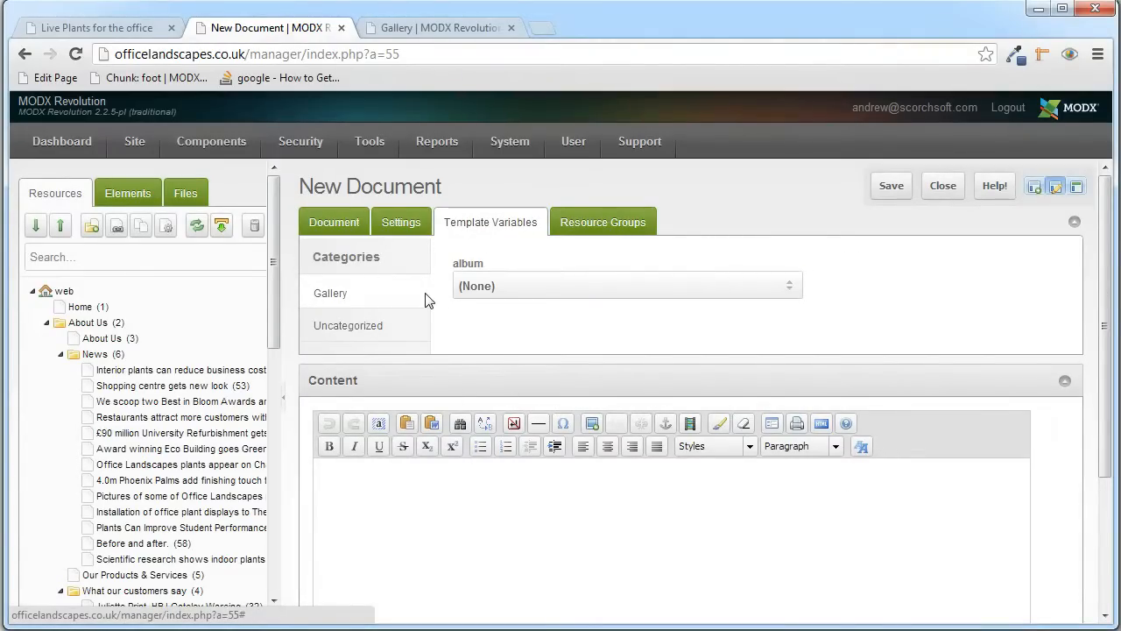
pyautogui.click(334, 221)
pyautogui.scroll(-3, 745, 506)
pyautogui.click(388, 415)
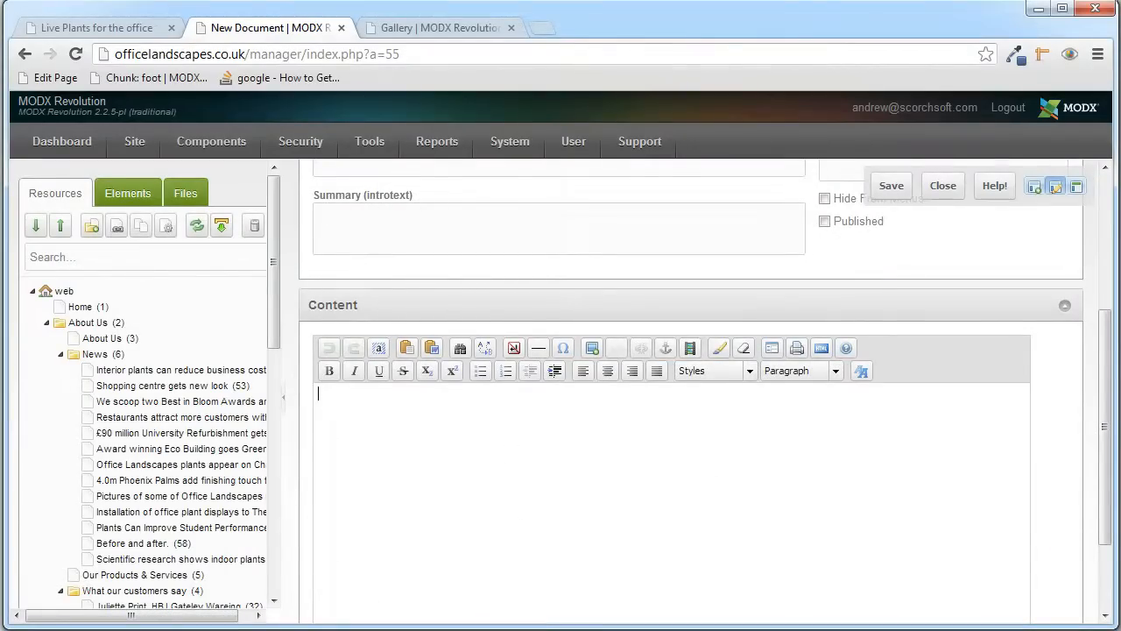
pyautogui.scroll(3, 442, 285)
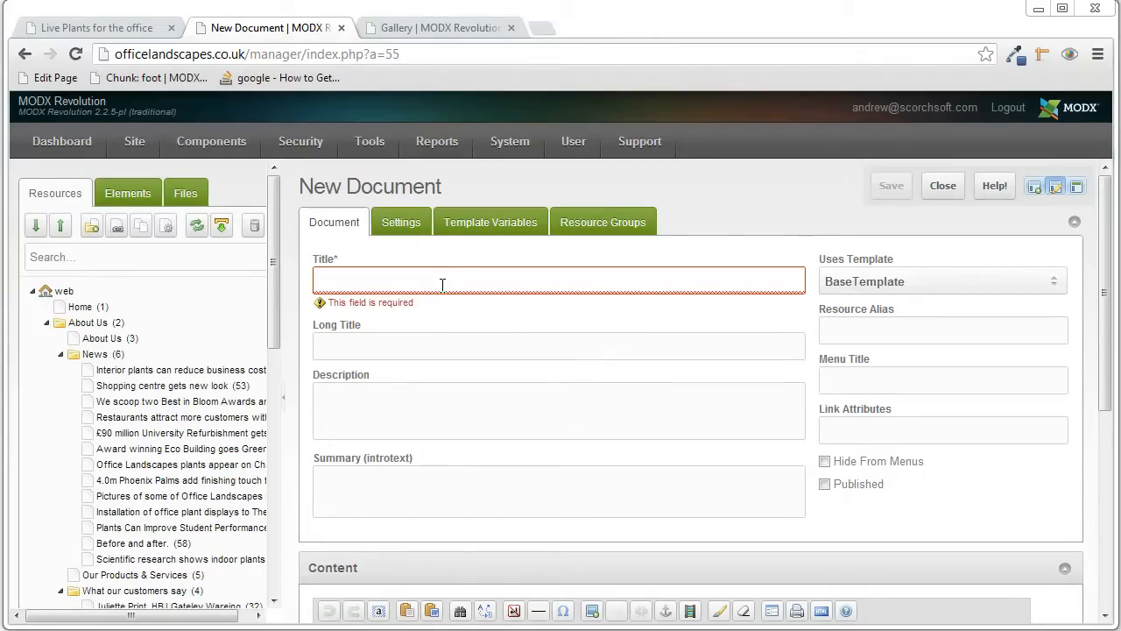
# - Title the document "Test Page", give it the menu title "Test Menu" and mark it as published
pyautogui.click(603, 279)
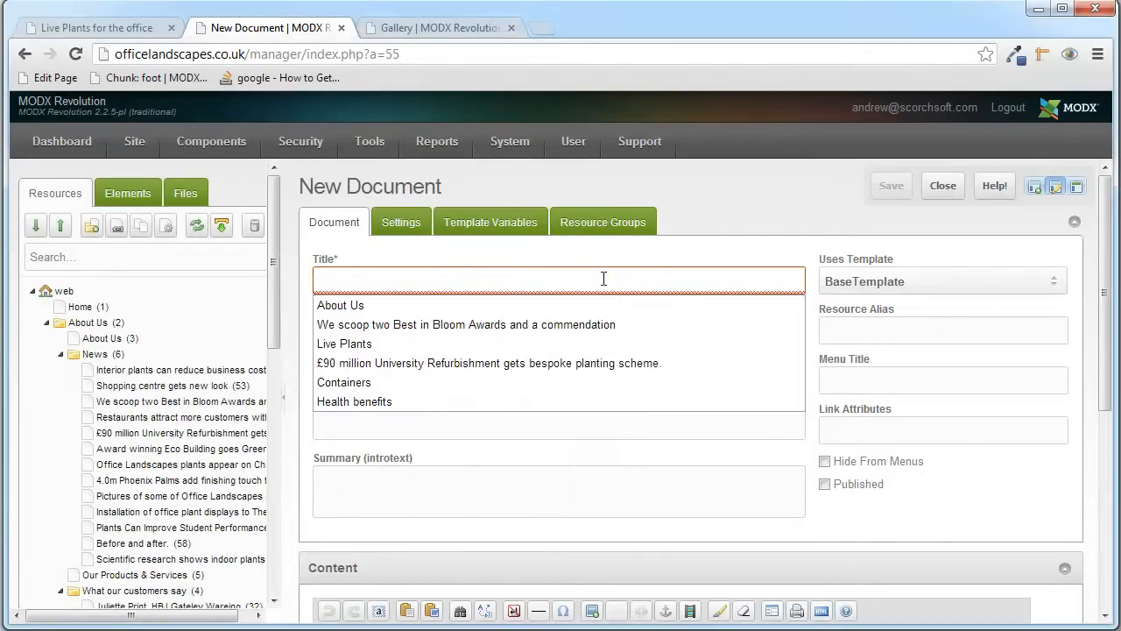
pyautogui.write('Tea')
pyautogui.press('BackSpace')
pyautogui.write('st Page')
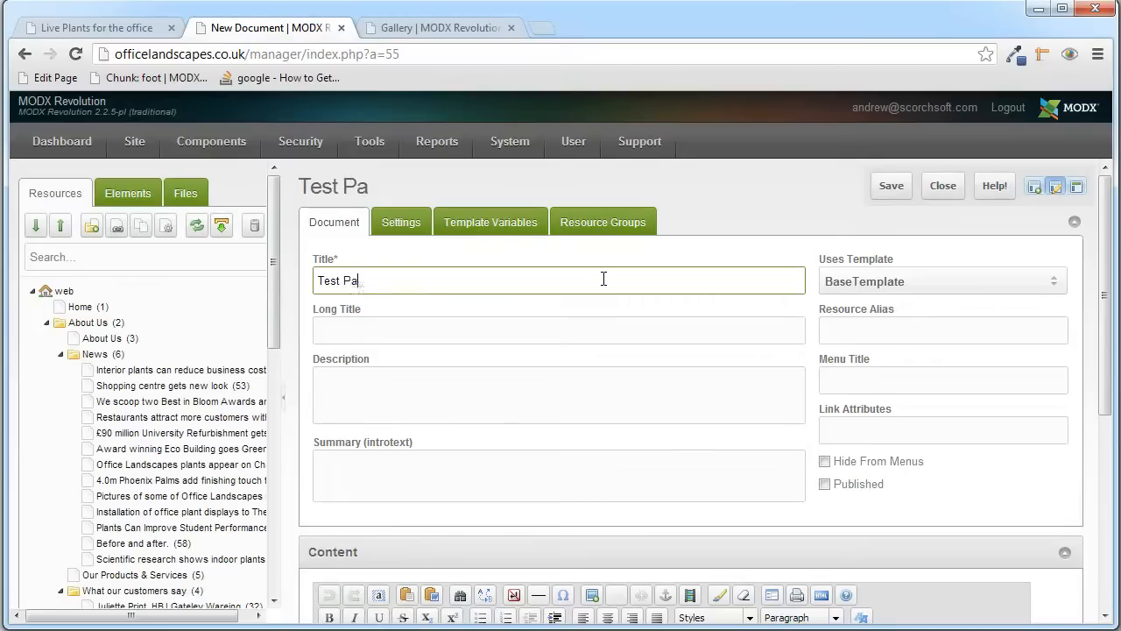
pyautogui.click(863, 372)
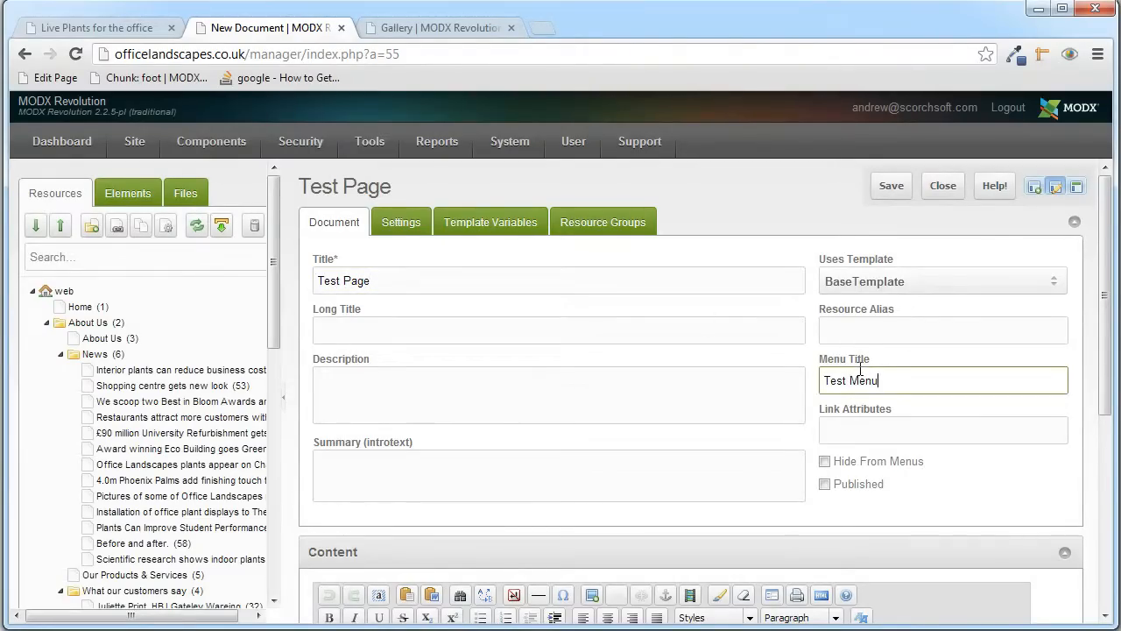
pyautogui.click(825, 484)
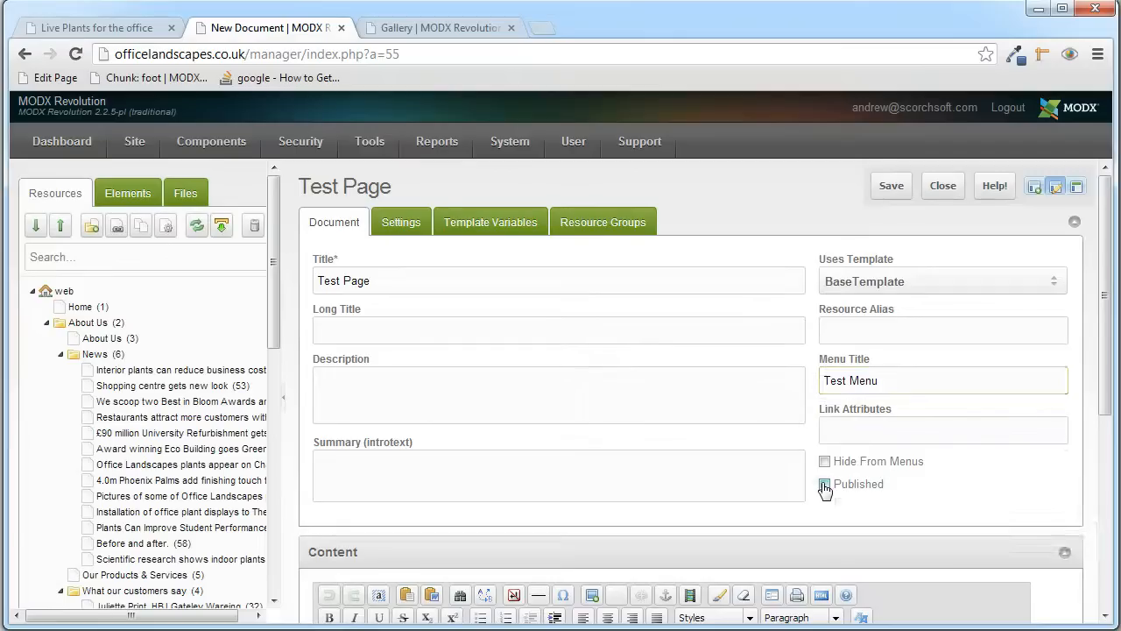
# - Enter "Test Page Content" as the page's body content
pyautogui.scroll(-2, 628, 376)
pyautogui.click(509, 501)
pyautogui.write('Test Page Content')
pyautogui.scroll(2, 531, 506)
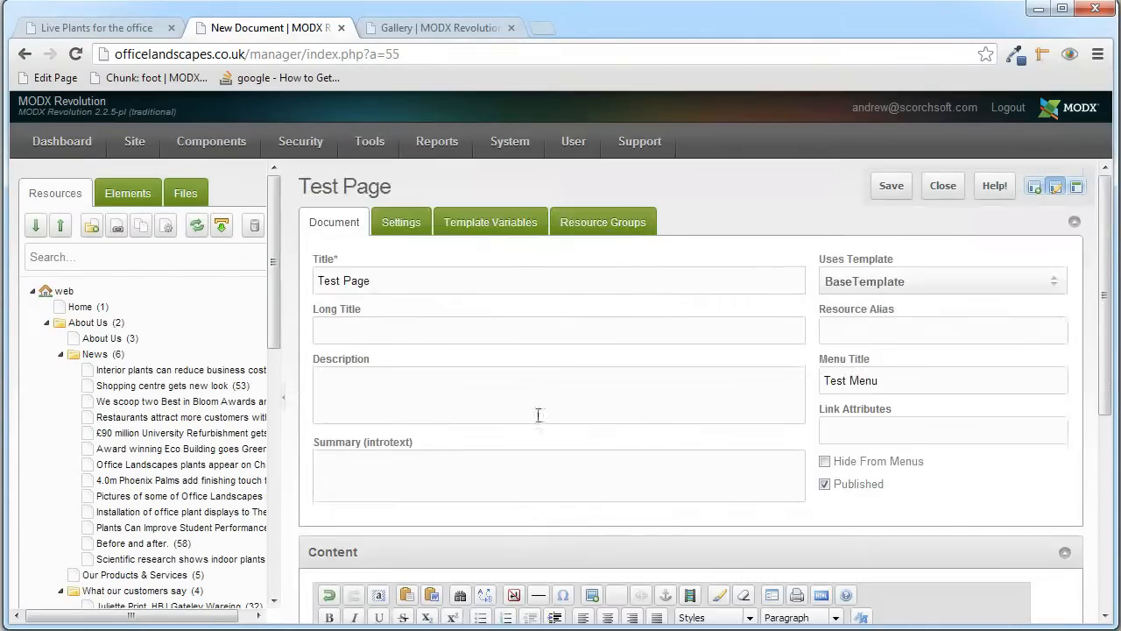
# - Make About Us (2) the page's parent resource and set its menu index to 8
pyautogui.click(401, 222)
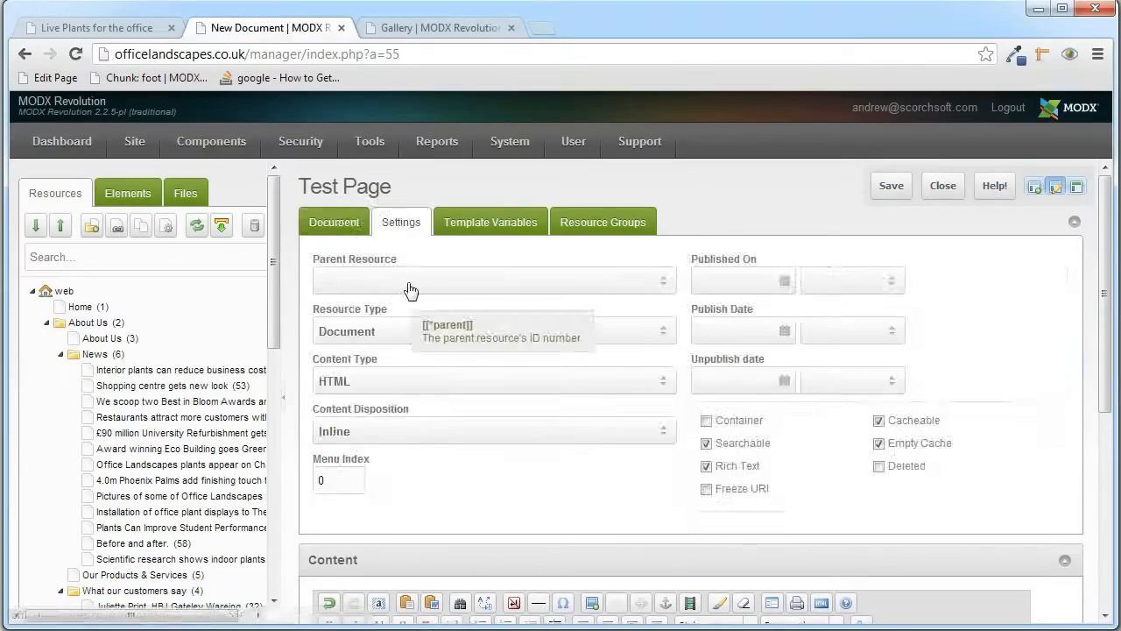
pyautogui.click(409, 281)
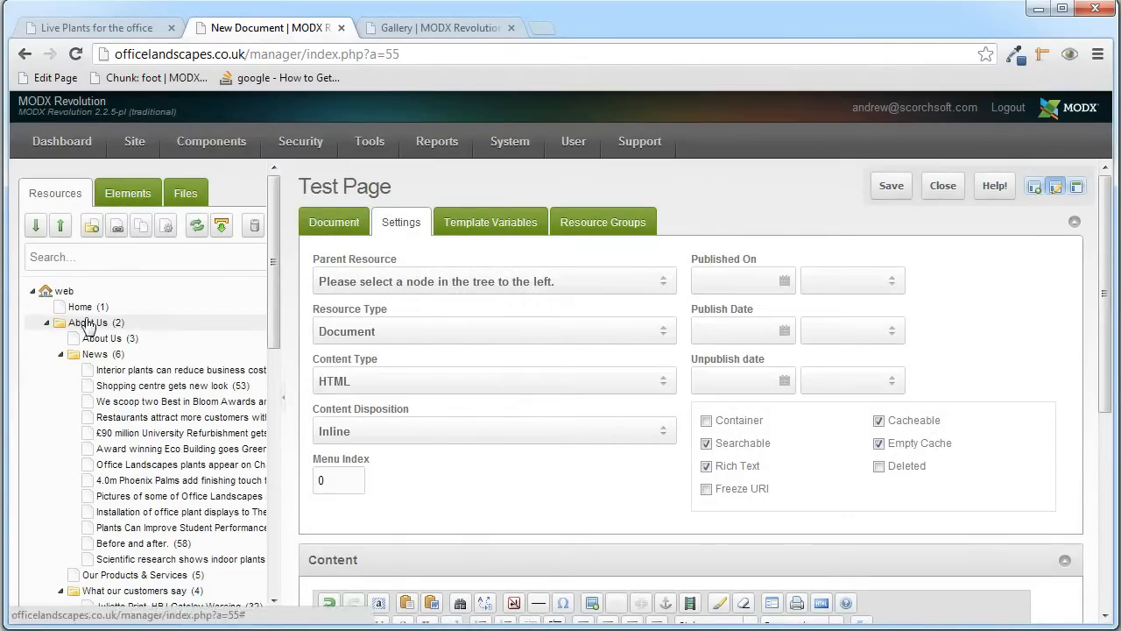
pyautogui.click(89, 323)
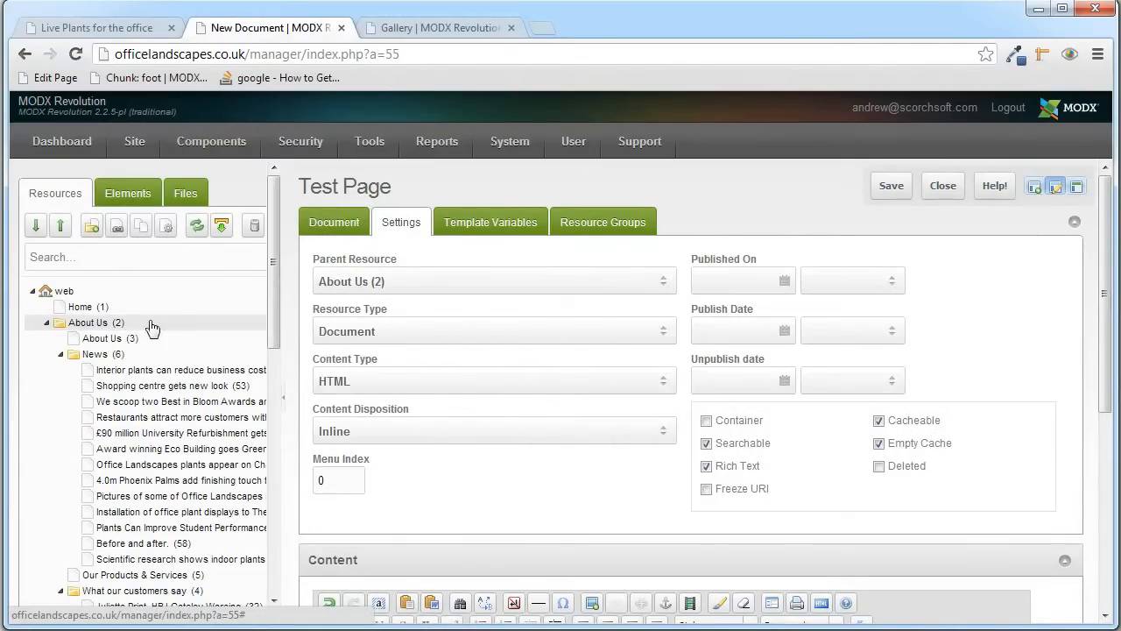
pyautogui.click(334, 481)
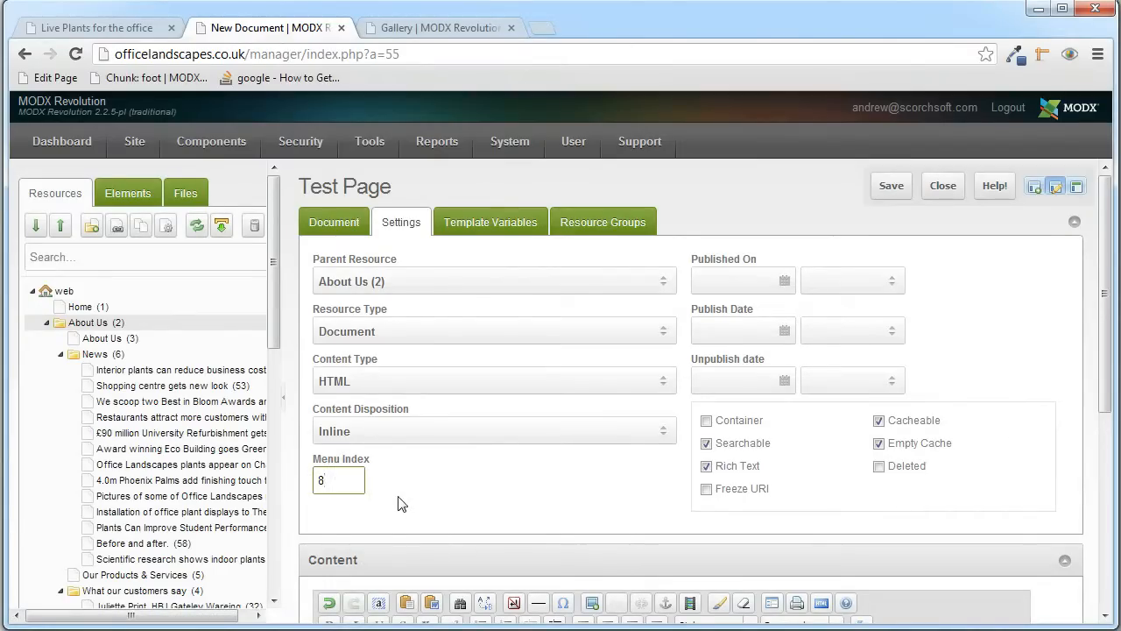
# - Switch the page's template to standard-page and save the document
pyautogui.click(318, 226)
pyautogui.click(968, 284)
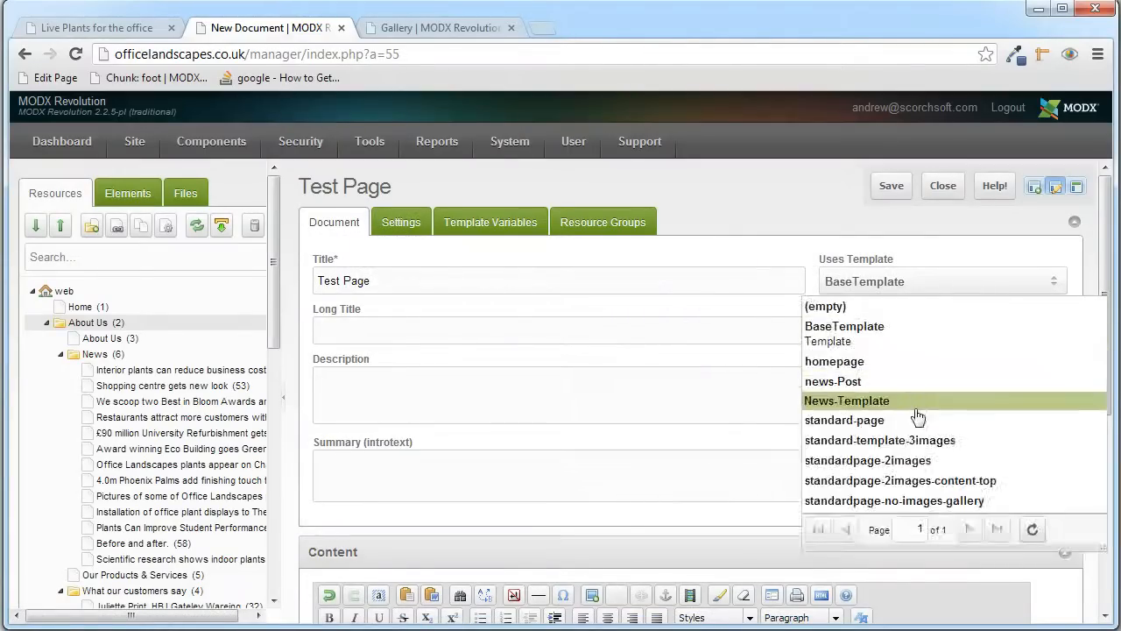
pyautogui.click(914, 423)
pyautogui.click(889, 187)
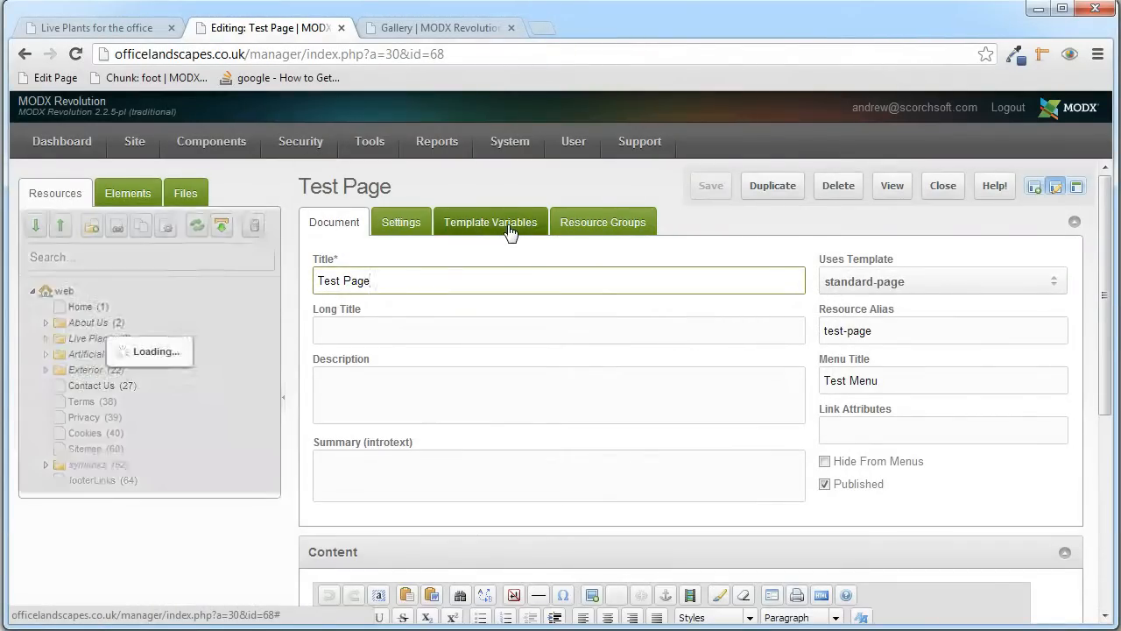
# - View the Test Page's template variables, and open Test Menu under About Us on the reloaded live site to check its heading and content
pyautogui.click(511, 231)
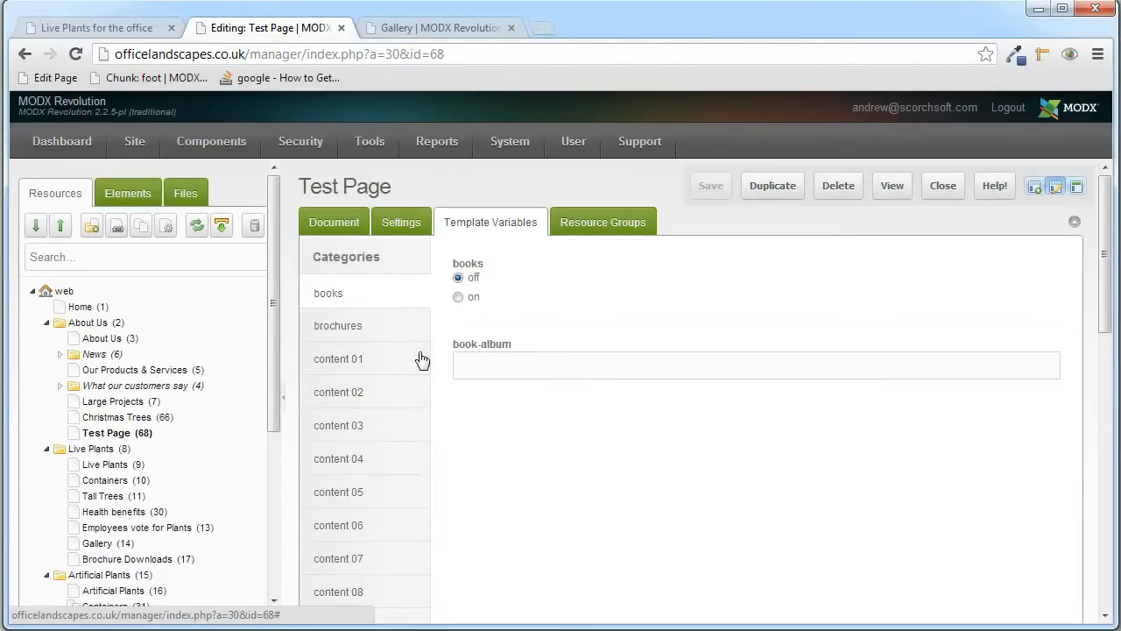
pyautogui.moveTo(1104, 263)
pyautogui.mouseDown()
pyautogui.moveTo(1108, 454)
pyautogui.moveTo(1106, 263)
pyautogui.mouseUp()
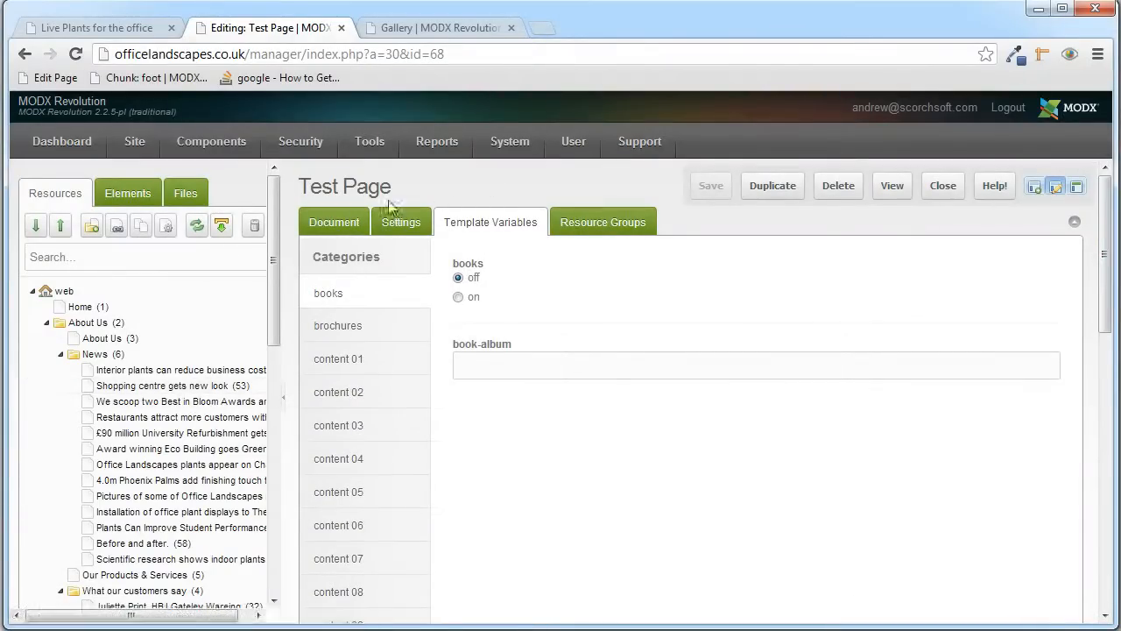
pyautogui.click(122, 25)
pyautogui.click(76, 53)
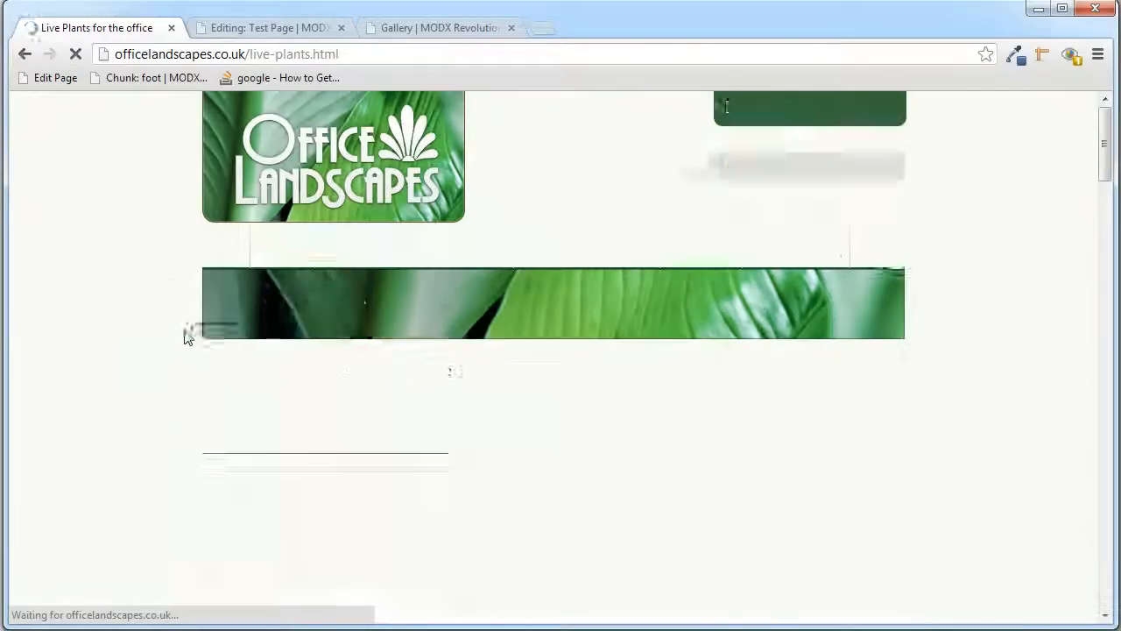
pyautogui.moveTo(333, 253)
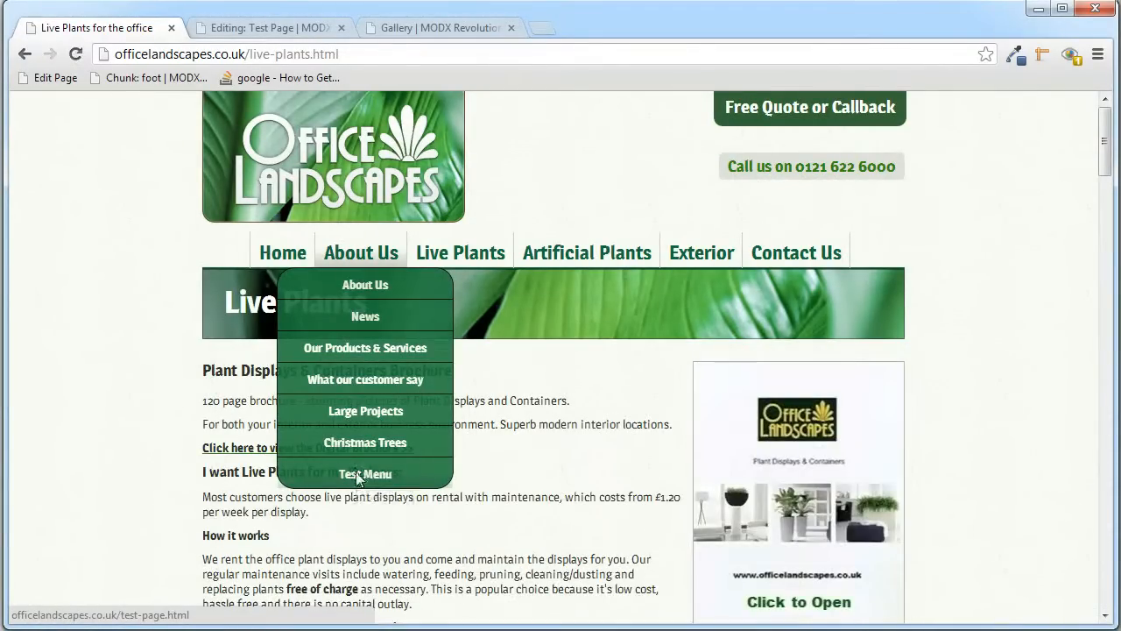
pyautogui.click(360, 476)
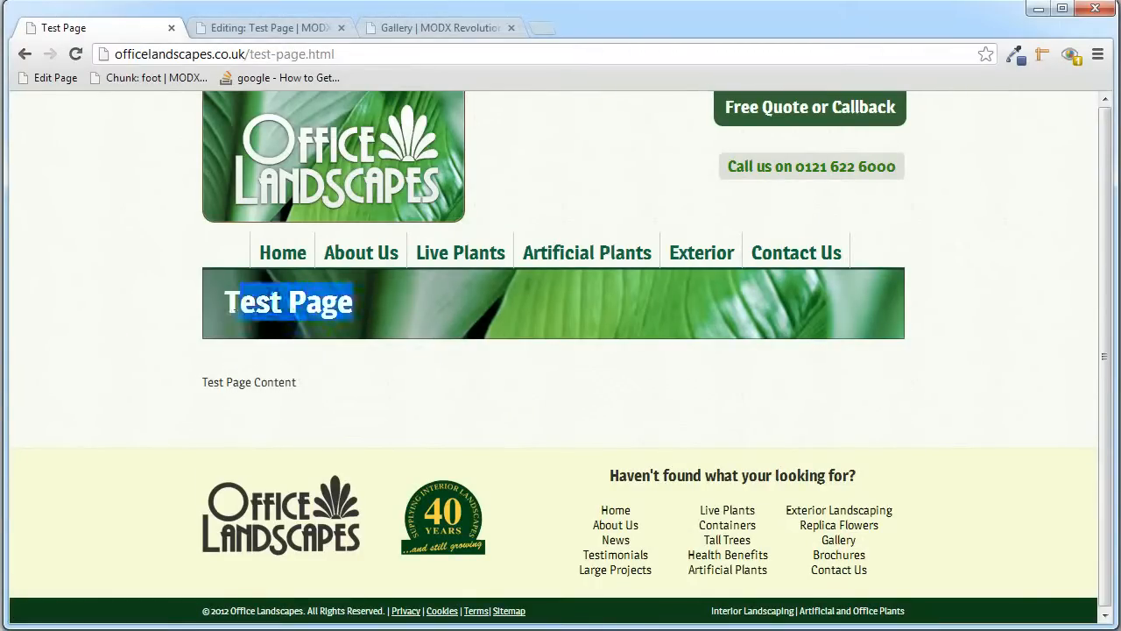
pyautogui.moveTo(321, 391); pyautogui.dragTo(207, 389)
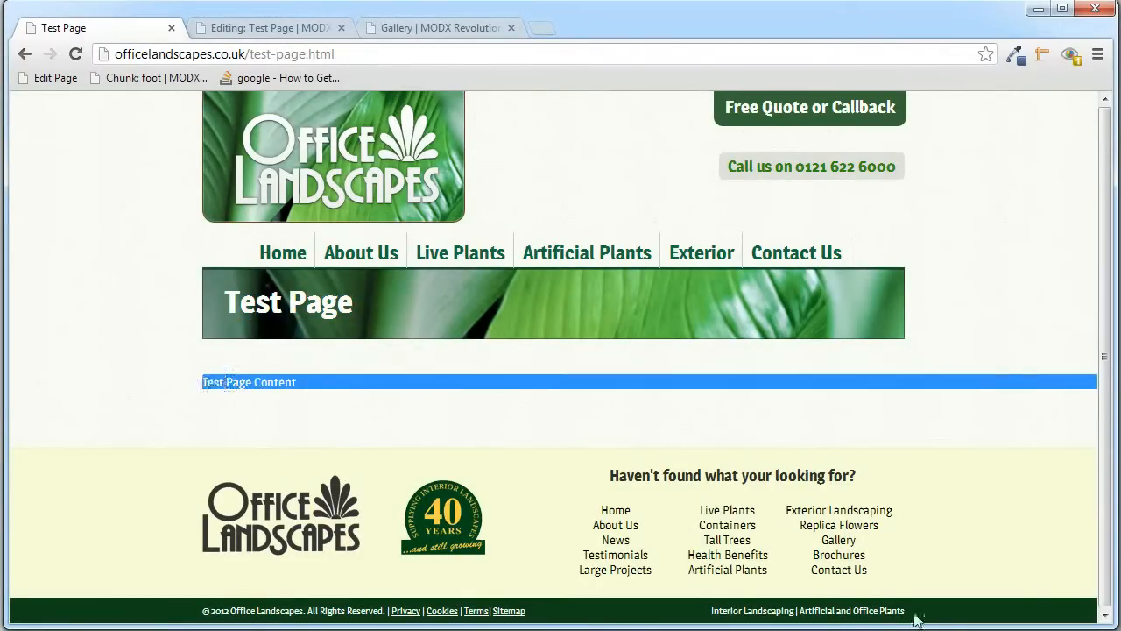
pyautogui.click(221, 384)
# - Return to the MODX manager and delete the Test Page (68) resource
pyautogui.click(292, 29)
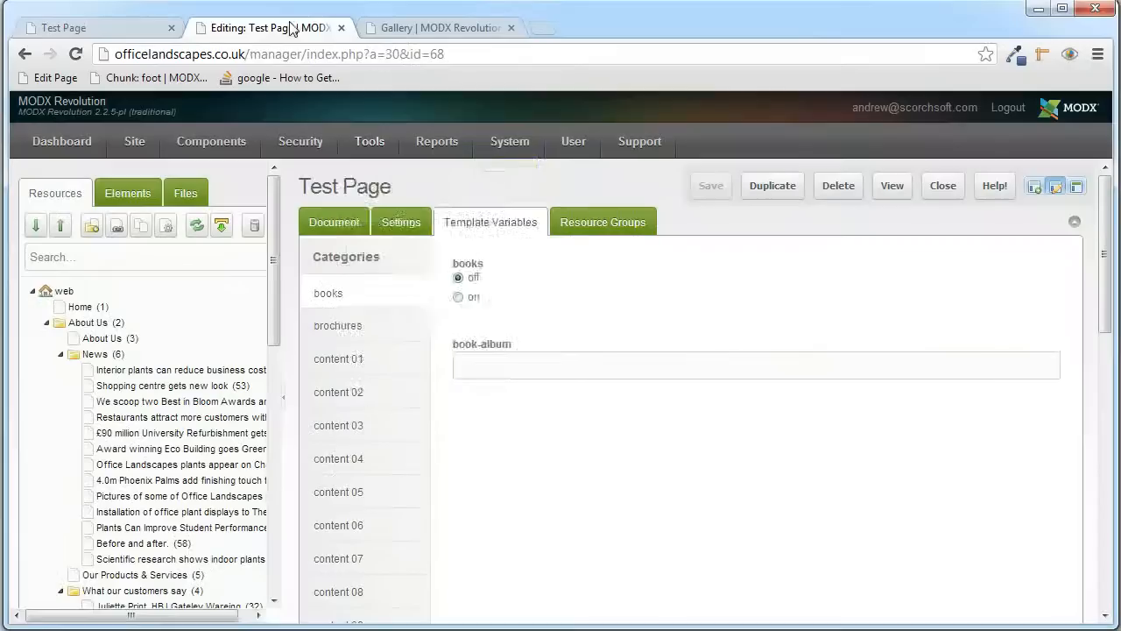
pyautogui.moveTo(370, 141)
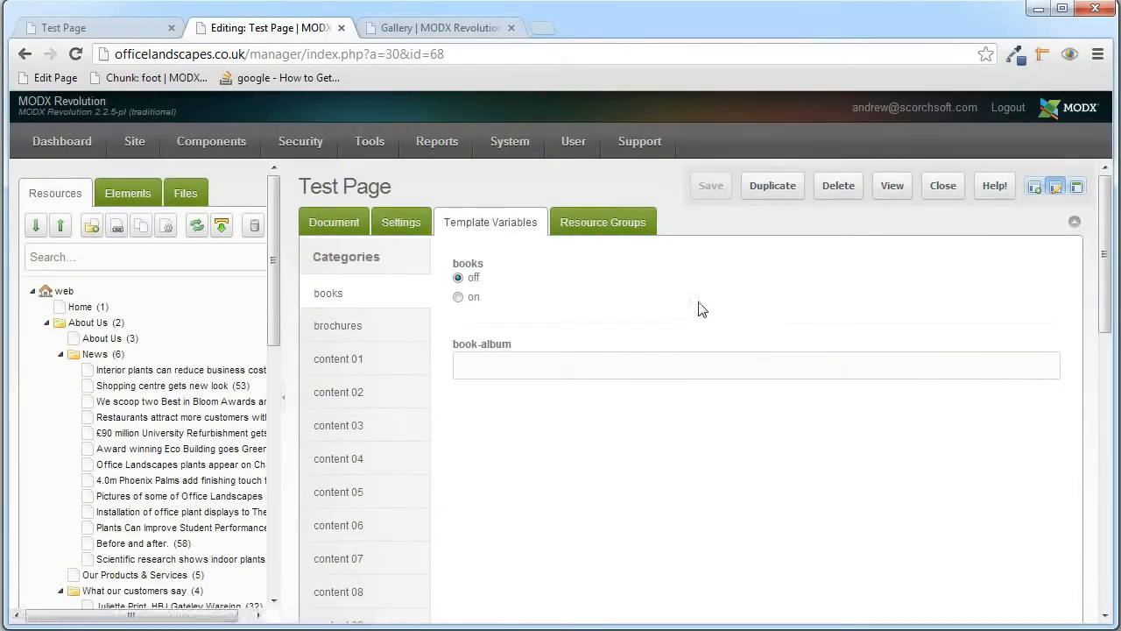
pyautogui.moveTo(276, 217); pyautogui.dragTo(275, 324)
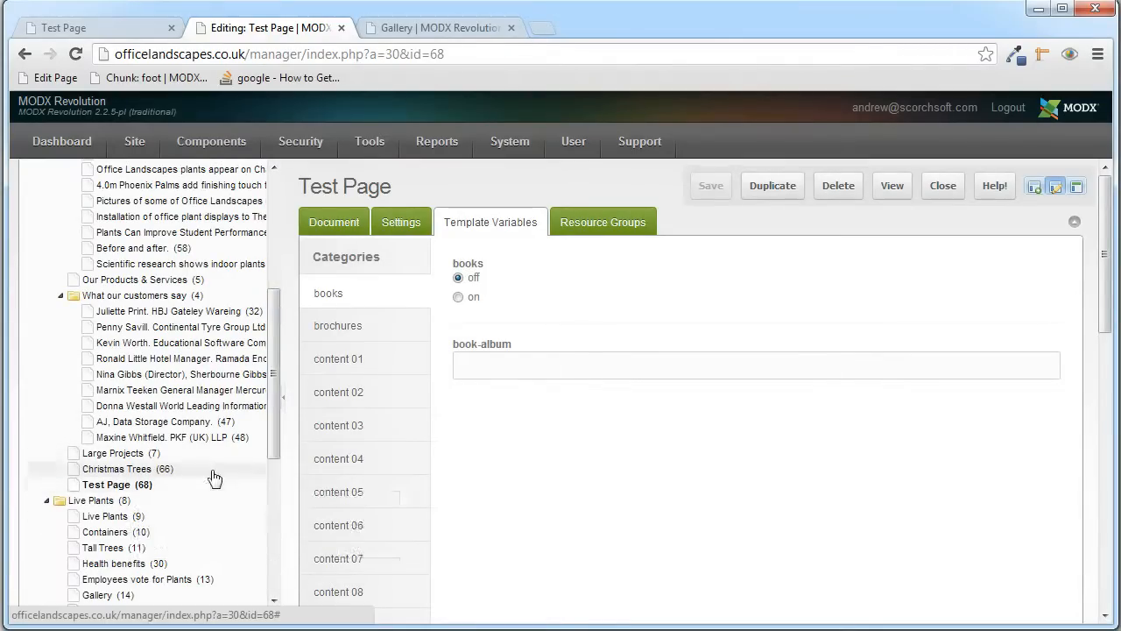
pyautogui.click(836, 187)
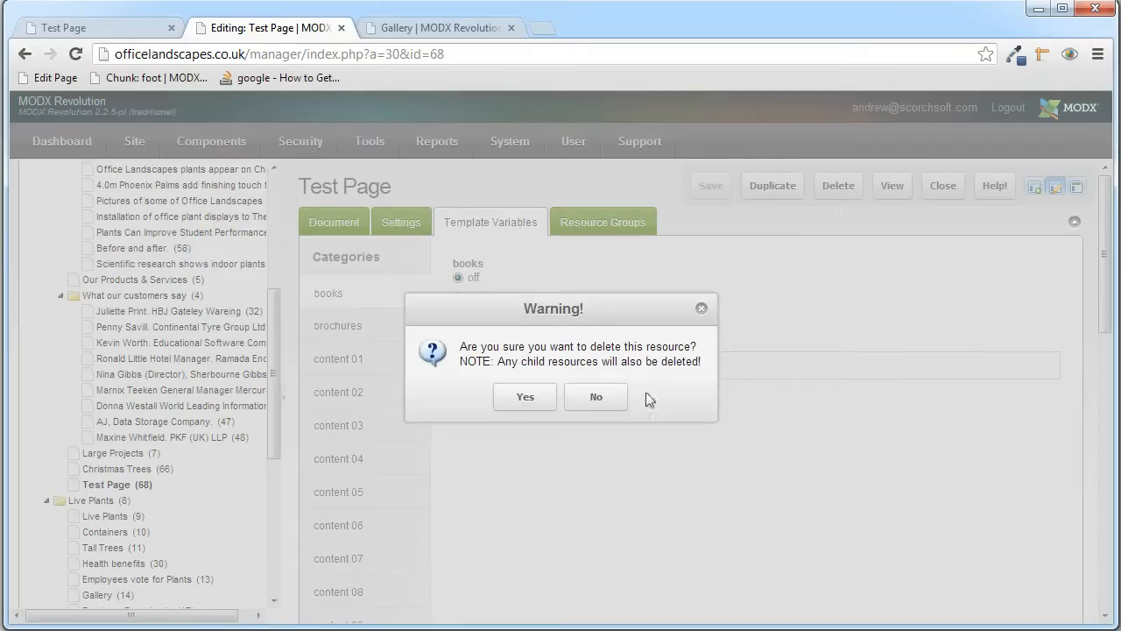
pyautogui.click(529, 399)
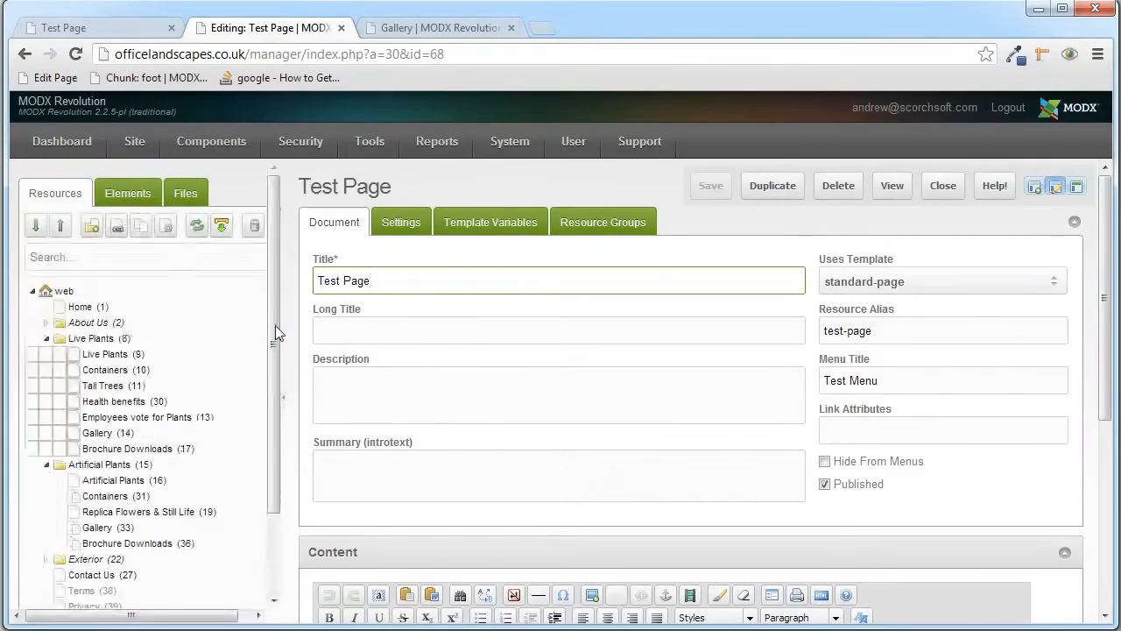
# - Locate the deleted Test Page in the resource tree and permanently purge the deleted resources
pyautogui.moveTo(275, 280); pyautogui.dragTo(187, 426)
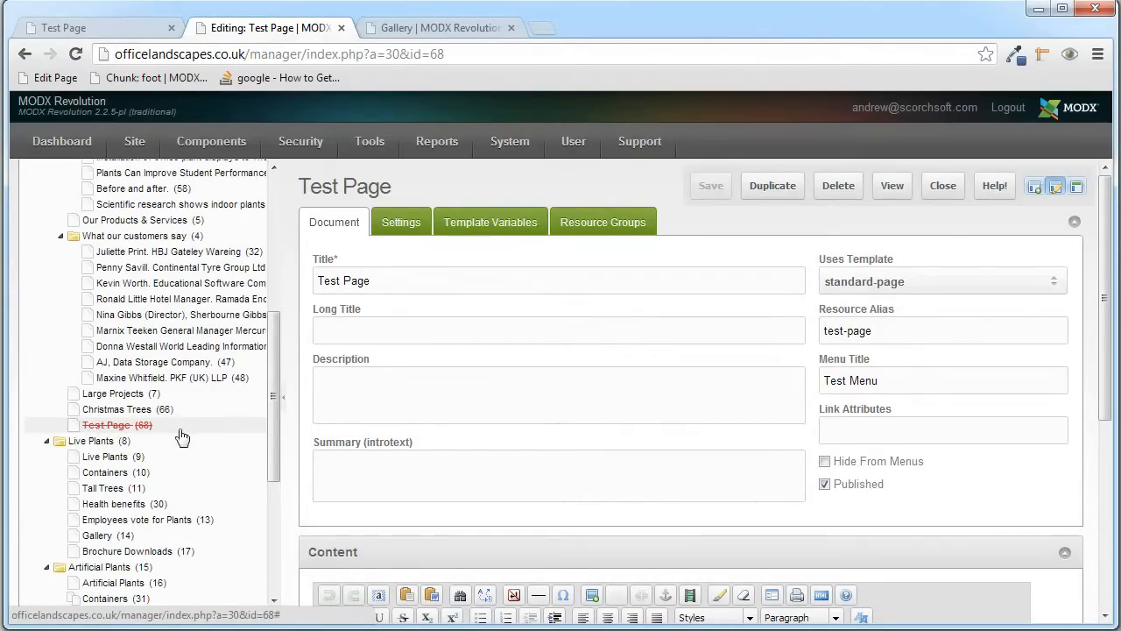
pyautogui.moveTo(271, 423); pyautogui.dragTo(295, 258)
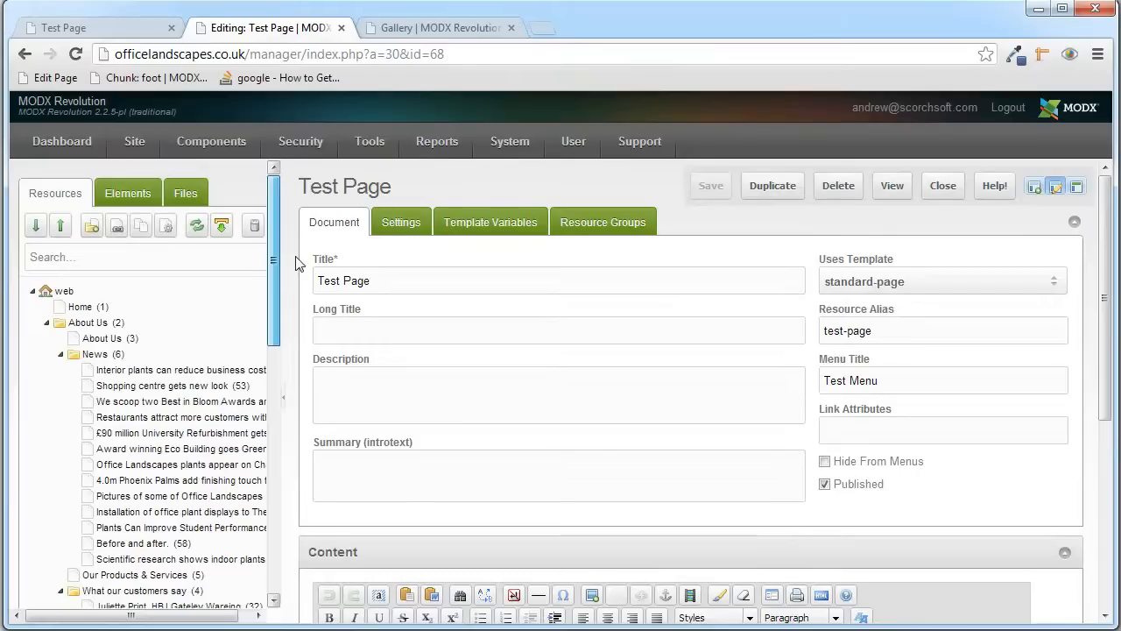
pyautogui.click(254, 230)
pyautogui.click(517, 396)
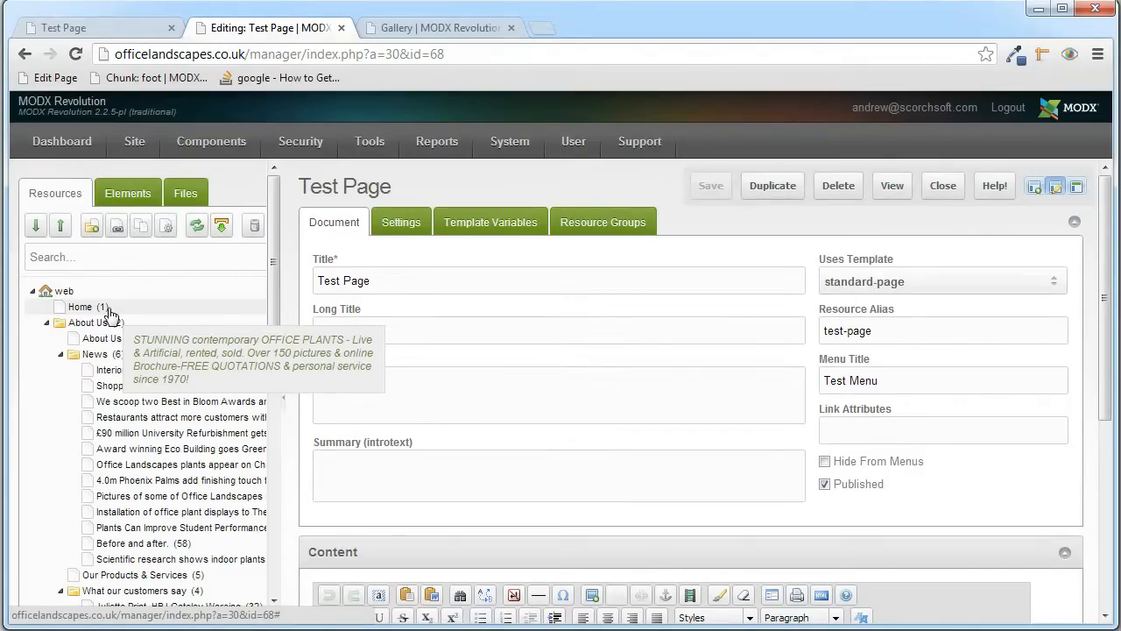
# - Open the live site's Home page and check the entries under About Us
pyautogui.click(123, 35)
pyautogui.click(287, 252)
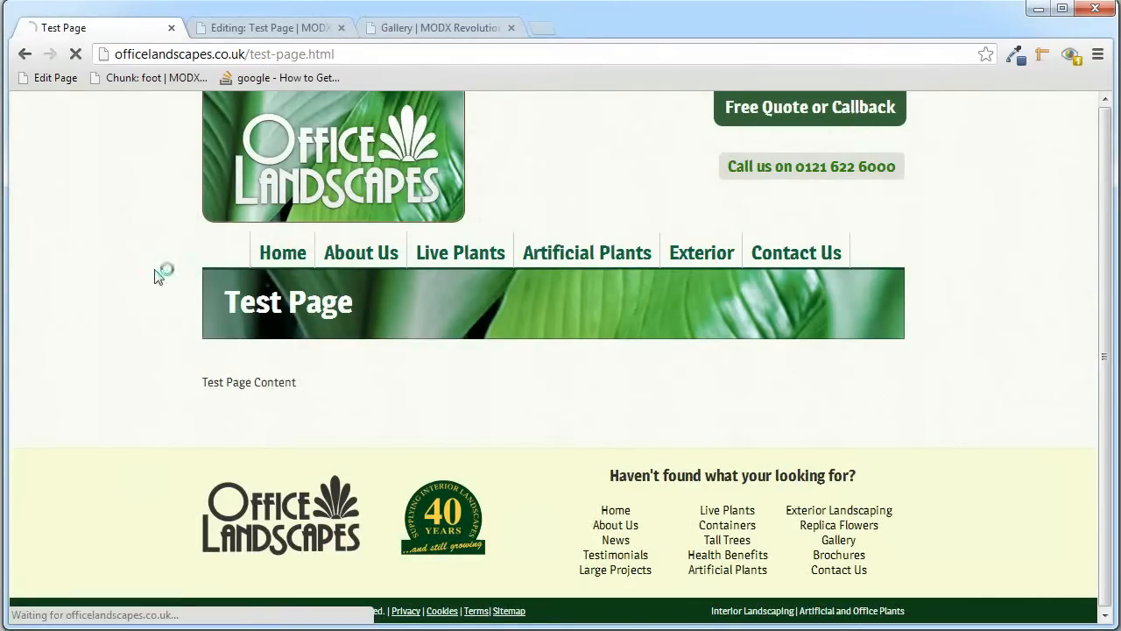
pyautogui.moveTo(386, 254)
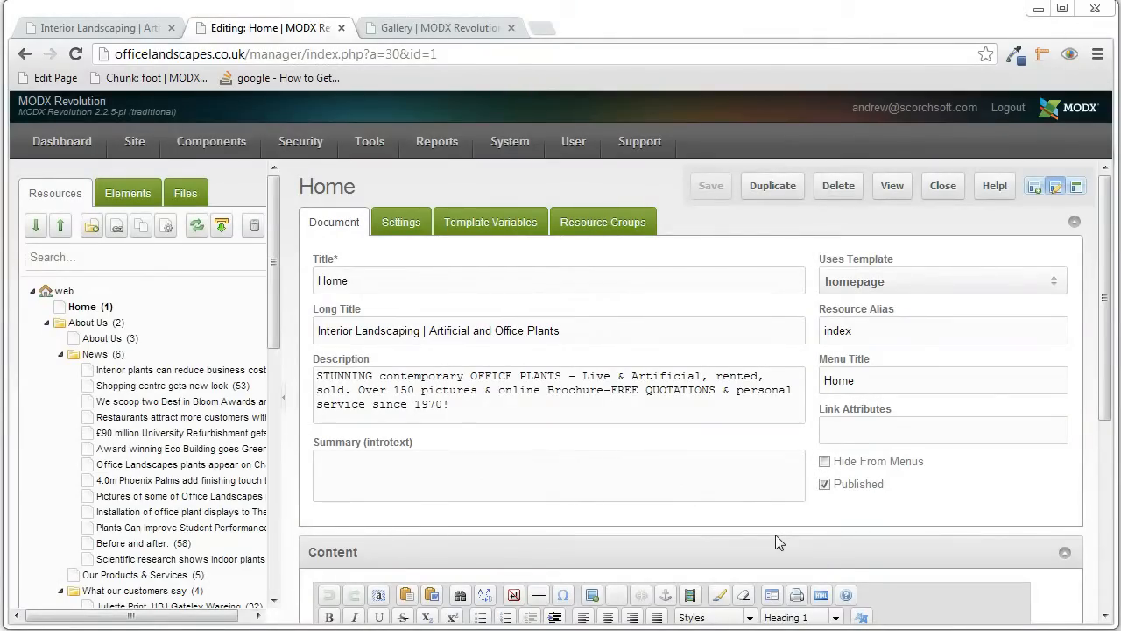
# - Open the Live Plants (9) resource for editing and look through the available page templates, keeping standard-page
pyautogui.moveTo(274, 265); pyautogui.dragTo(279, 296)
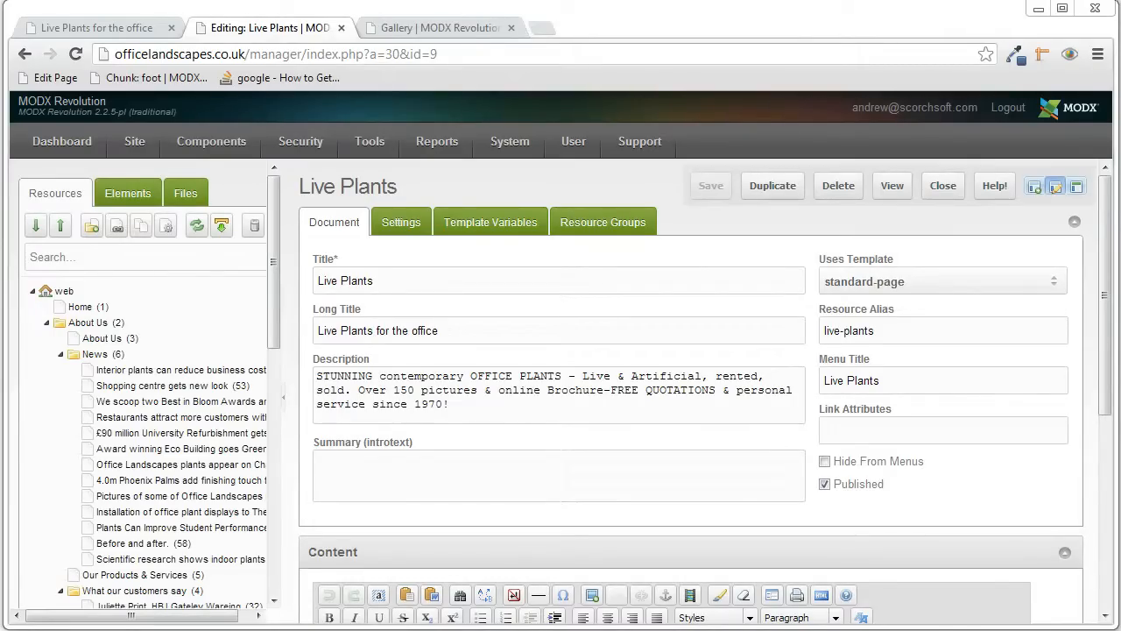
pyautogui.click(1017, 283)
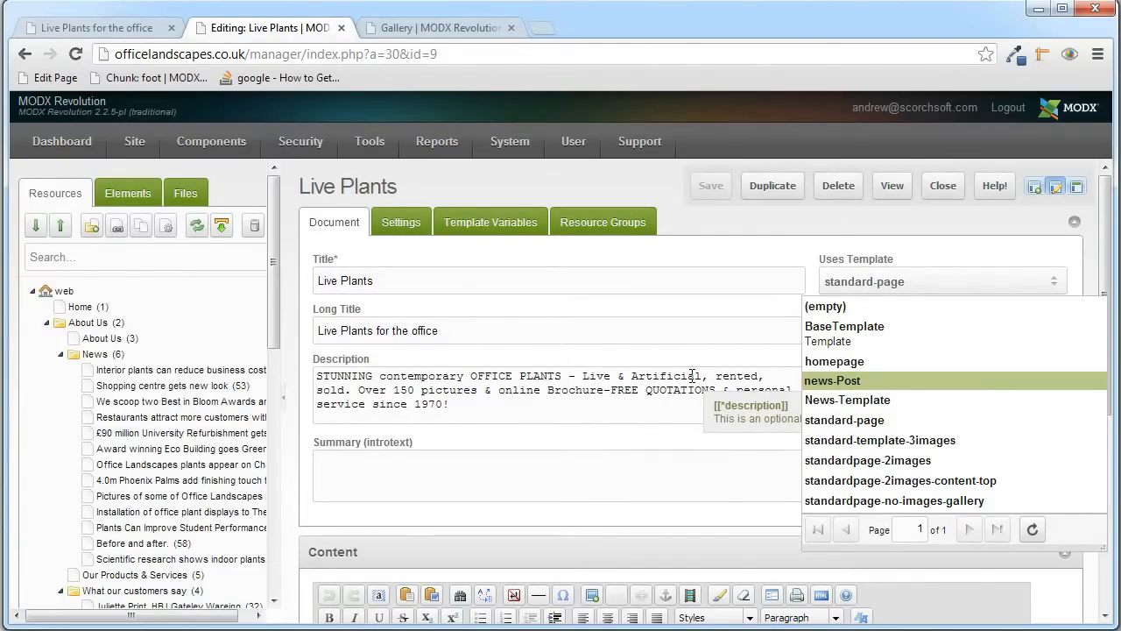
pyautogui.click(471, 259)
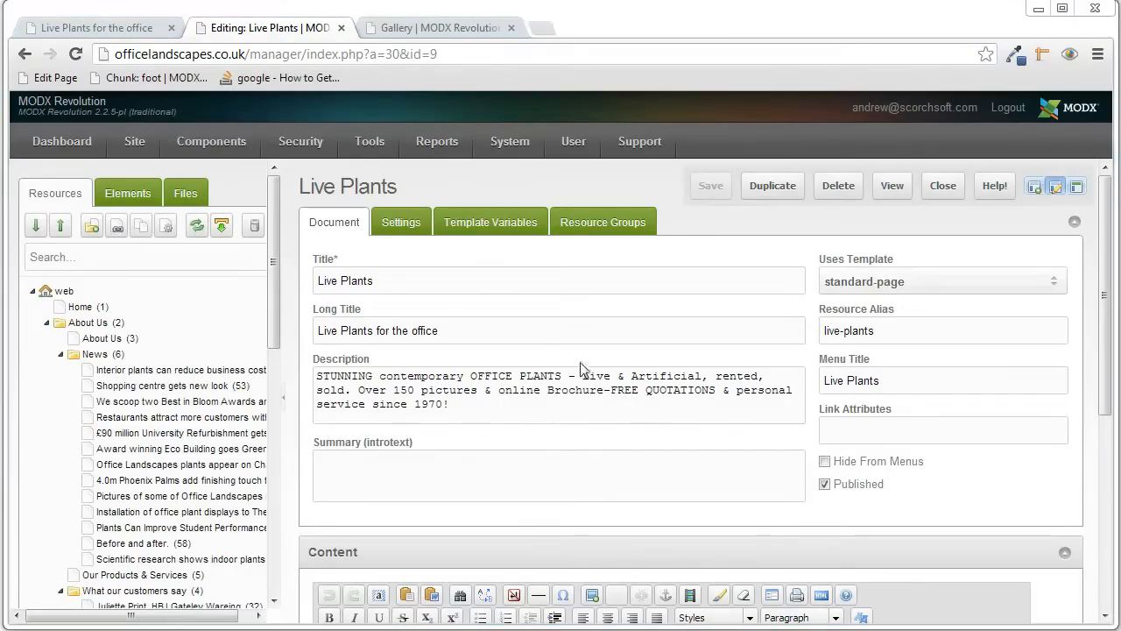
# - Compare the Live Plants resource's main content with the matching text block on the live Live Plants page
pyautogui.click(115, 31)
pyautogui.moveTo(1103, 143)
pyautogui.mouseDown()
pyautogui.moveTo(1107, 181)
pyautogui.moveTo(1116, 162)
pyautogui.moveTo(1115, 582)
pyautogui.moveTo(1111, 143)
pyautogui.mouseUp()
pyautogui.click(299, 31)
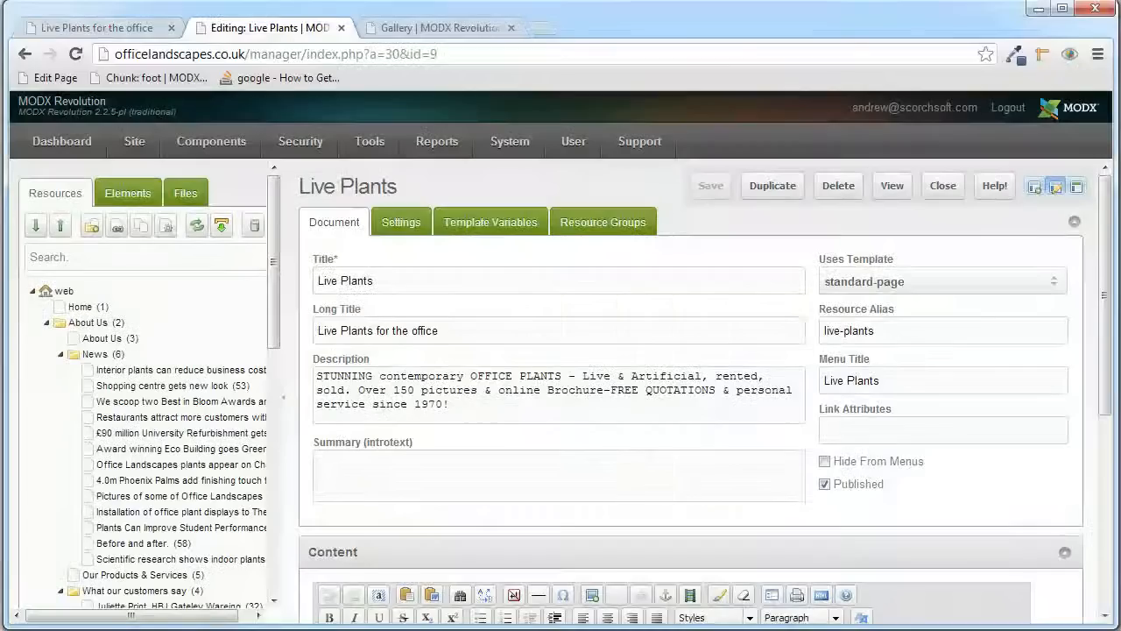
pyautogui.moveTo(1111, 246); pyautogui.dragTo(1113, 456)
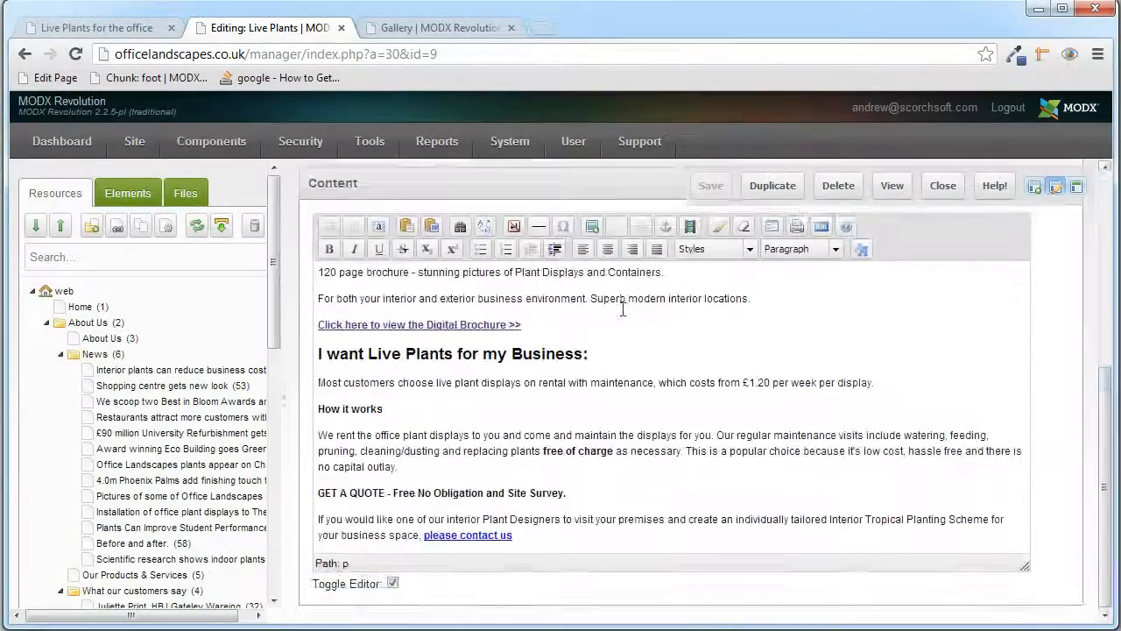
pyautogui.moveTo(319, 271); pyautogui.dragTo(523, 543)
pyautogui.click(121, 27)
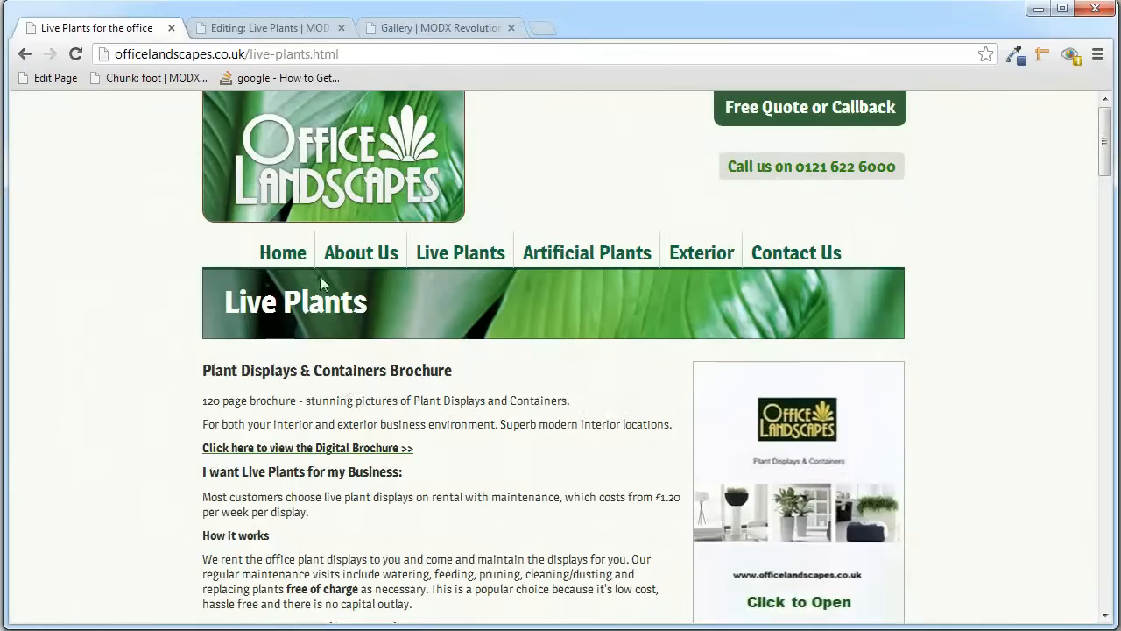
pyautogui.scroll(-2, 344, 390)
pyautogui.moveTo(204, 226); pyautogui.dragTo(473, 493)
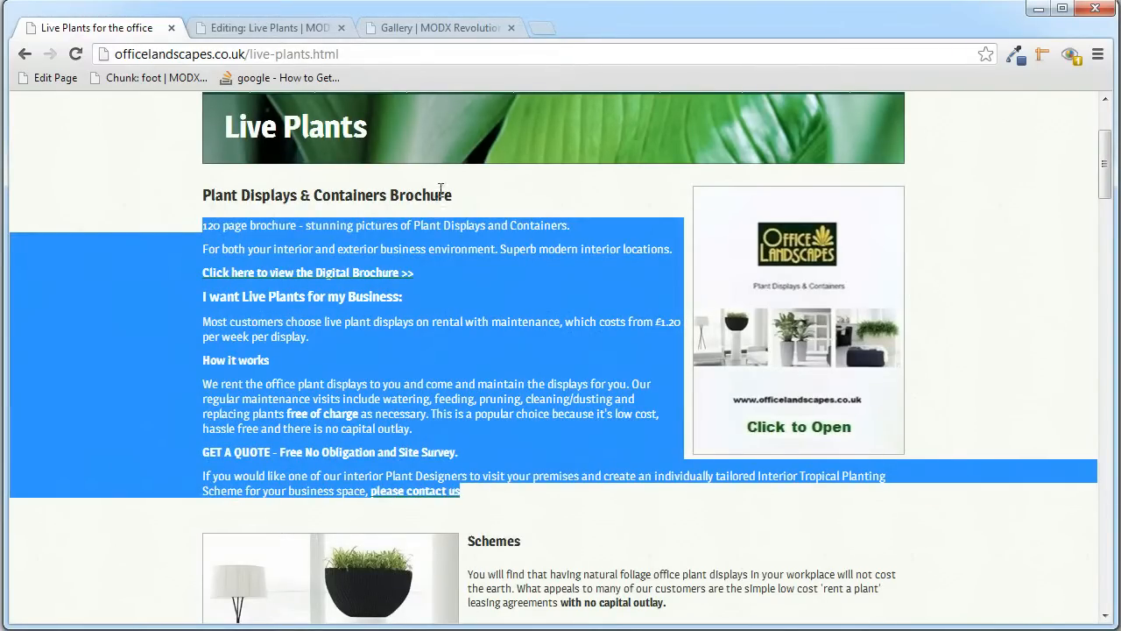
pyautogui.click(273, 26)
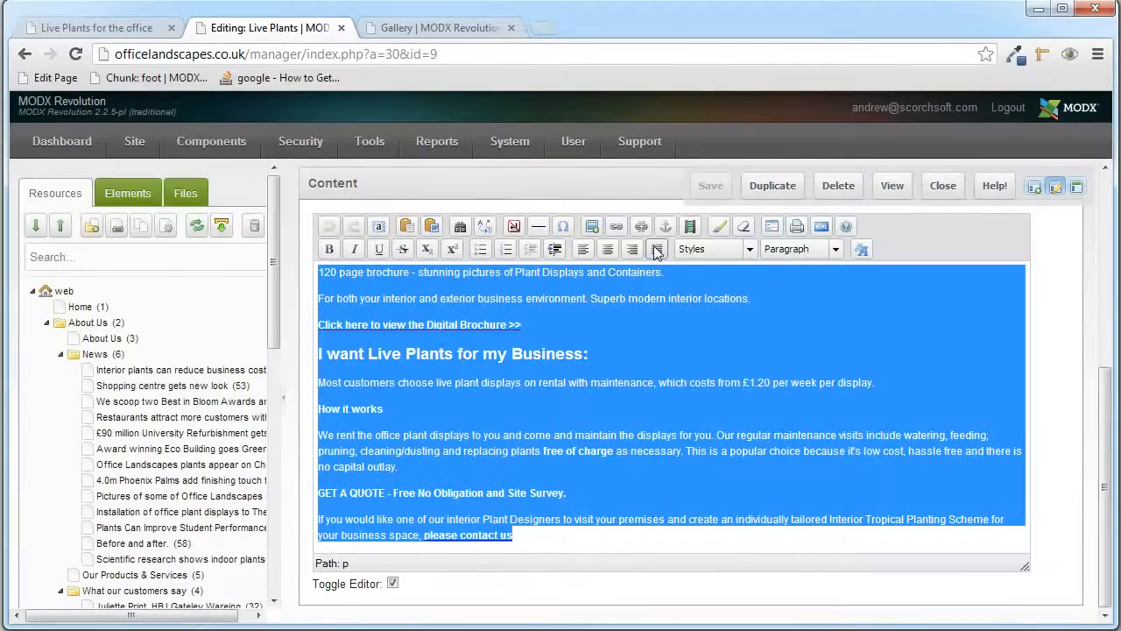
# - Show the content 01 template variables of Live Plants and inspect the image-main file browser without choosing another image
pyautogui.scroll(4, 657, 254)
pyautogui.click(490, 203)
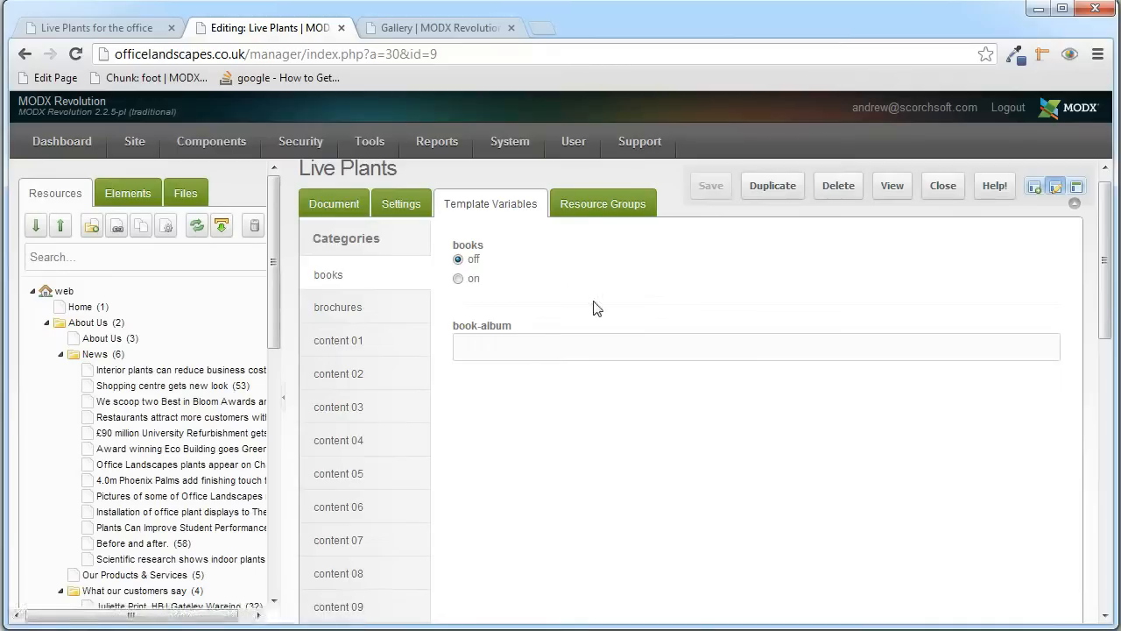
pyautogui.click(367, 343)
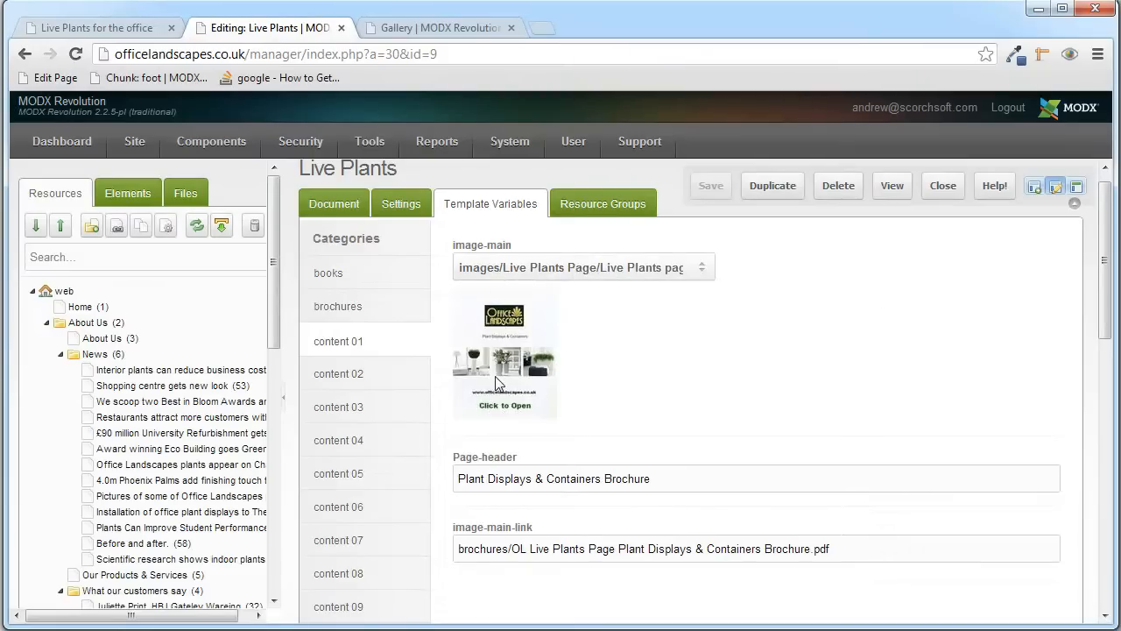
pyautogui.click(706, 269)
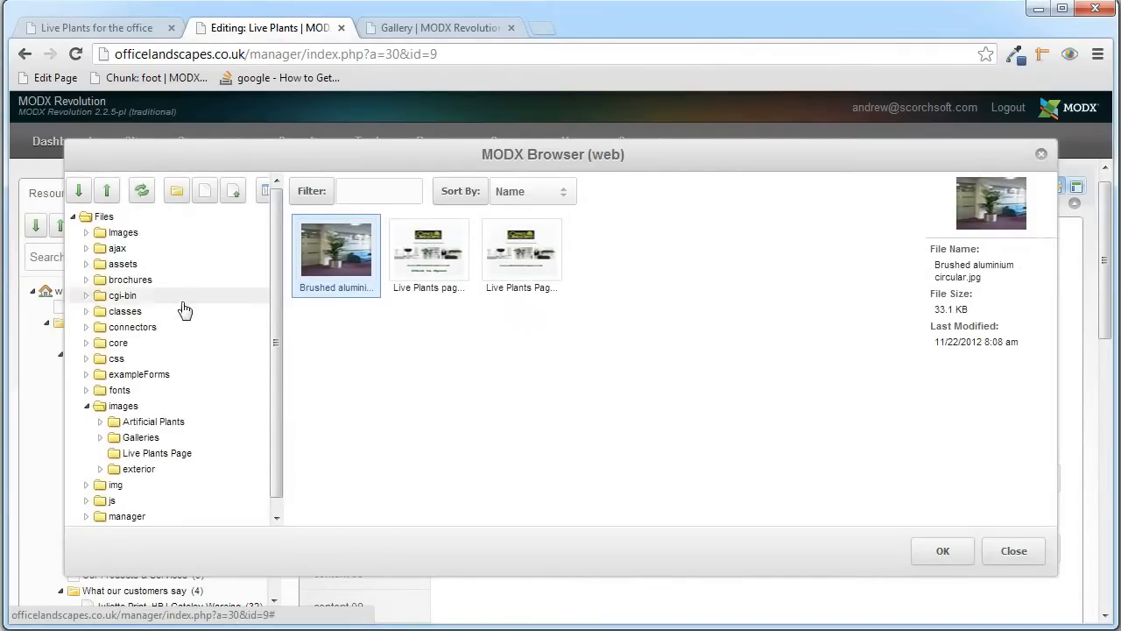
pyautogui.click(1014, 551)
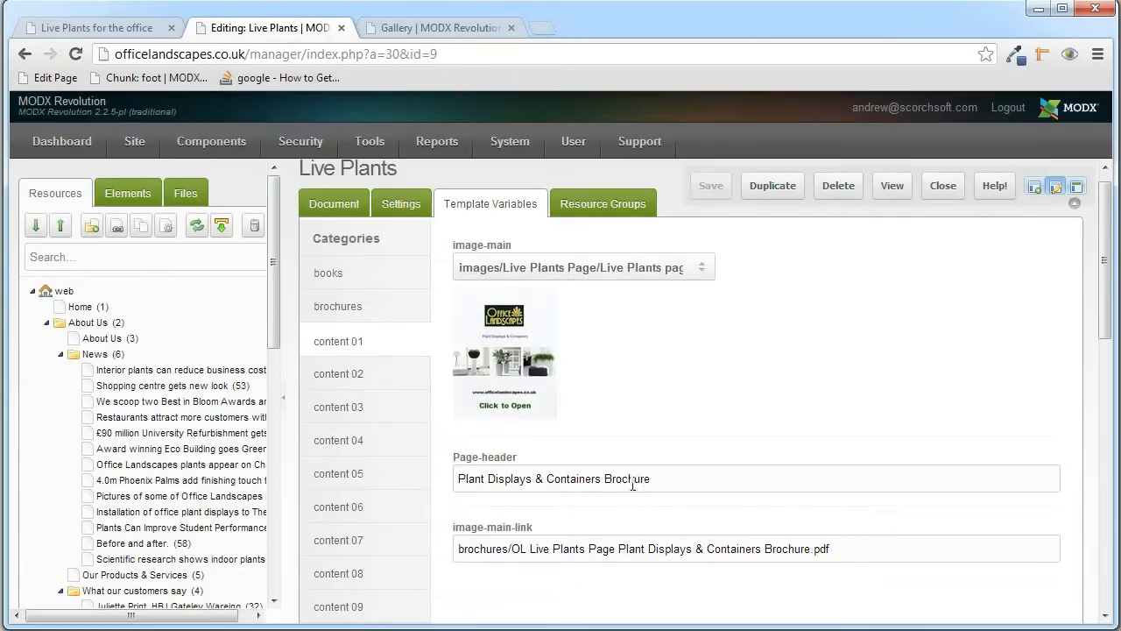
# - Compare the page header and linked brochure image on the live Live Plants page with the content 01 template variables
pyautogui.click(131, 35)
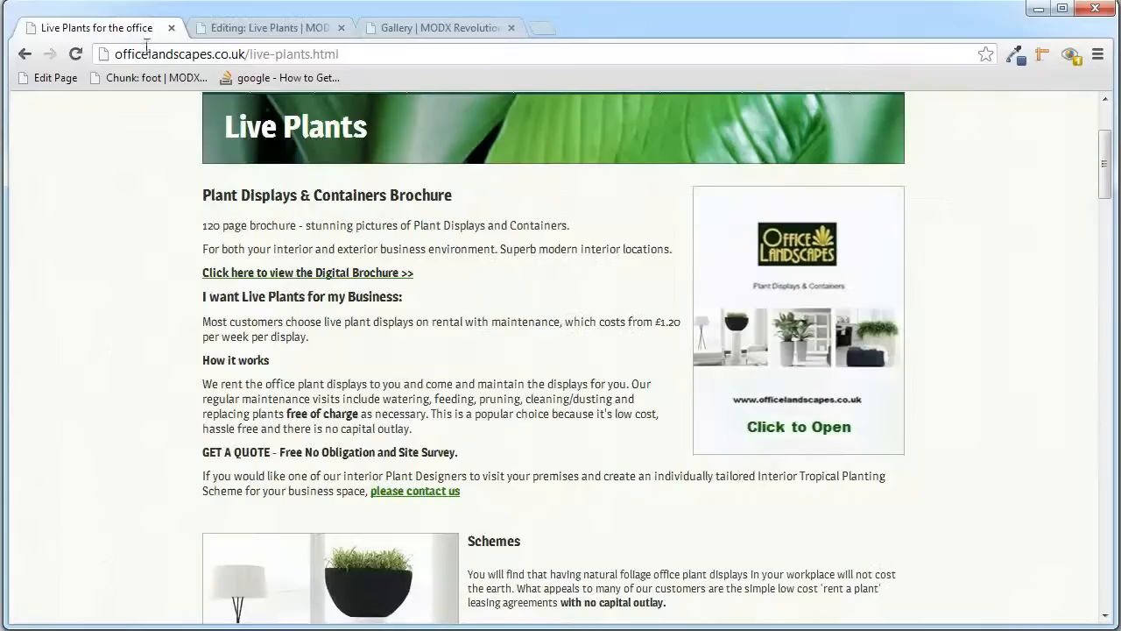
pyautogui.scroll(2, 399, 343)
pyautogui.moveTo(459, 375); pyautogui.dragTo(204, 370)
pyautogui.click(309, 380)
pyautogui.scroll(-2, 847, 419)
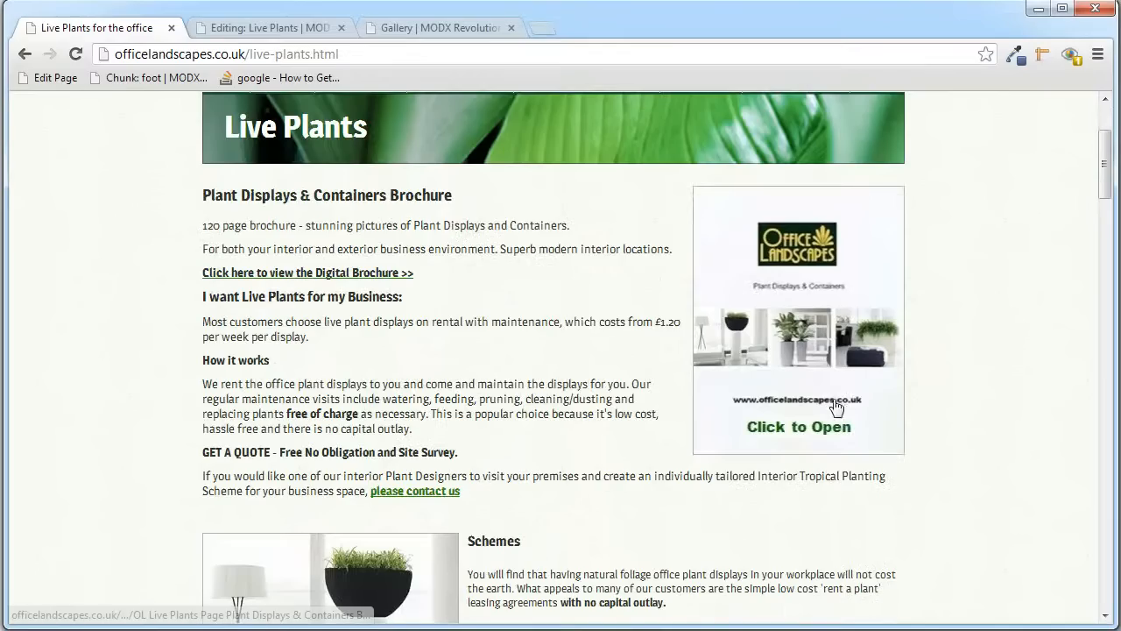
pyautogui.click(294, 29)
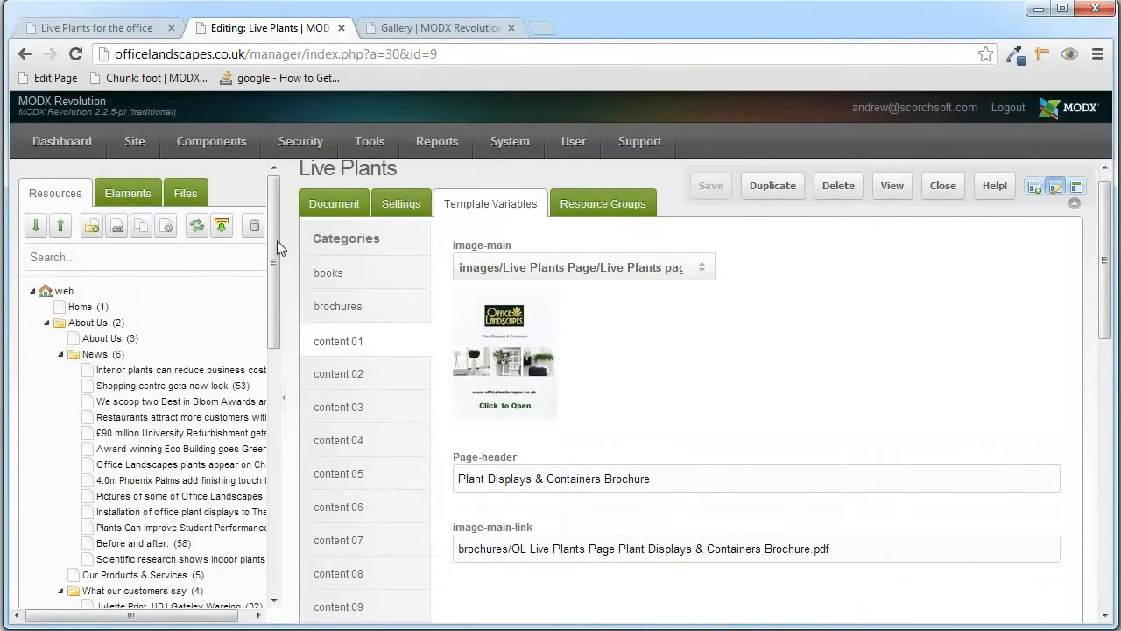
pyautogui.click(113, 29)
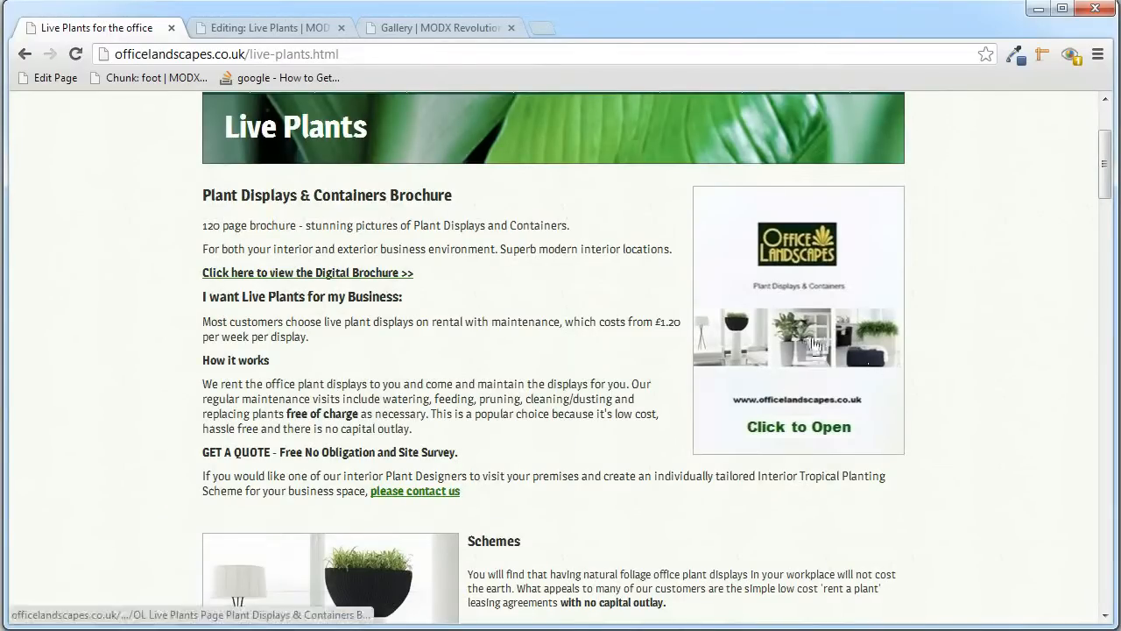
pyautogui.click(267, 29)
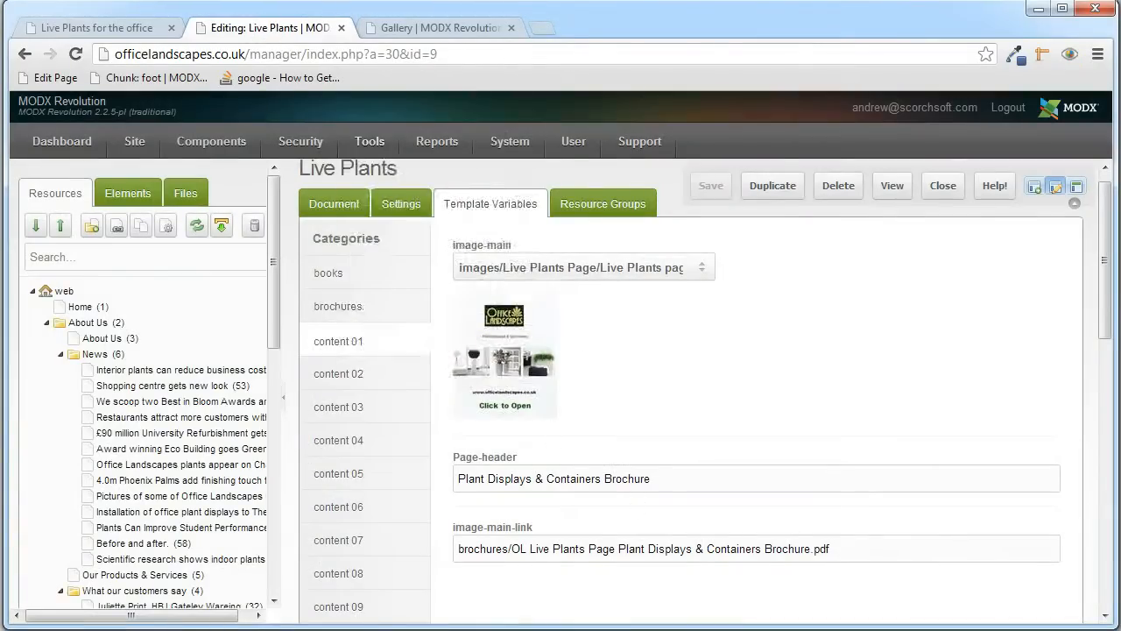
# - Examine the content 02 template variables of Live Plants, including the Schemes text and image-1
pyautogui.scroll(-1, 692, 394)
pyautogui.click(372, 298)
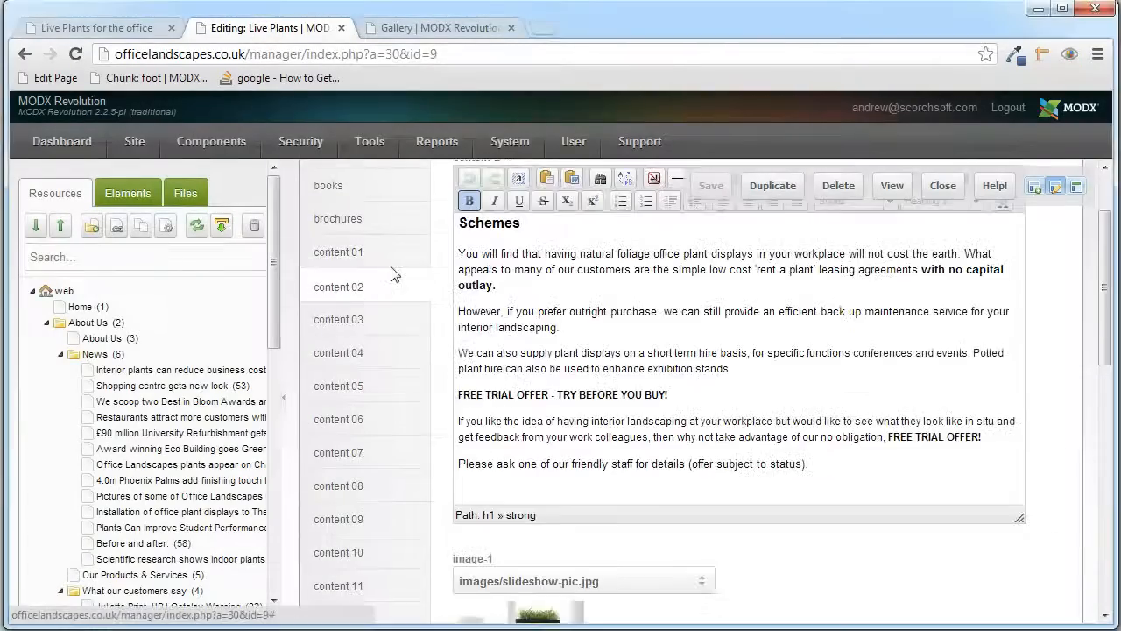
pyautogui.moveTo(458, 221); pyautogui.dragTo(914, 472)
pyautogui.click(916, 472)
pyautogui.moveTo(1108, 341); pyautogui.dragTo(1109, 421)
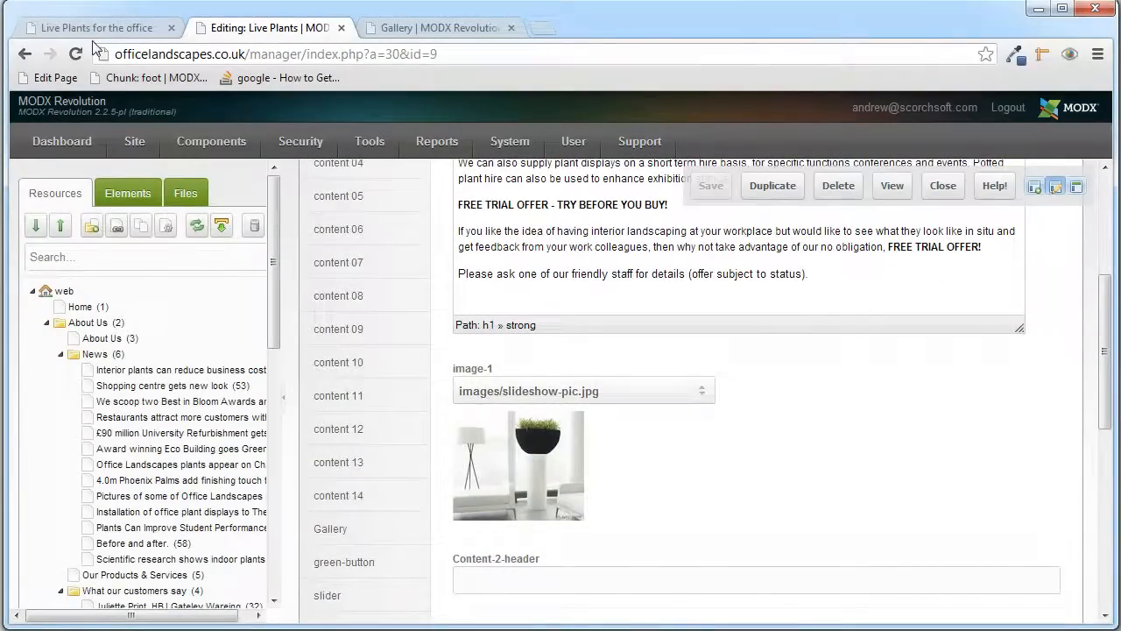
# - Compare the Schemes text and image on the live Live Plants page with the content 02 template variables
pyautogui.click(121, 33)
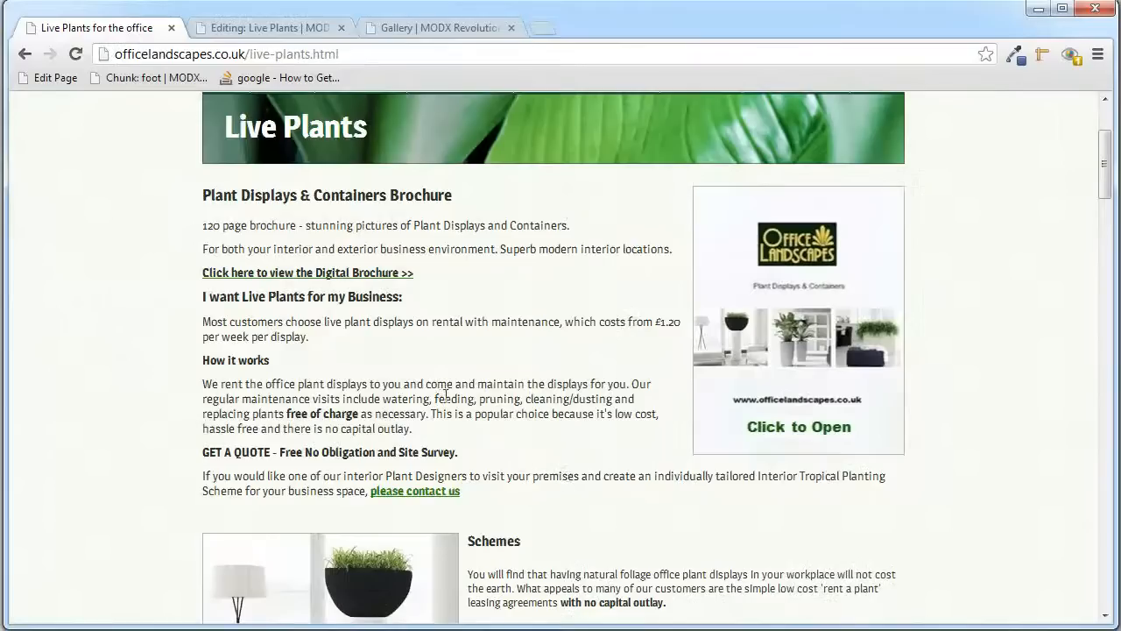
pyautogui.scroll(-2, 457, 376)
pyautogui.scroll(-2, 570, 378)
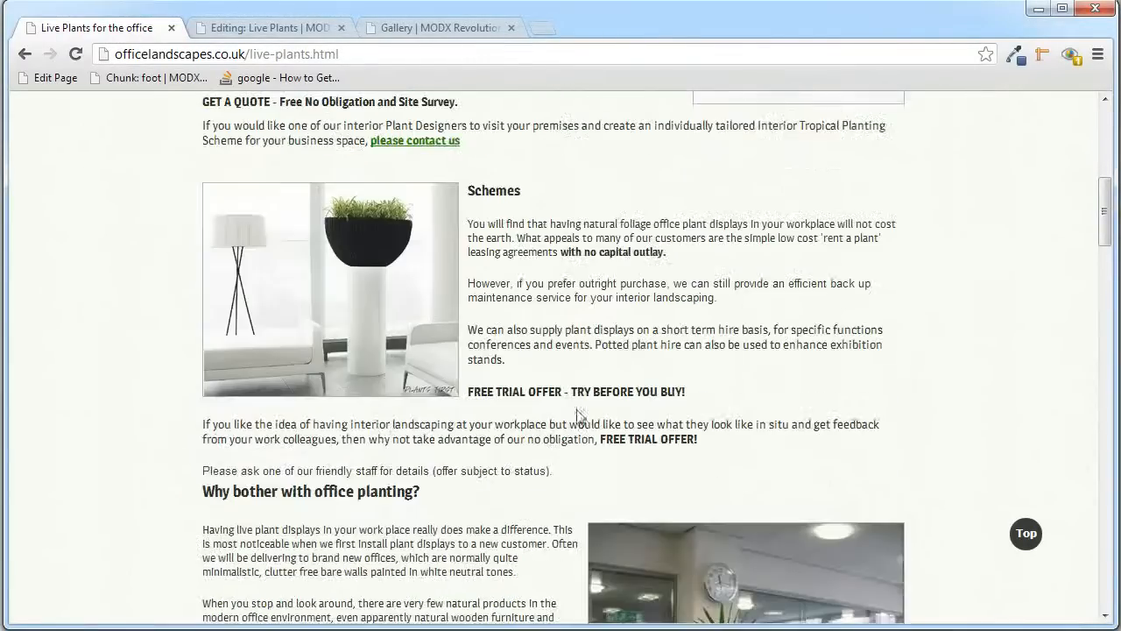
pyautogui.click(254, 27)
pyautogui.scroll(3, 507, 335)
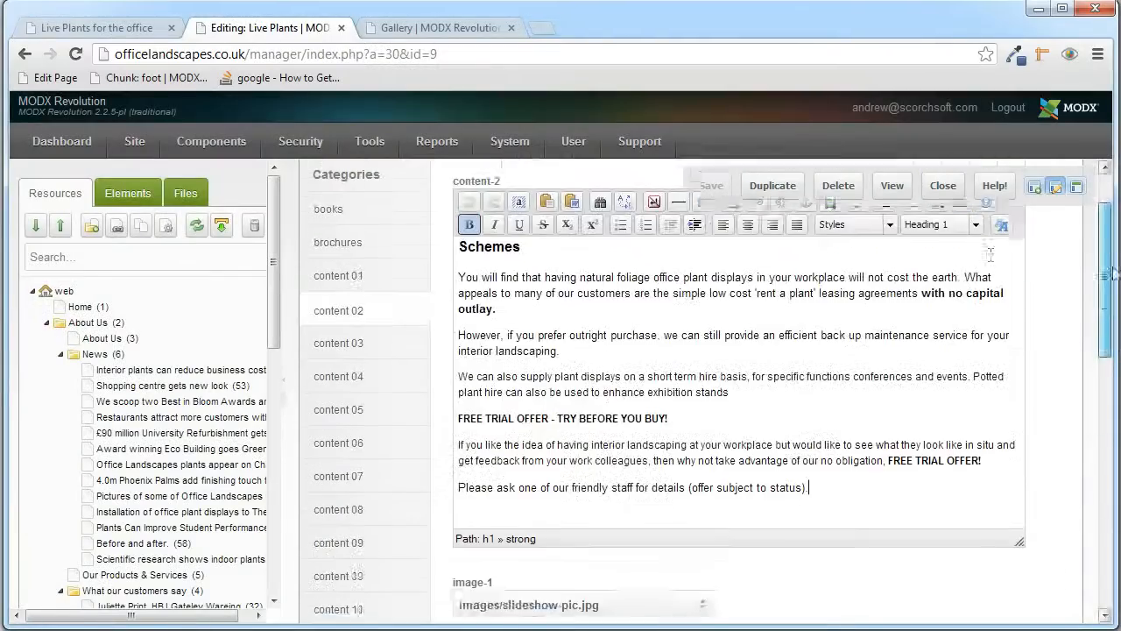
pyautogui.click(117, 33)
pyautogui.scroll(-1, 648, 387)
pyautogui.scroll(1, 479, 198)
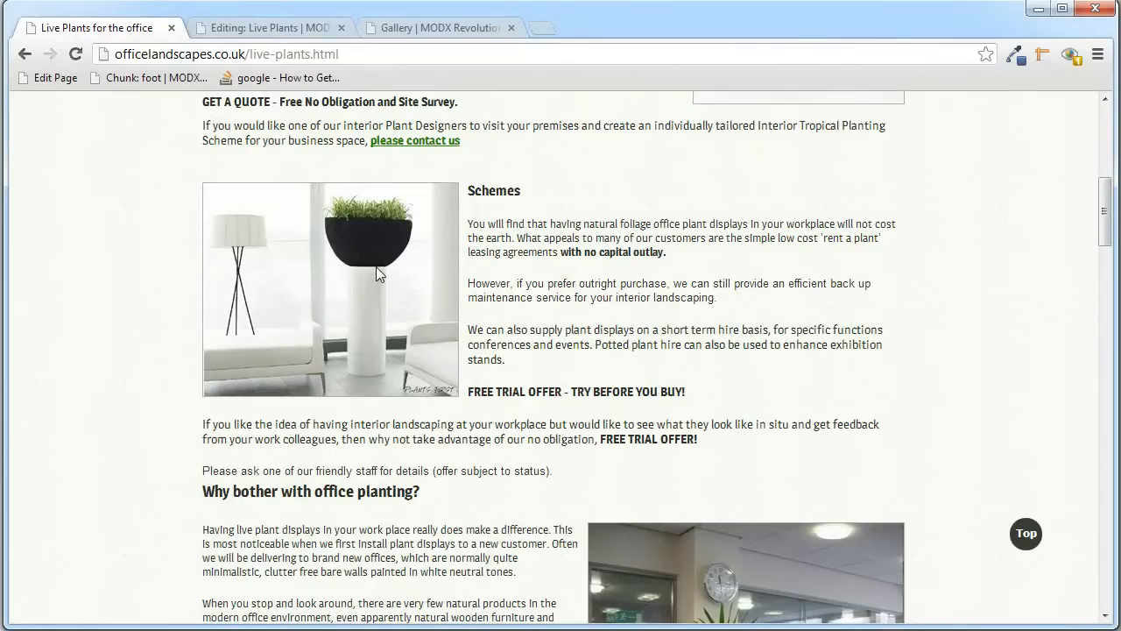
pyautogui.scroll(2, 674, 300)
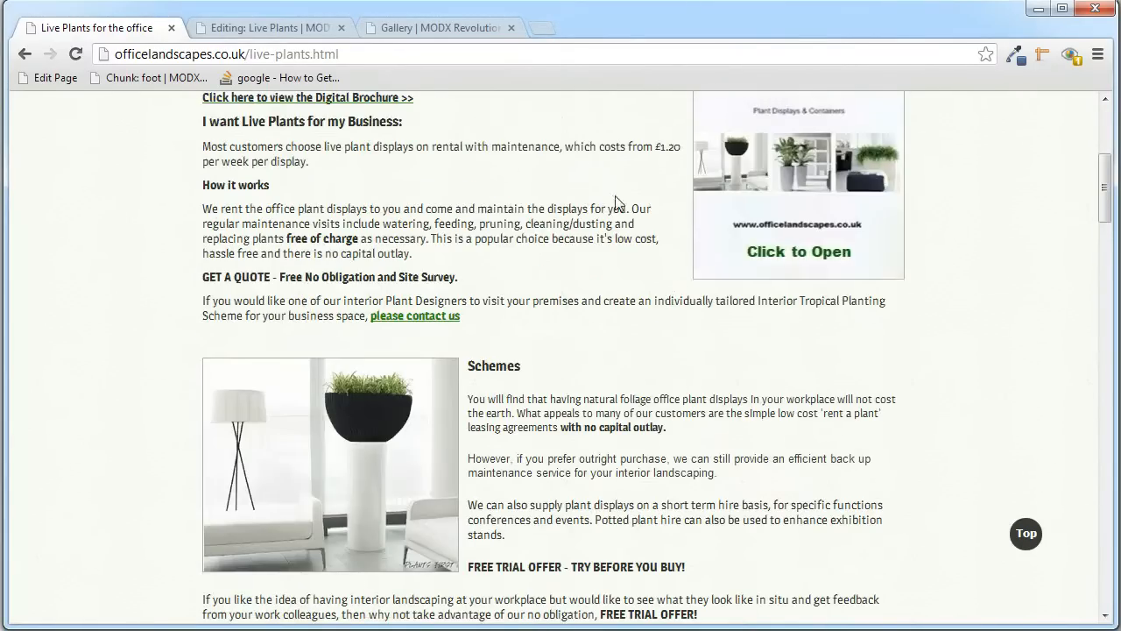
pyautogui.scroll(-3, 616, 203)
pyautogui.click(298, 27)
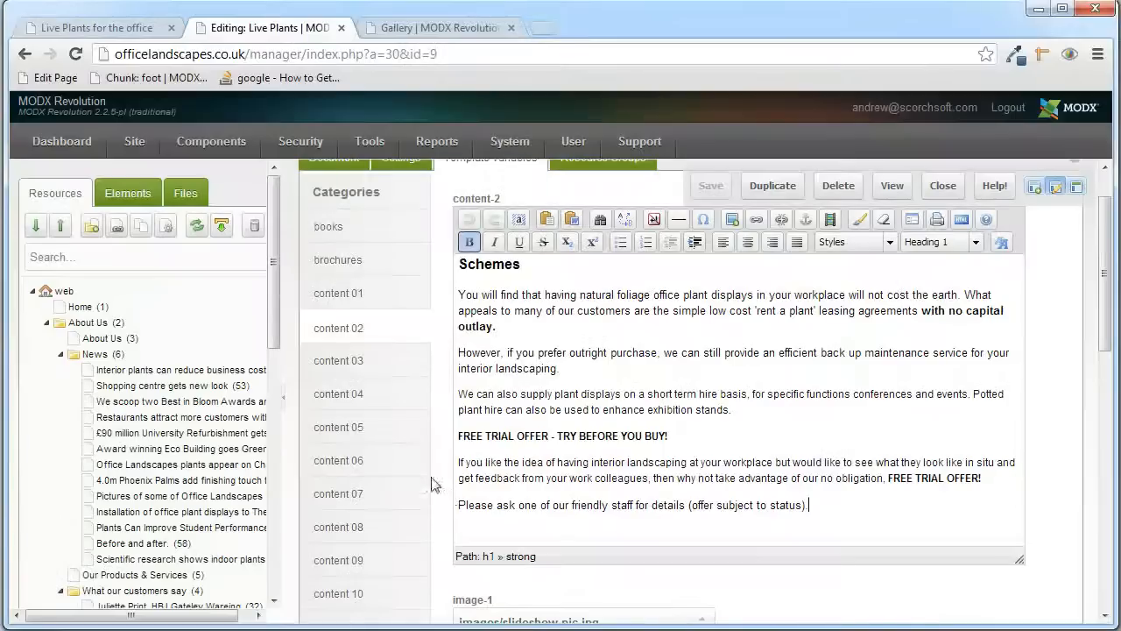
pyautogui.moveTo(1111, 292)
pyautogui.mouseDown()
pyautogui.moveTo(1106, 396)
pyautogui.moveTo(1103, 304)
pyautogui.mouseUp()
# - Examine the "Why bother with office planting?" text and its image on the live Live Plants page
pyautogui.click(130, 33)
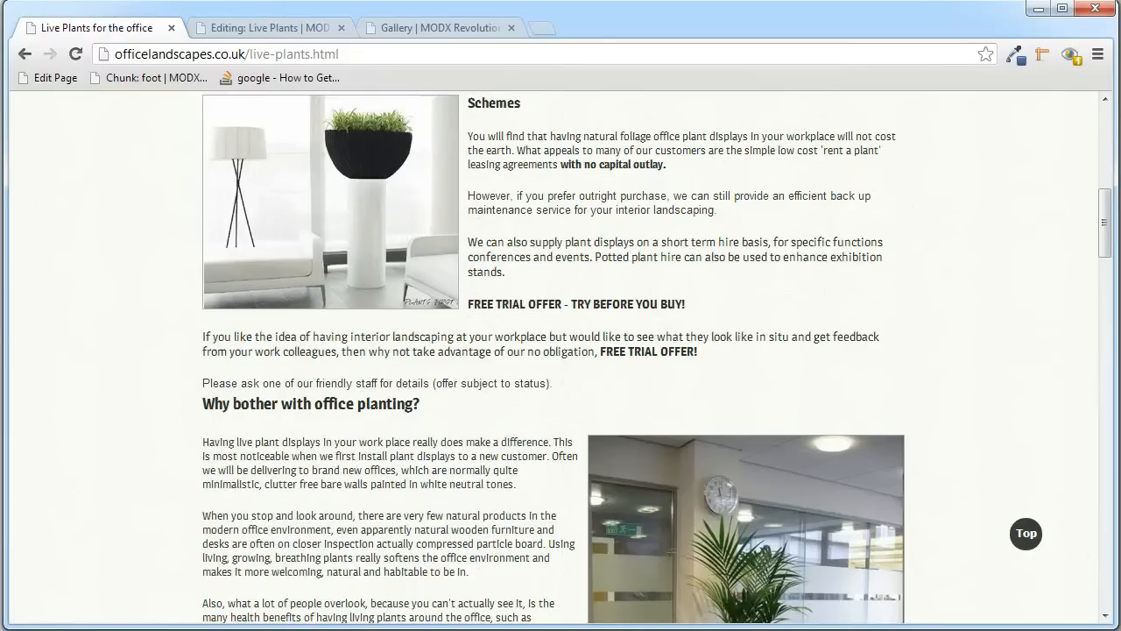
pyautogui.moveTo(1108, 215); pyautogui.dragTo(1106, 271)
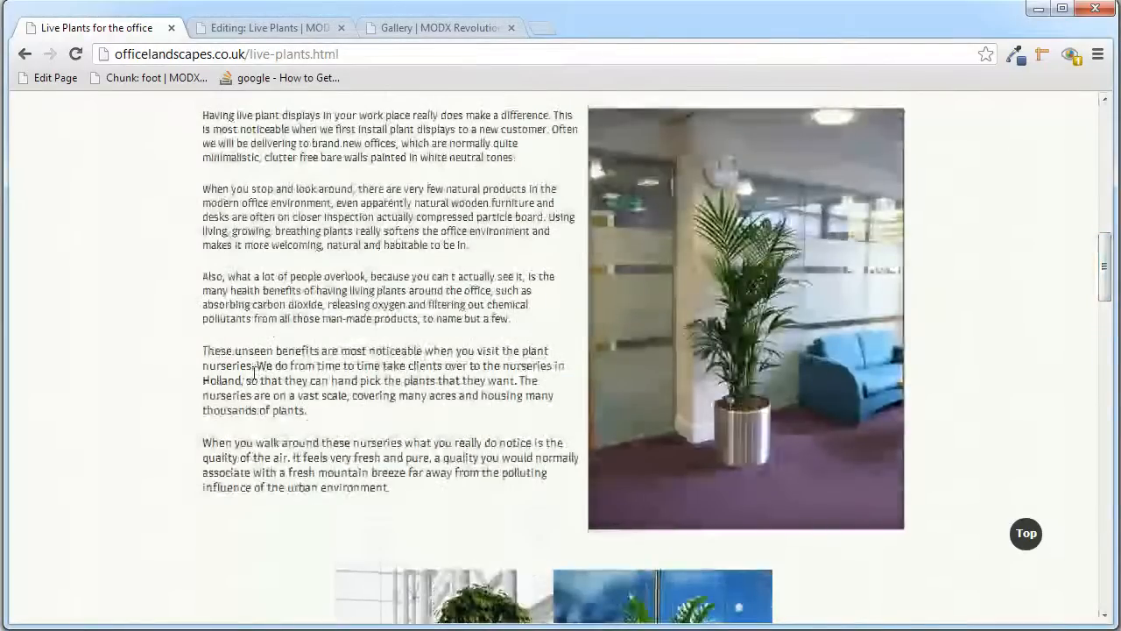
pyautogui.moveTo(1107, 294)
pyautogui.mouseDown()
pyautogui.moveTo(1107, 265)
pyautogui.moveTo(1109, 281)
pyautogui.mouseUp()
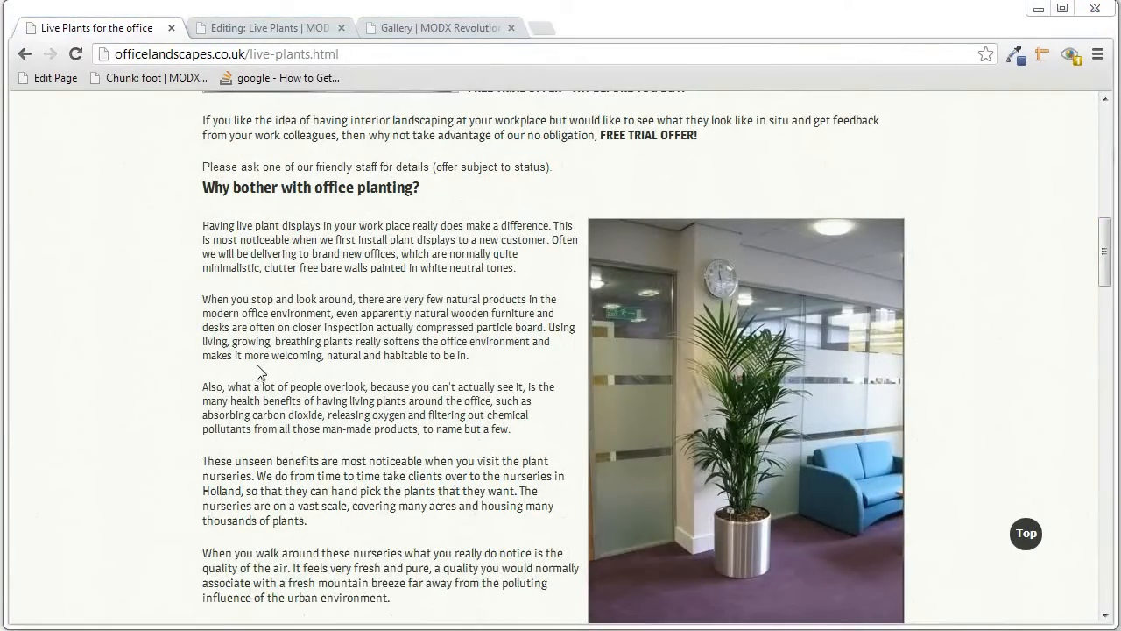
# - Go through the content 03 and content 04 template variables of Live Plants, including the plant images in content-4
pyautogui.click(285, 35)
pyautogui.scroll(5, 325, 219)
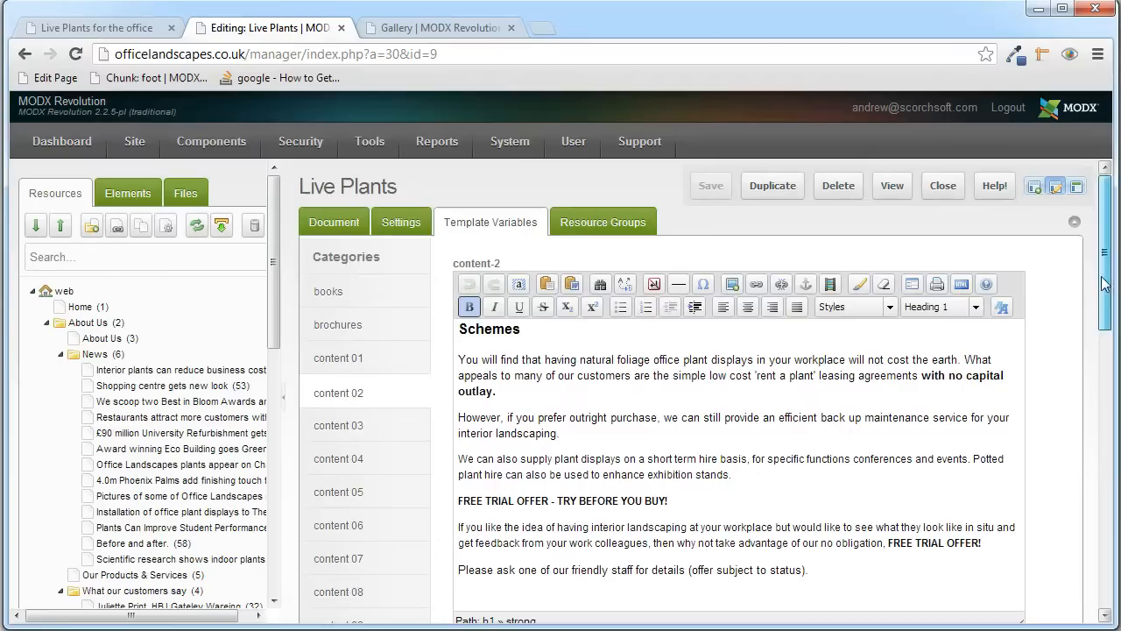
pyautogui.moveTo(1102, 300)
pyautogui.mouseDown()
pyautogui.moveTo(1106, 489)
pyautogui.moveTo(1104, 289)
pyautogui.mouseUp()
pyautogui.click(866, 504)
pyautogui.click(491, 180)
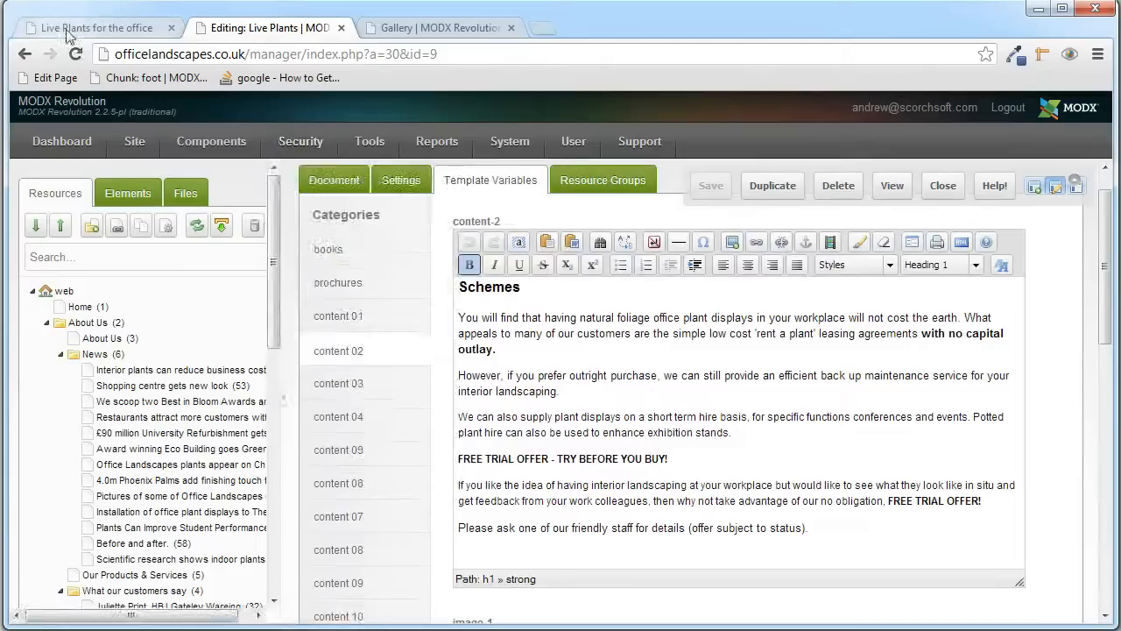
pyautogui.click(356, 388)
pyautogui.click(368, 420)
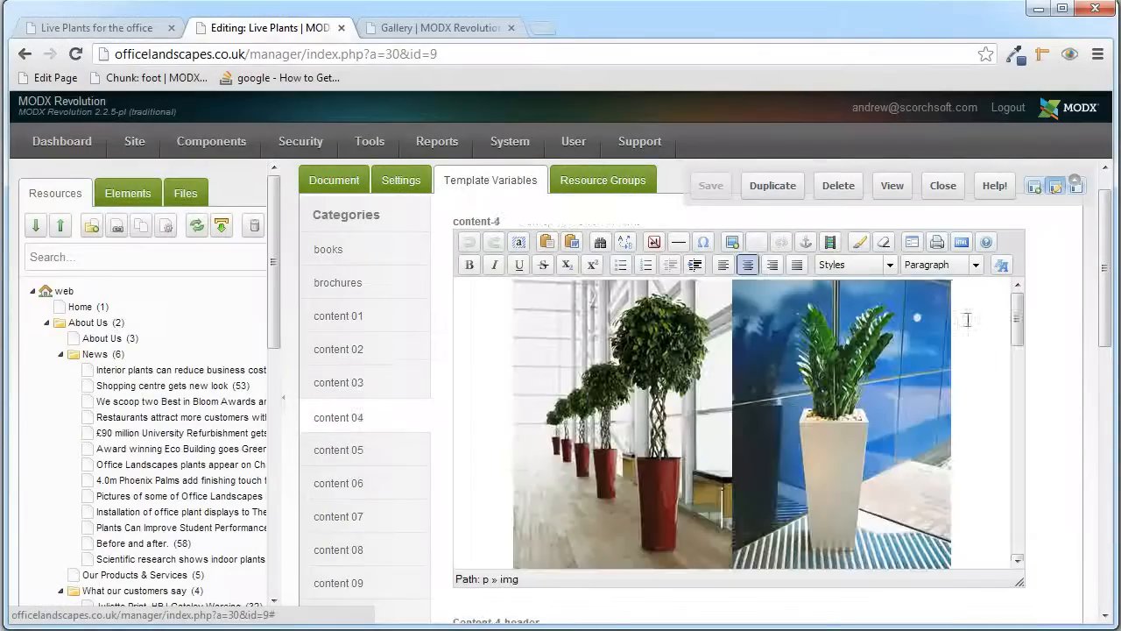
pyautogui.moveTo(1018, 298)
pyautogui.mouseDown()
pyautogui.moveTo(1020, 530)
pyautogui.moveTo(999, 289)
pyautogui.mouseUp()
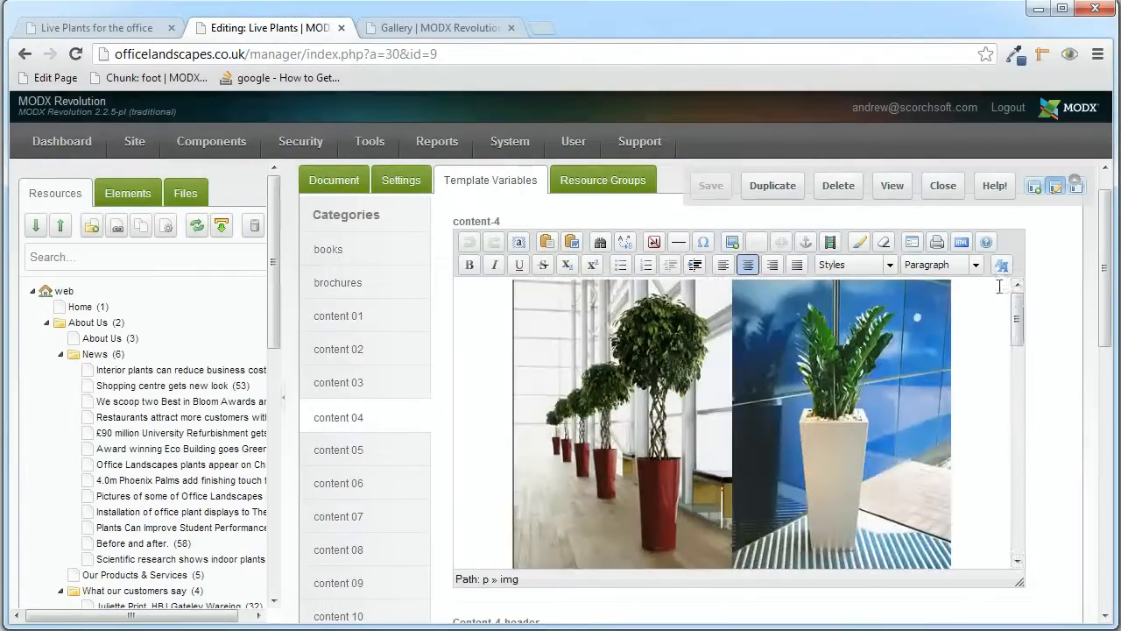
# - Examine the centred plant images and the Send Enquiry button further down the live Live Plants page
pyautogui.click(67, 29)
pyautogui.moveTo(1105, 252); pyautogui.dragTo(1114, 471)
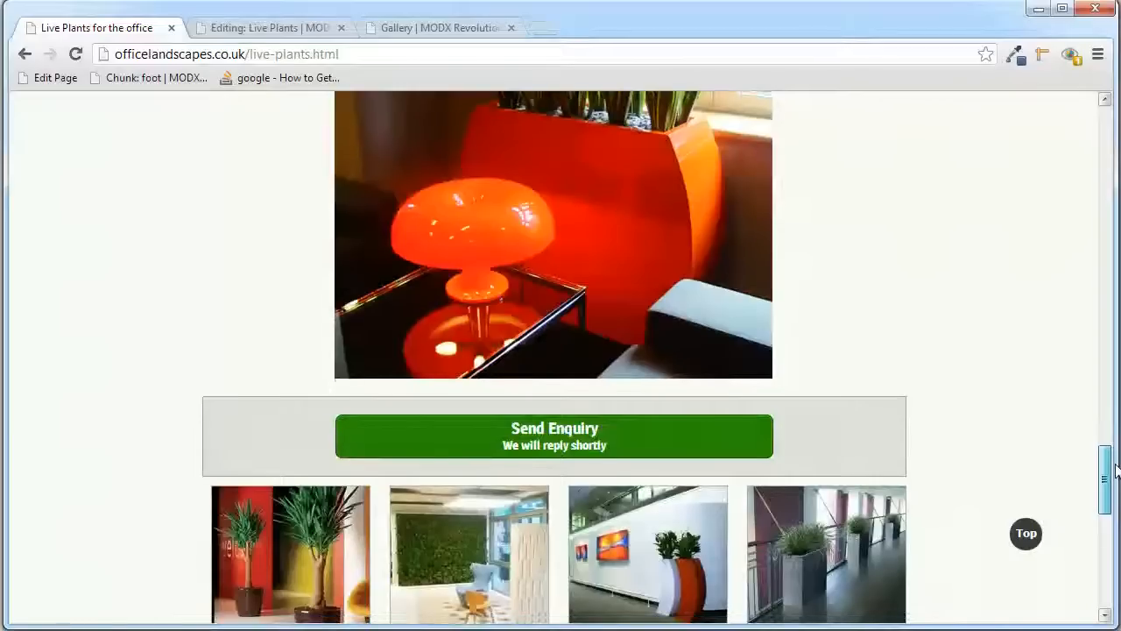
pyautogui.scroll(1, 753, 340)
pyautogui.scroll(-1, 554, 358)
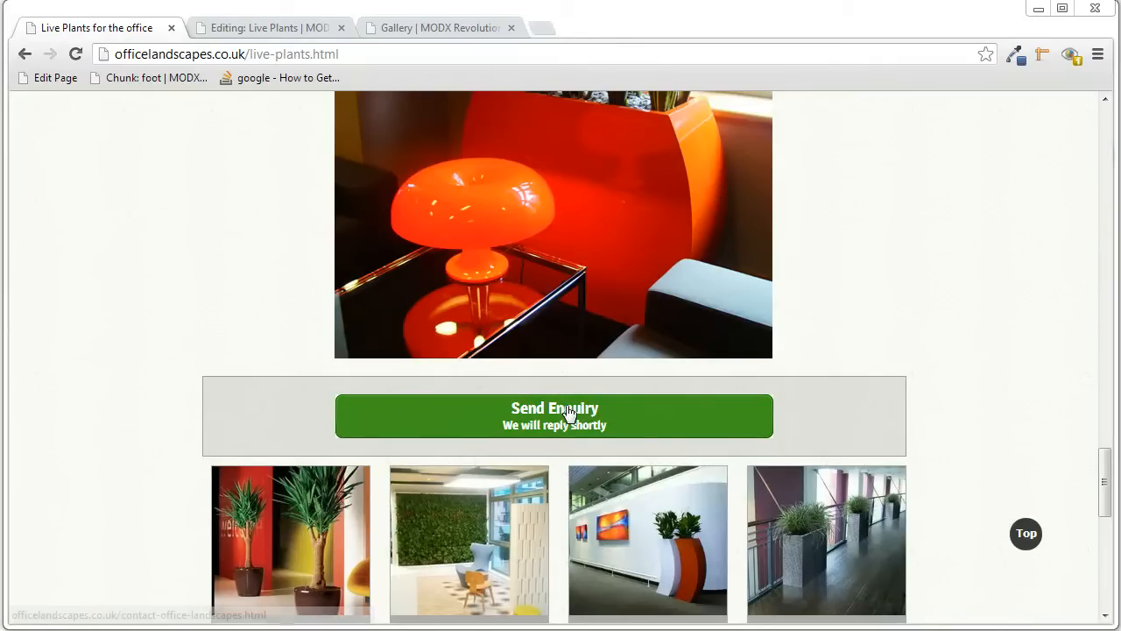
# - Compare the green-button template variables of Live Plants with the Send Enquiry button on the live page
pyautogui.click(288, 29)
pyautogui.moveTo(1101, 263); pyautogui.dragTo(1110, 219)
pyautogui.click(355, 457)
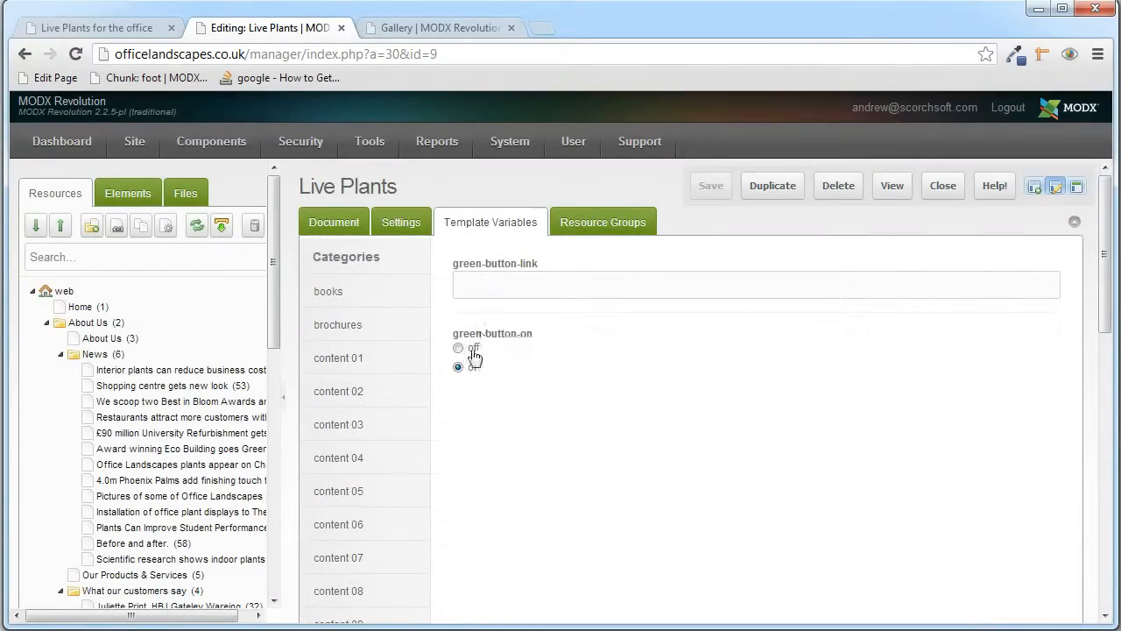
pyautogui.click(60, 27)
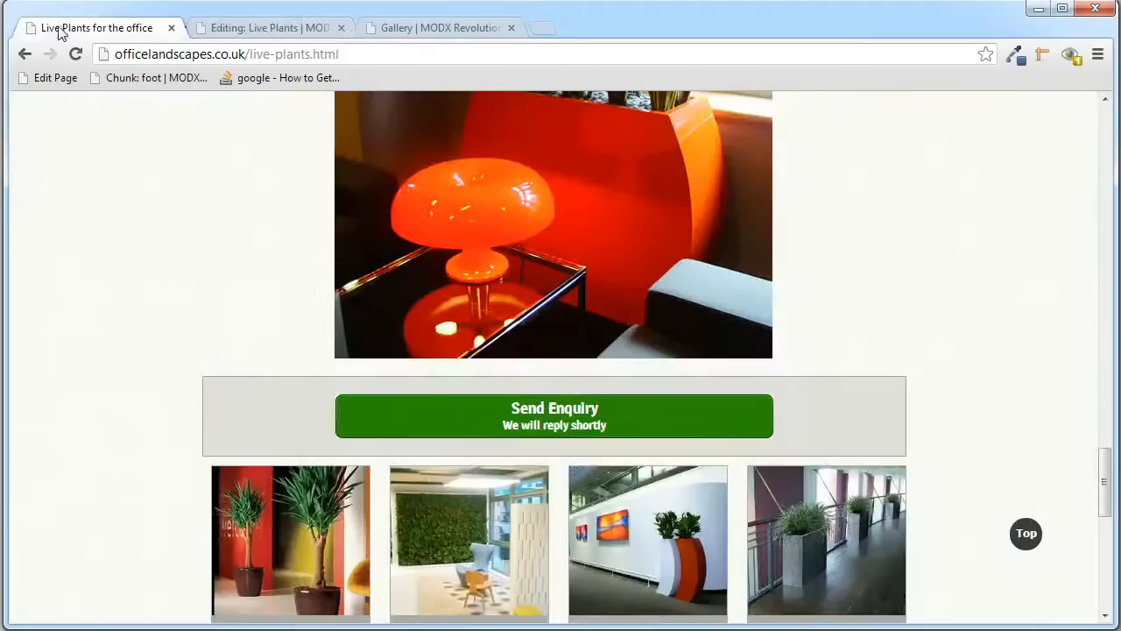
pyautogui.click(248, 28)
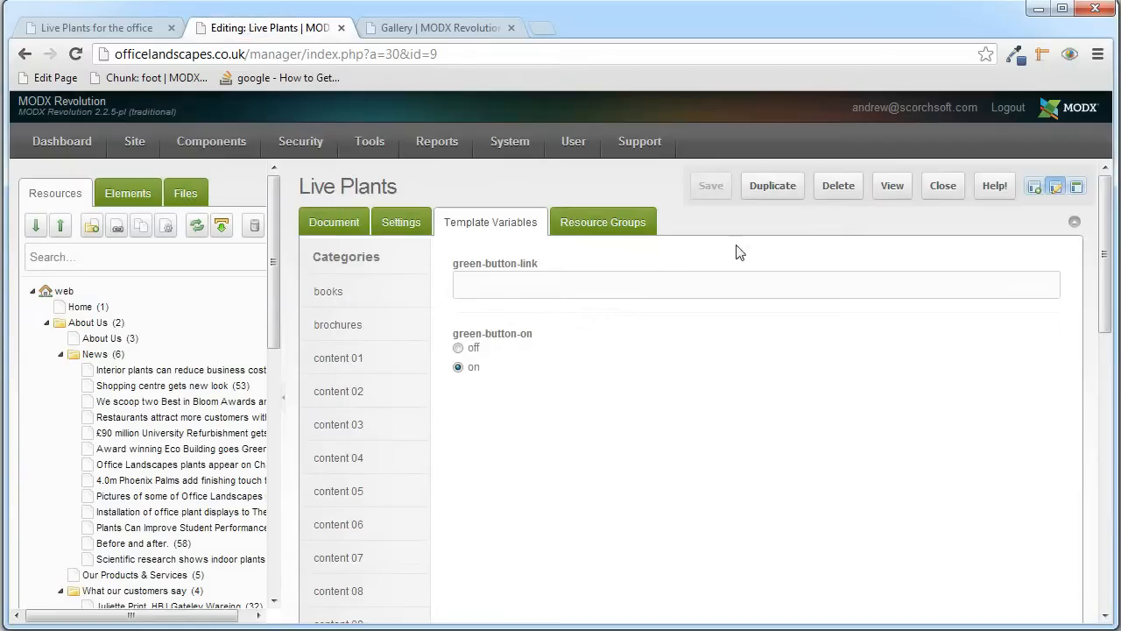
pyautogui.click(71, 28)
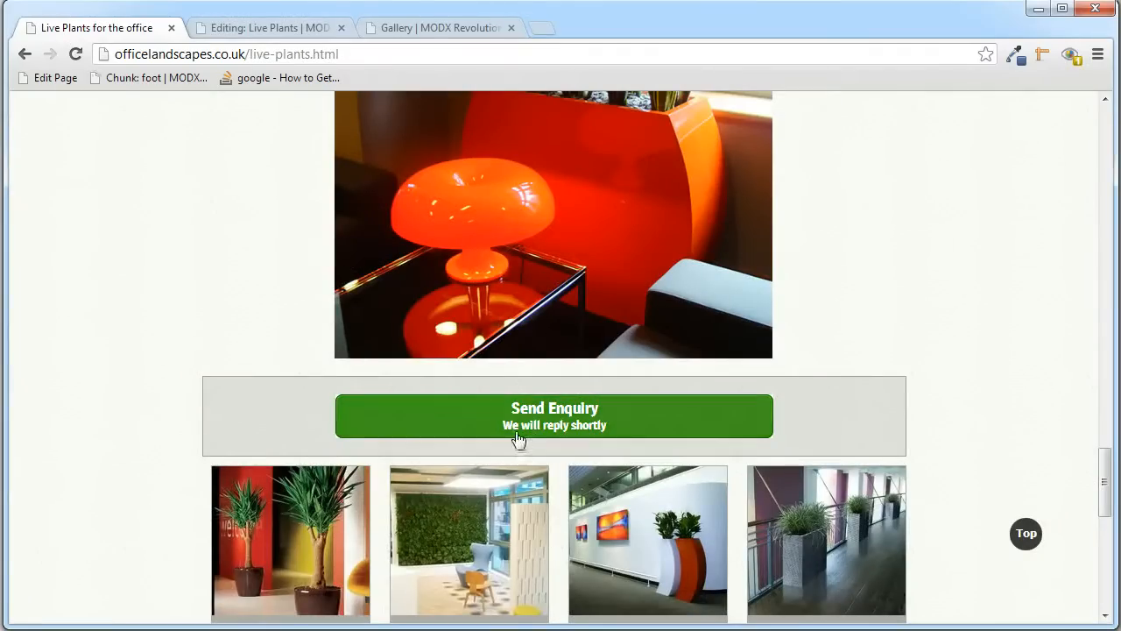
pyautogui.click(263, 28)
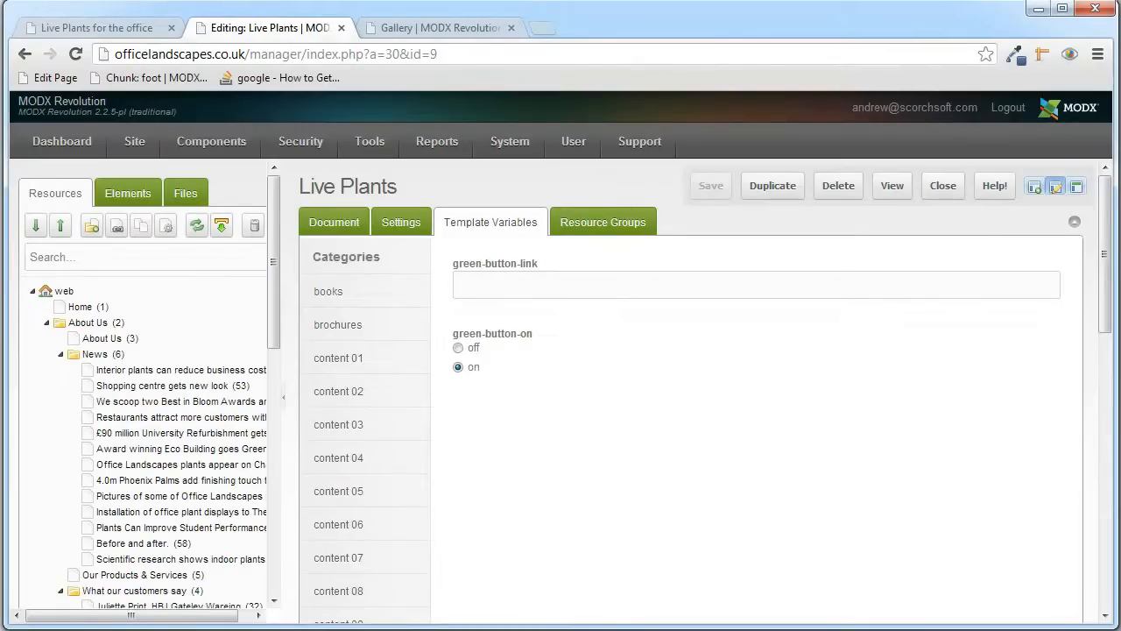
# - Compare the live page's picture gallery with the Gallery template variables and inspect the album choices without changing the selection
pyautogui.click(138, 28)
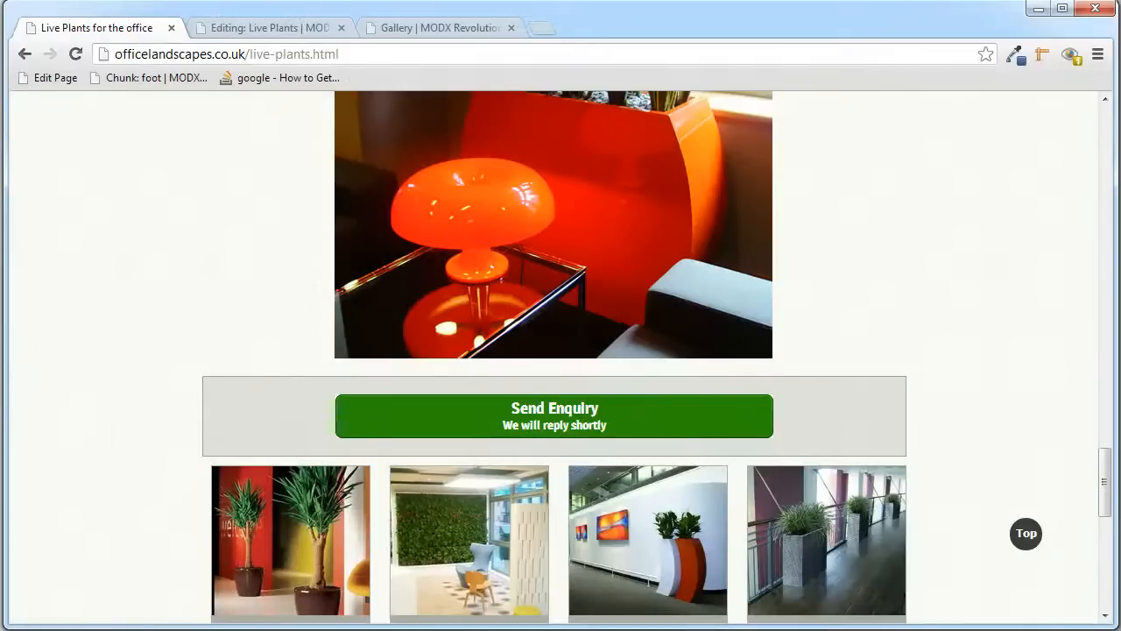
pyautogui.moveTo(1106, 481); pyautogui.dragTo(1107, 523)
pyautogui.click(256, 29)
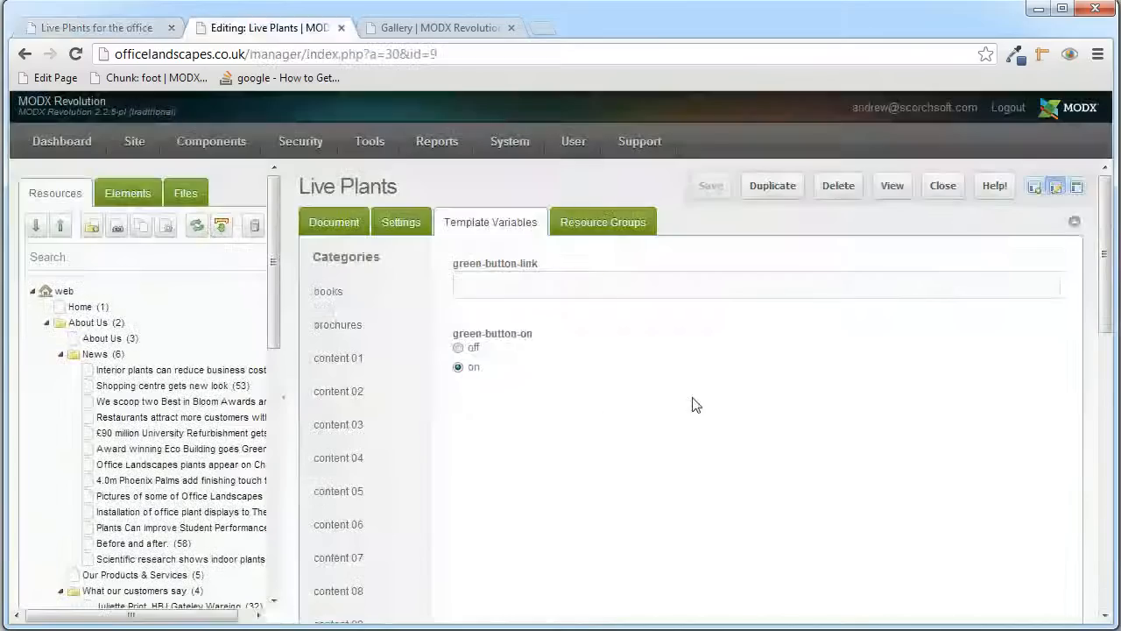
pyautogui.scroll(-5, 666, 402)
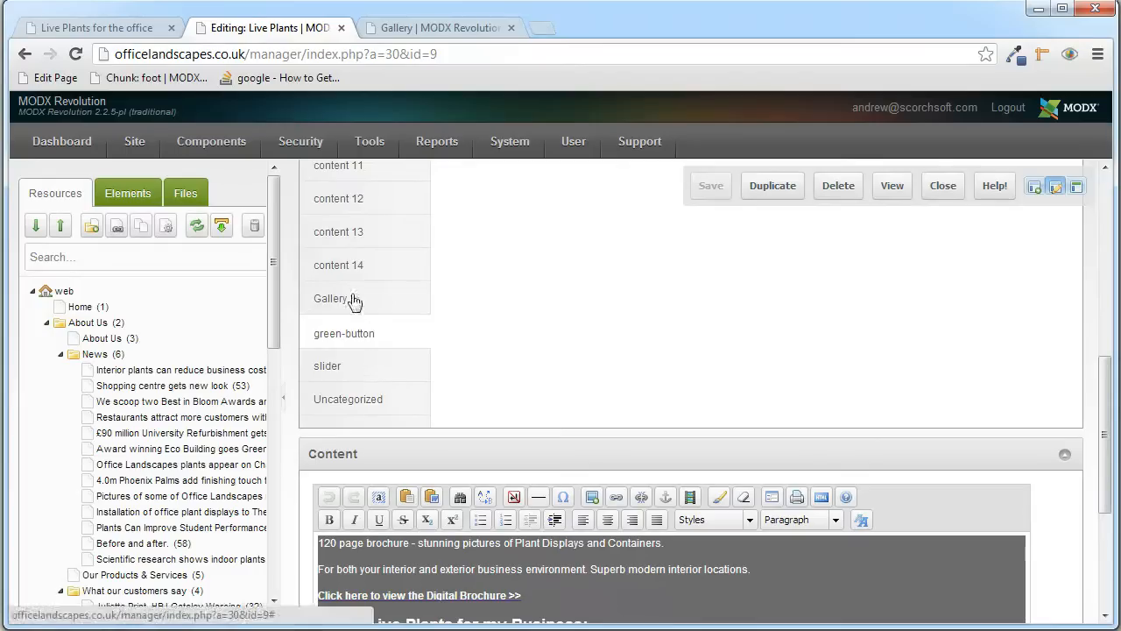
pyautogui.click(358, 301)
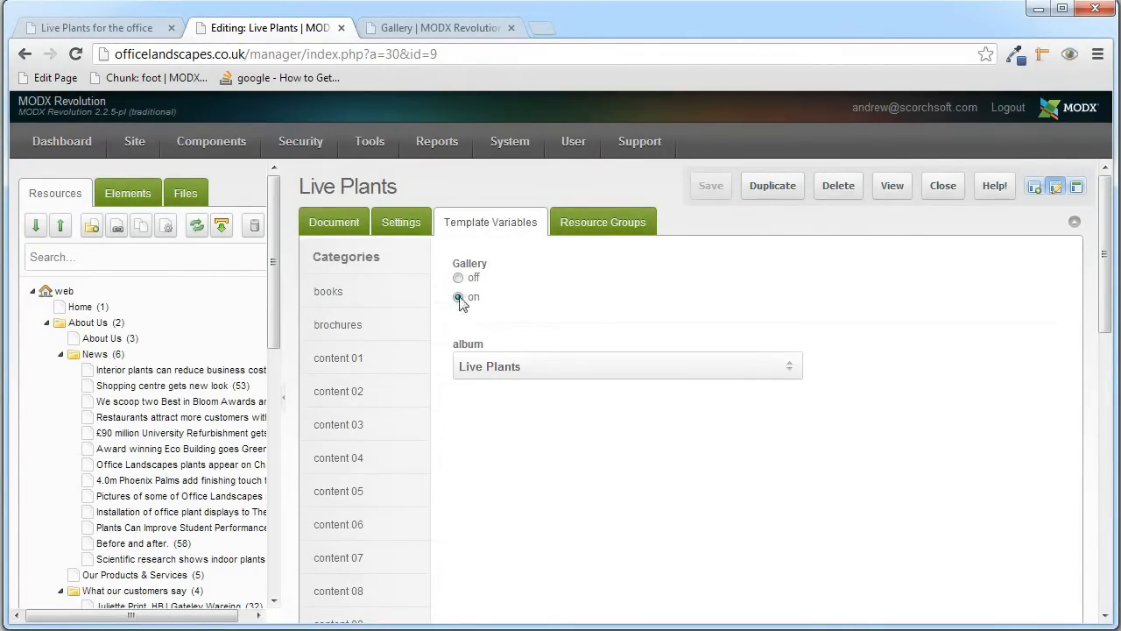
pyautogui.click(792, 367)
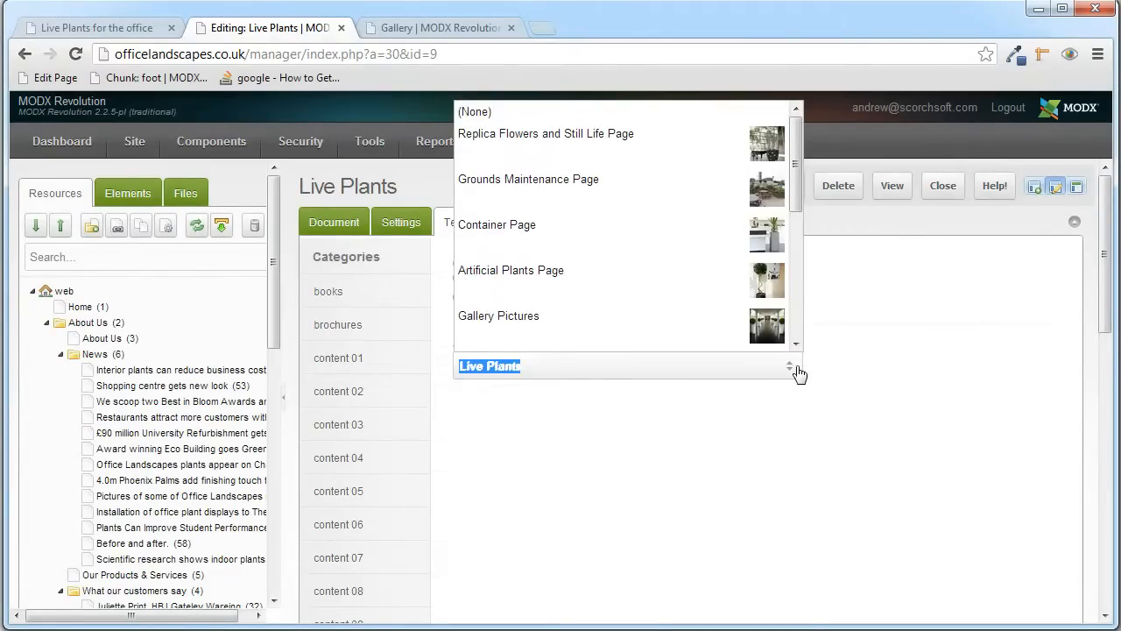
pyautogui.click(798, 374)
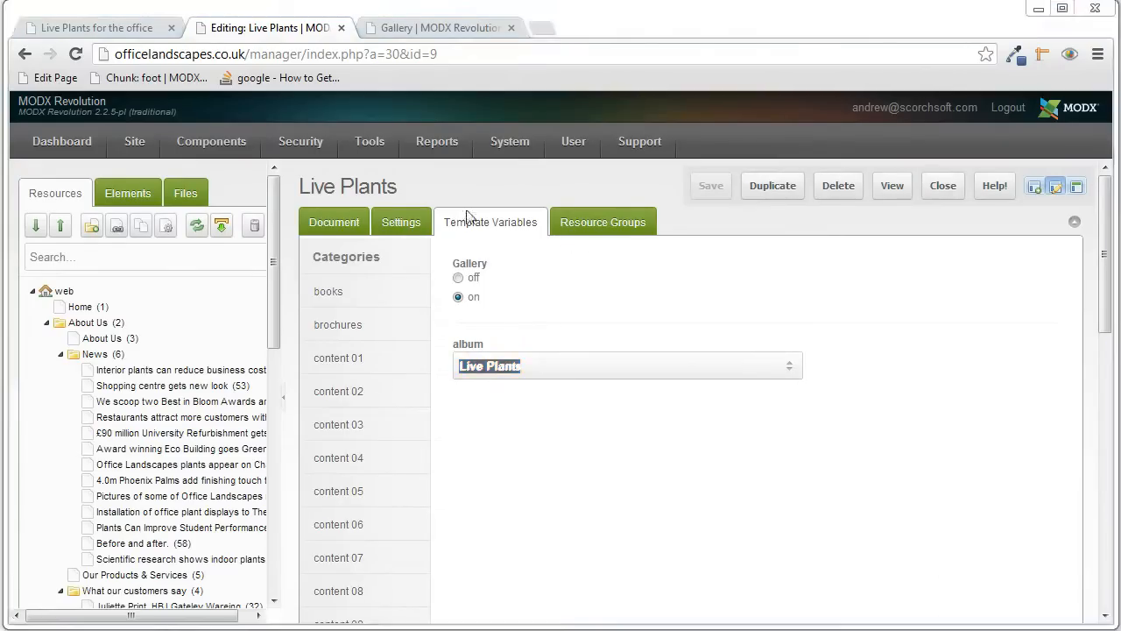
# - Show the brochures template variables of the Live Plants resource
pyautogui.click(392, 327)
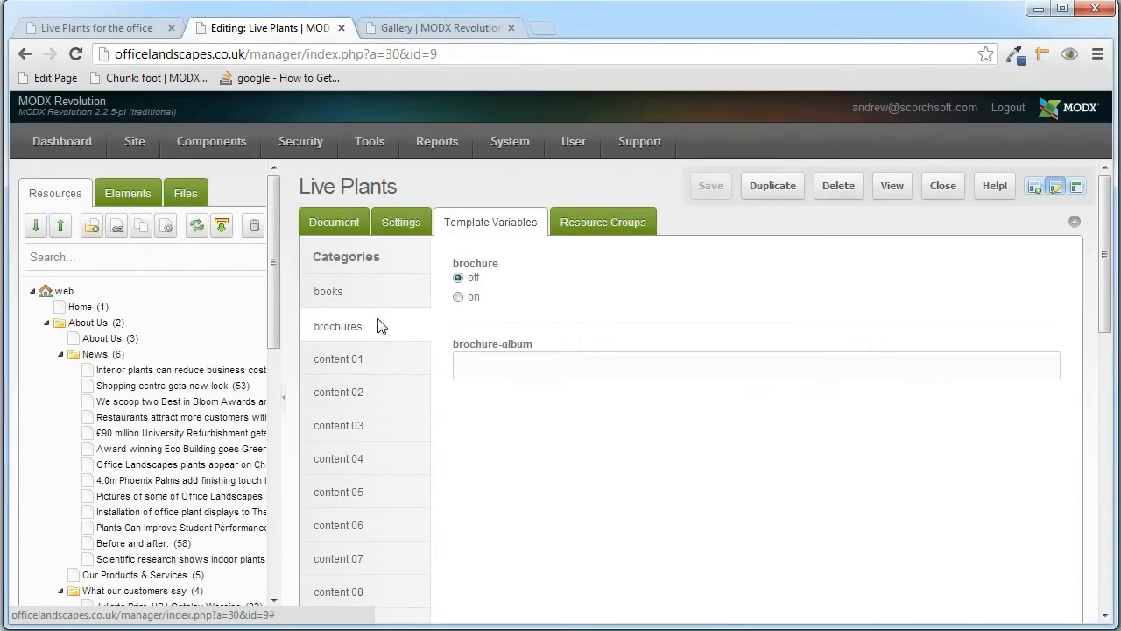
pyautogui.click(384, 304)
pyautogui.click(392, 336)
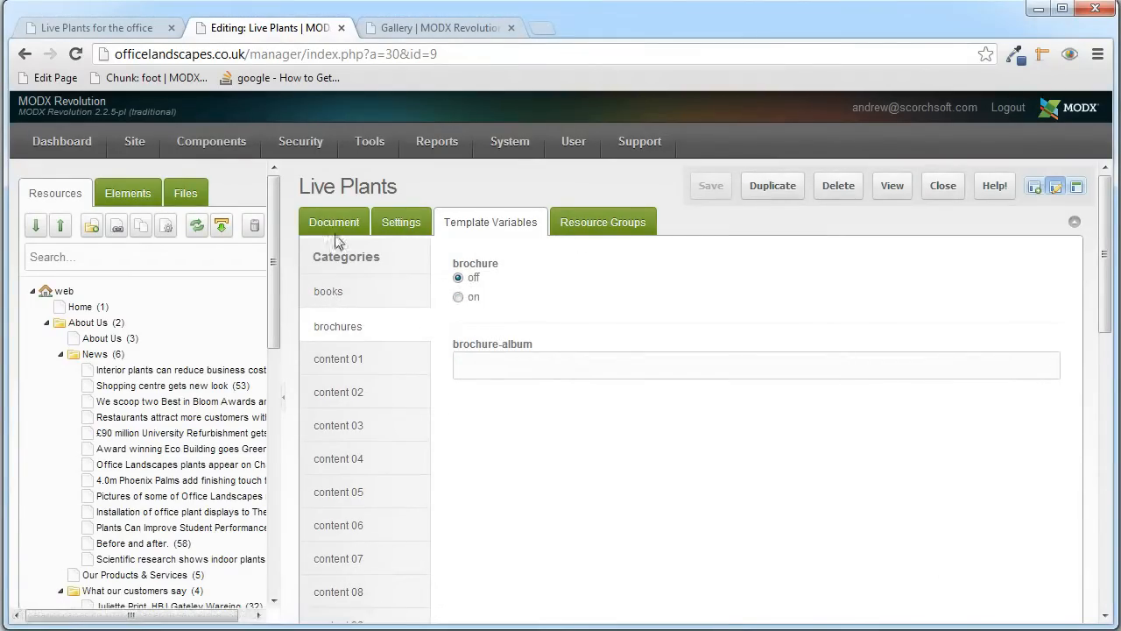
# - Open the Brochure Downloads page under Artificial Plants on the live Office Landscapes website
pyautogui.click(77, 28)
pyautogui.scroll(20, 466, 343)
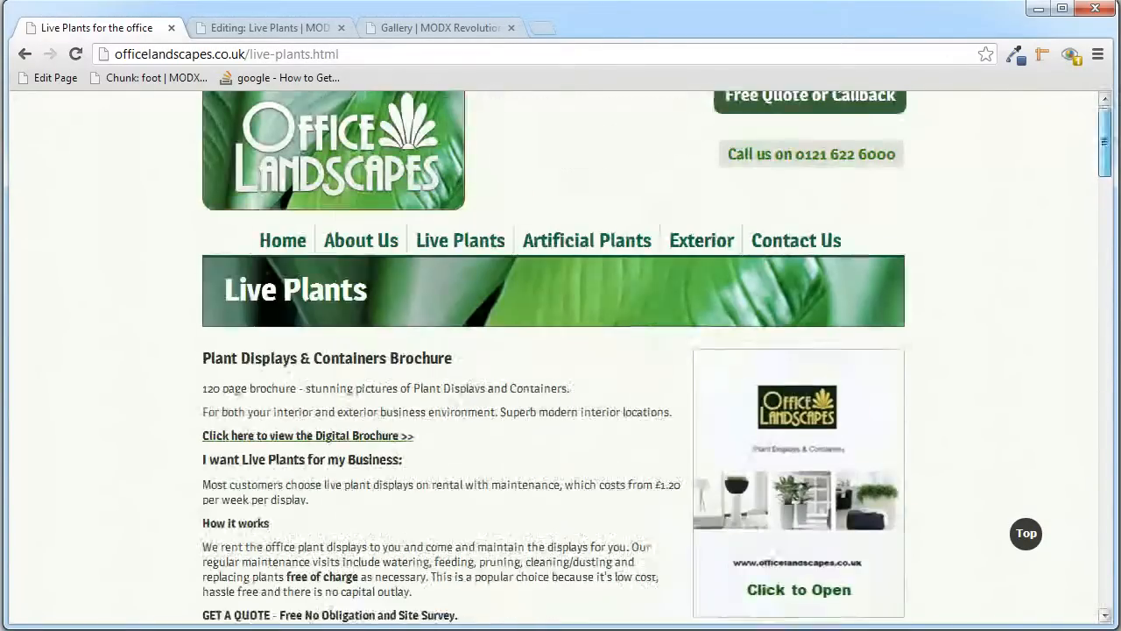
pyautogui.moveTo(588, 253)
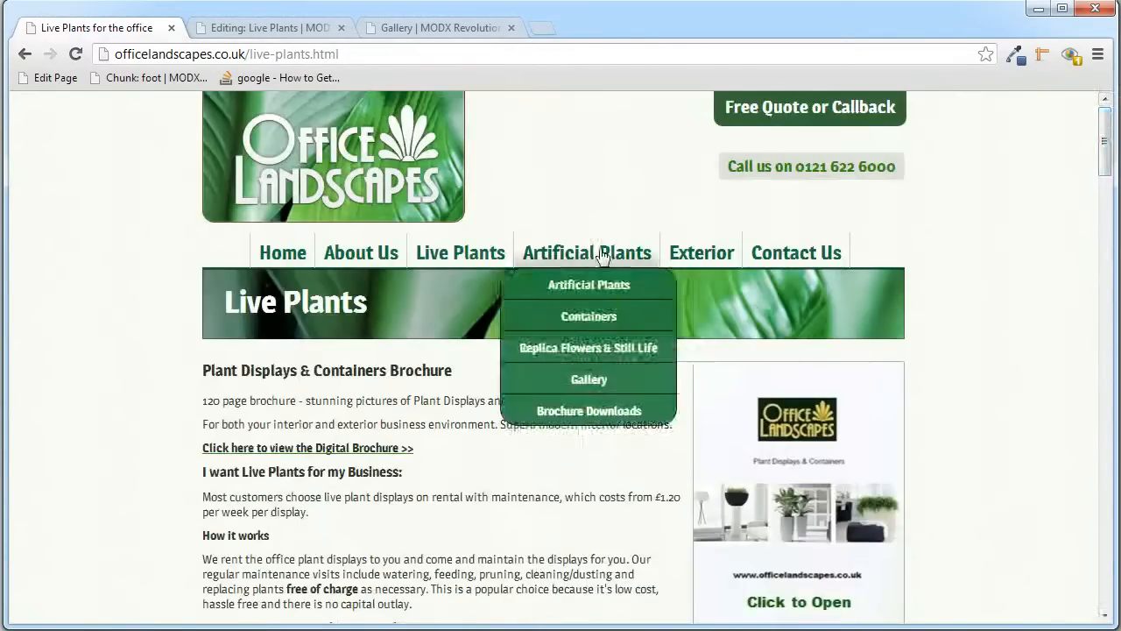
pyautogui.click(593, 411)
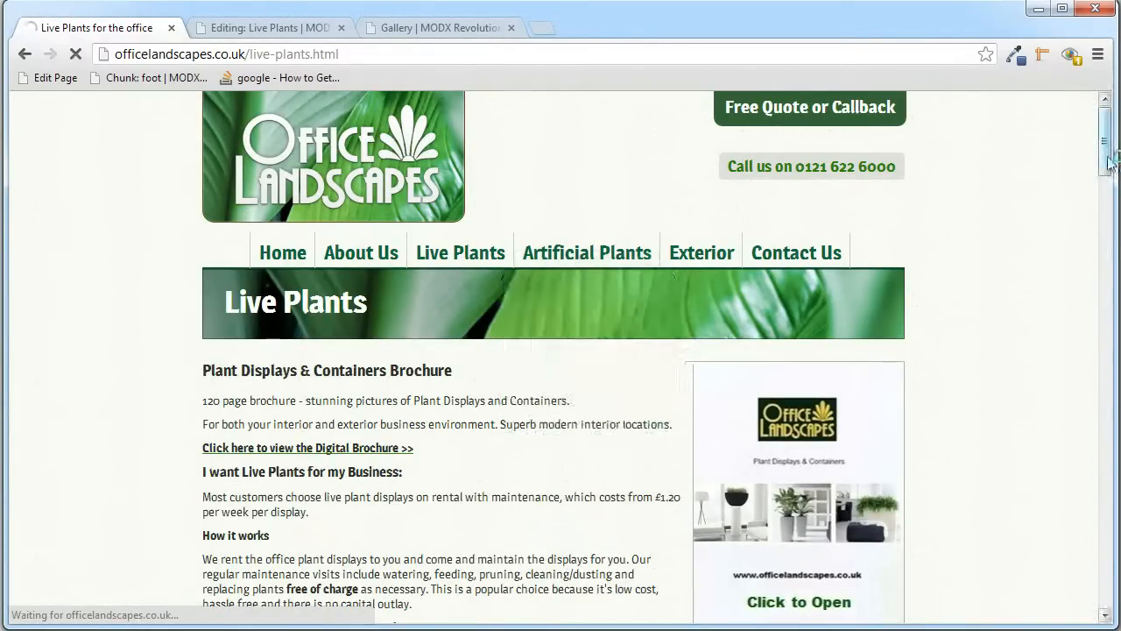
# - Open the Brochure Downloads resource for editing in MODX and show its template variables
pyautogui.click(308, 28)
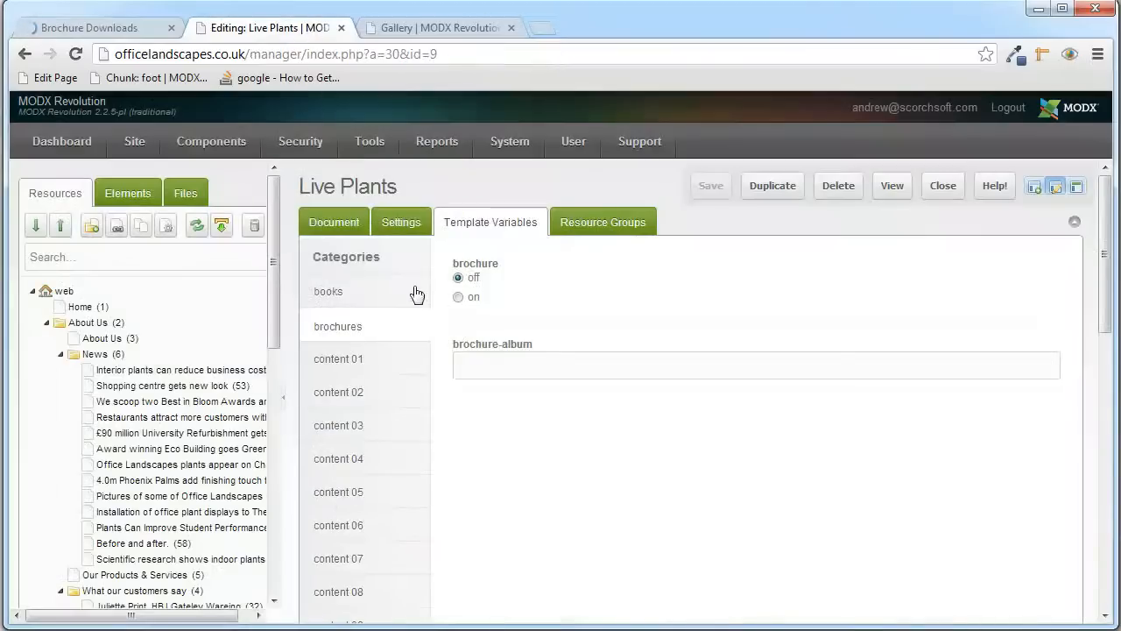
pyautogui.moveTo(275, 251); pyautogui.dragTo(275, 439)
pyautogui.click(173, 448)
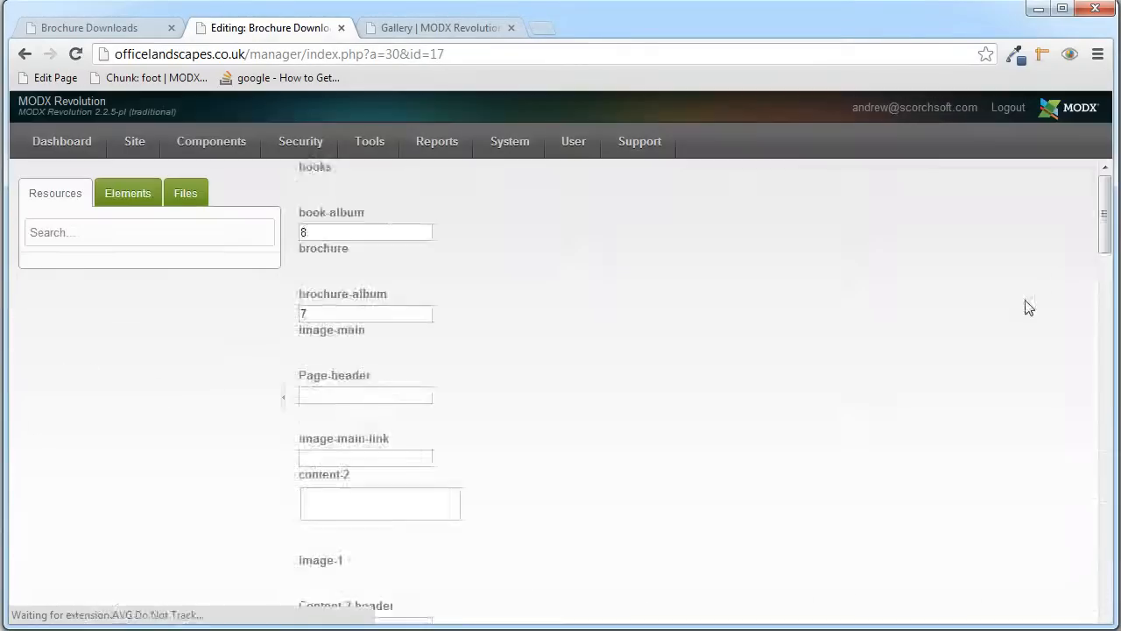
pyautogui.moveTo(1105, 250); pyautogui.dragTo(1108, 349)
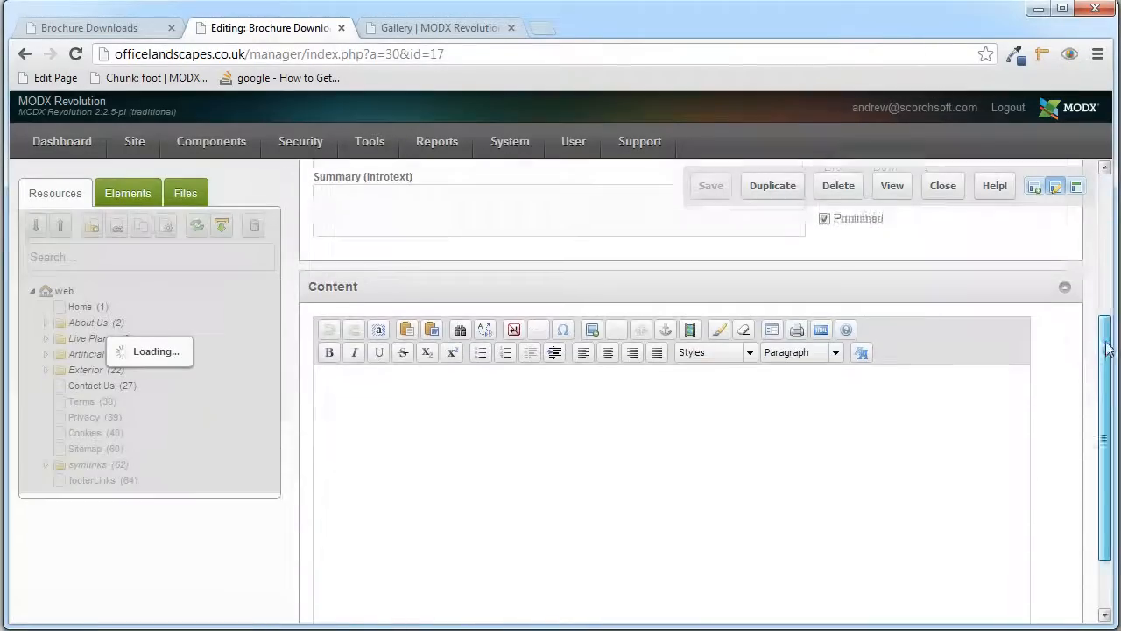
pyautogui.click(493, 224)
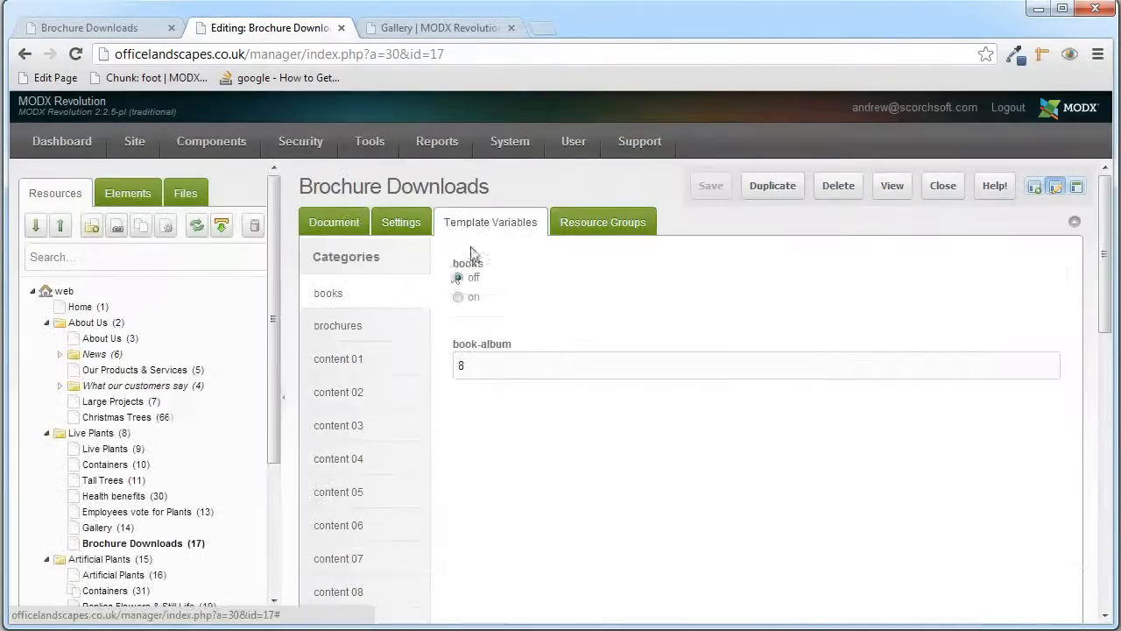
# - Show the brochures template variables of Brochure Downloads and compare them with the brochures listed on the live page
pyautogui.click(380, 325)
pyautogui.click(458, 297)
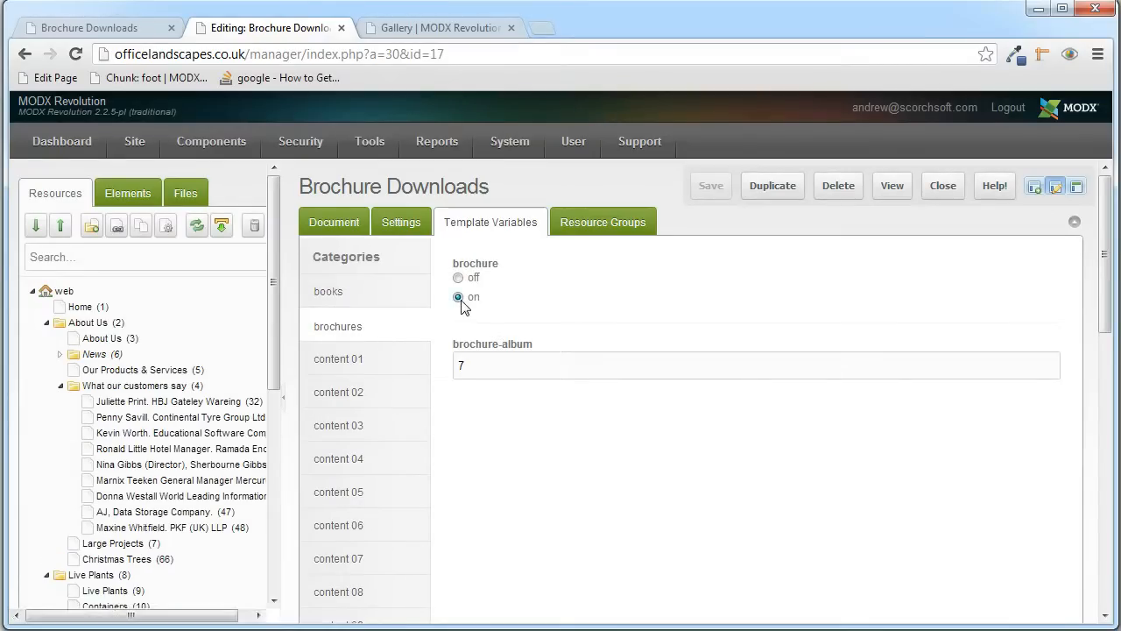
pyautogui.click(146, 33)
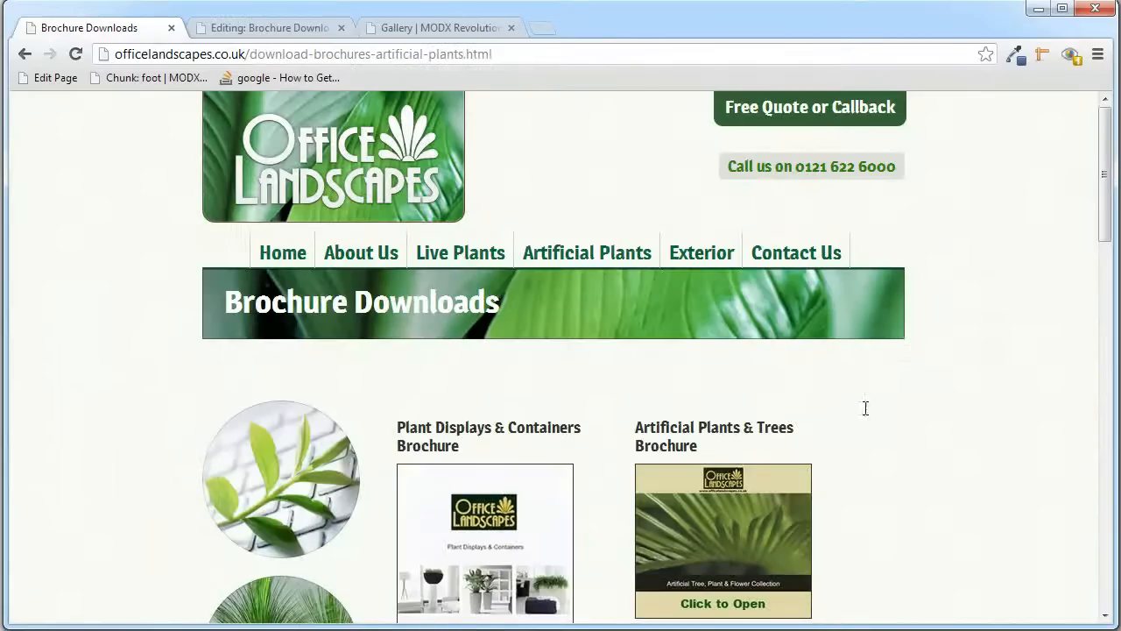
pyautogui.scroll(-3, 864, 406)
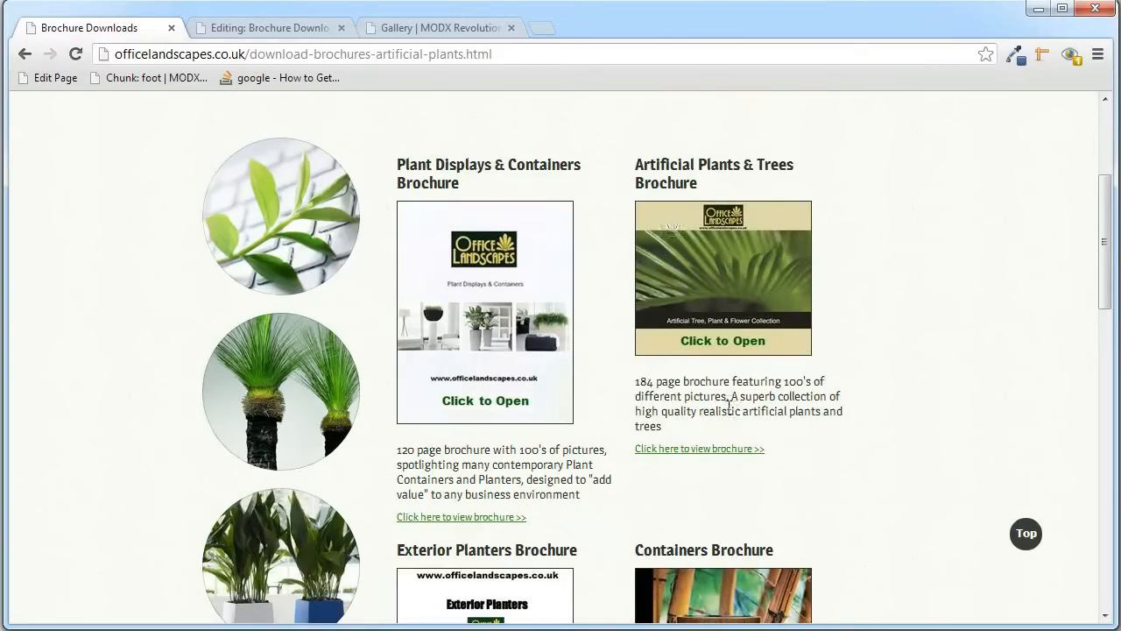
# - Match the brochure-album number of the Brochure Downloads resource against the Brochures entry in the Gallery album list
pyautogui.click(244, 27)
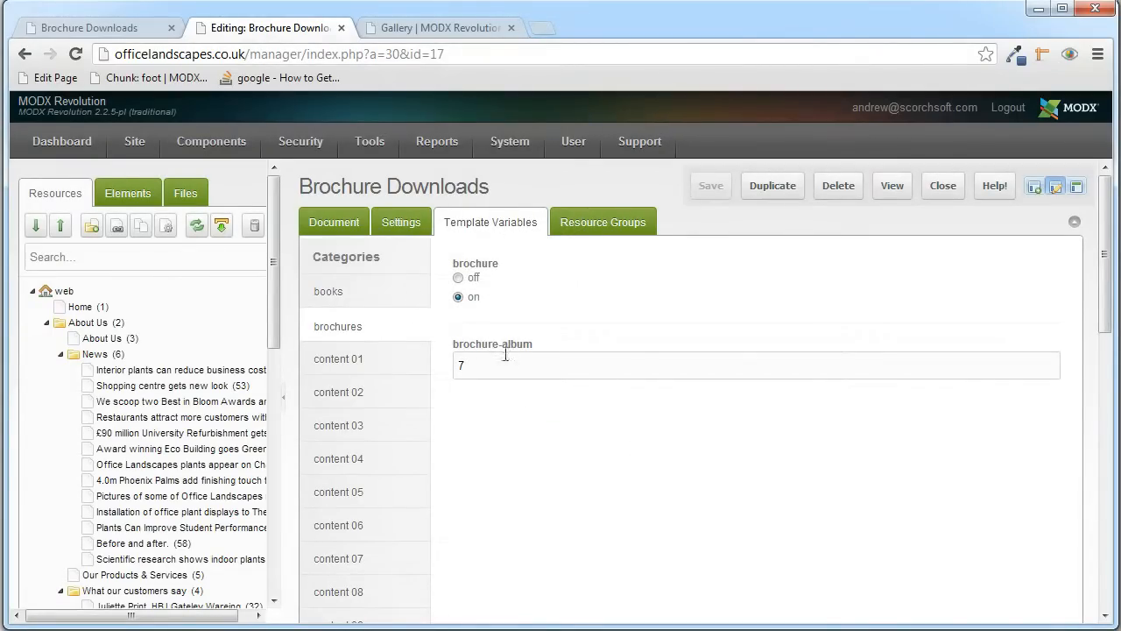
pyautogui.click(413, 29)
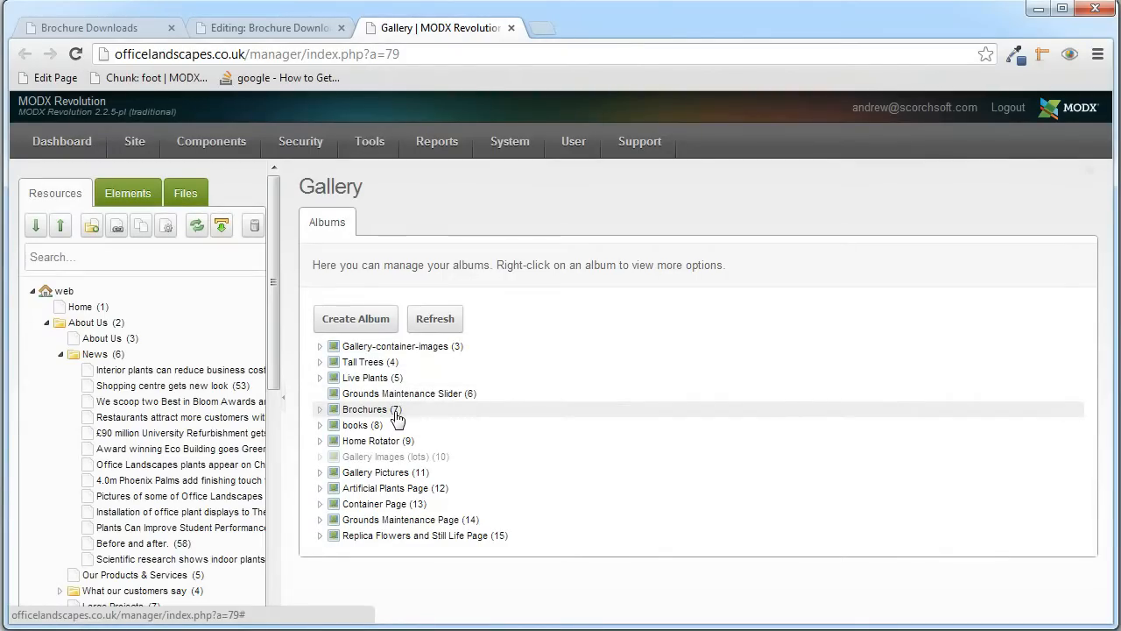
pyautogui.click(186, 28)
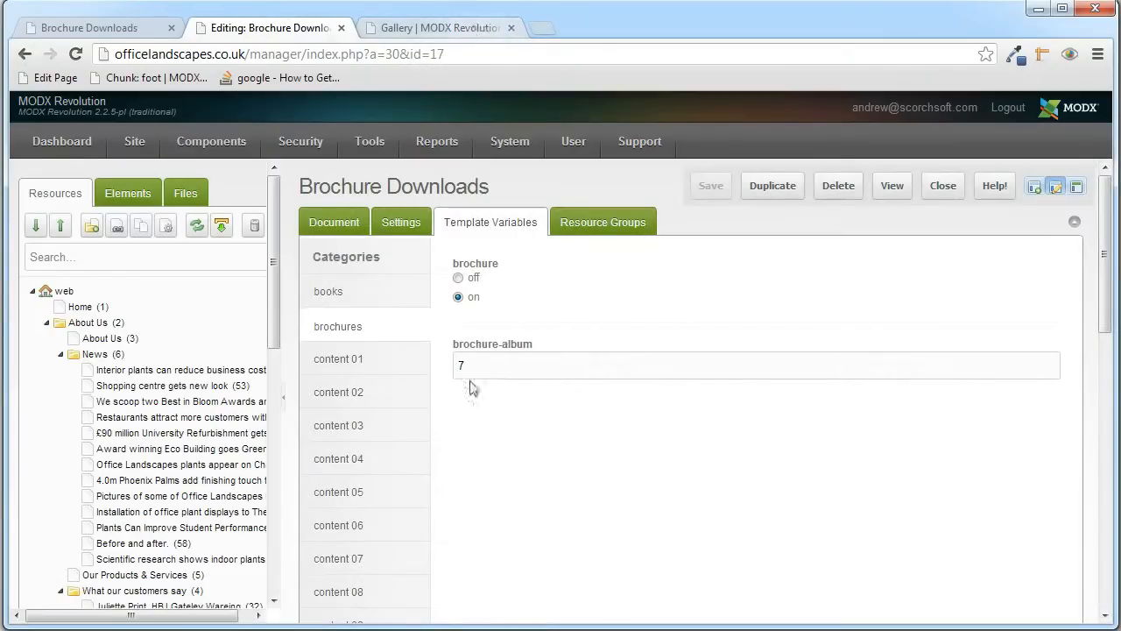
pyautogui.click(428, 29)
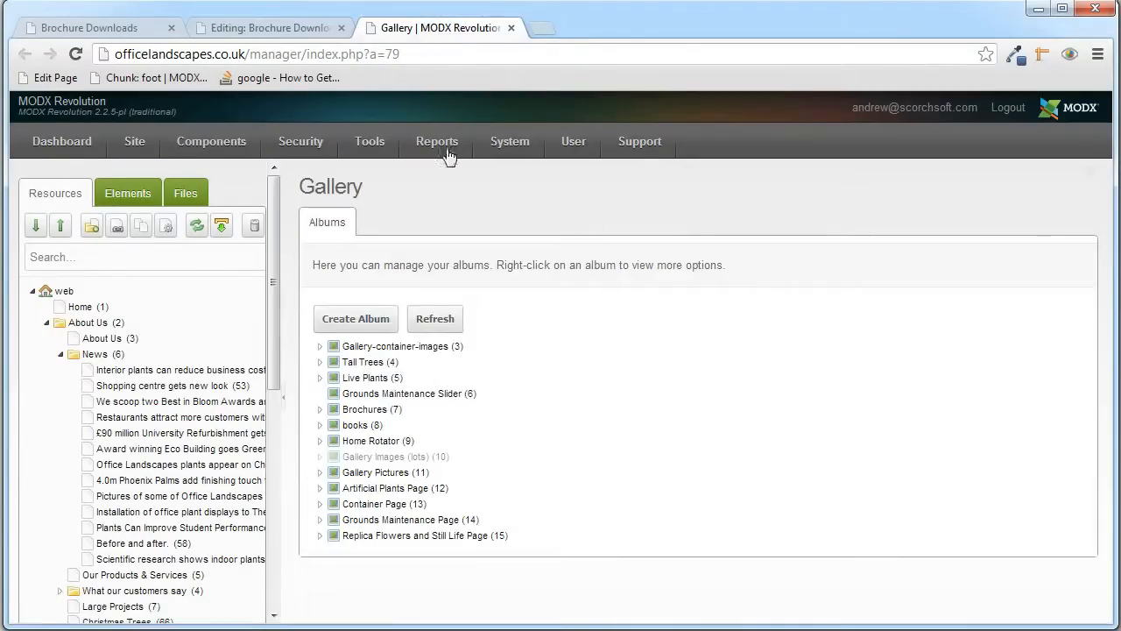
# - Open the Brochures album and bring up its Plant Displays & Containers Brochure item for updating
pyautogui.click(366, 410)
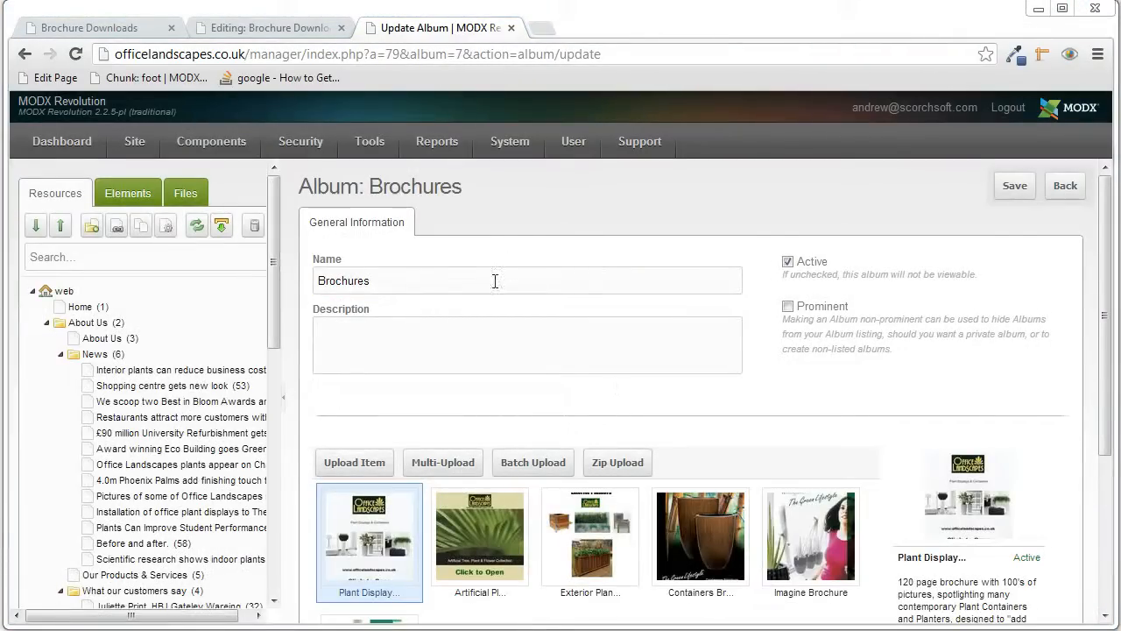
pyautogui.scroll(-2, 614, 333)
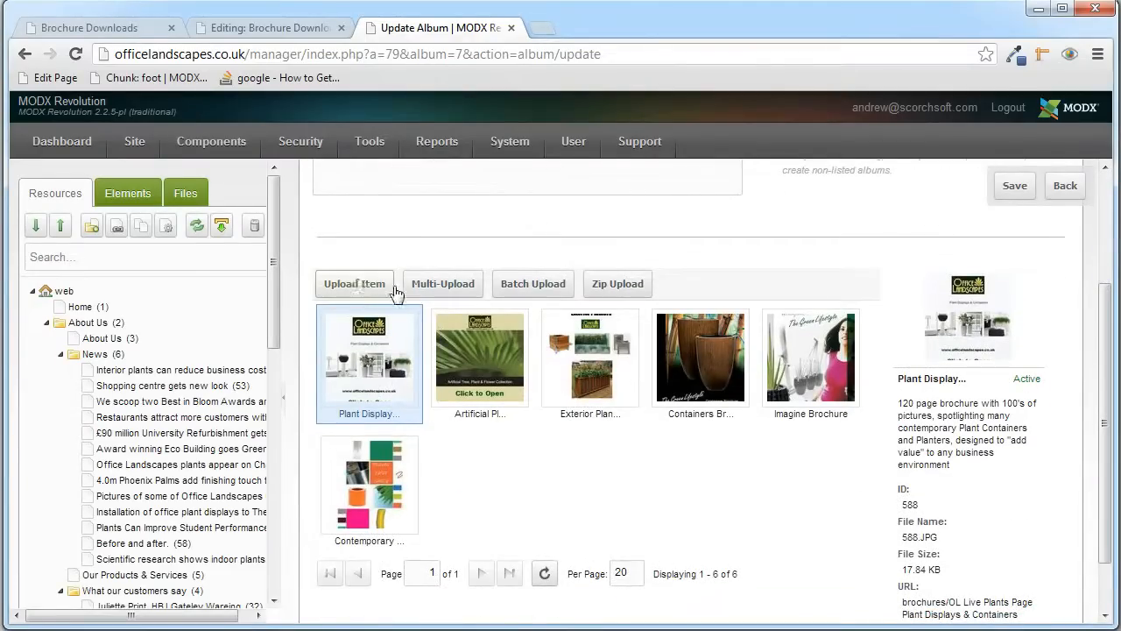
pyautogui.rightClick(405, 368)
pyautogui.click(412, 379)
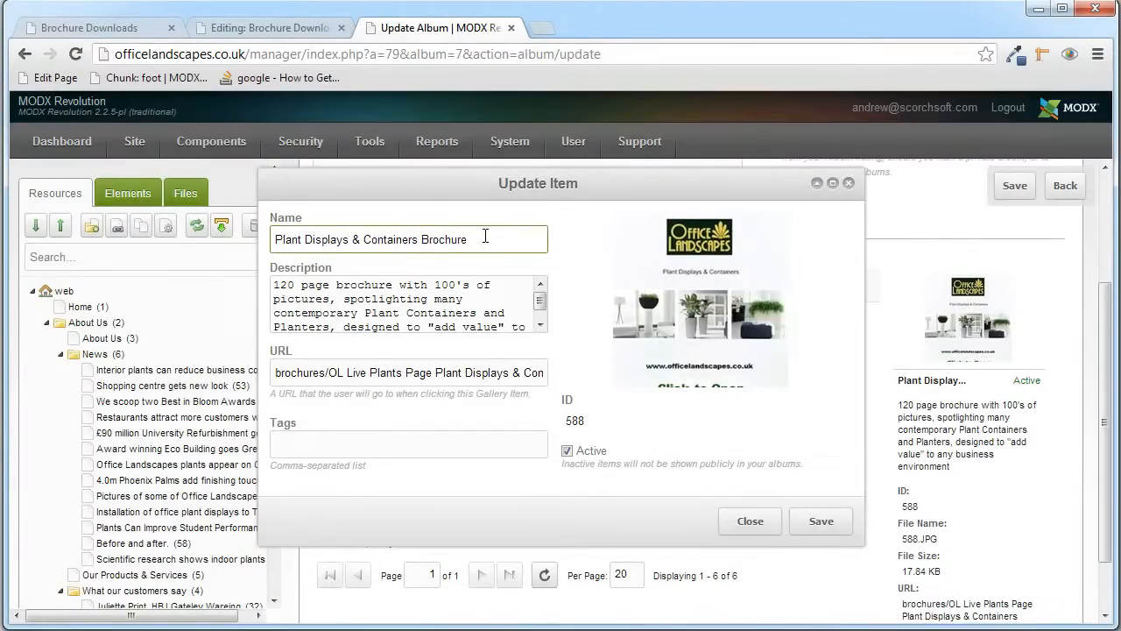
# - Compare the gallery item's name with the Plant Displays & Containers Brochure heading on the live page
pyautogui.click(278, 27)
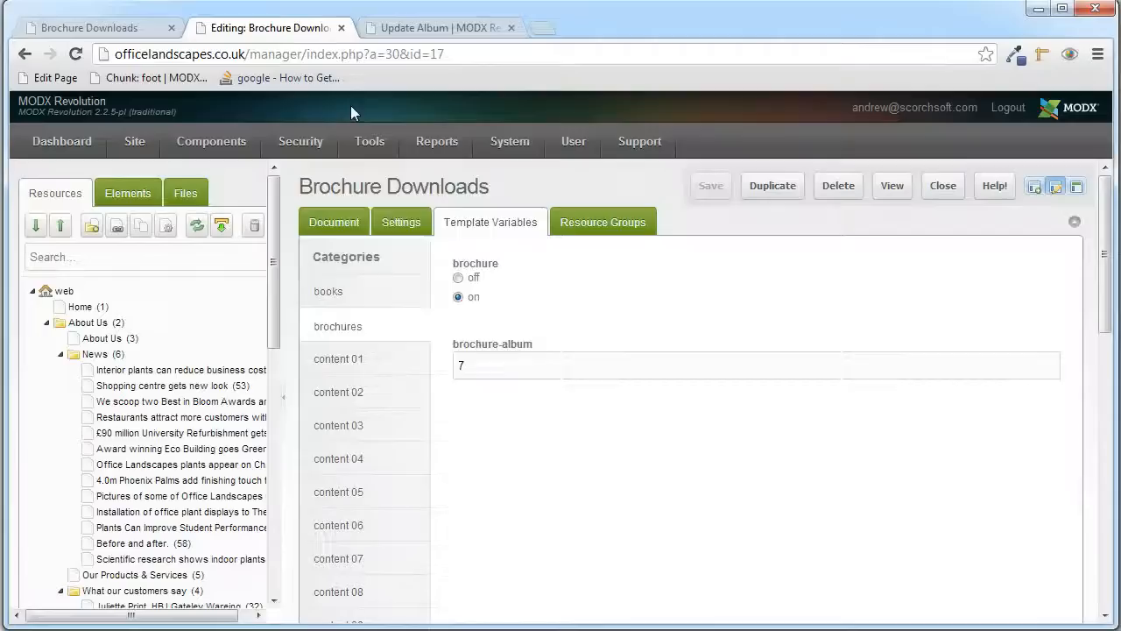
pyautogui.click(85, 27)
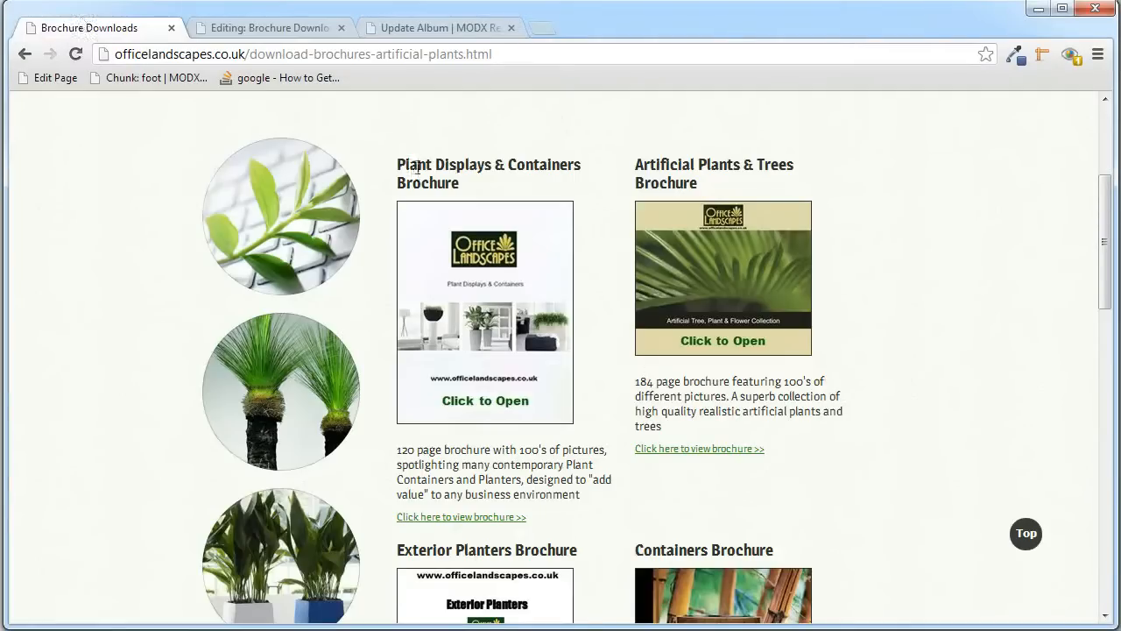
pyautogui.moveTo(399, 163); pyautogui.dragTo(482, 184)
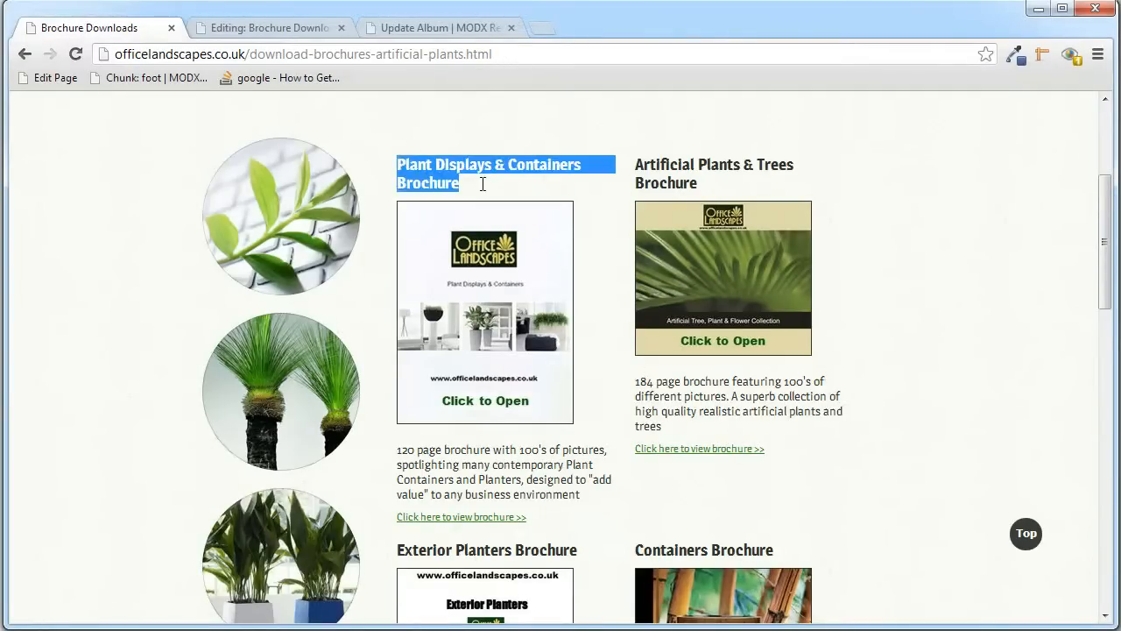
pyautogui.click(441, 27)
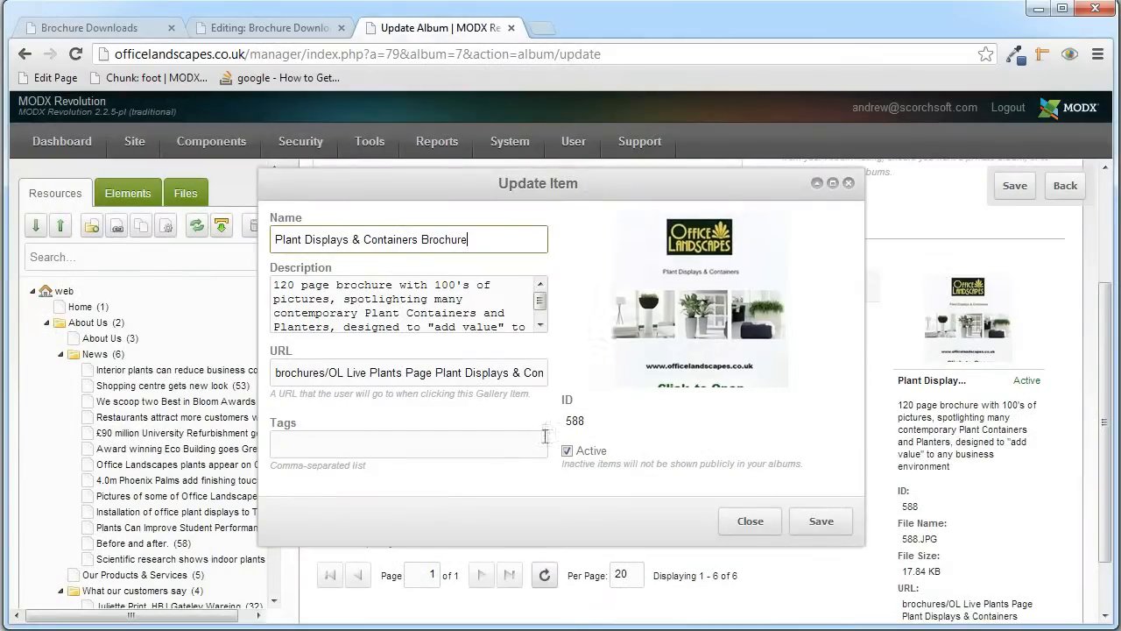
# - Compare the first brochure's description text on the live page with the description stored in the gallery item
pyautogui.click(100, 34)
pyautogui.moveTo(400, 449); pyautogui.dragTo(558, 509)
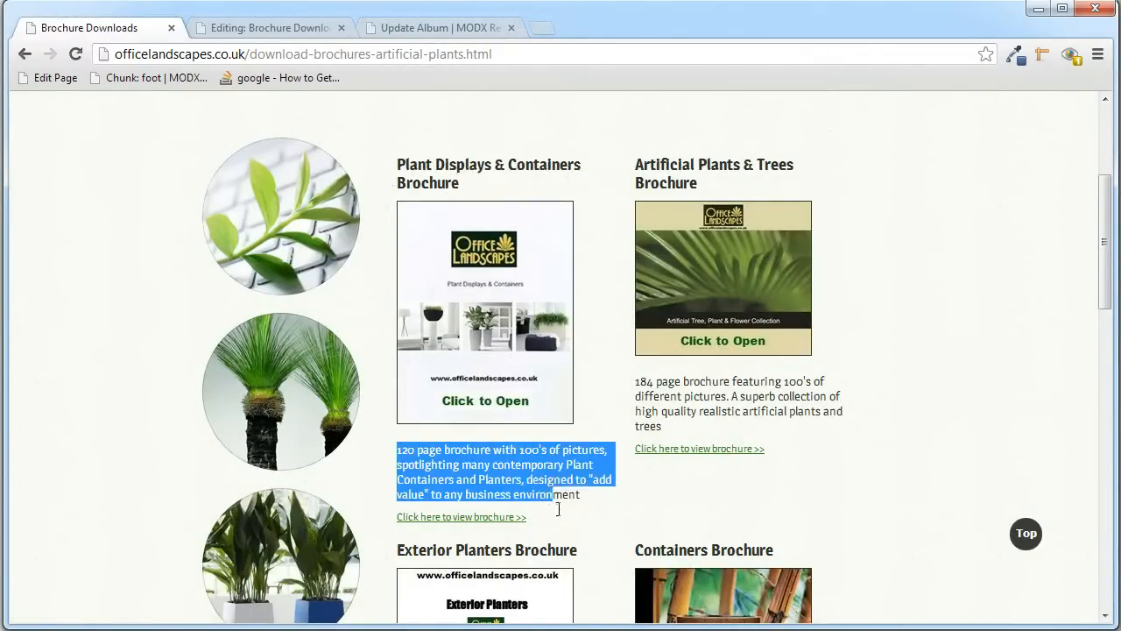
pyautogui.click(260, 33)
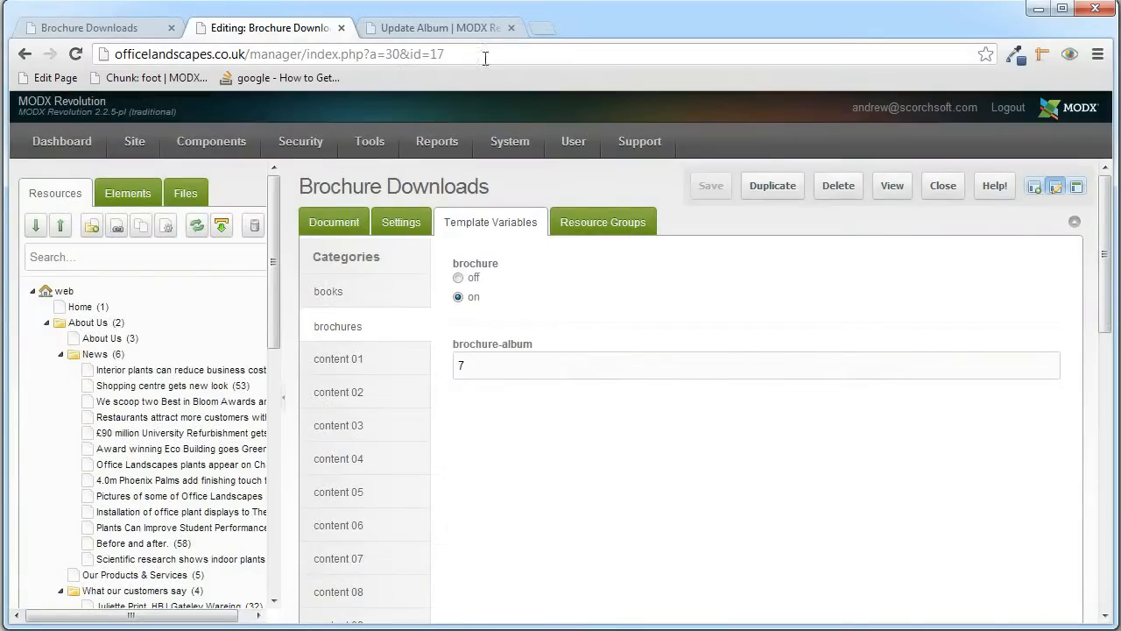
pyautogui.click(473, 29)
pyautogui.click(540, 325)
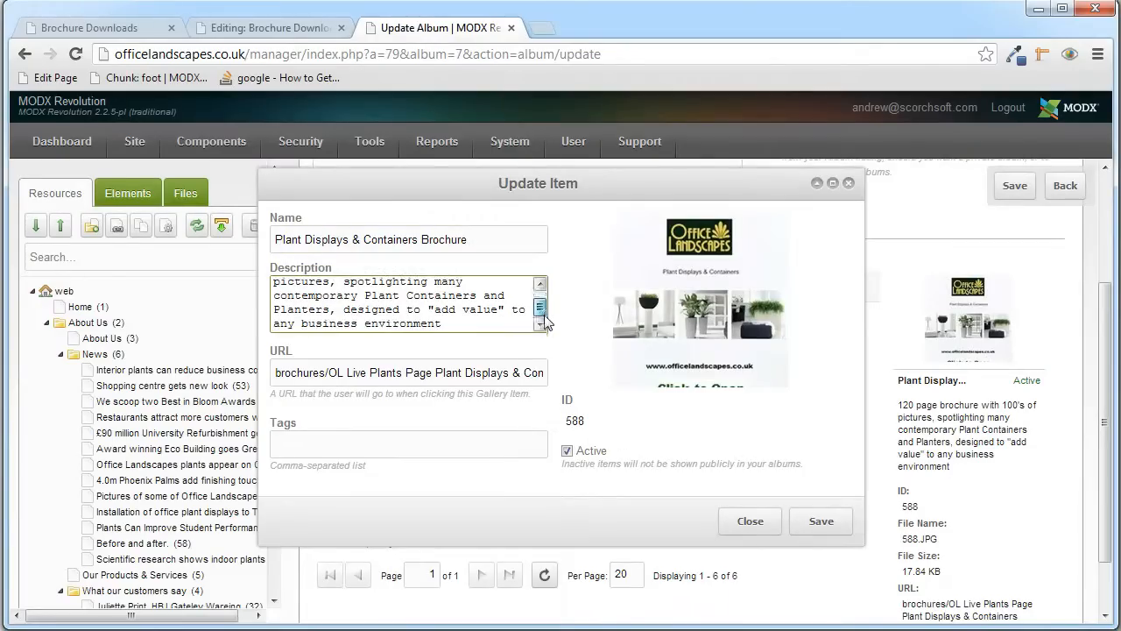
# - Highlight the gallery item's PDF URL and open the Plant Displays & Containers Brochure from its link on the live page
pyautogui.moveTo(276, 372); pyautogui.dragTo(594, 370)
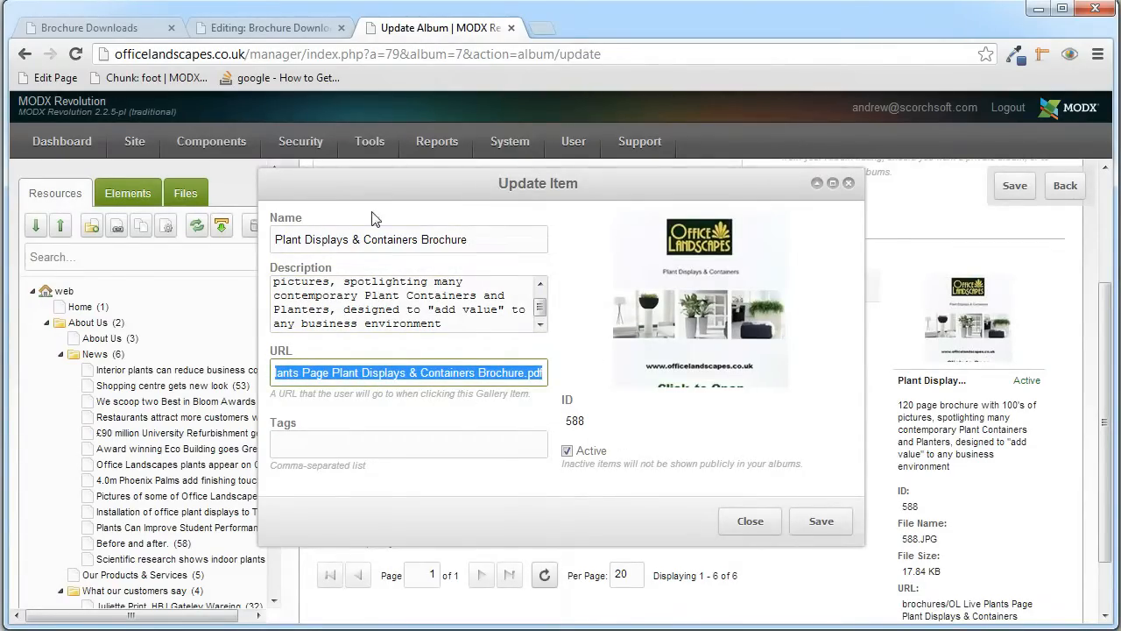
pyautogui.click(77, 26)
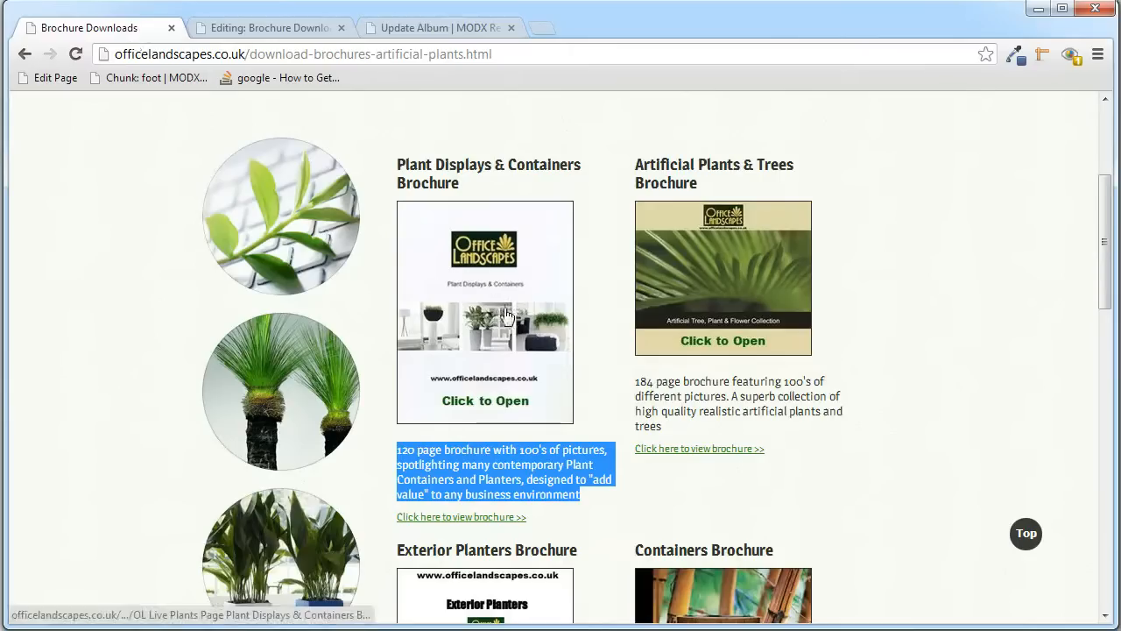
pyautogui.click(482, 519)
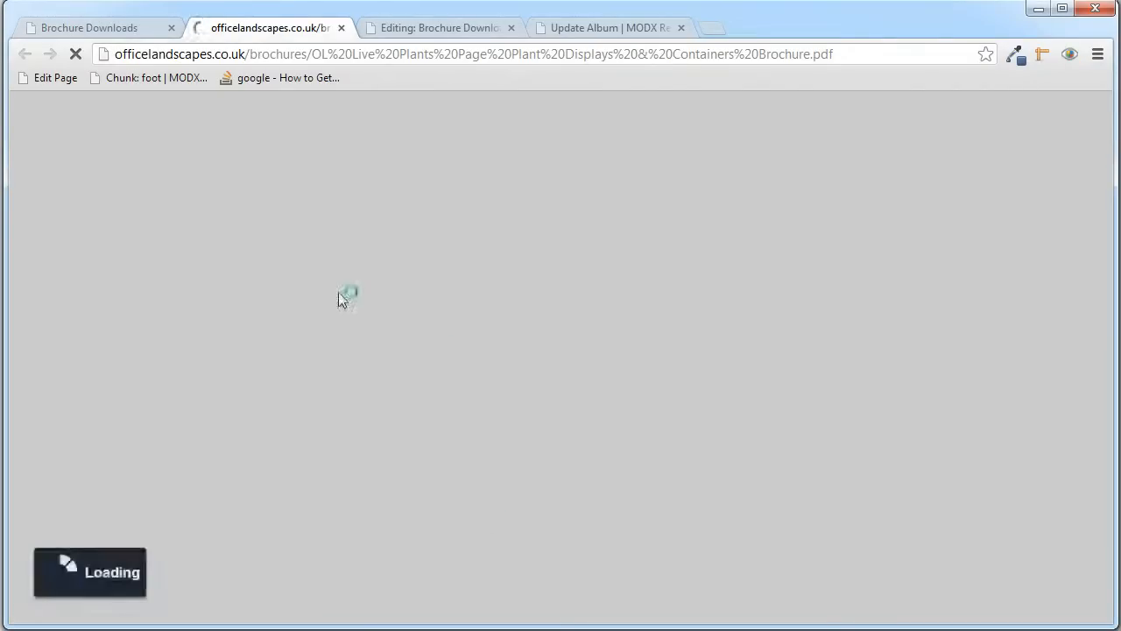
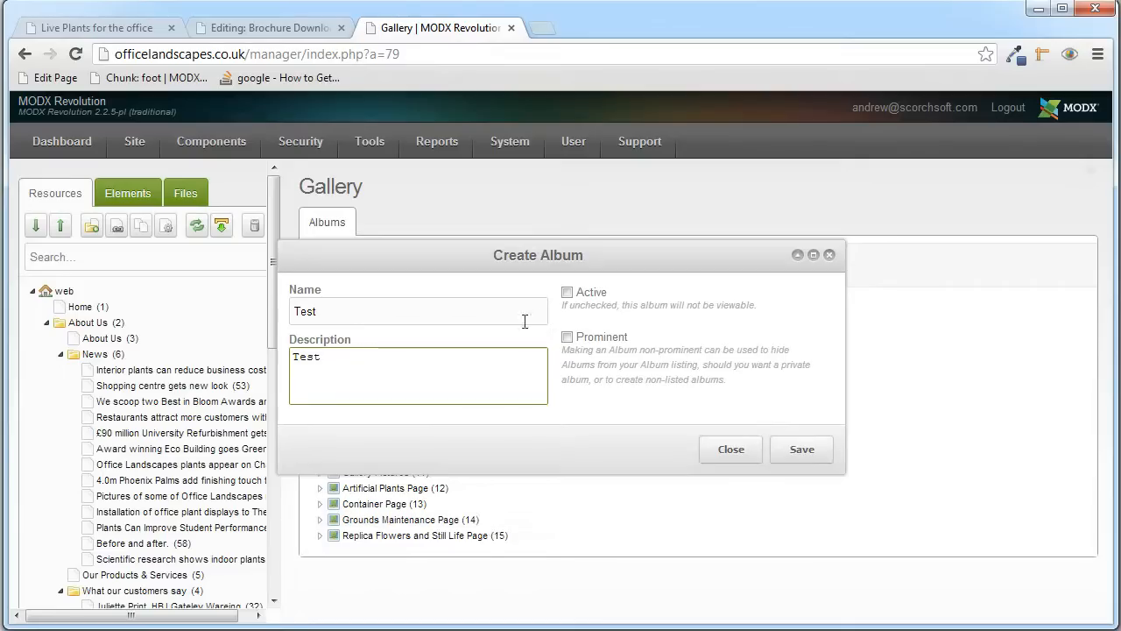
# - Make the new Test album active, save it and open it for editing
pyautogui.click(567, 294)
pyautogui.click(806, 452)
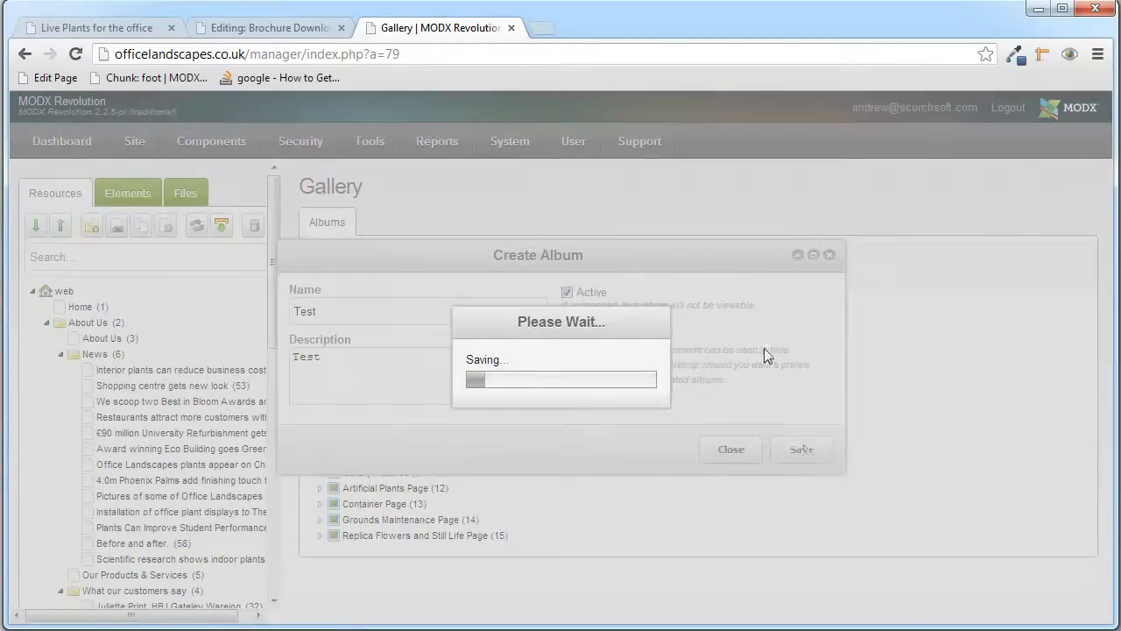
pyautogui.click(457, 550)
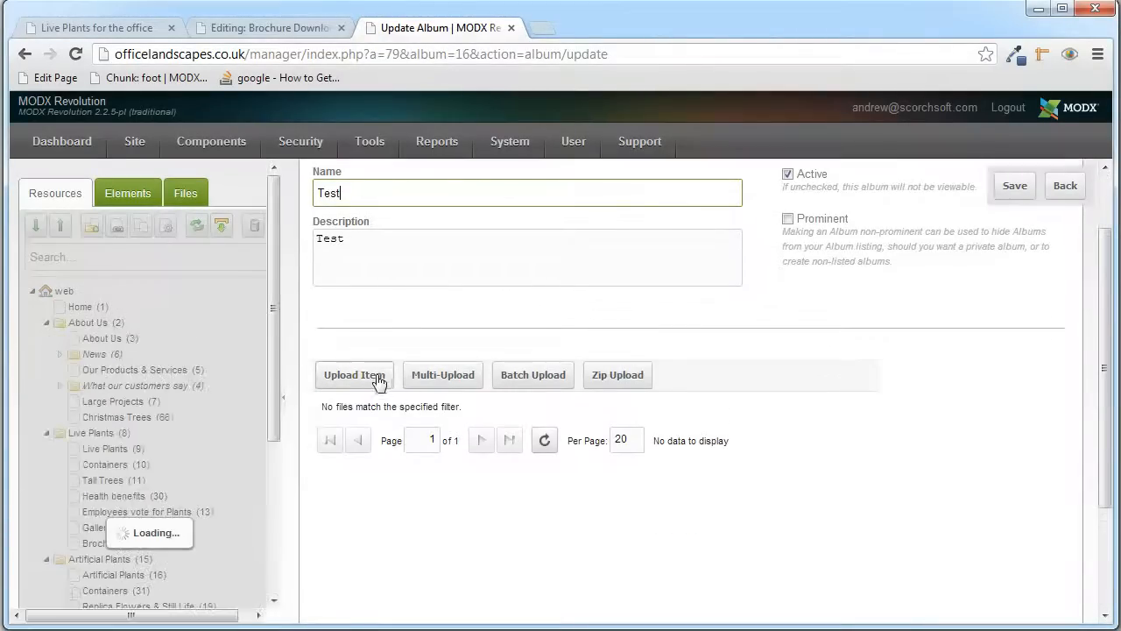
# - Inspect the Test album's item upload form and its file chooser, leaving both without uploading an image
pyautogui.click(377, 461)
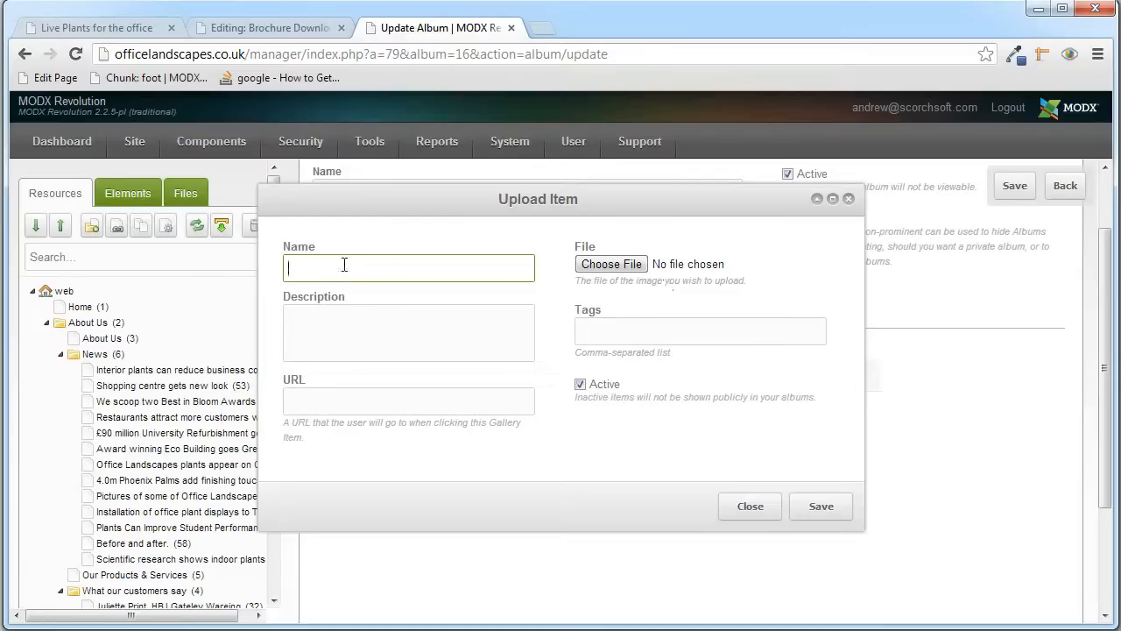
pyautogui.click(355, 328)
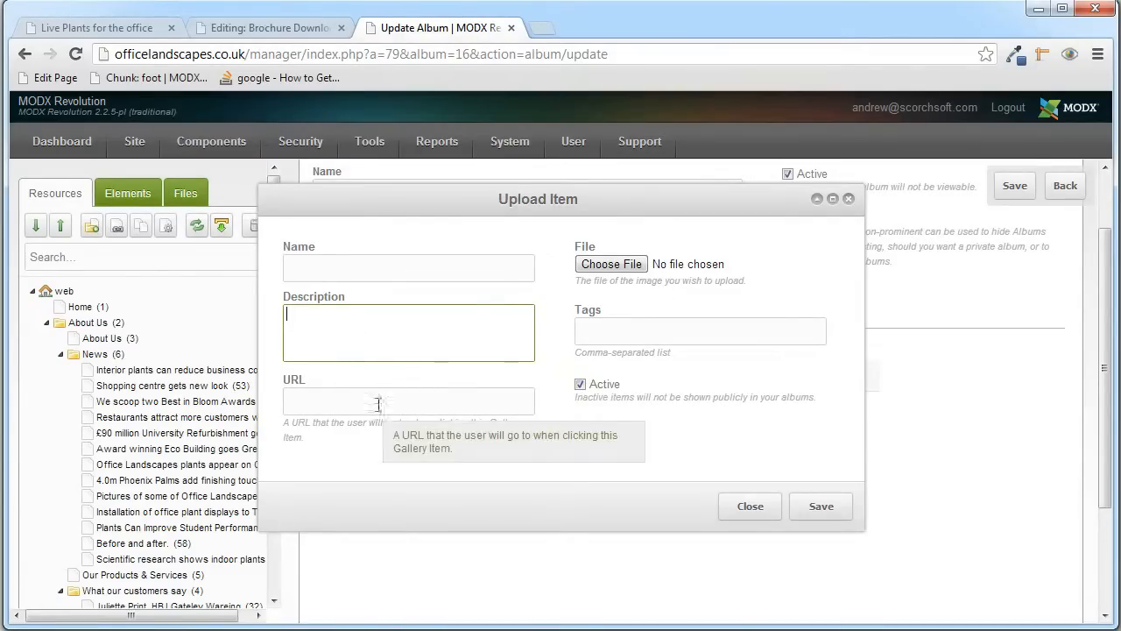
pyautogui.click(612, 263)
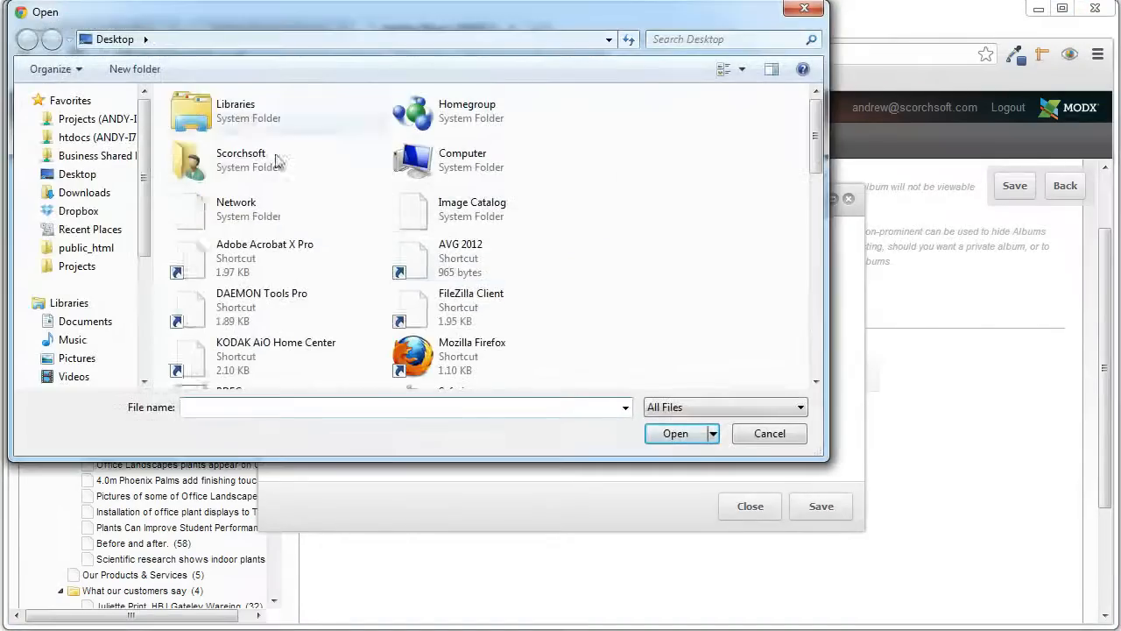
pyautogui.click(771, 438)
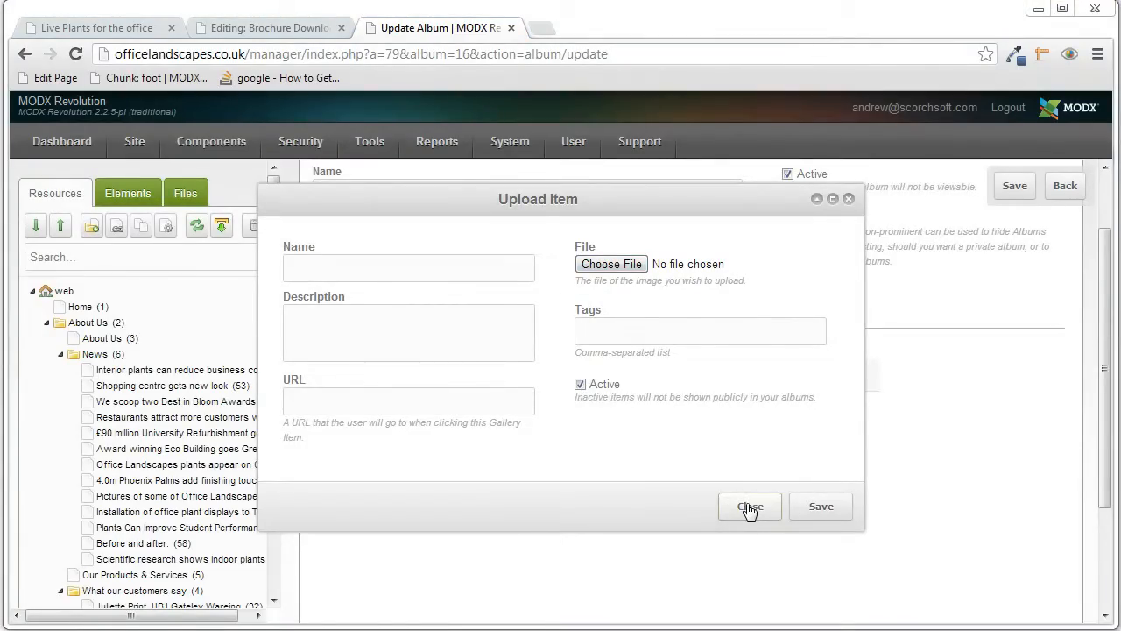
pyautogui.click(751, 508)
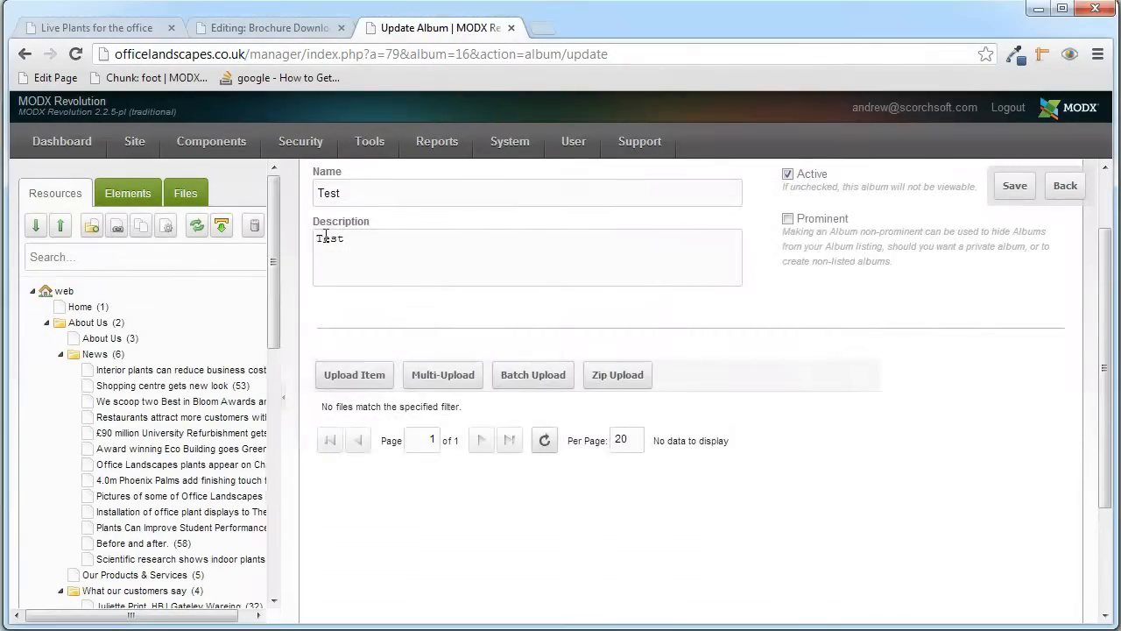
# - Inspect the book-album field of the Brochure Downloads resource and show its Gallery template variables
pyautogui.click(261, 32)
pyautogui.click(465, 359)
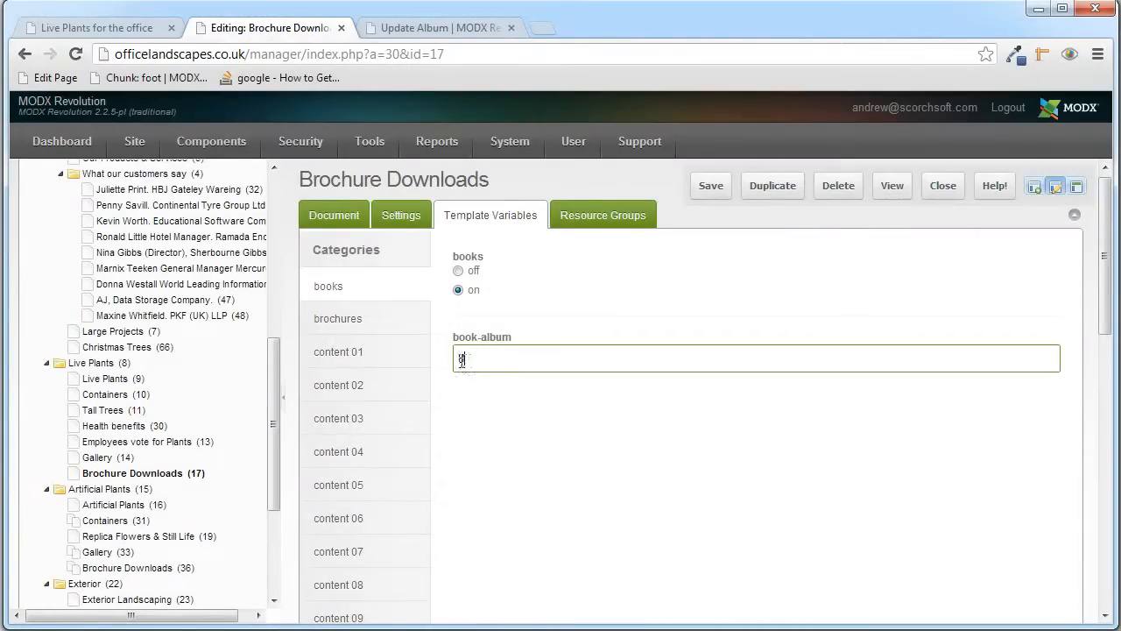
pyautogui.scroll(-6, 545, 476)
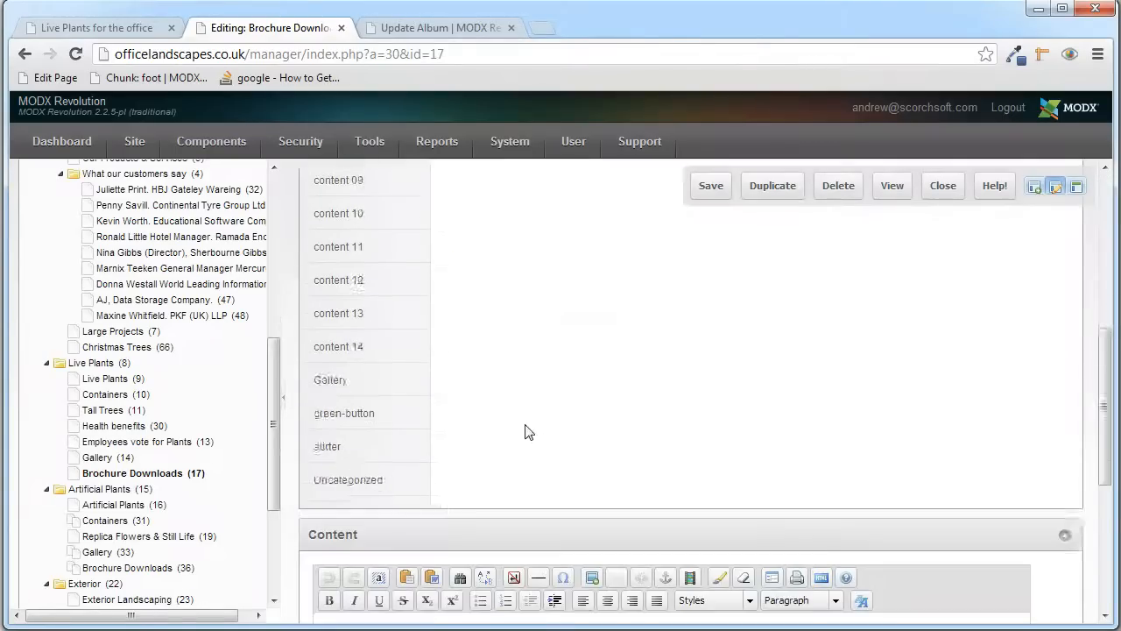
pyautogui.click(412, 300)
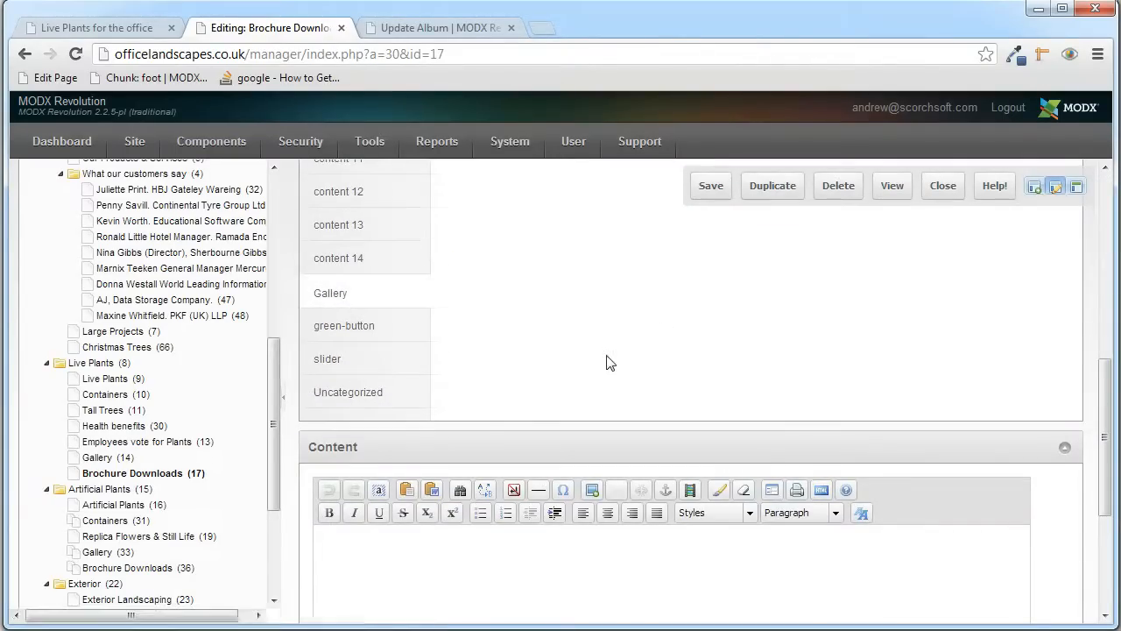
pyautogui.scroll(-4, 656, 453)
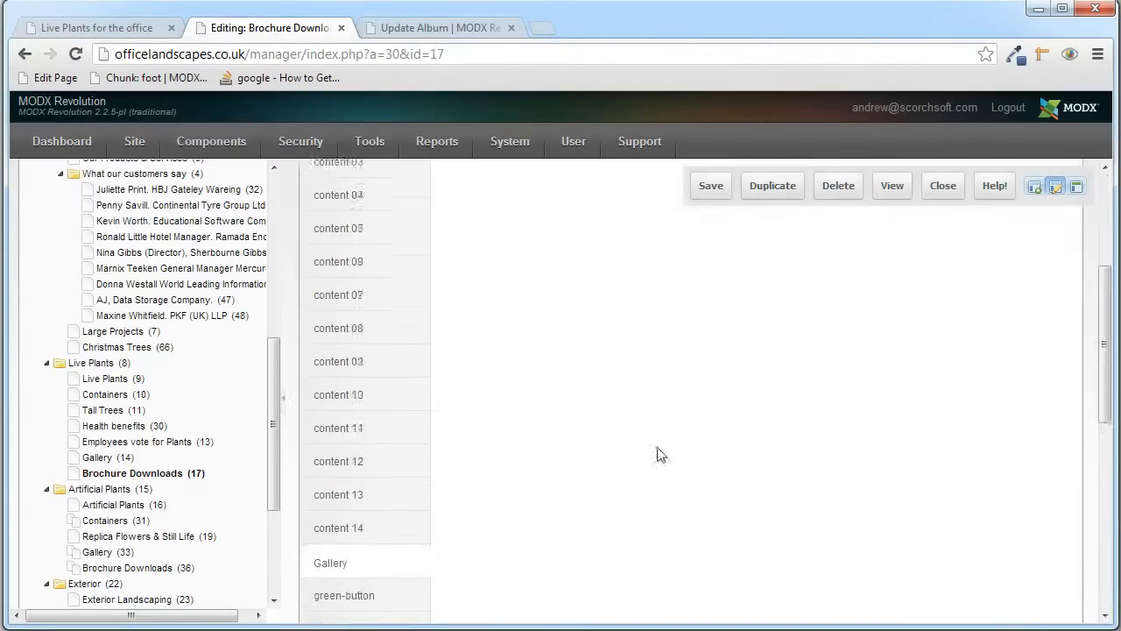
pyautogui.scroll(4, 584, 443)
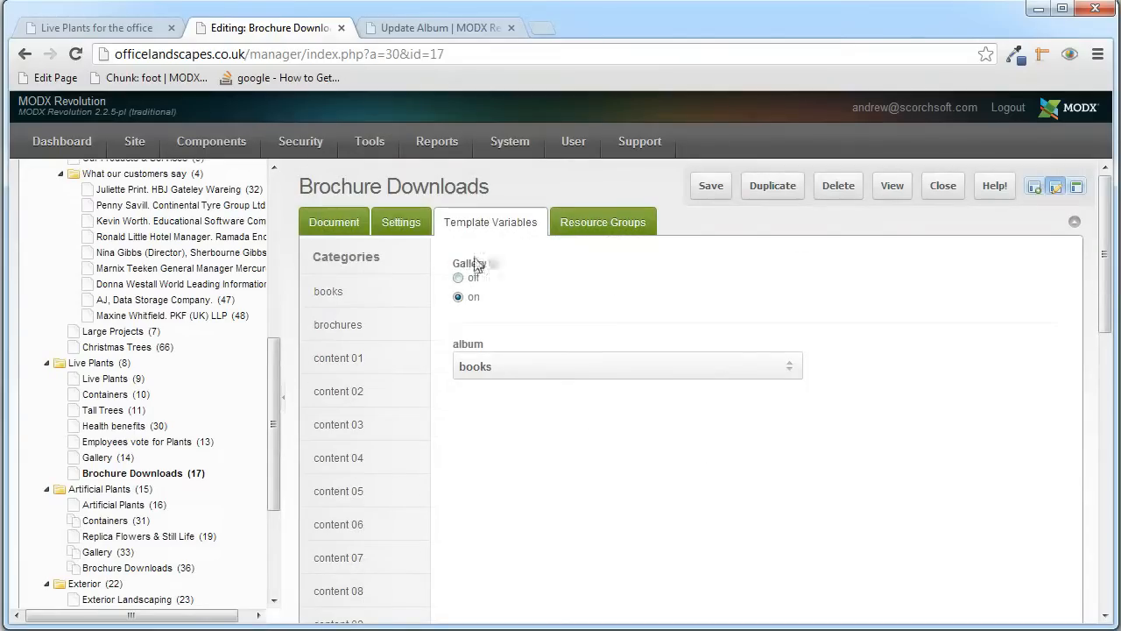
# - Look through the album choices of the Gallery template variable and leave the books album selected
pyautogui.click(796, 372)
pyautogui.moveTo(799, 195); pyautogui.dragTo(812, 359)
pyautogui.scroll(6, 754, 368)
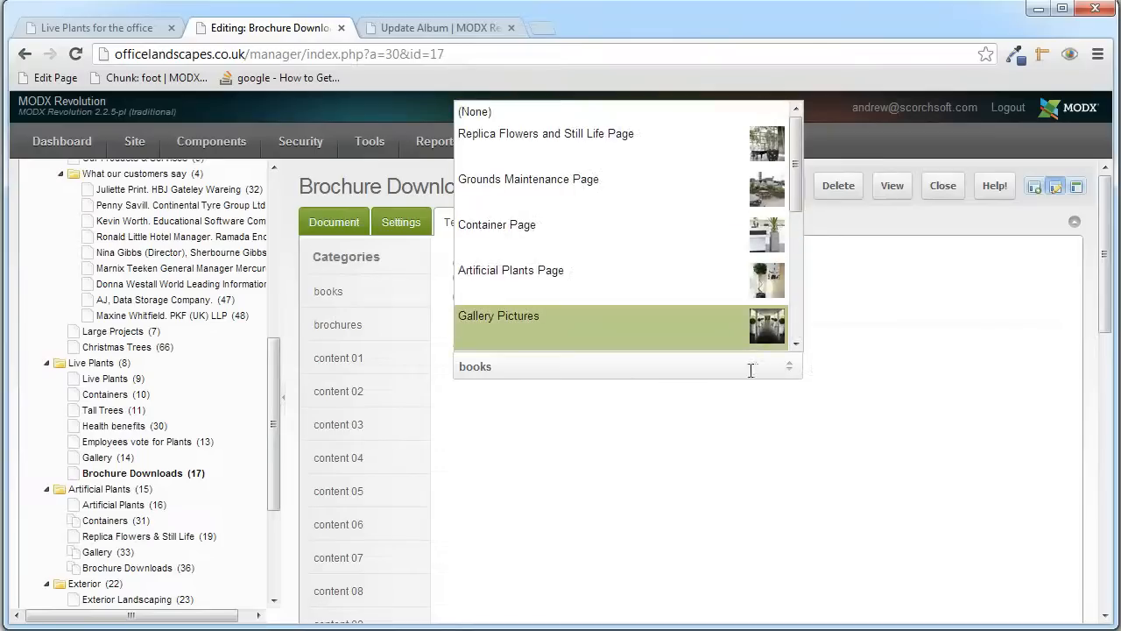
pyautogui.click(791, 374)
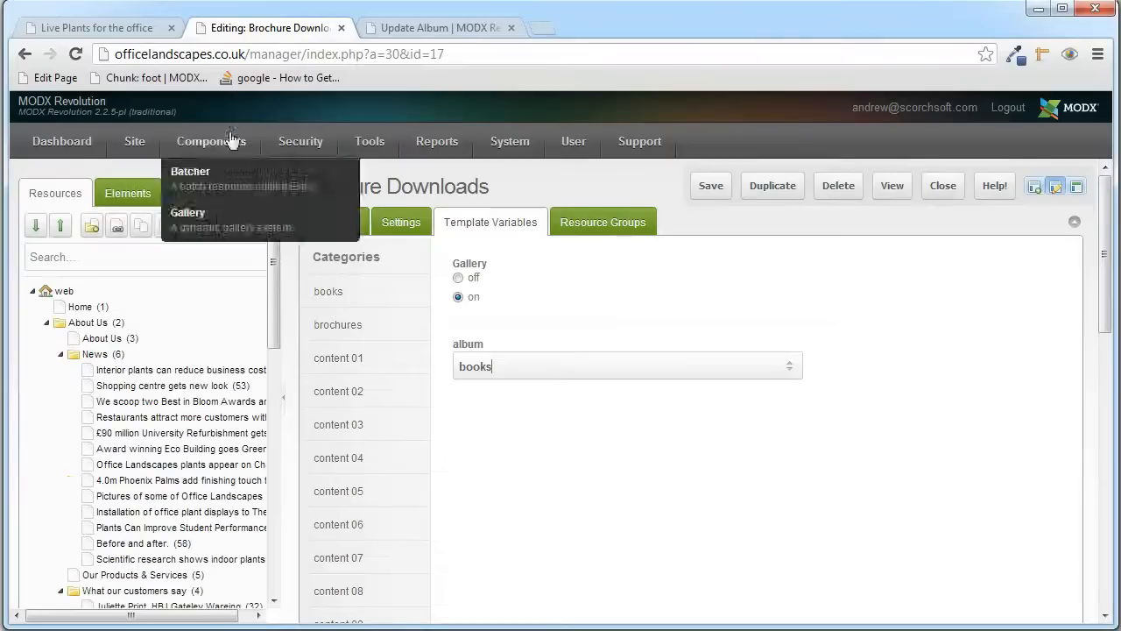
# - View the first three plant photos of the Live Plants page's gallery enlarged on the website, and close the image viewer
pyautogui.click(140, 28)
pyautogui.moveTo(1105, 526)
pyautogui.mouseDown()
pyautogui.moveTo(1106, 578)
pyautogui.moveTo(1104, 473)
pyautogui.moveTo(1103, 504)
pyautogui.mouseUp()
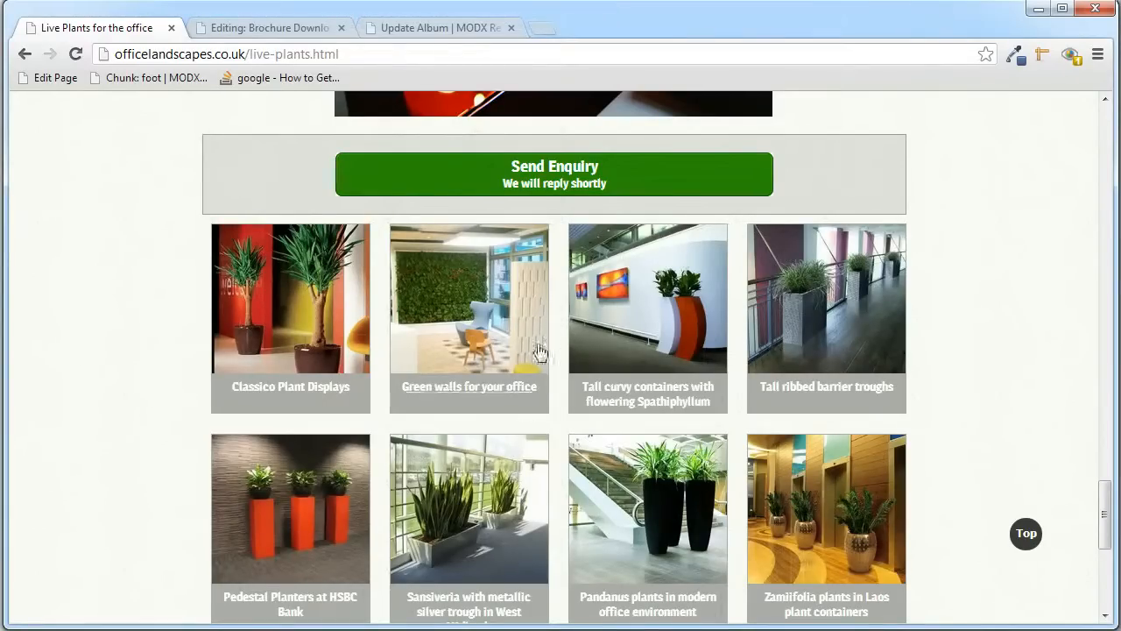
pyautogui.scroll(-1, 526, 342)
pyautogui.scroll(2, 403, 278)
pyautogui.click(321, 393)
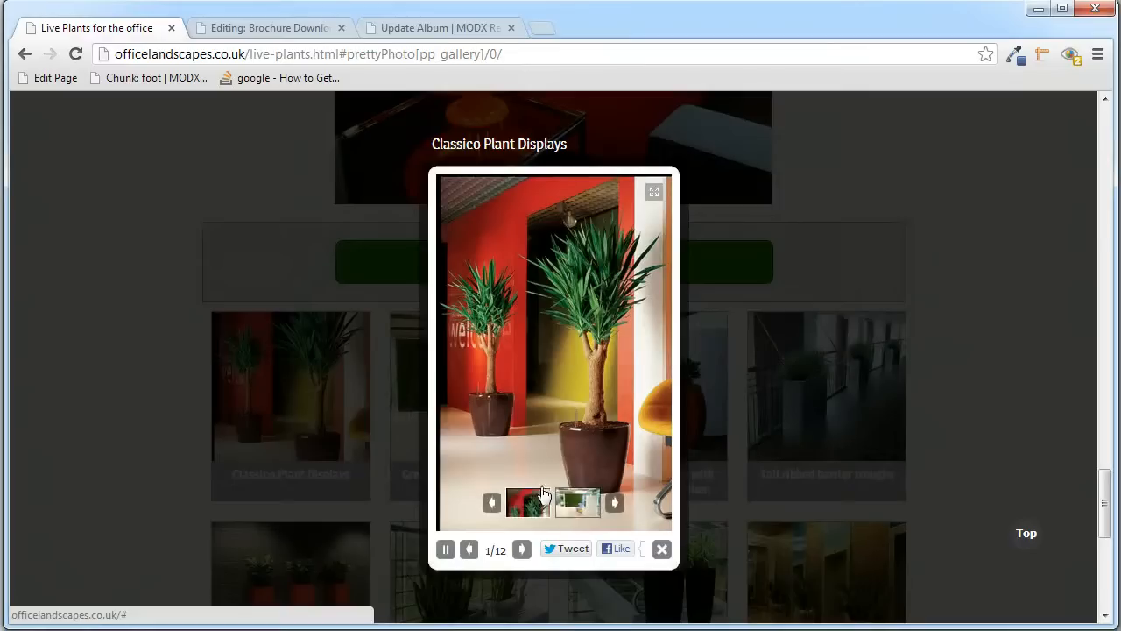
pyautogui.click(647, 368)
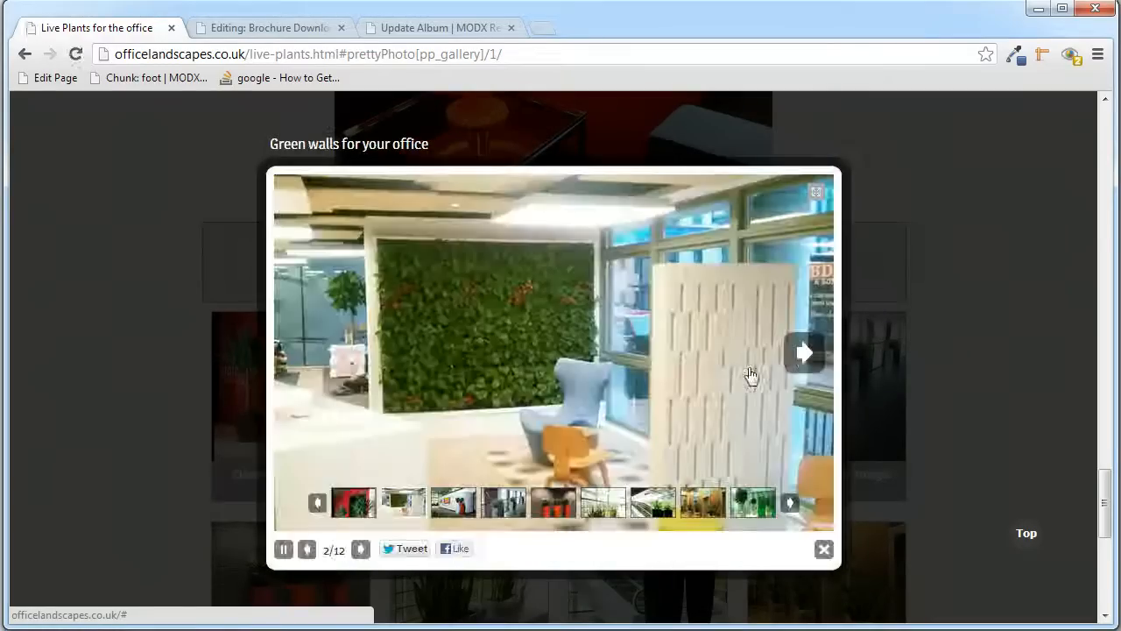
pyautogui.click(803, 352)
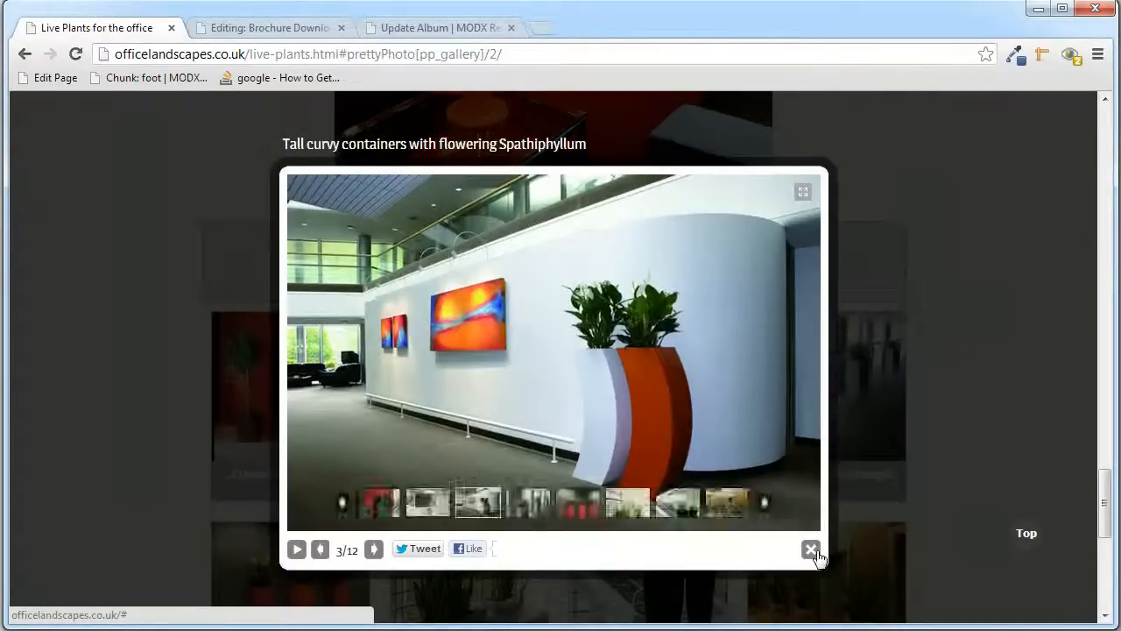
pyautogui.click(811, 551)
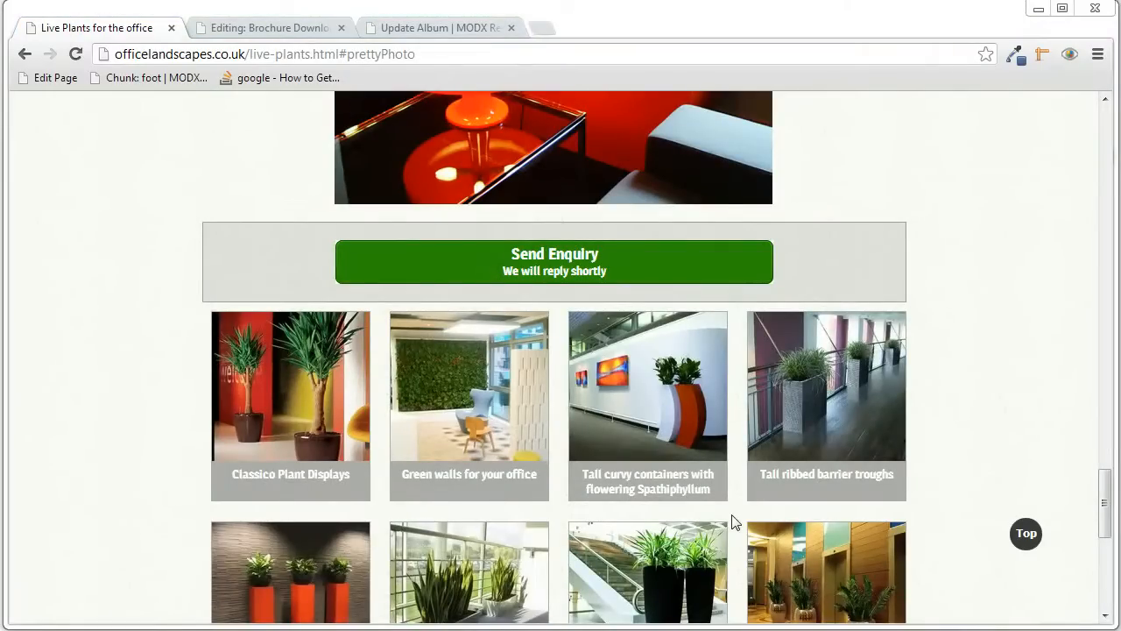
# - Open the website's News page from the About Us section and look through its list of articles
pyautogui.click(1027, 536)
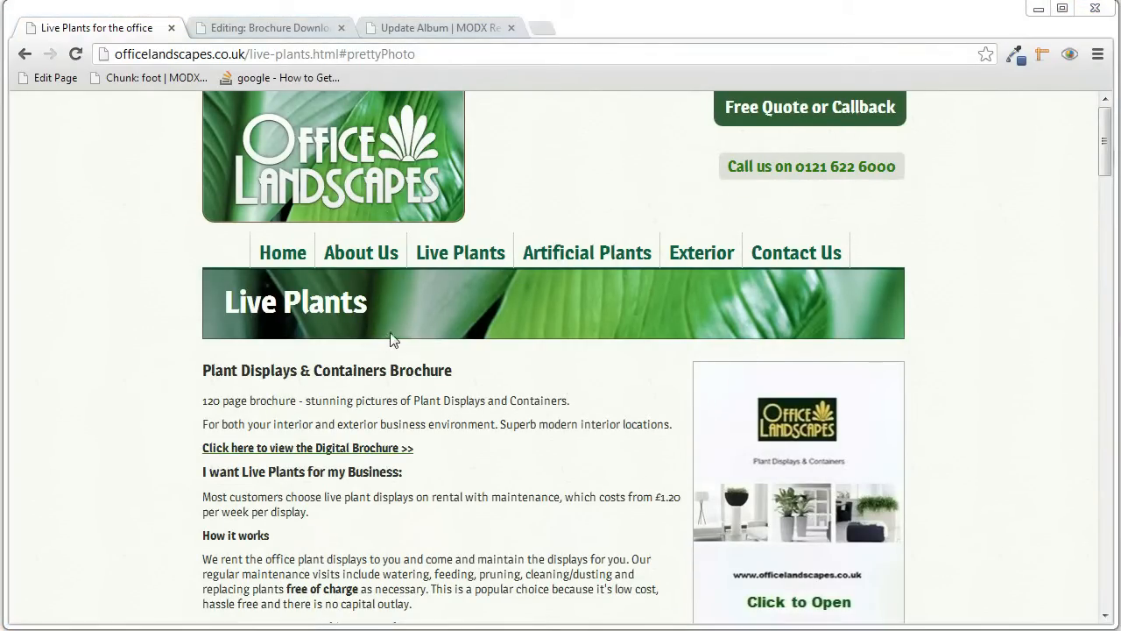
pyautogui.moveTo(383, 250)
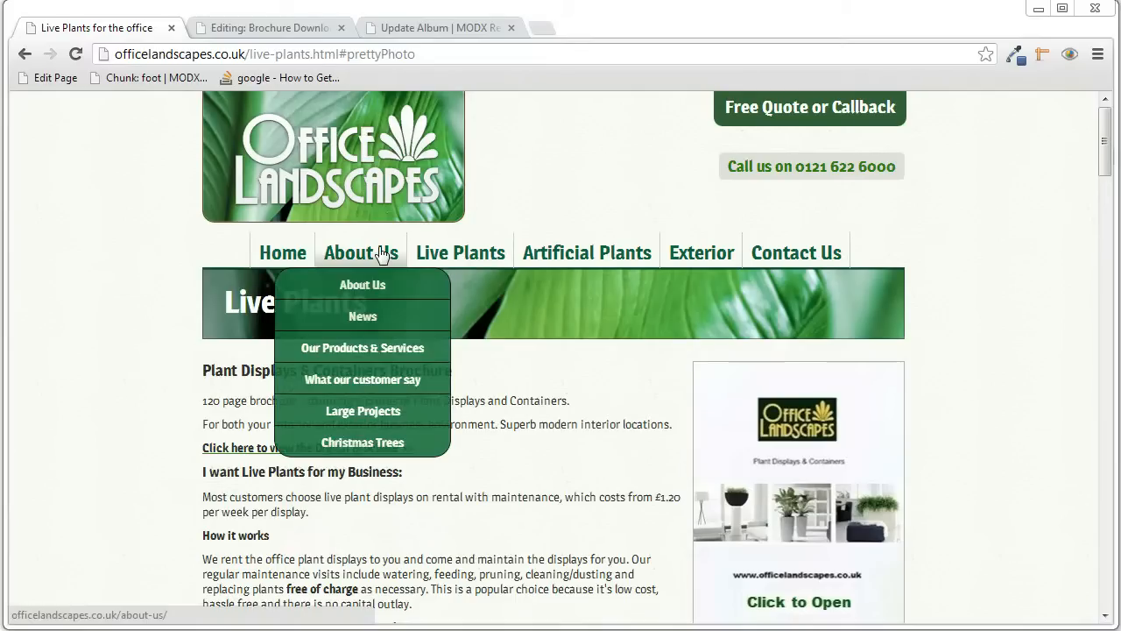
pyautogui.click(379, 321)
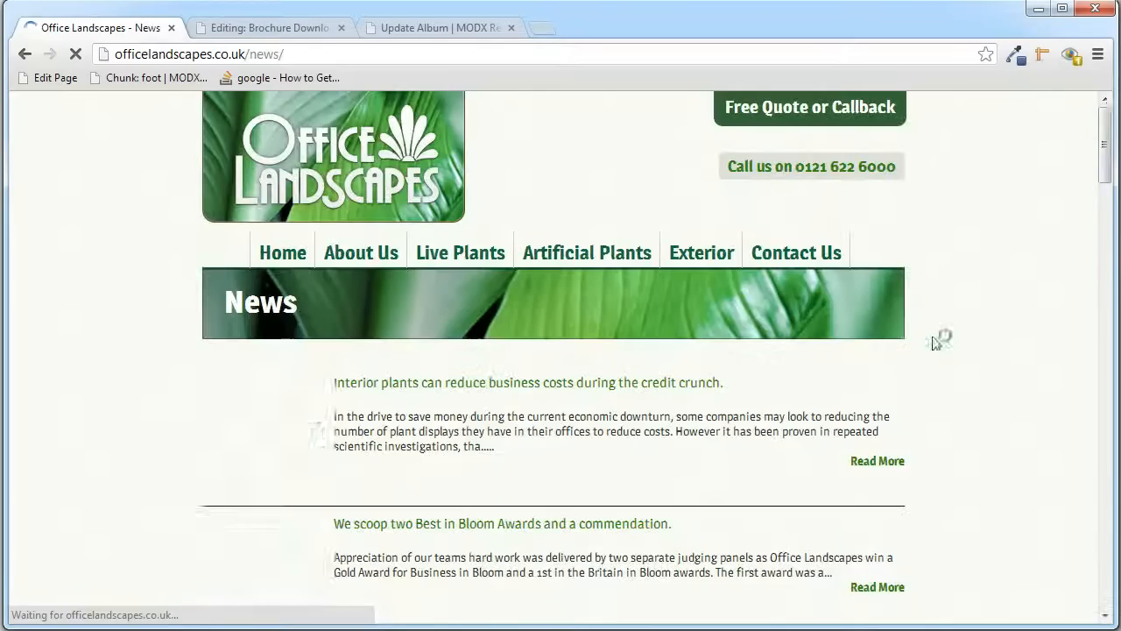
pyautogui.moveTo(1105, 132); pyautogui.dragTo(1107, 298)
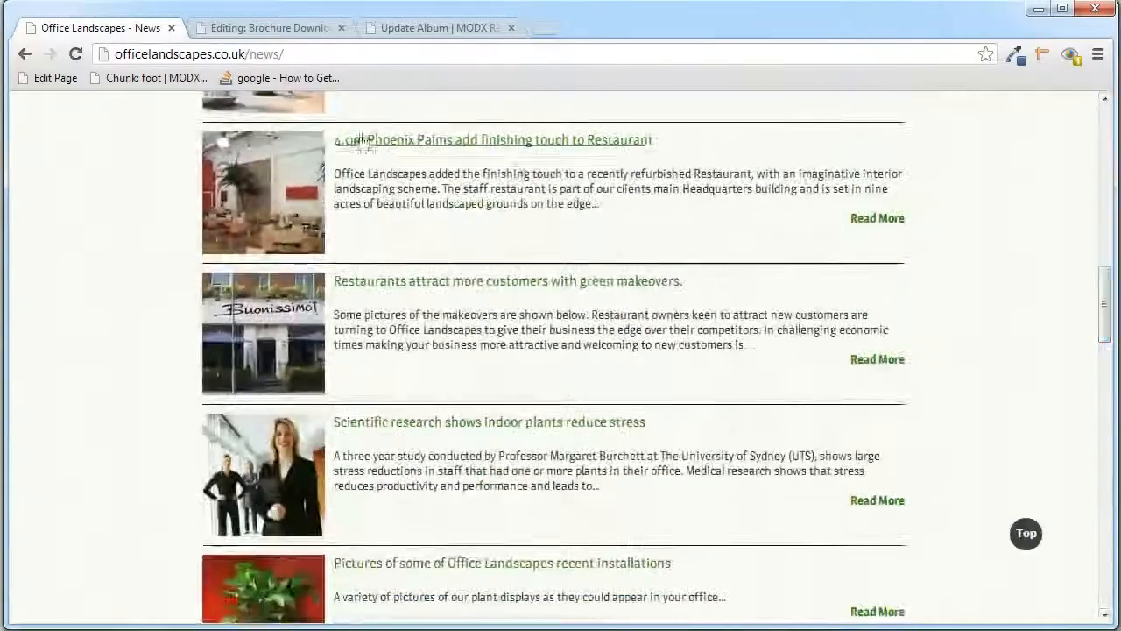
# - Compare the News resources in the MODX tree with the website's list and open the interior plants business costs article for editing
pyautogui.click(262, 27)
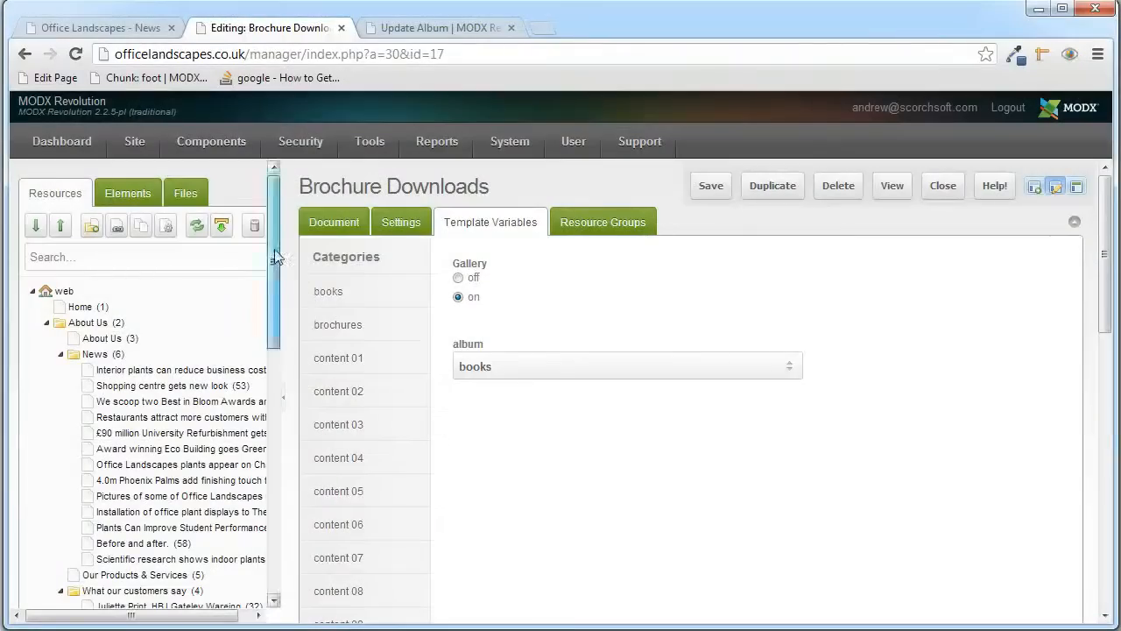
pyautogui.scroll(-2, 118, 283)
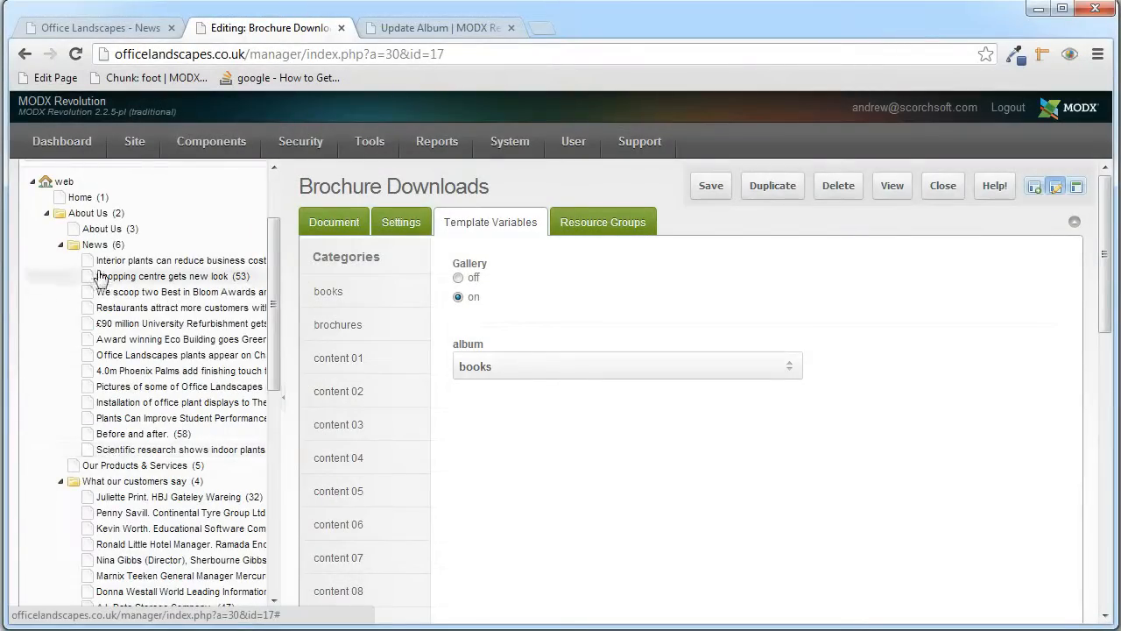
pyautogui.click(116, 34)
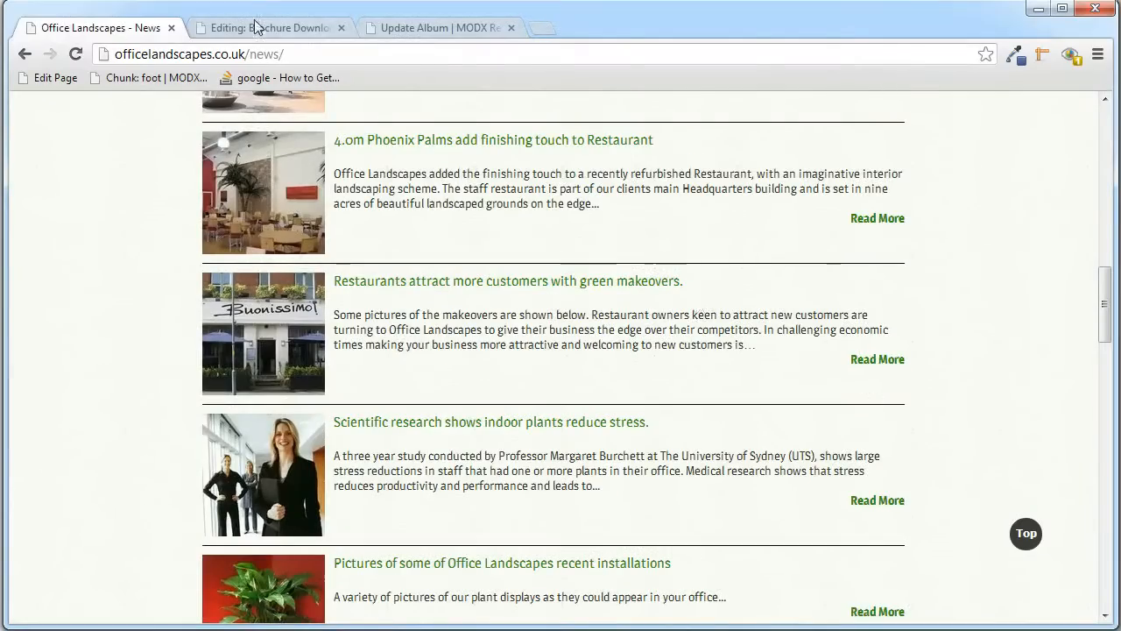
pyautogui.click(280, 27)
pyautogui.click(157, 261)
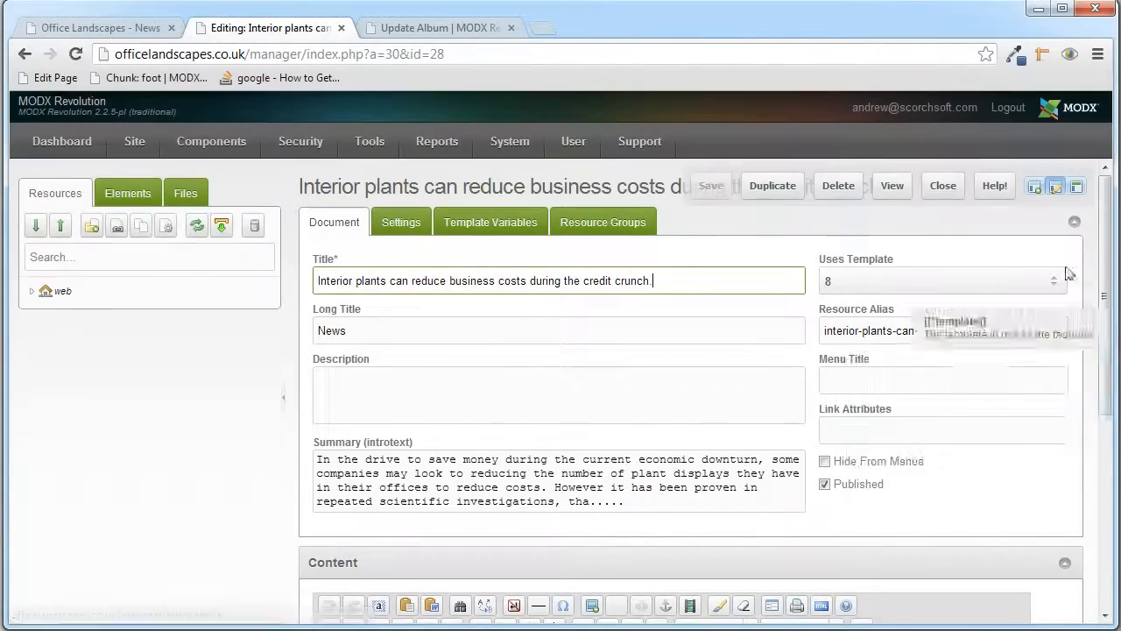
# - Inspect the article's Gallery and Uncategorized template variables and the news-image file browser, leaving the browser without choosing another image
pyautogui.moveTo(1103, 277); pyautogui.dragTo(1091, 220)
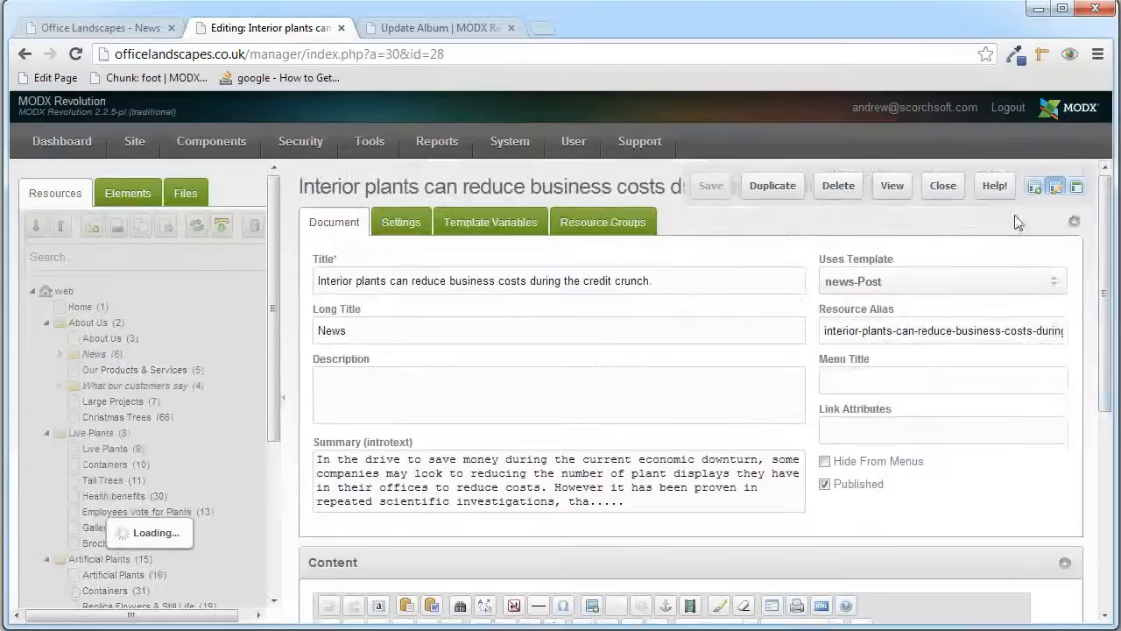
pyautogui.moveTo(1113, 271)
pyautogui.mouseDown()
pyautogui.moveTo(1113, 478)
pyautogui.moveTo(1100, 259)
pyautogui.mouseUp()
pyautogui.click(487, 222)
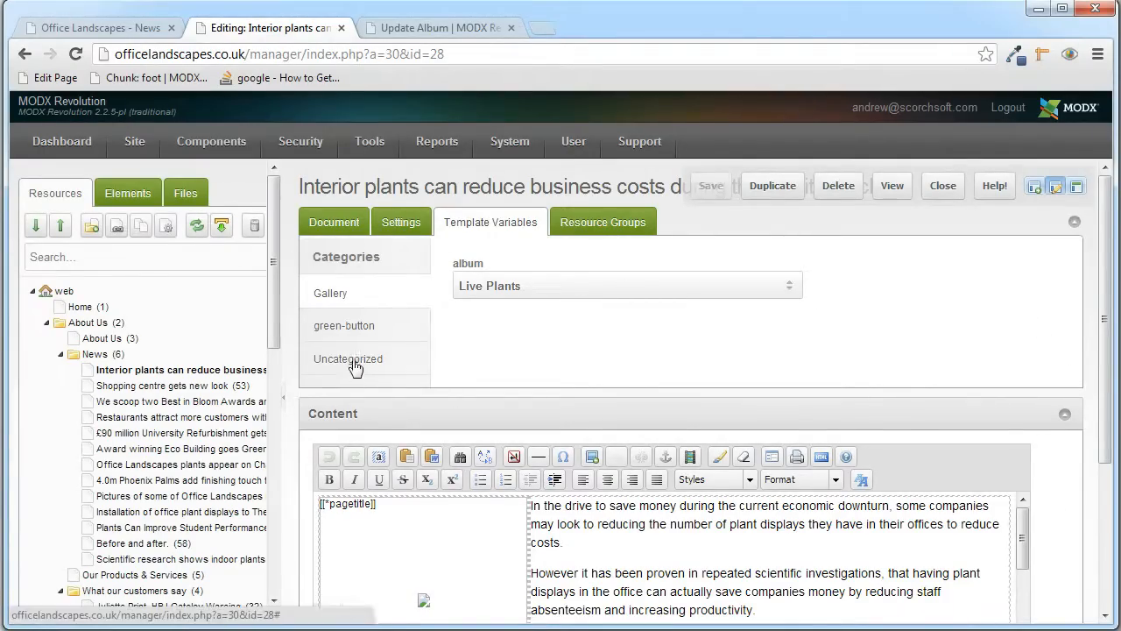
pyautogui.click(322, 361)
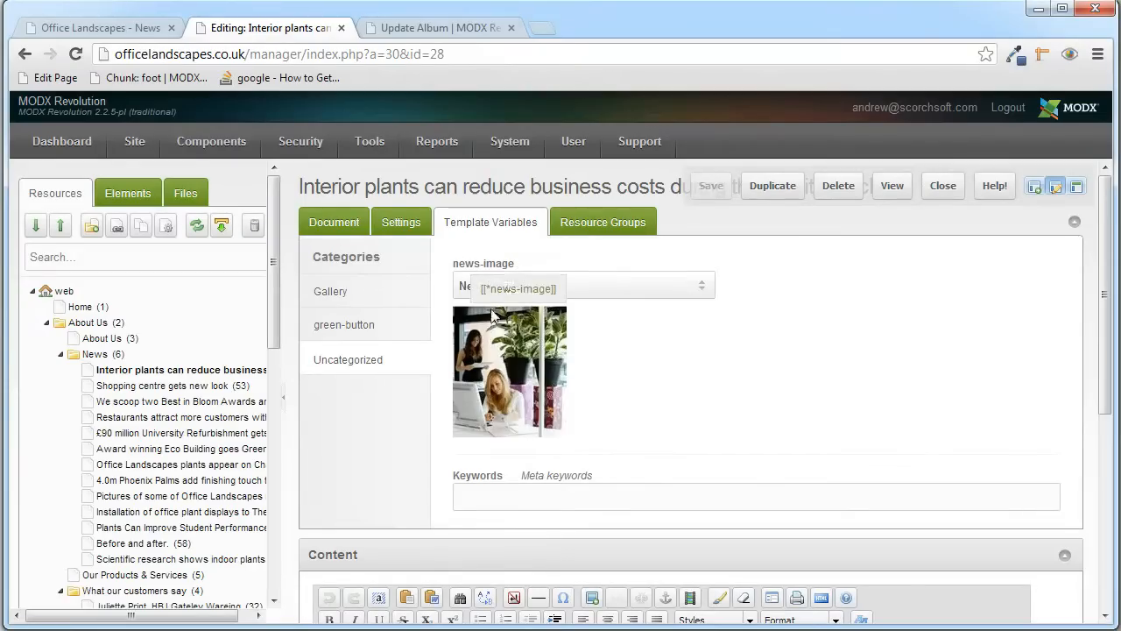
pyautogui.click(717, 293)
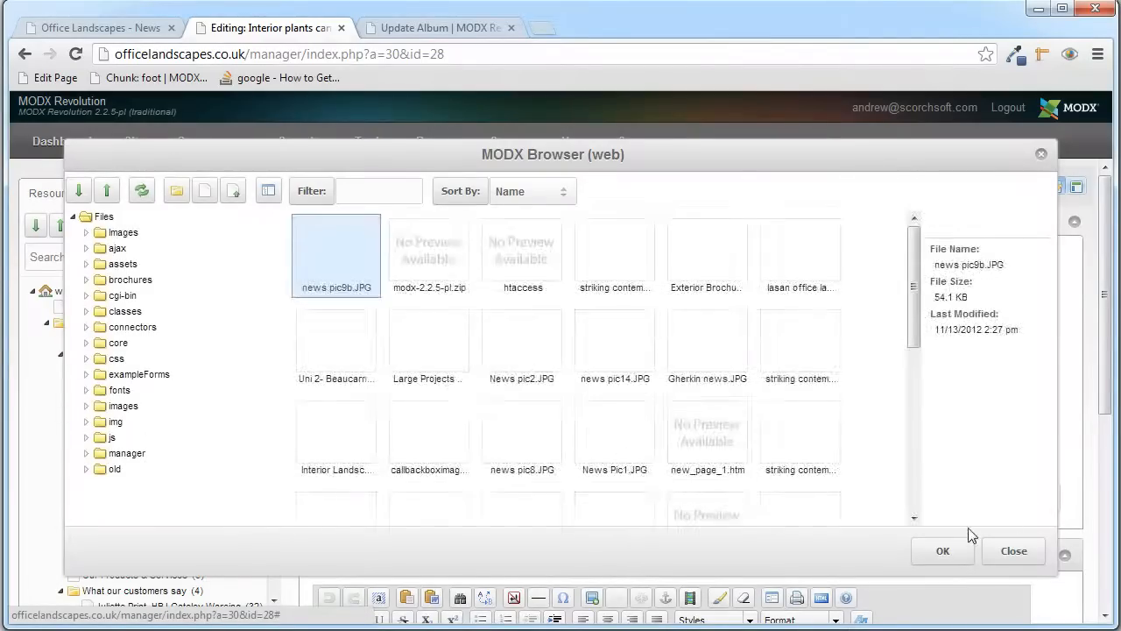
pyautogui.click(1013, 552)
# - Read the full interior plants business costs article on the website and return to the list of news articles
pyautogui.click(121, 28)
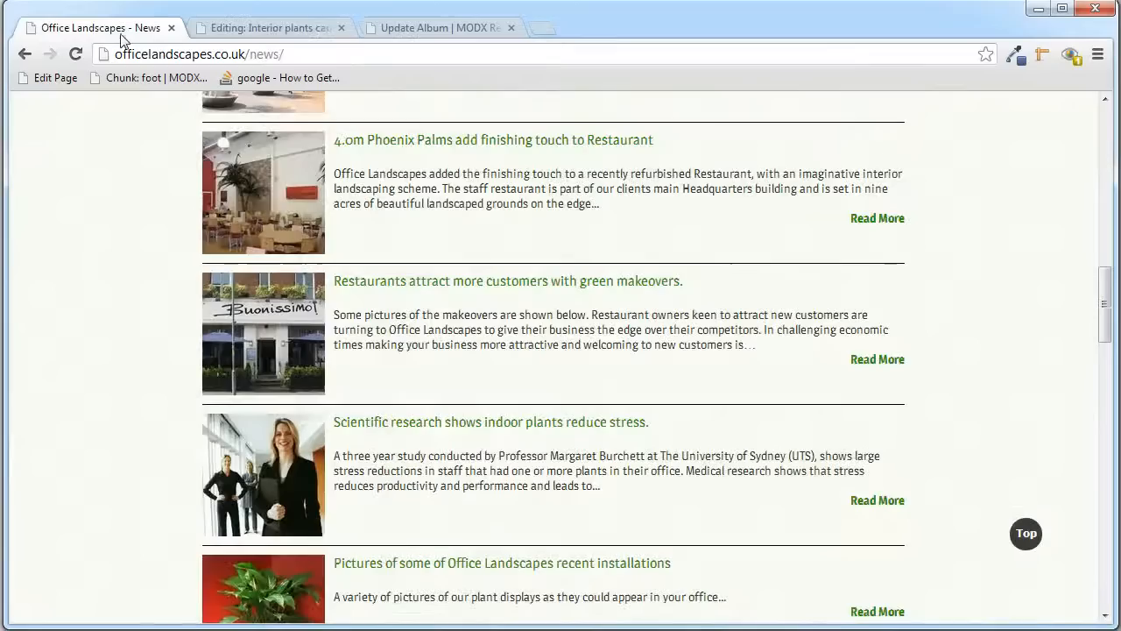
pyautogui.scroll(15, 496, 315)
pyautogui.moveTo(312, 232)
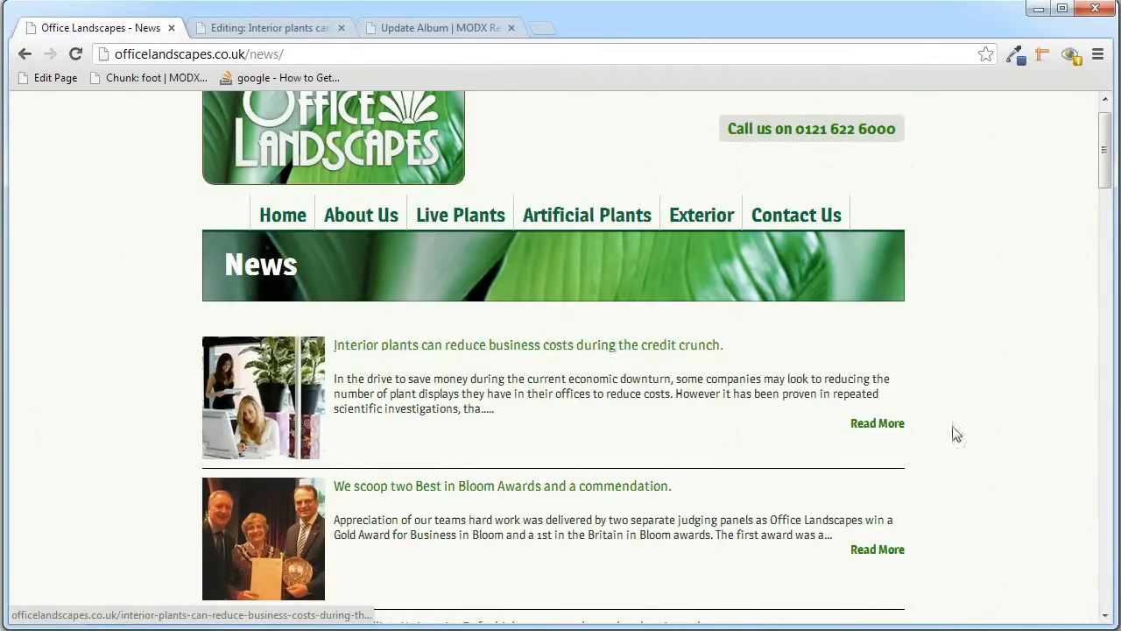
pyautogui.click(897, 428)
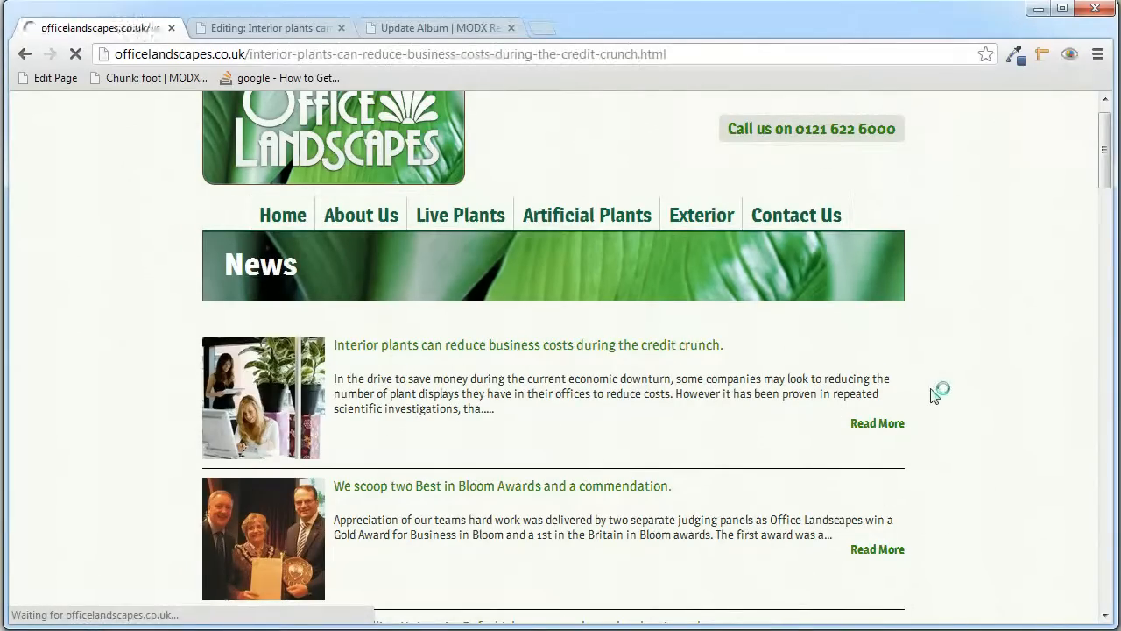
pyautogui.moveTo(1104, 156); pyautogui.dragTo(1105, 209)
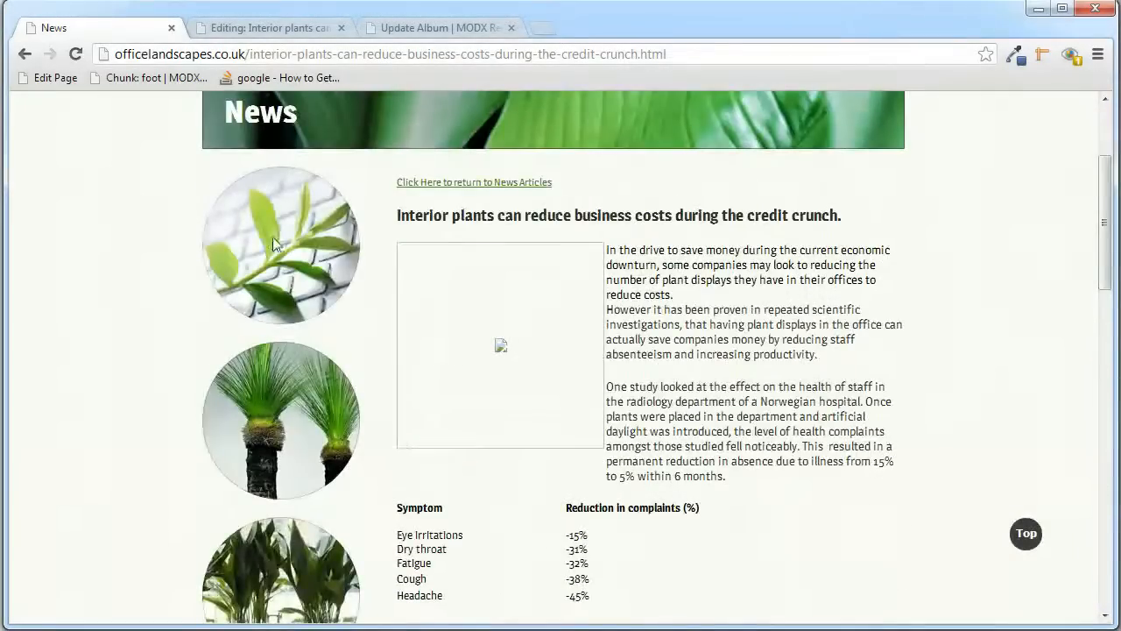
pyautogui.scroll(2, 273, 244)
pyautogui.click(539, 373)
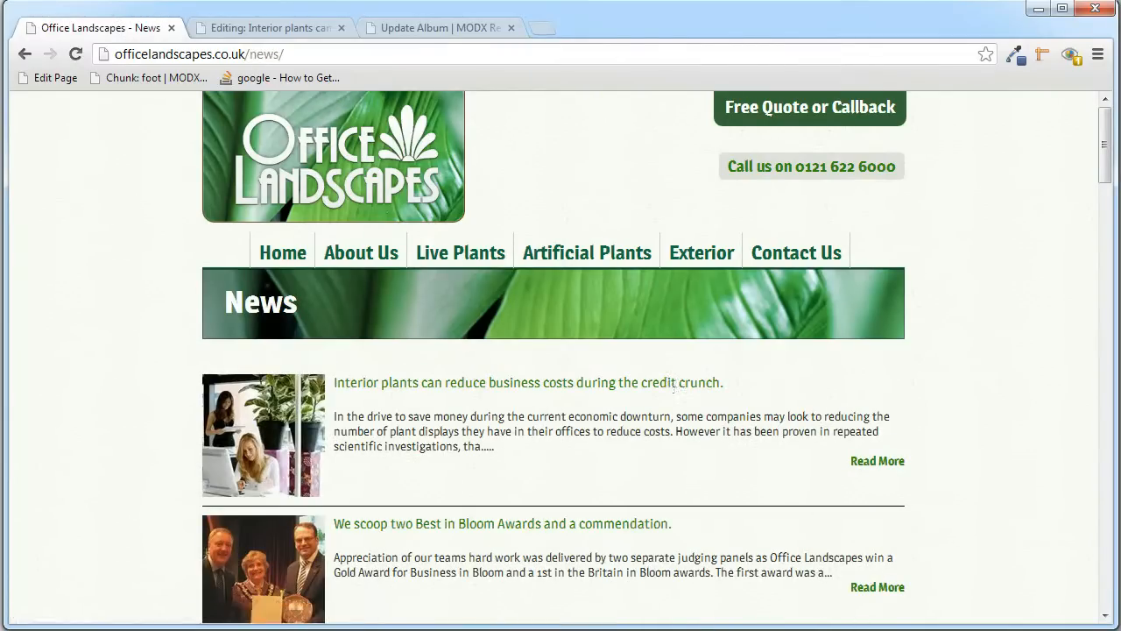
# - Review the article resource's document fields and body content in MODX, and its news-image template variable
pyautogui.click(311, 28)
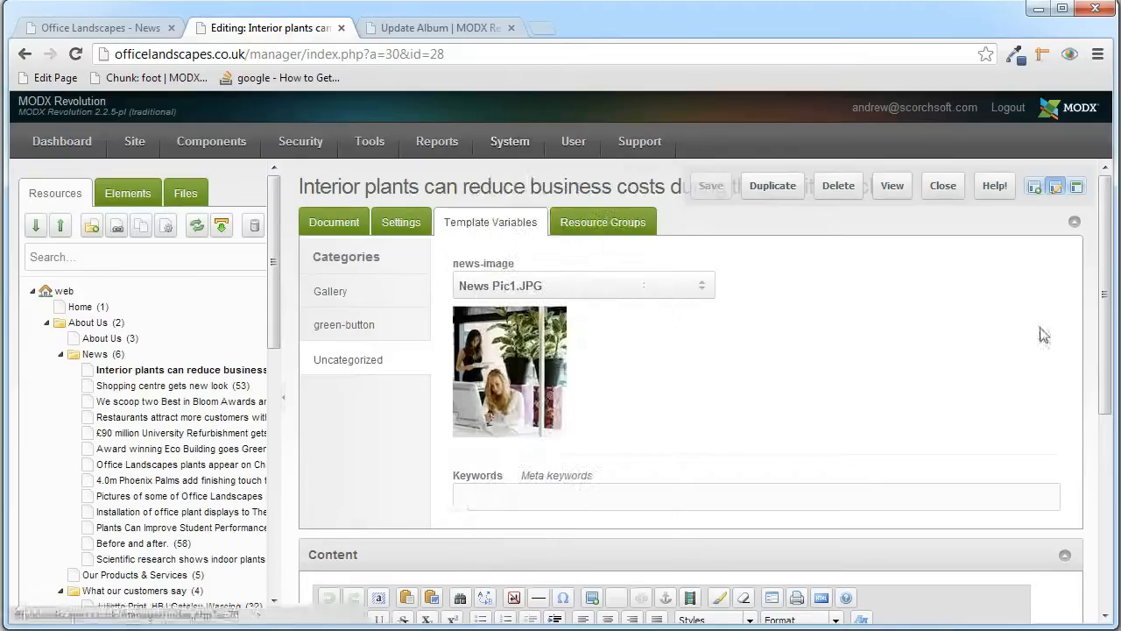
pyautogui.click(334, 228)
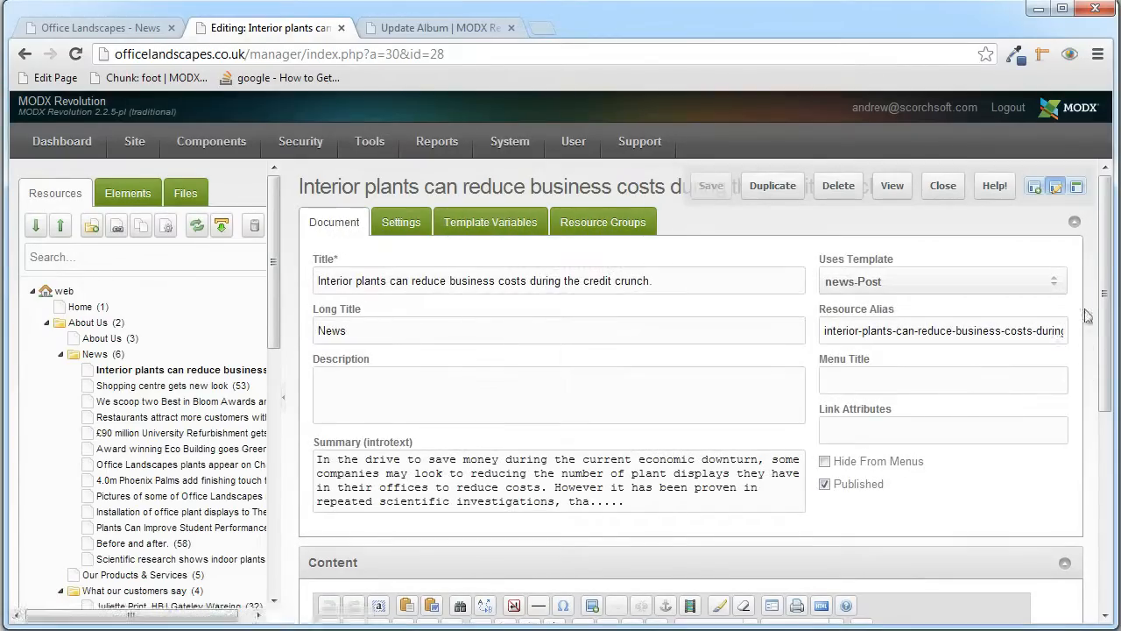
pyautogui.scroll(-5, 1096, 293)
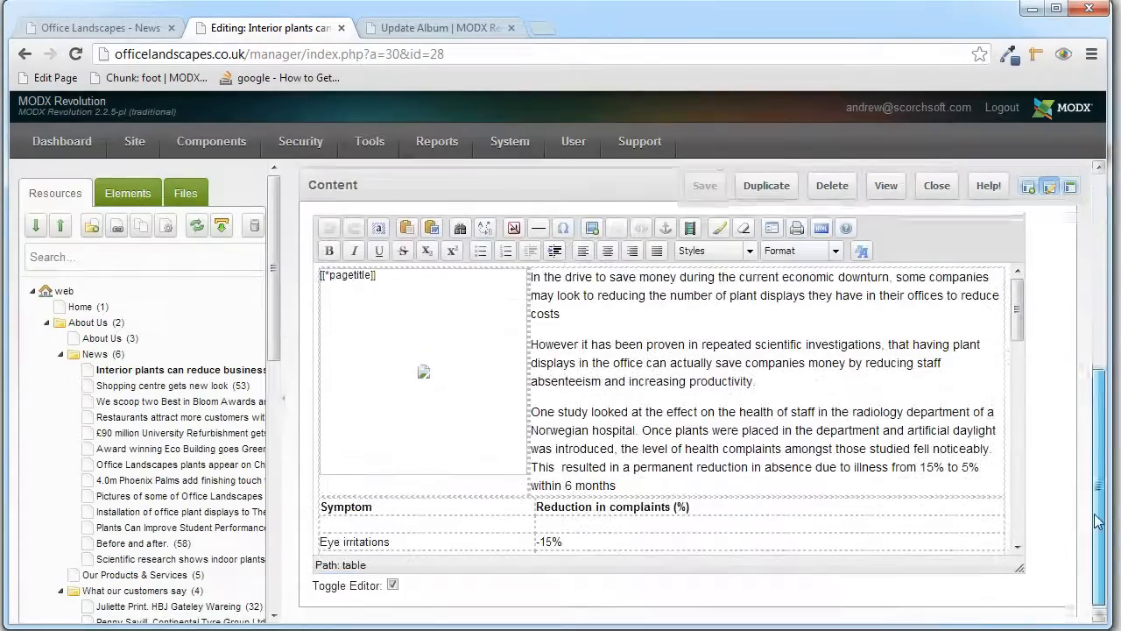
pyautogui.moveTo(1017, 326)
pyautogui.mouseDown()
pyautogui.moveTo(1017, 534)
pyautogui.moveTo(1021, 320)
pyautogui.mouseUp()
pyautogui.moveTo(1099, 375); pyautogui.dragTo(1092, 191)
pyautogui.click(447, 225)
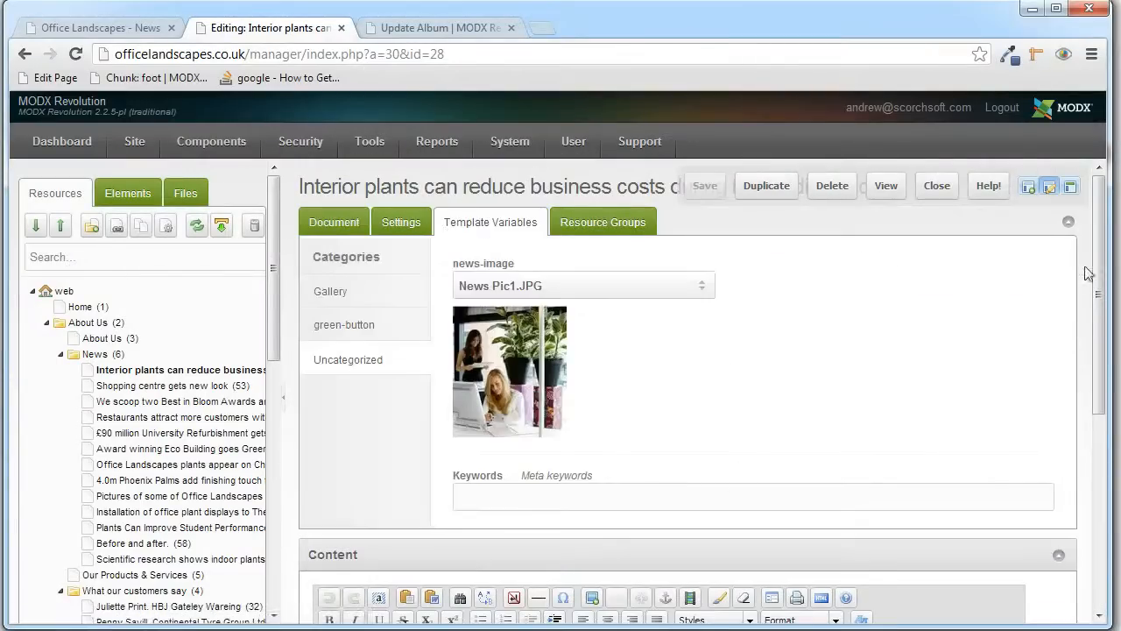
pyautogui.moveTo(1102, 272); pyautogui.dragTo(1102, 282)
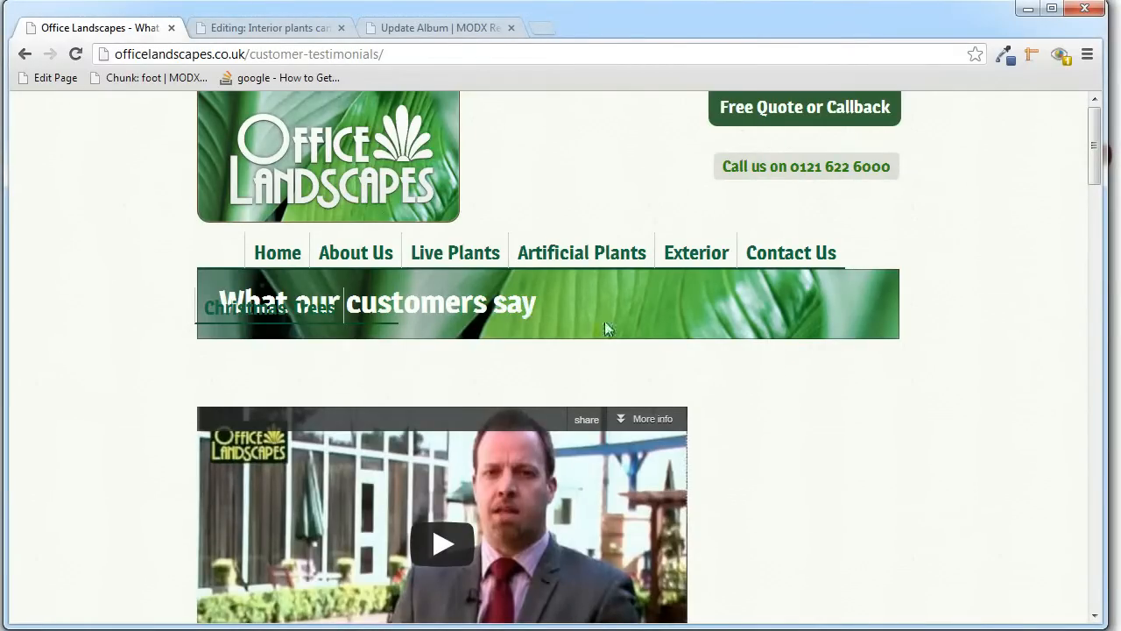
# - Look through the customer testimonials on the website's What our customers say page, examining the Ramada Encore London quote and its attribution
pyautogui.scroll(-4, 854, 413)
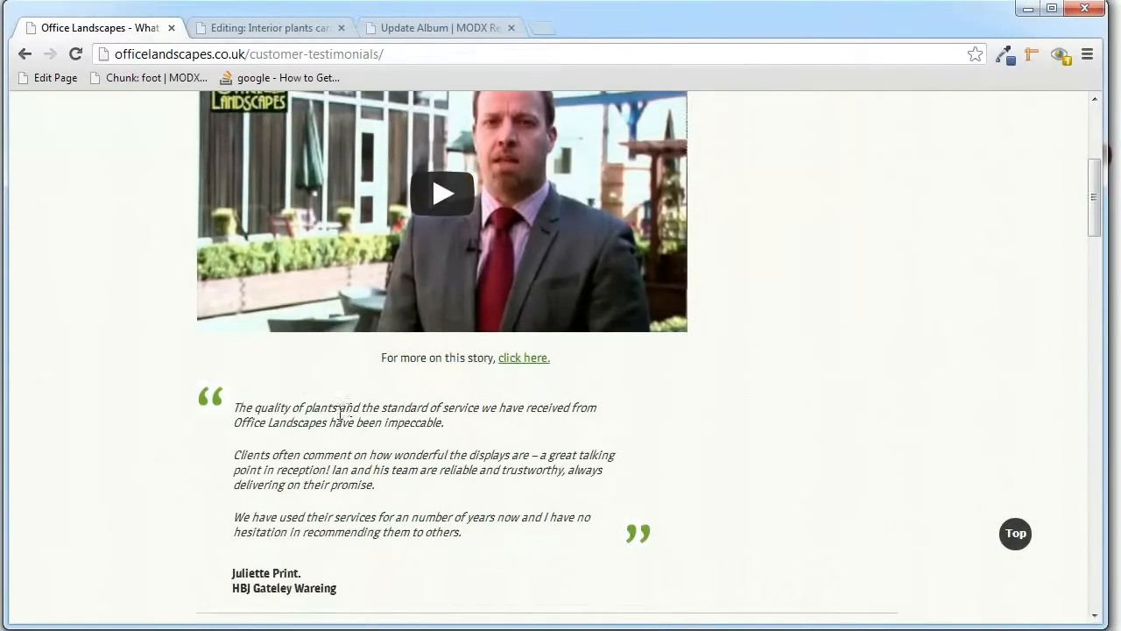
pyautogui.scroll(-1, 332, 405)
pyautogui.scroll(-2, 333, 404)
pyautogui.moveTo(1094, 220); pyautogui.dragTo(1102, 399)
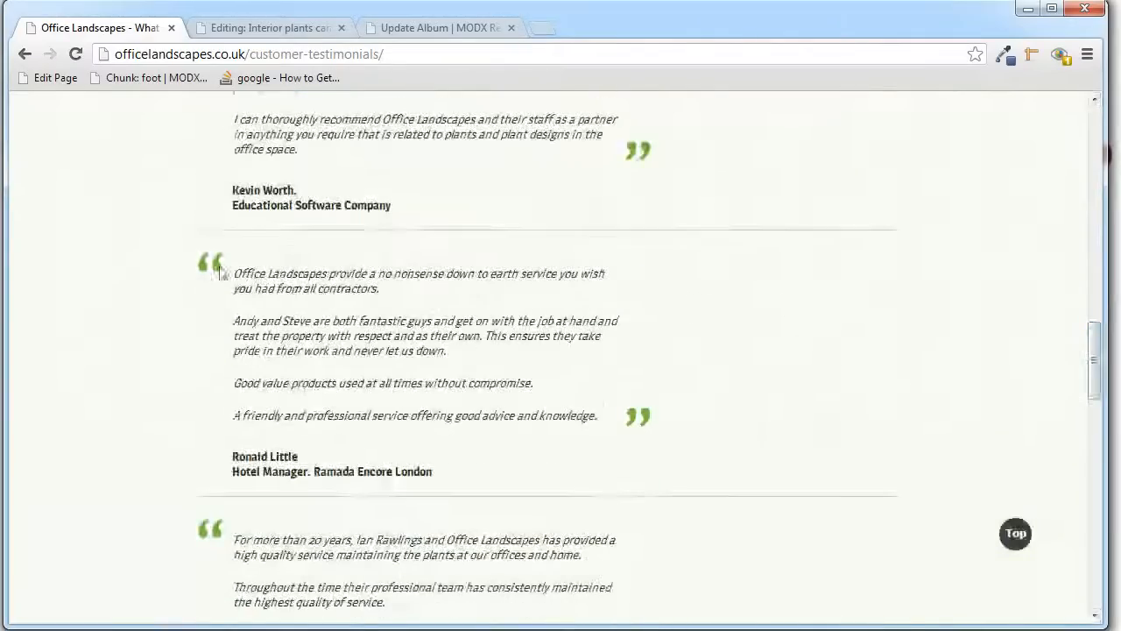
pyautogui.moveTo(233, 273); pyautogui.dragTo(254, 288)
pyautogui.moveTo(399, 331); pyautogui.dragTo(595, 423)
pyautogui.moveTo(230, 464); pyautogui.dragTo(466, 478)
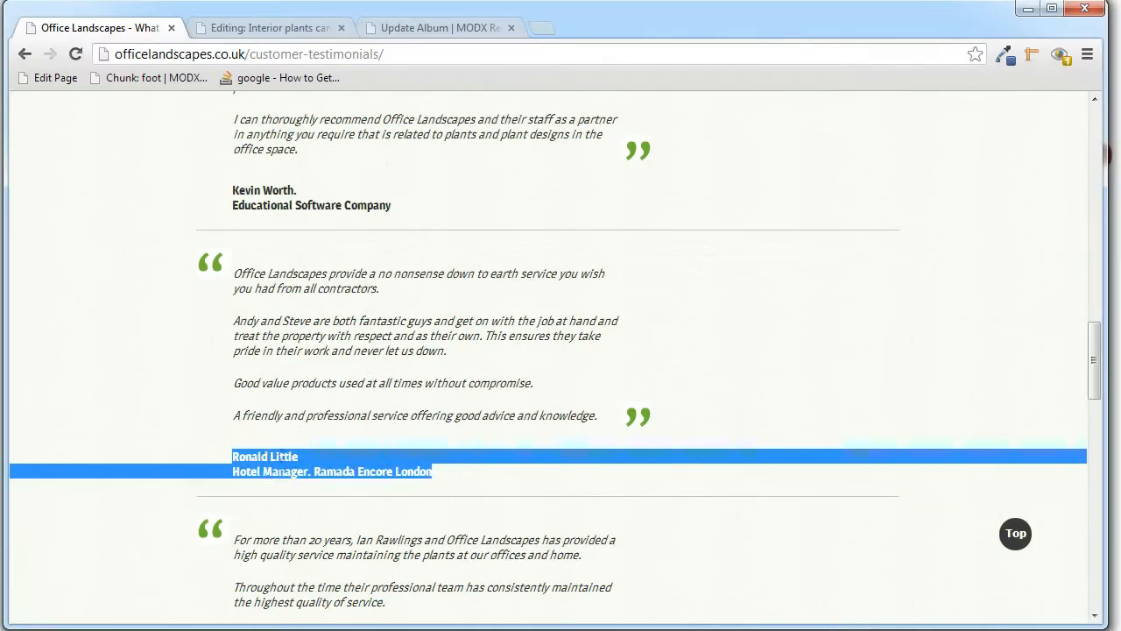
pyautogui.click(460, 471)
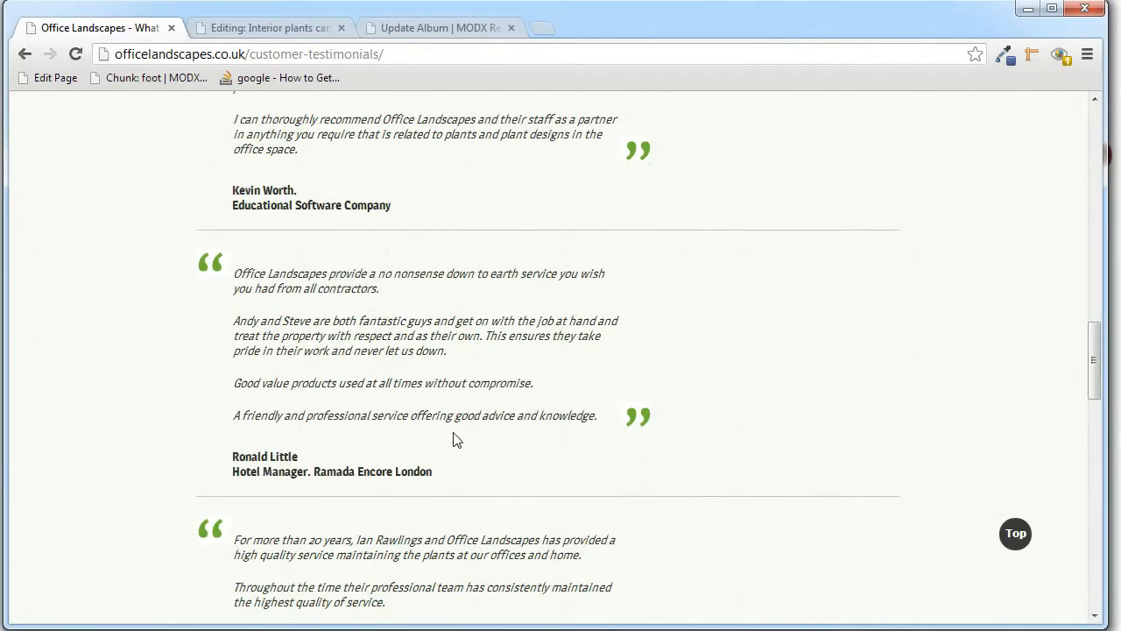
pyautogui.scroll(10, 455, 439)
# - Open the HBJ Gateley Wareing testimonial under What our customers say for editing, checking the matching quote on the website
pyautogui.click(277, 34)
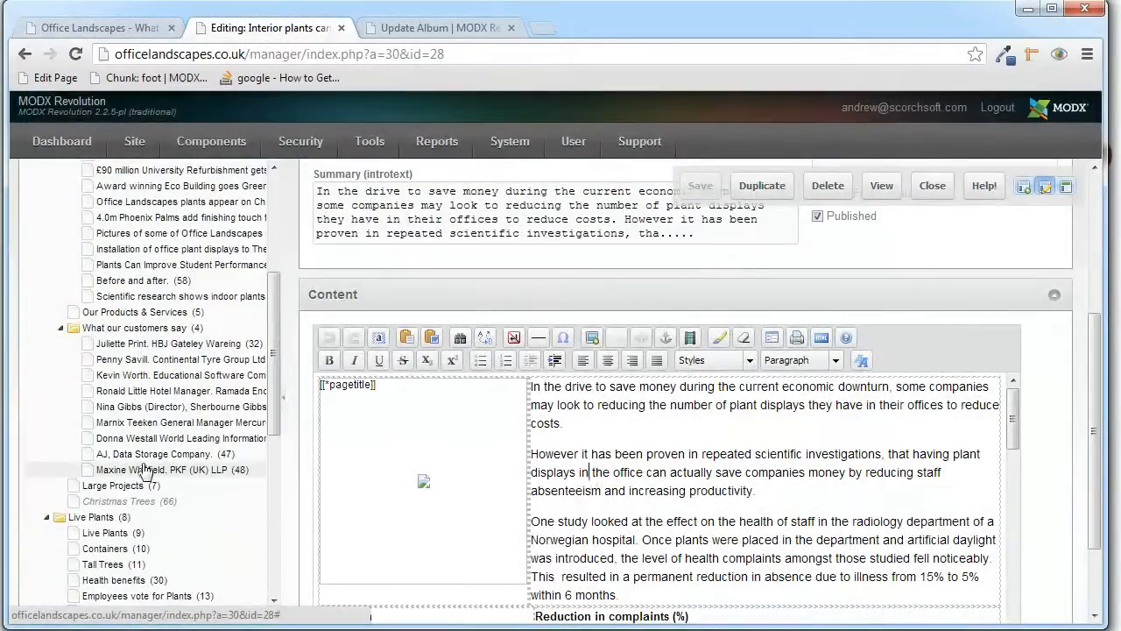
pyautogui.click(147, 344)
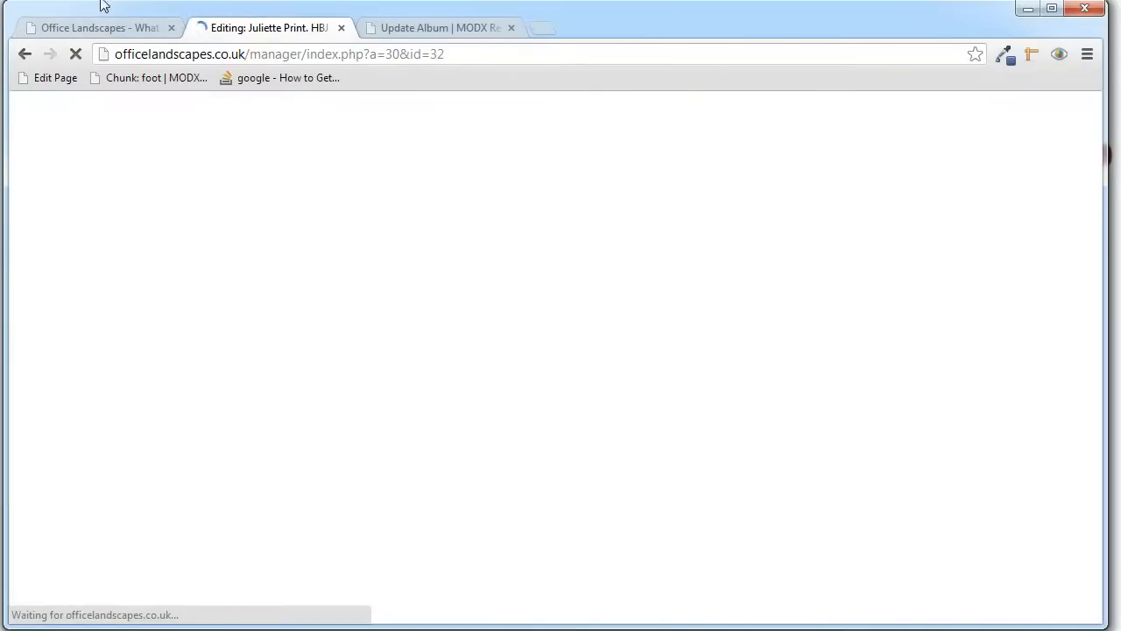
pyautogui.click(109, 30)
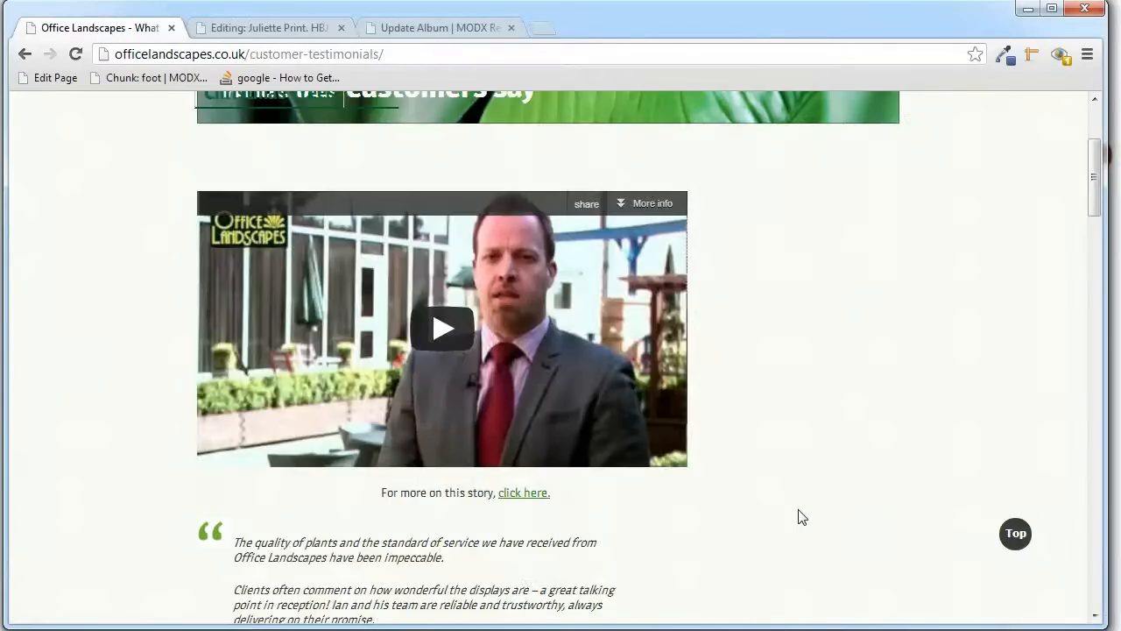
pyautogui.scroll(-3, 799, 517)
pyautogui.click(293, 27)
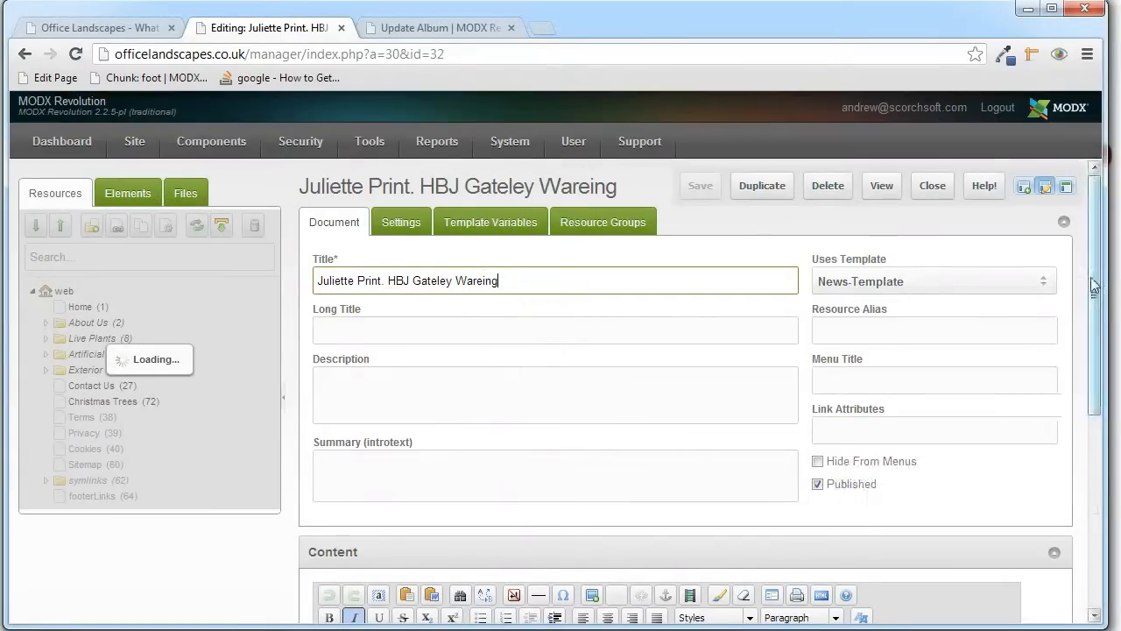
# - Compare the HBJ Gateley Wareing testimonial's body content in MODX with the matching quote on the website
pyautogui.scroll(-4, 683, 394)
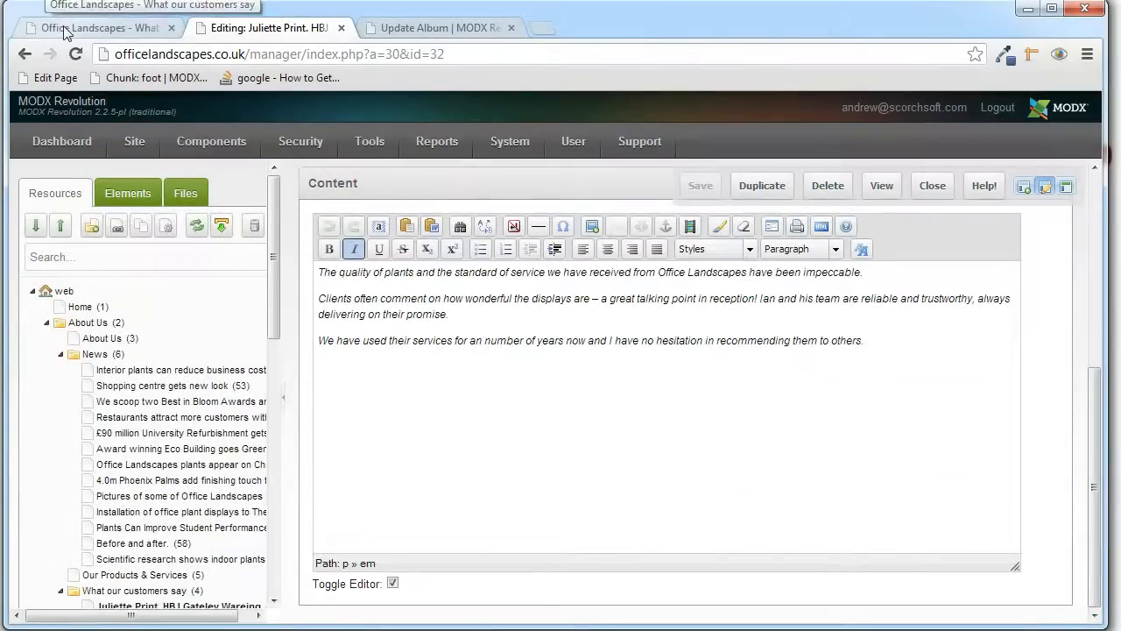
pyautogui.click(66, 29)
pyautogui.moveTo(234, 287); pyautogui.dragTo(388, 400)
pyautogui.click(388, 400)
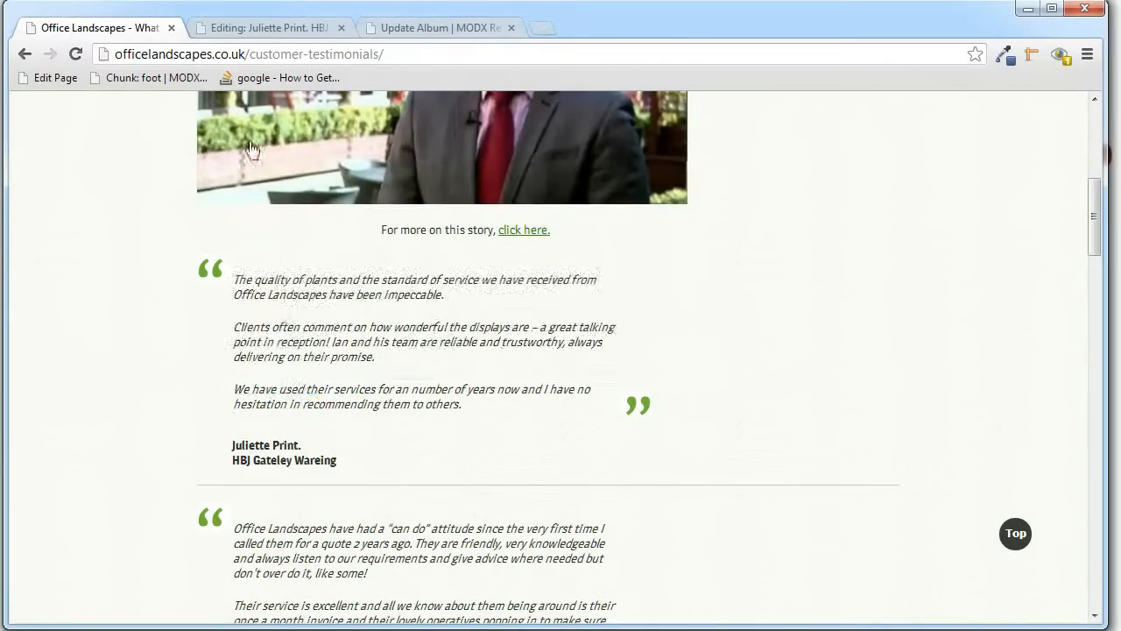
pyautogui.click(273, 30)
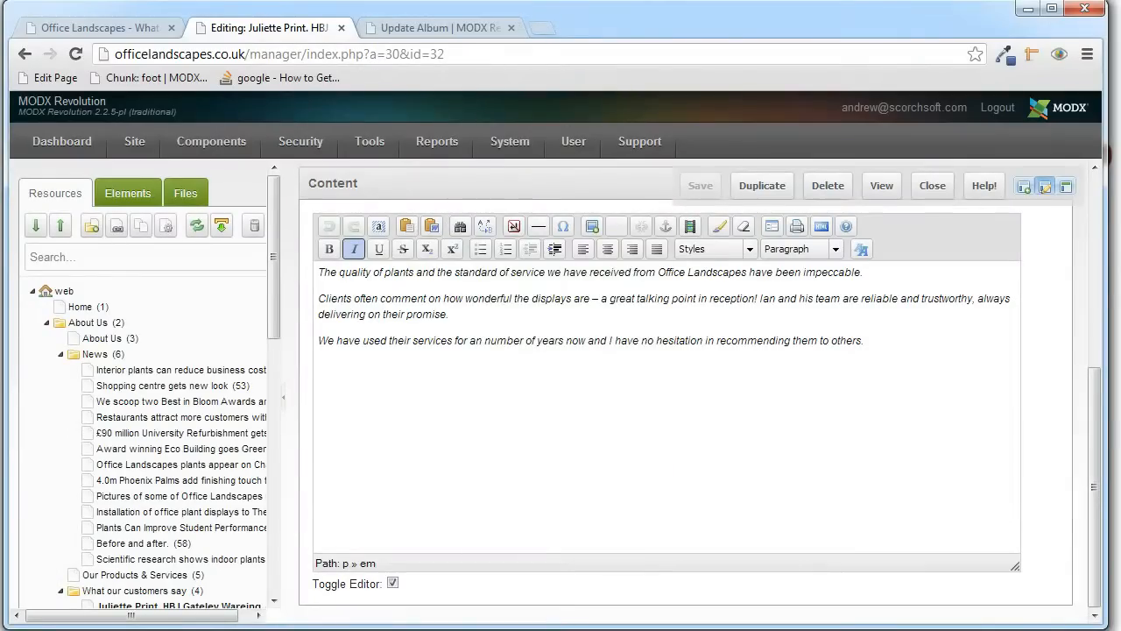
# - Review the quotee and company template variables in the testimonial resource's testimonials category
pyautogui.scroll(3, 666, 394)
pyautogui.click(495, 221)
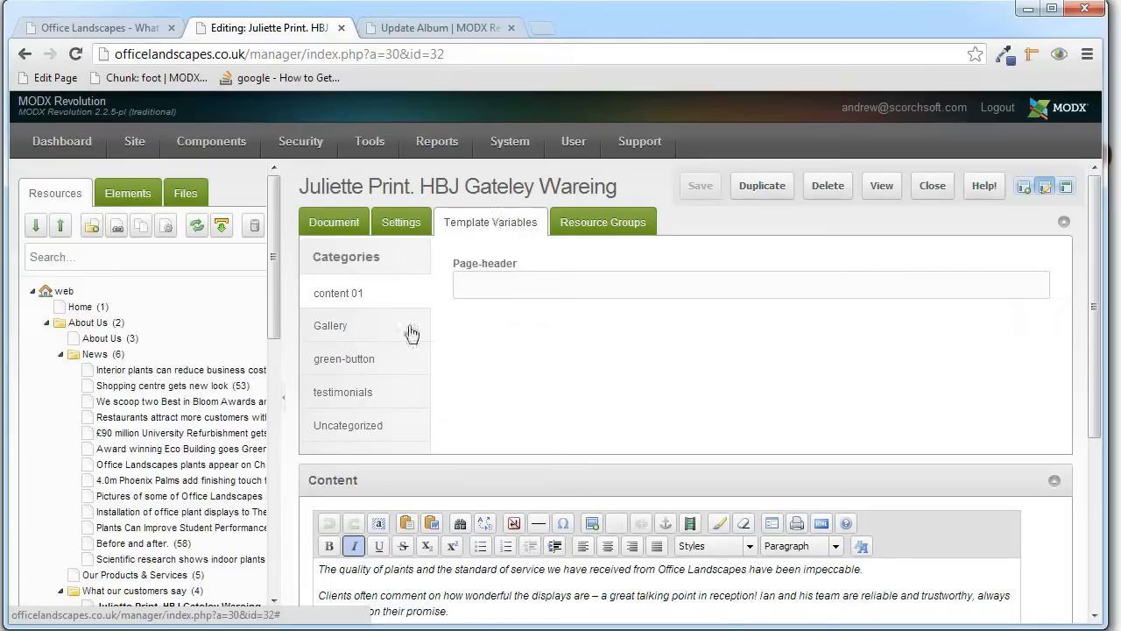
pyautogui.click(367, 394)
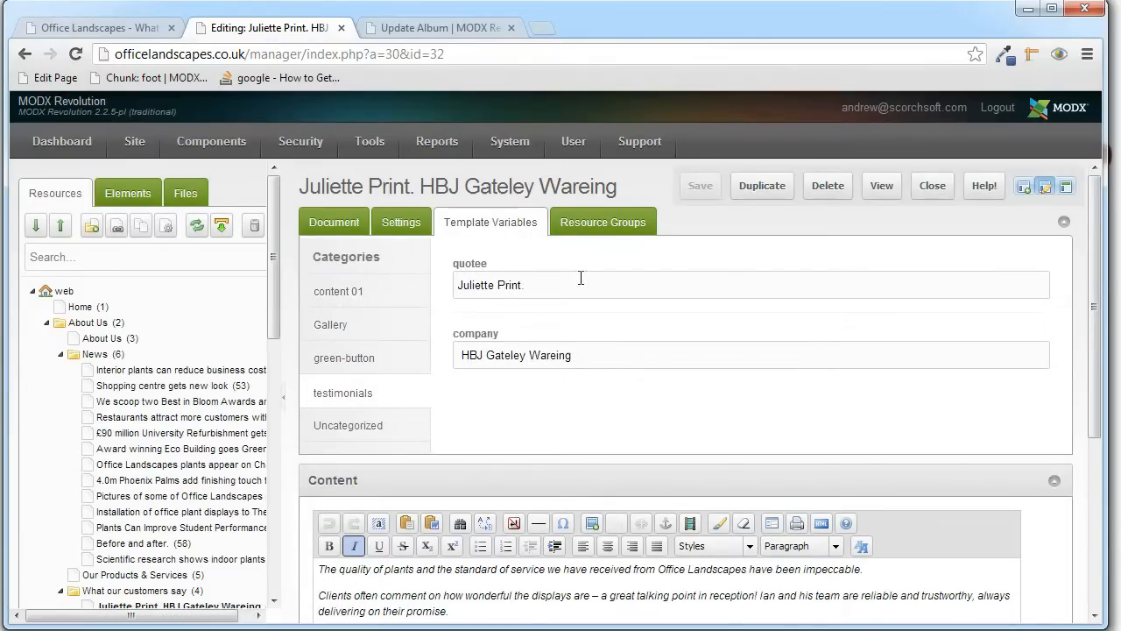
pyautogui.moveTo(580, 282); pyautogui.dragTo(458, 281)
pyautogui.moveTo(581, 355); pyautogui.dragTo(455, 348)
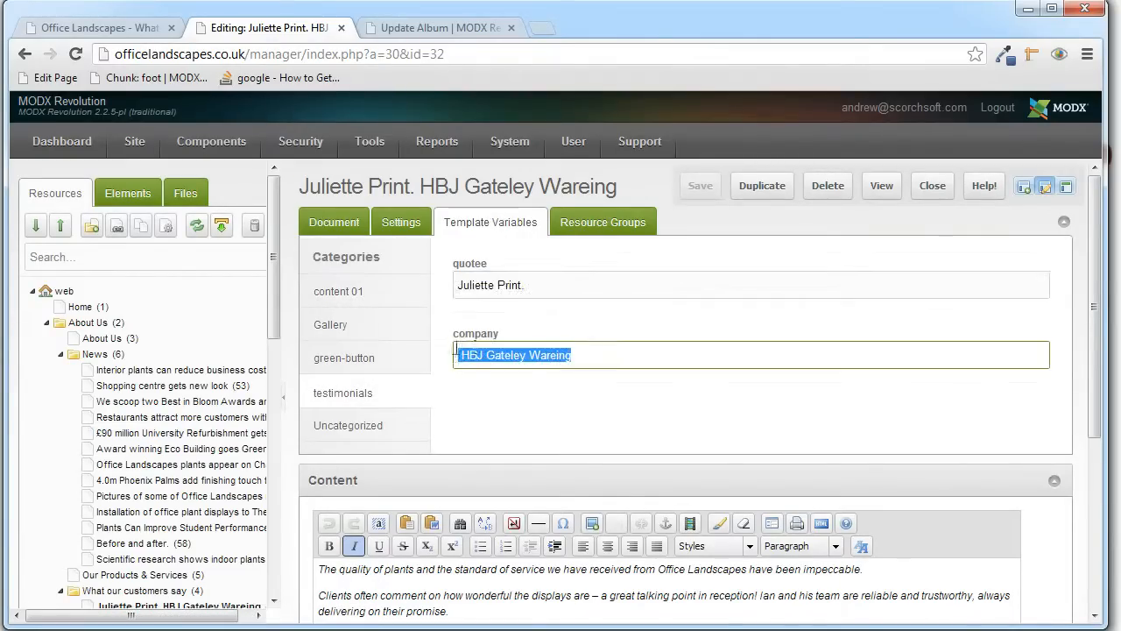
pyautogui.click(692, 398)
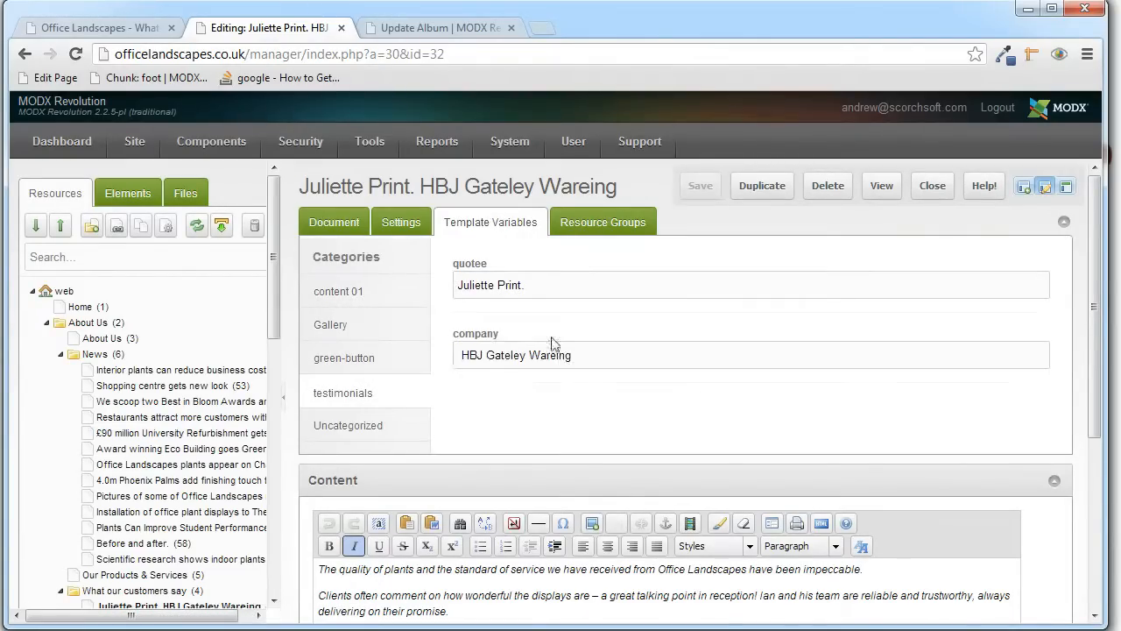
# - Check the quote on the website again and look through the testimonial resources under What our customers say
pyautogui.click(73, 29)
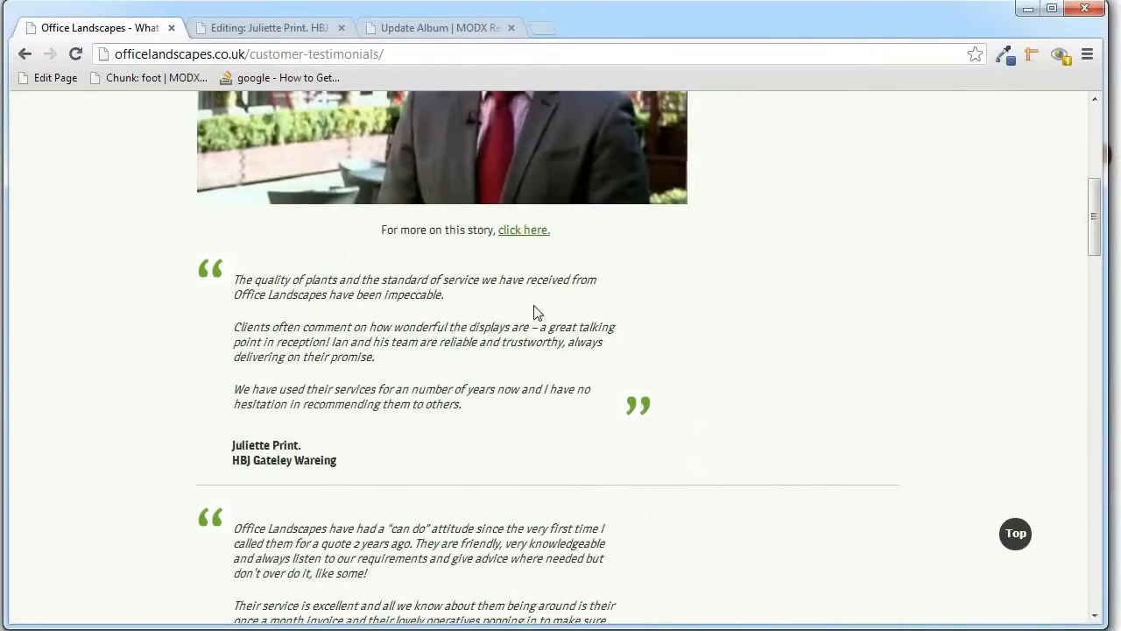
pyautogui.click(285, 29)
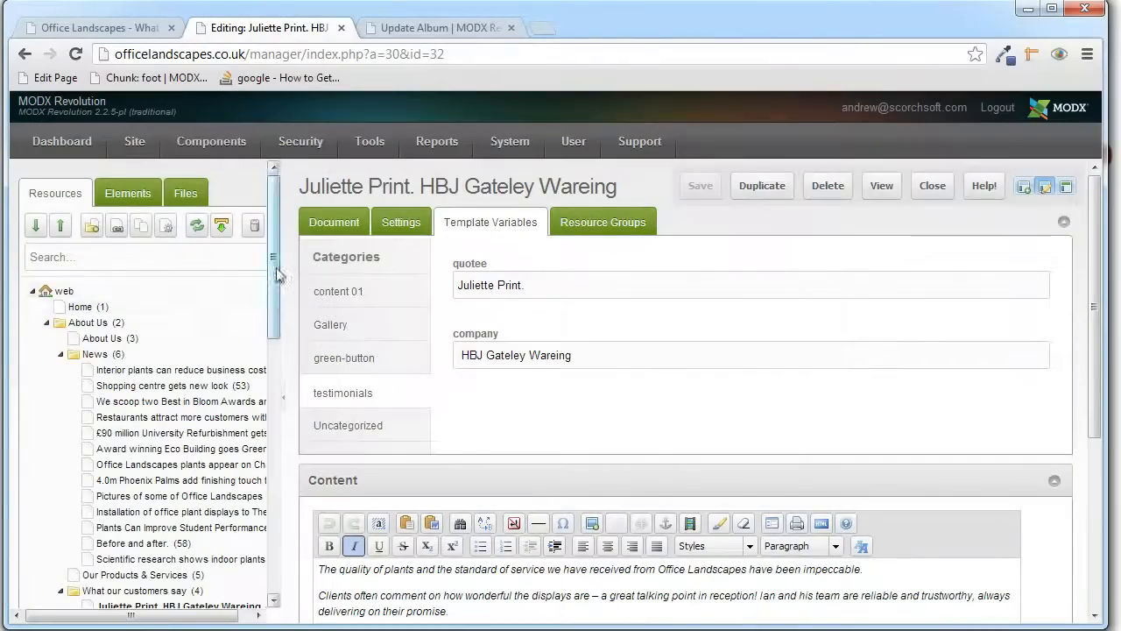
pyautogui.scroll(-3, 228, 333)
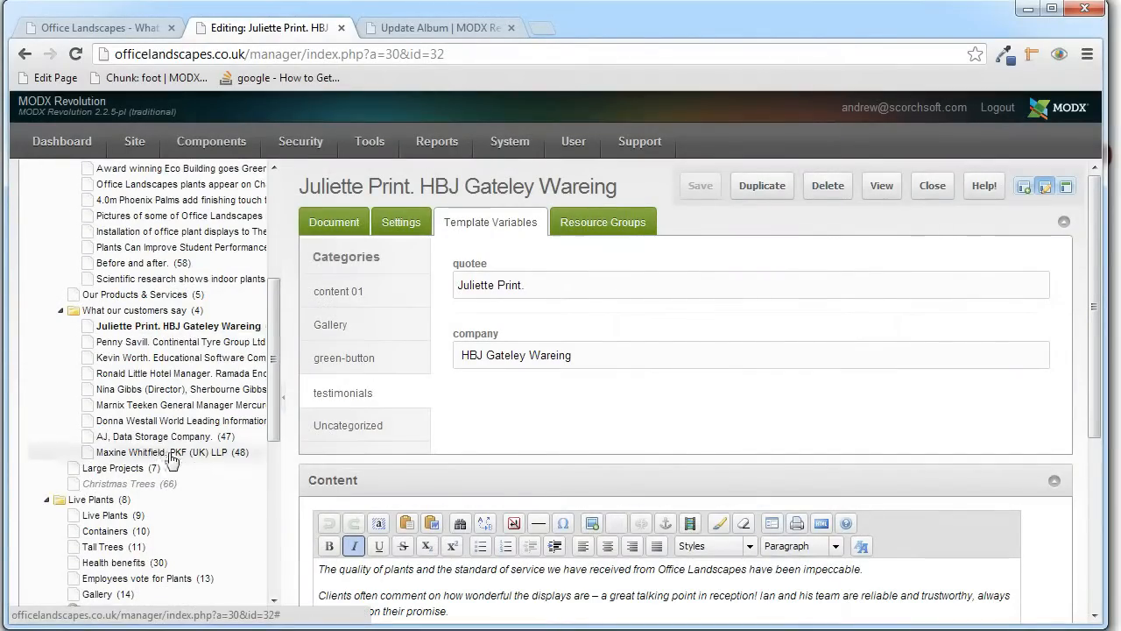
pyautogui.scroll(-2, 1099, 373)
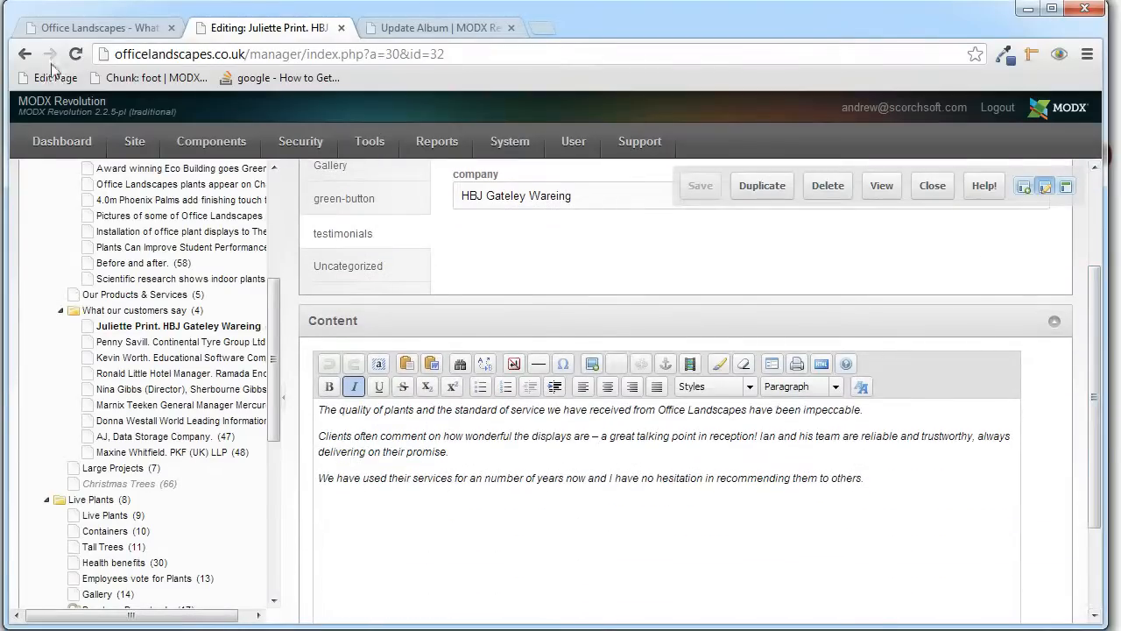
# - Compare the testimonial's quotee and company fields in MODX with the attribution beneath the HBJ Gateley Wareing quote on the website
pyautogui.click(88, 28)
pyautogui.click(281, 29)
pyautogui.moveTo(1103, 331); pyautogui.dragTo(1094, 260)
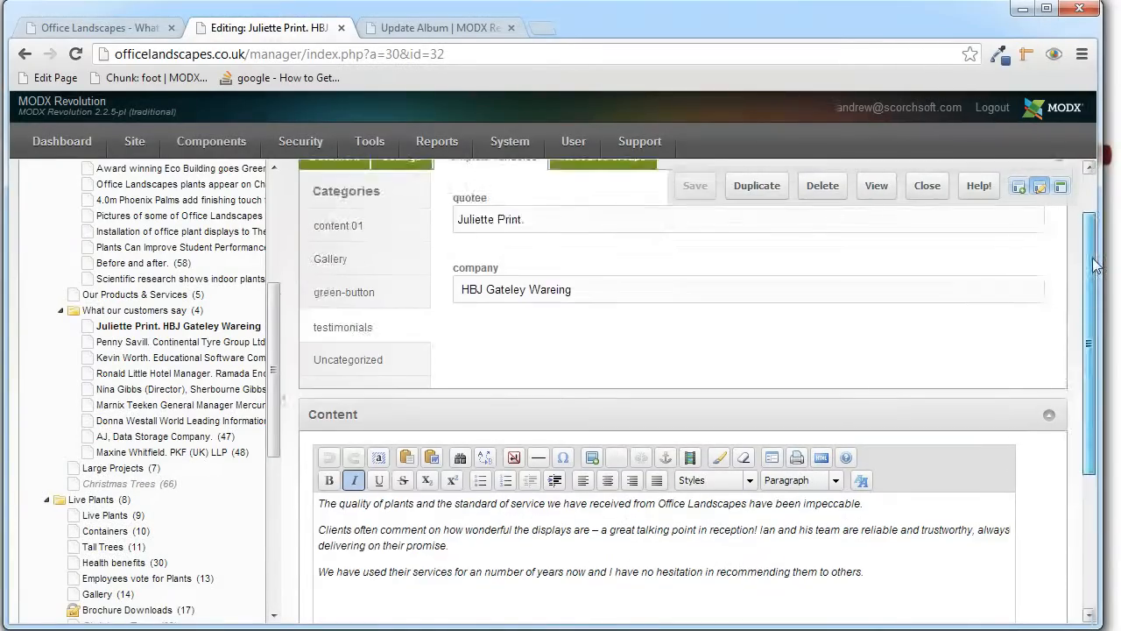
pyautogui.click(87, 28)
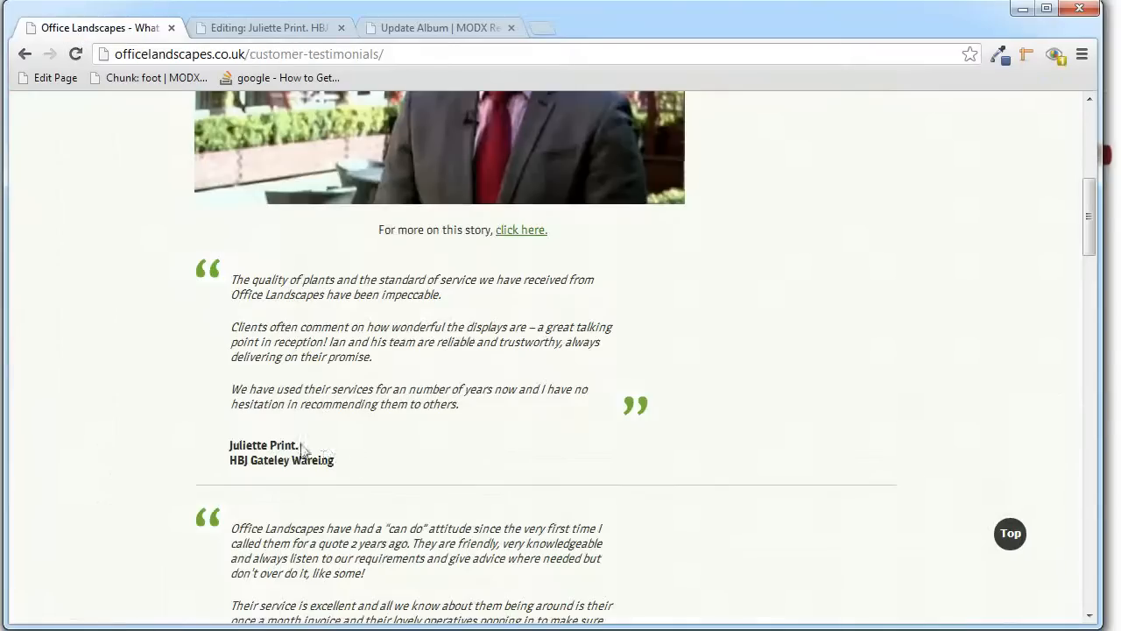
pyautogui.moveTo(334, 462); pyautogui.dragTo(233, 430)
pyautogui.click(442, 464)
# - Go to the website's News page and open the article about interior plants reducing business costs
pyautogui.scroll(5, 380, 360)
pyautogui.moveTo(353, 255)
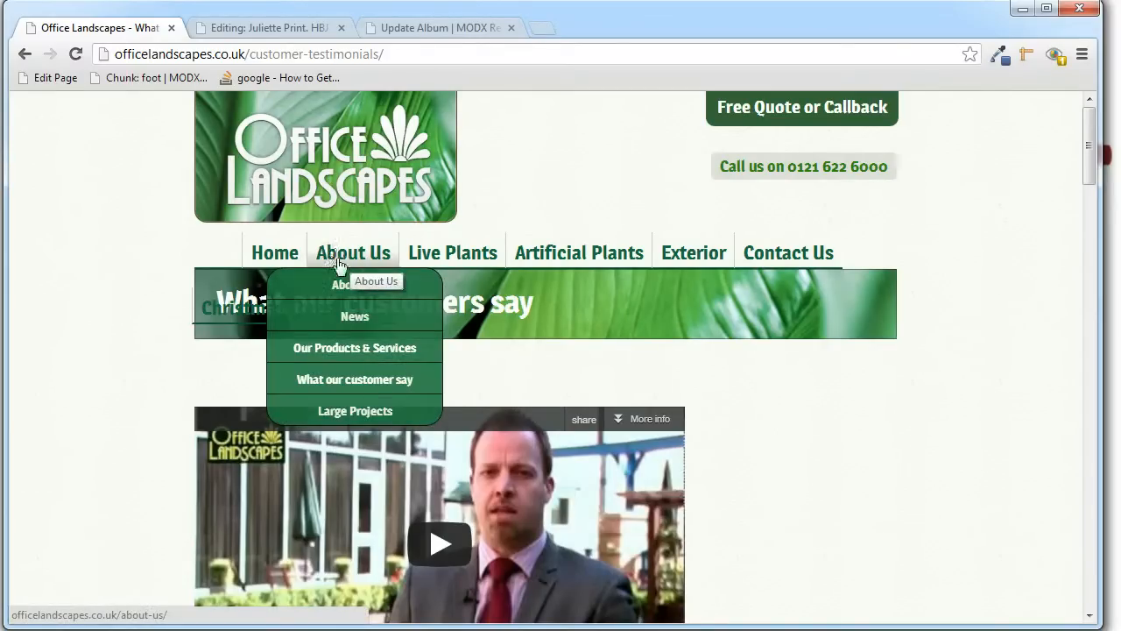
pyautogui.click(359, 321)
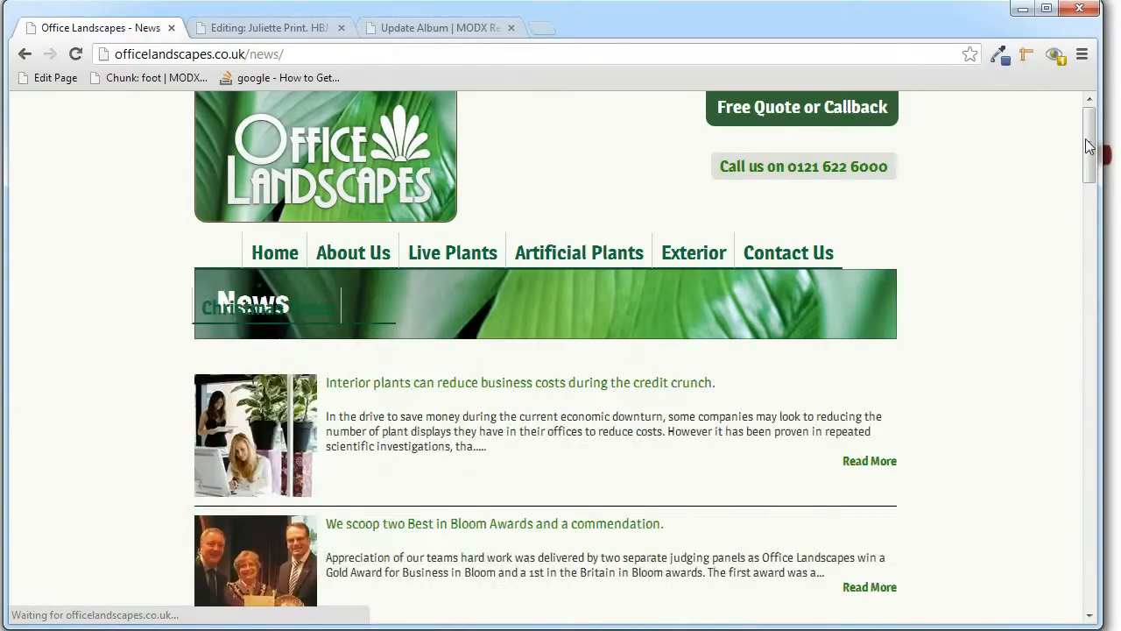
pyautogui.scroll(-2, 1089, 149)
pyautogui.click(328, 206)
# - Open the interior plants business costs article for editing in MODX and review its body text and symptoms table
pyautogui.click(262, 27)
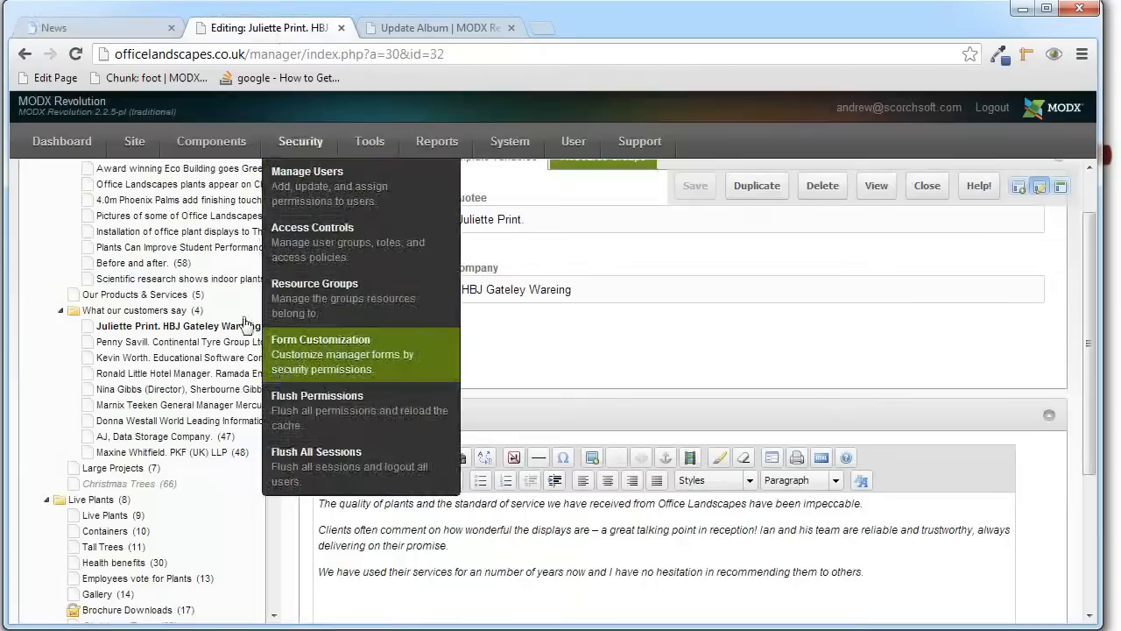
pyautogui.scroll(3, 202, 323)
pyautogui.click(193, 343)
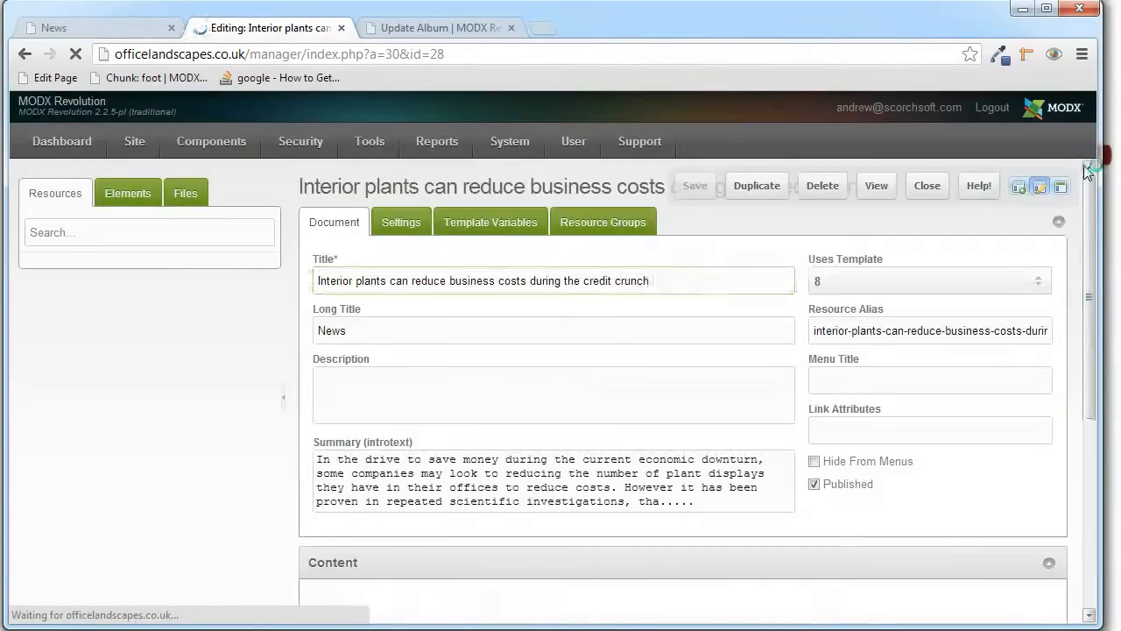
pyautogui.moveTo(1091, 195); pyautogui.dragTo(1094, 266)
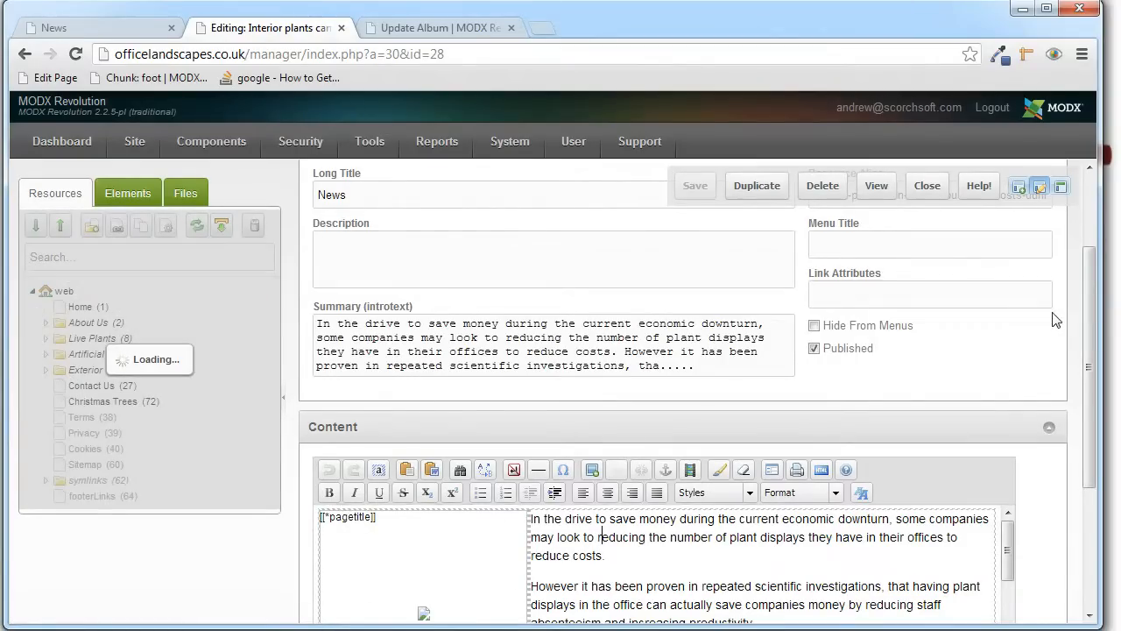
pyautogui.moveTo(1093, 307); pyautogui.dragTo(1087, 401)
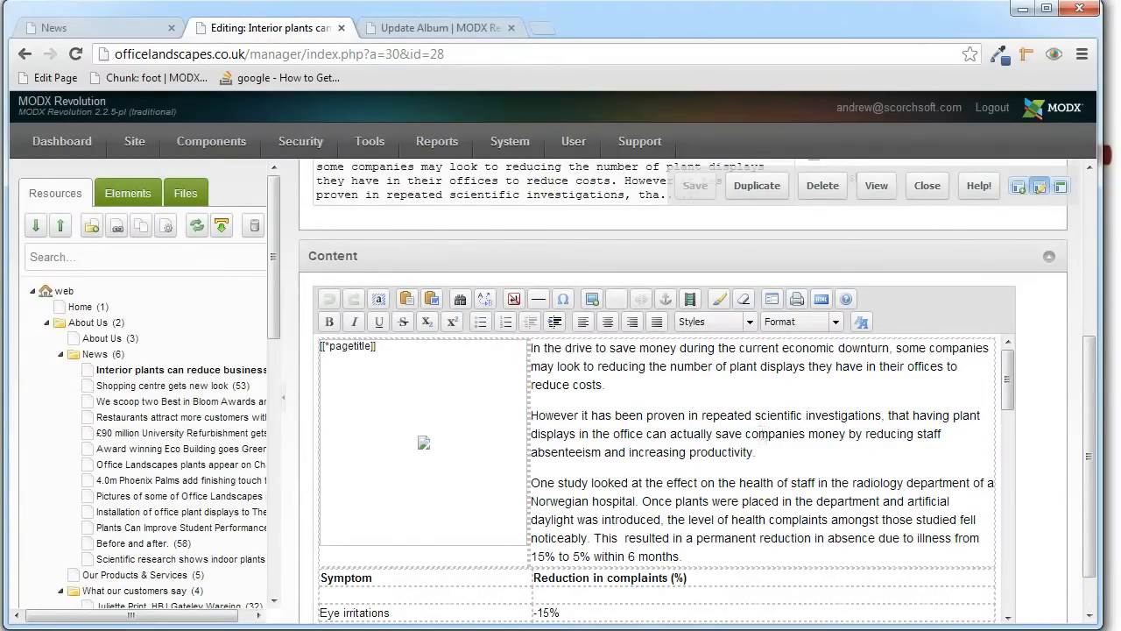
pyautogui.moveTo(1008, 393); pyautogui.dragTo(1008, 418)
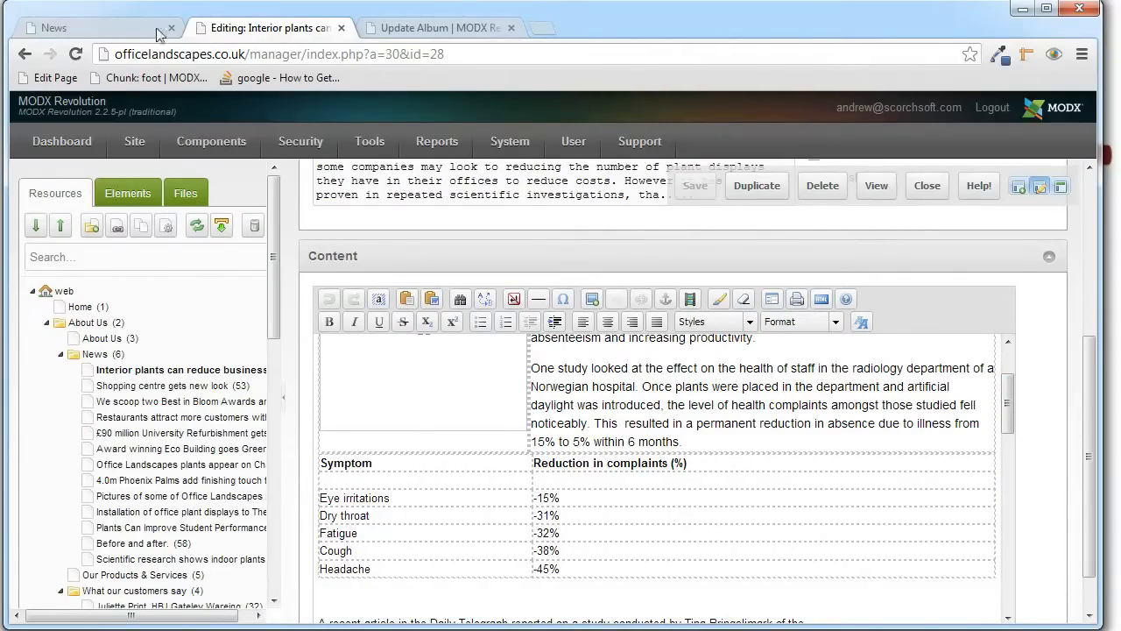
# - Read through the published interior plants article on the website, including its symptoms table and research text
pyautogui.click(92, 31)
pyautogui.scroll(-7, 731, 458)
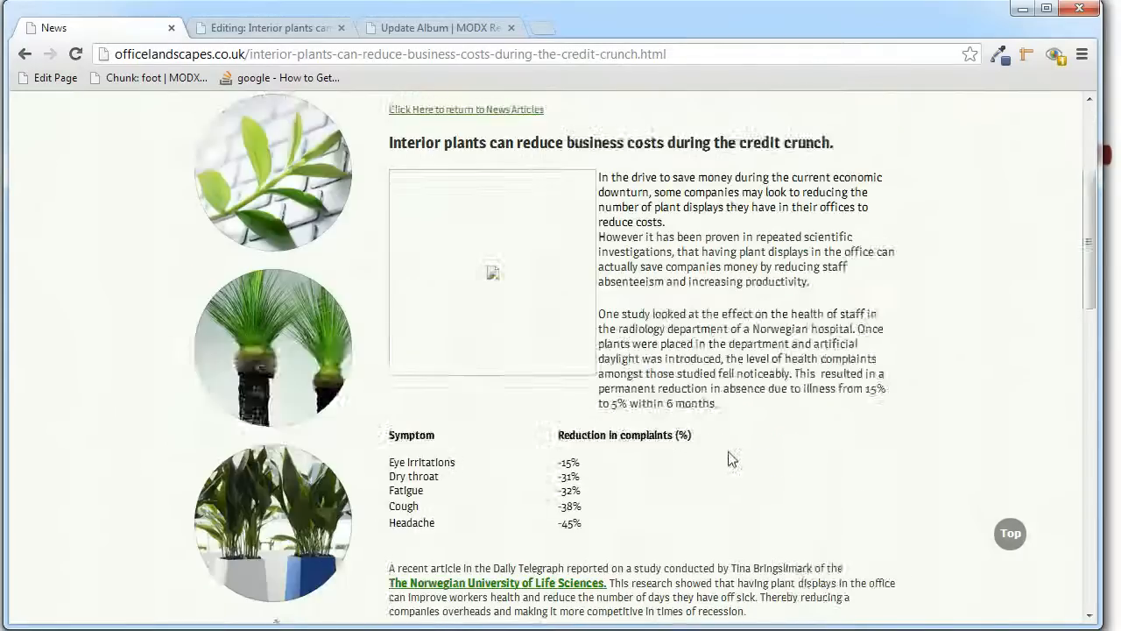
pyautogui.scroll(-1, 441, 382)
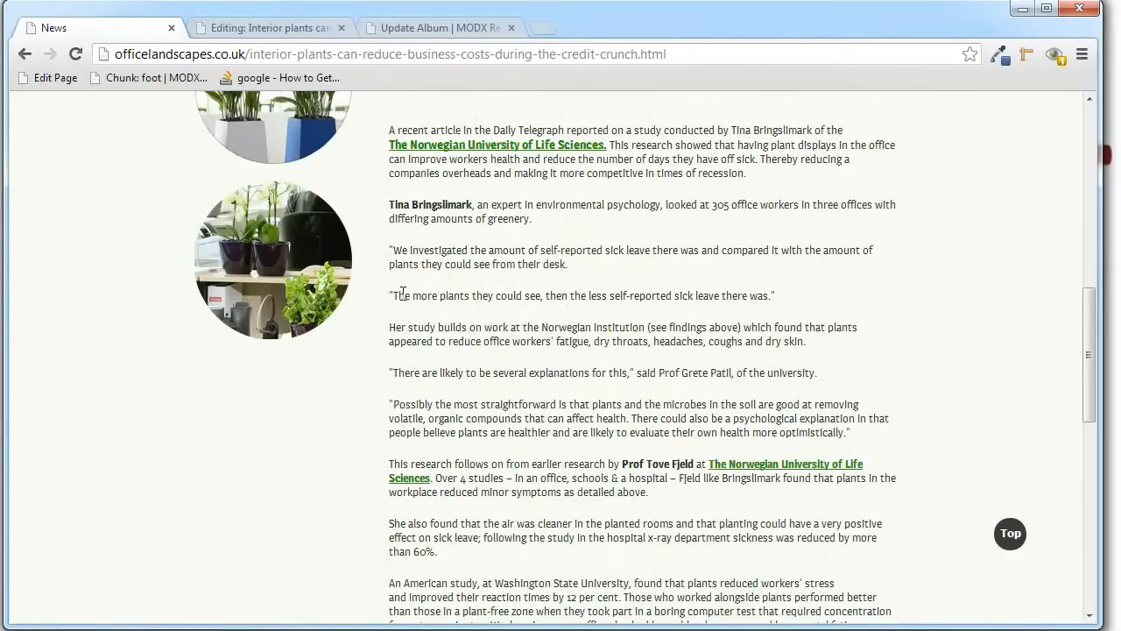
# - Select the Plants Can Improve Student Performance link under Related News stories in the article body and find that page's resource ID
pyautogui.click(287, 35)
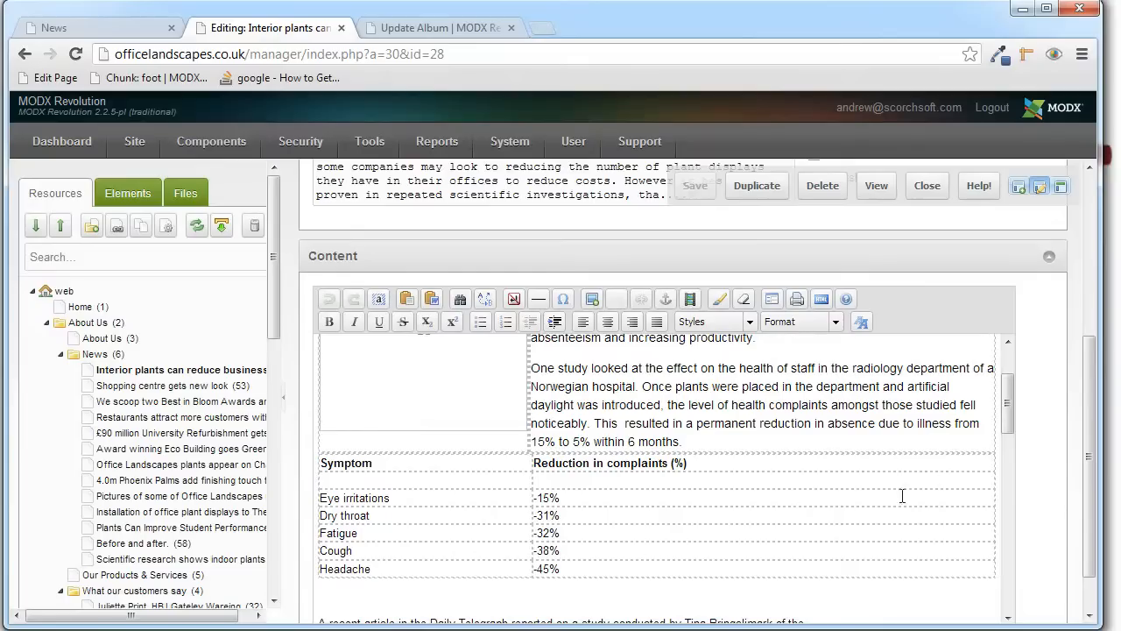
pyautogui.scroll(-1, 1021, 374)
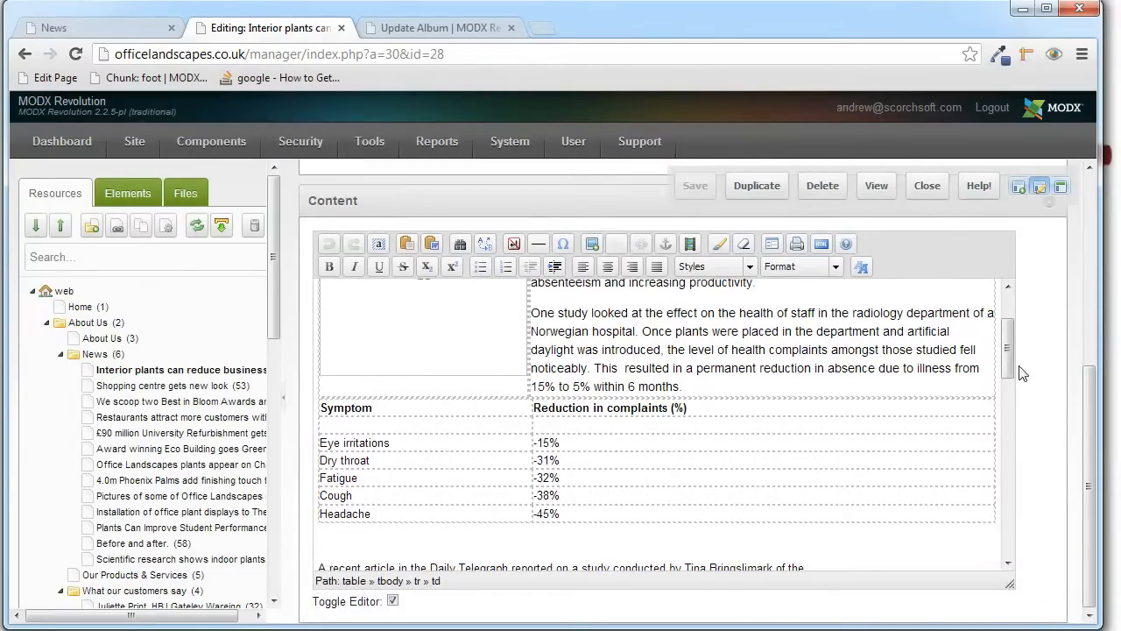
pyautogui.moveTo(1008, 345); pyautogui.dragTo(1009, 531)
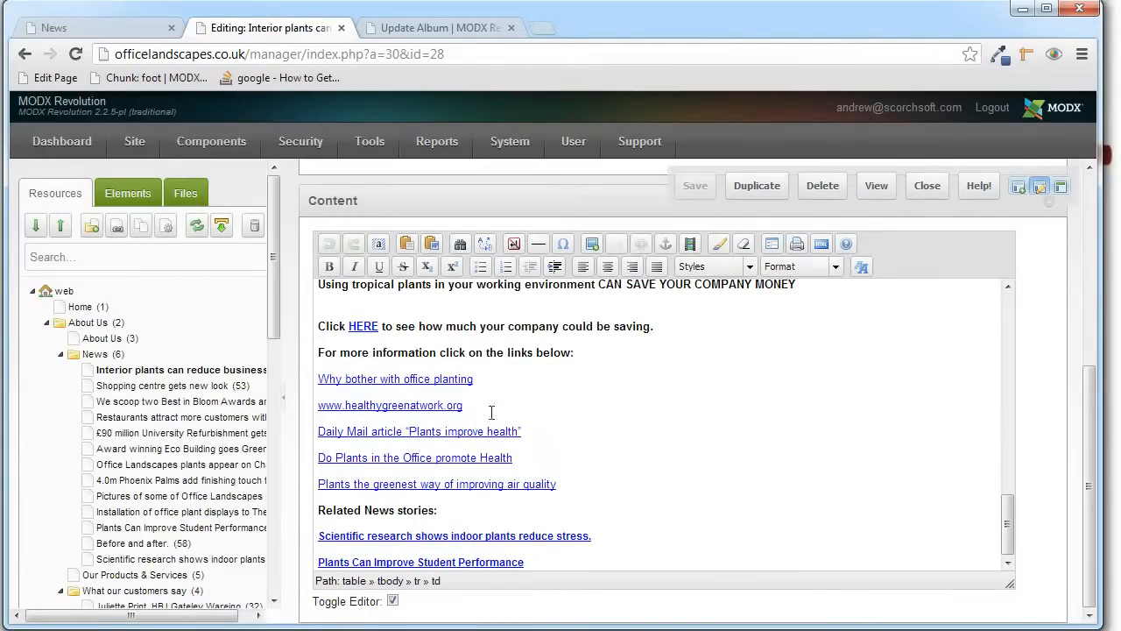
pyautogui.moveTo(539, 562); pyautogui.dragTo(318, 562)
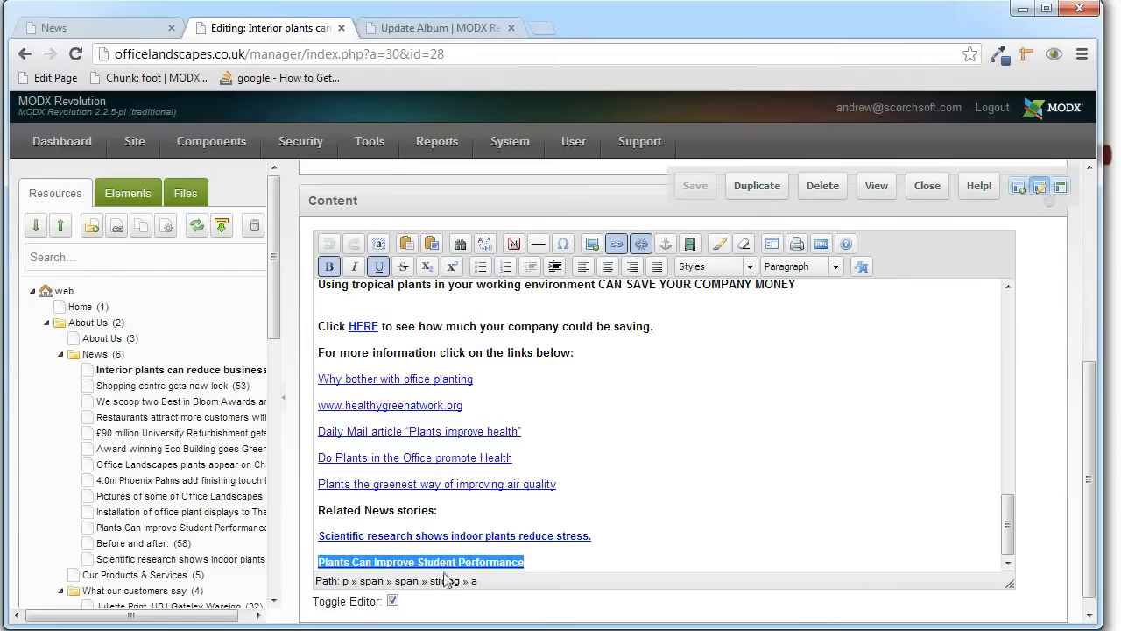
pyautogui.scroll(-1, 275, 251)
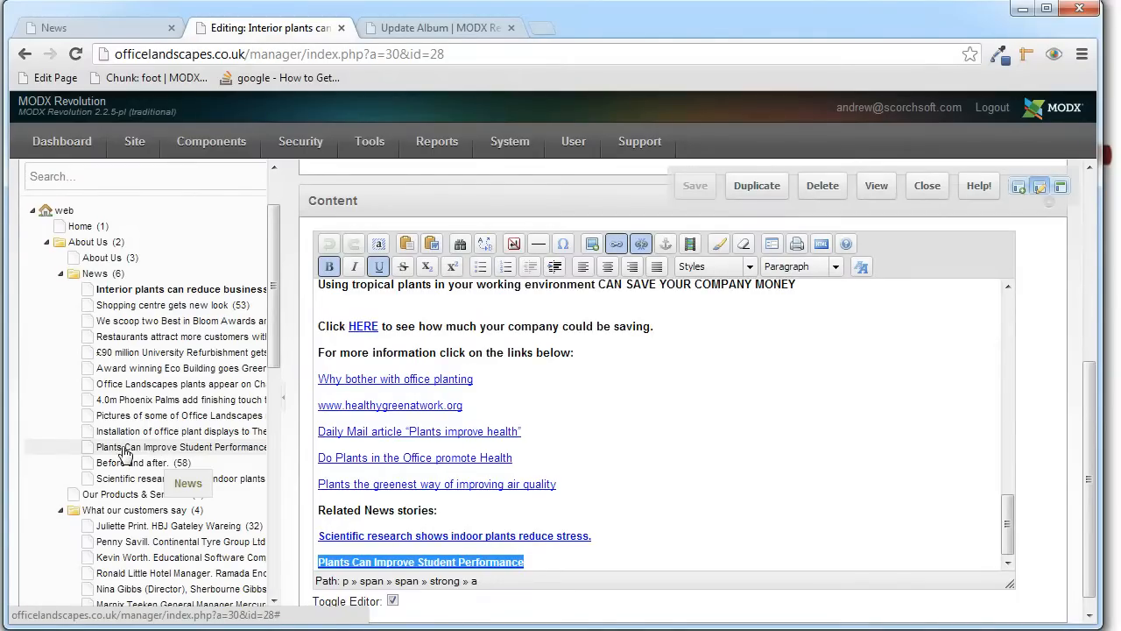
pyautogui.moveTo(324, 445); pyautogui.dragTo(372, 438)
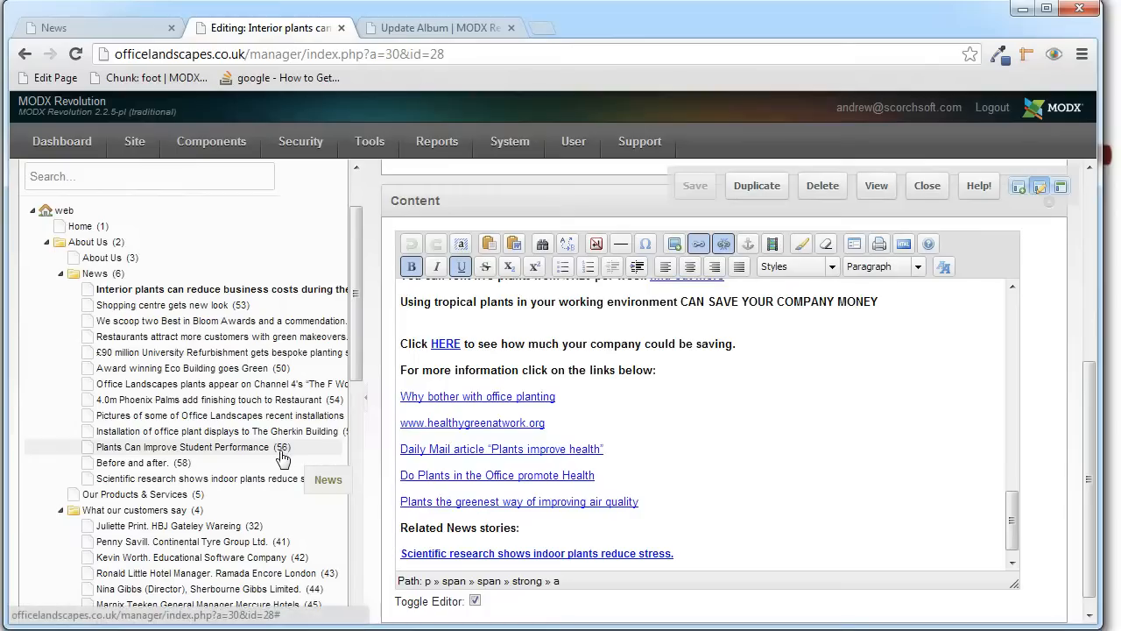
pyautogui.moveTo(364, 454); pyautogui.dragTo(302, 452)
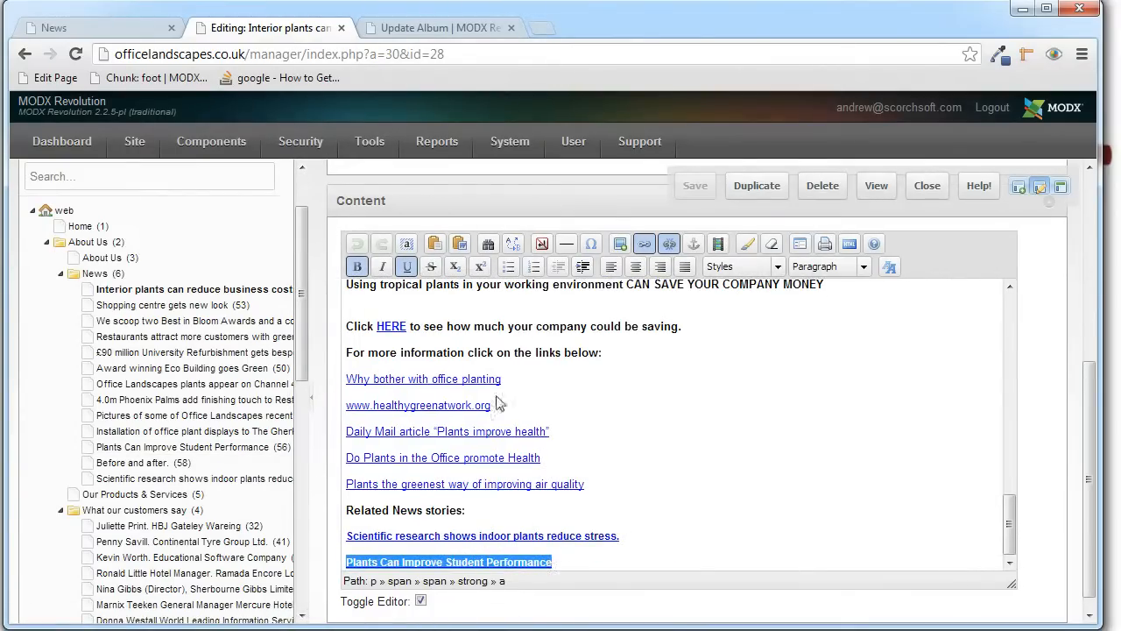
# - Inspect the selected link's URL, cancel the link settings and look back through the article body
pyautogui.click(644, 244)
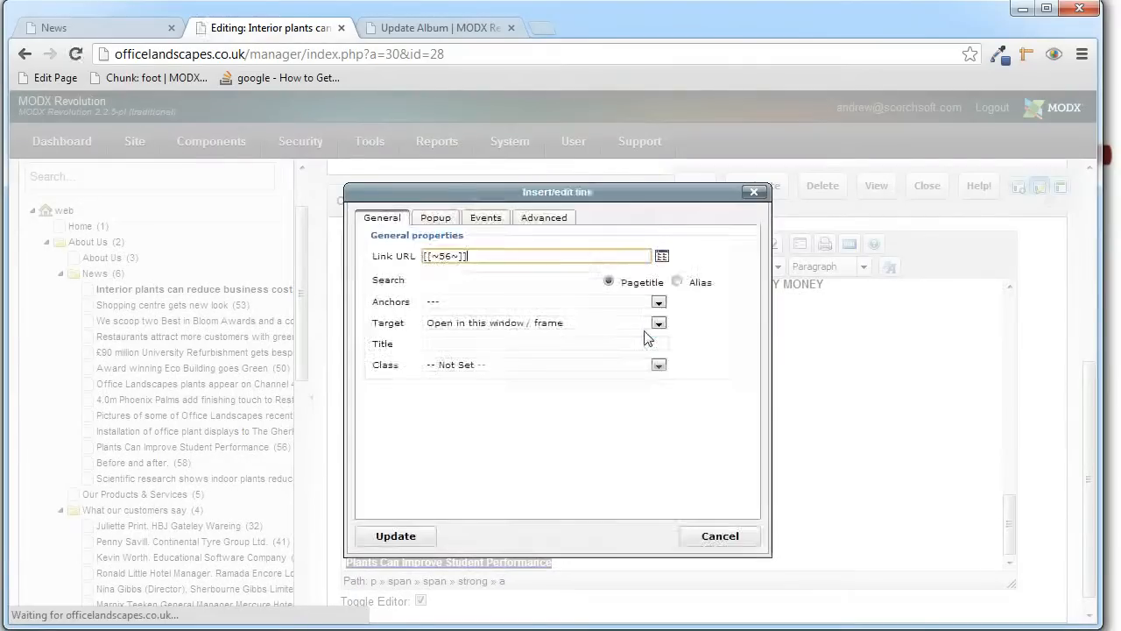
pyautogui.moveTo(481, 256); pyautogui.dragTo(427, 256)
pyautogui.click(507, 256)
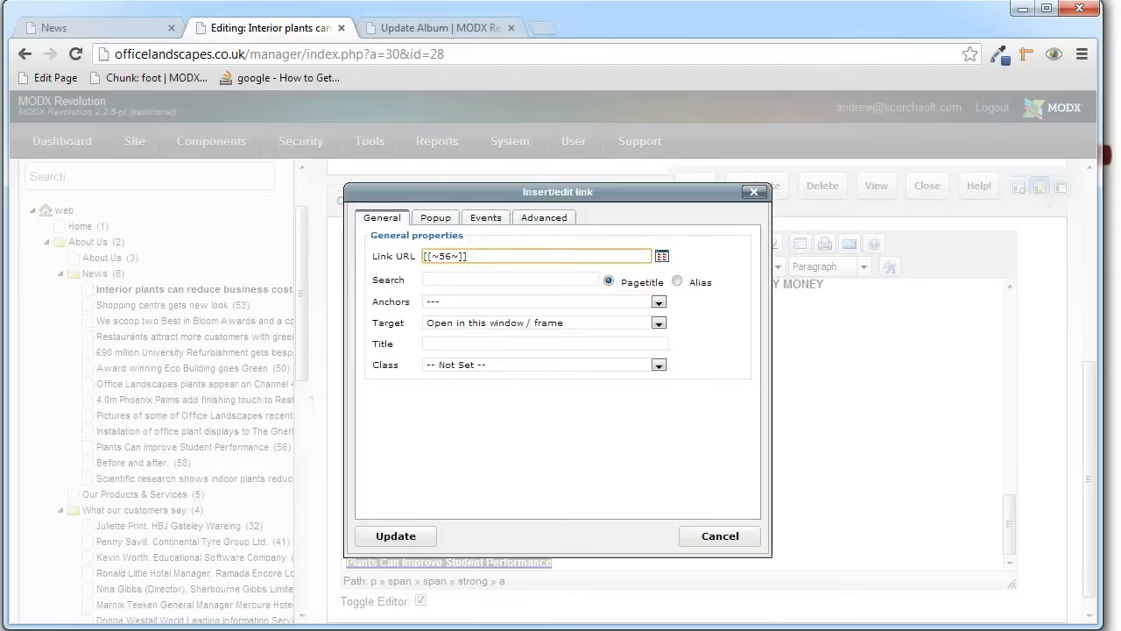
pyautogui.click(836, 630)
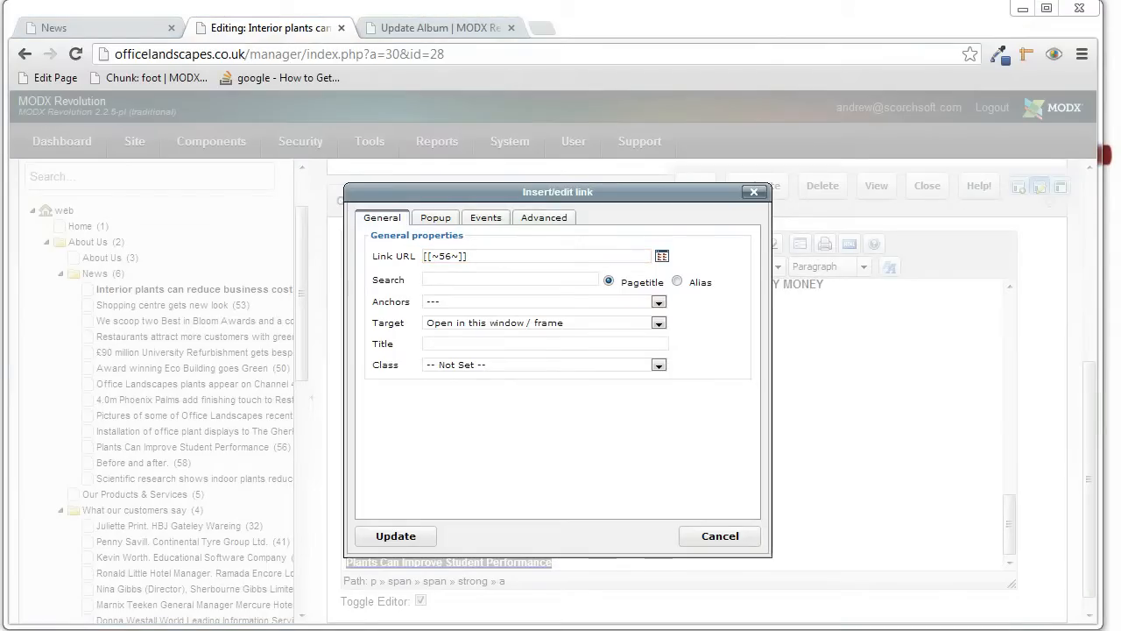
pyautogui.click(714, 536)
pyautogui.click(728, 461)
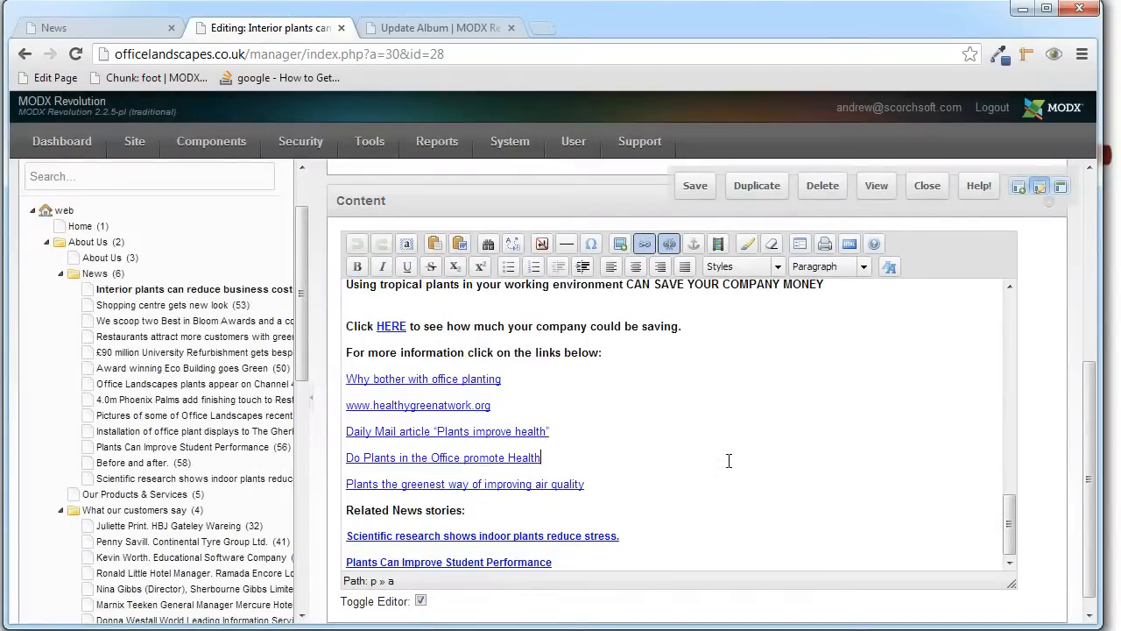
pyautogui.scroll(3, 728, 461)
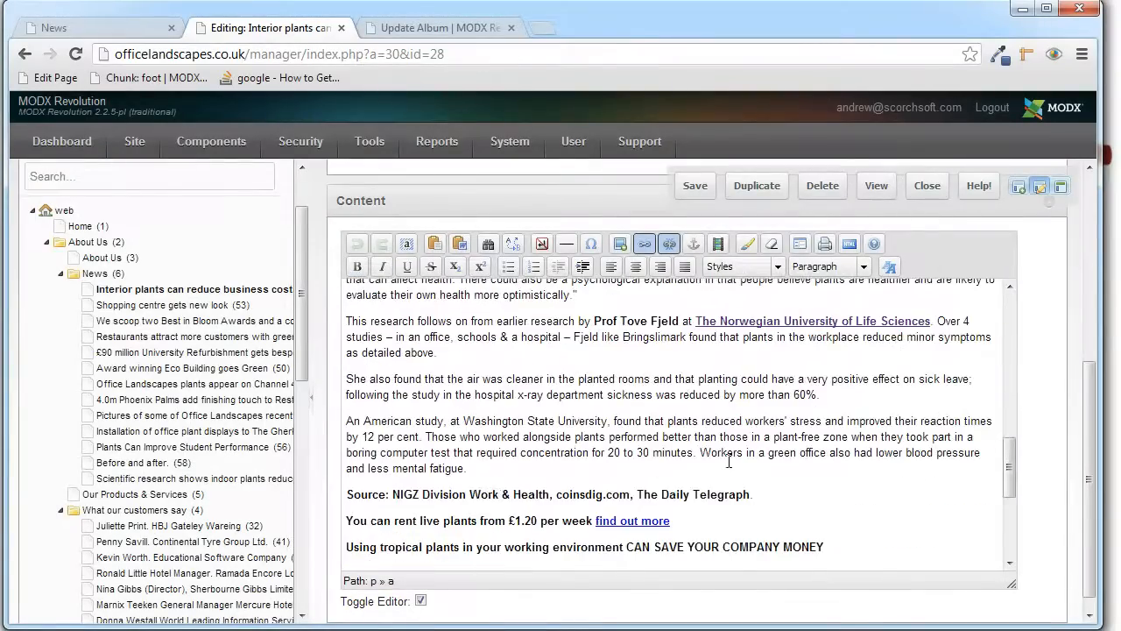
pyautogui.scroll(4, 728, 461)
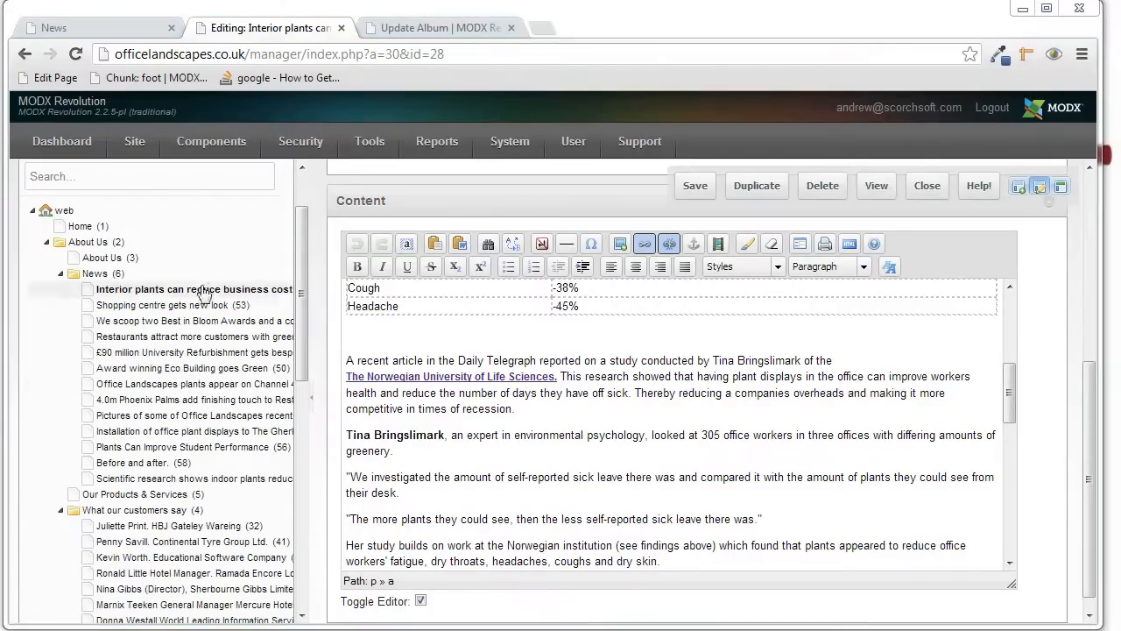
# - Open the Live Plants page for editing from the resource tree and show its body content
pyautogui.scroll(-5, 263, 422)
pyautogui.click(114, 394)
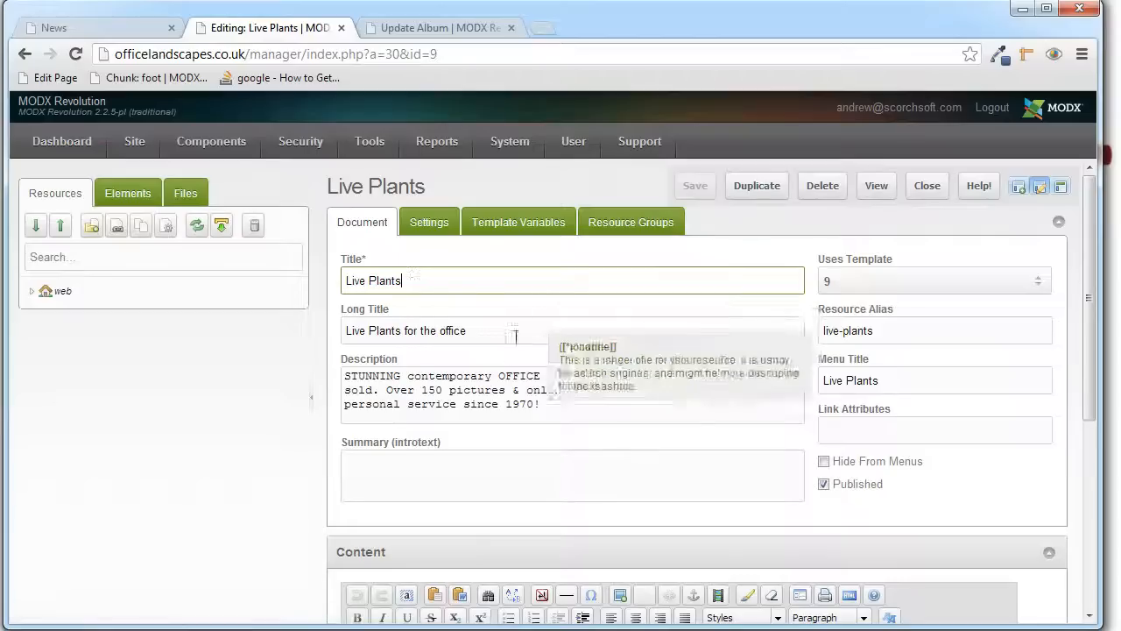
pyautogui.scroll(-2, 1091, 418)
pyautogui.scroll(-2, 1091, 419)
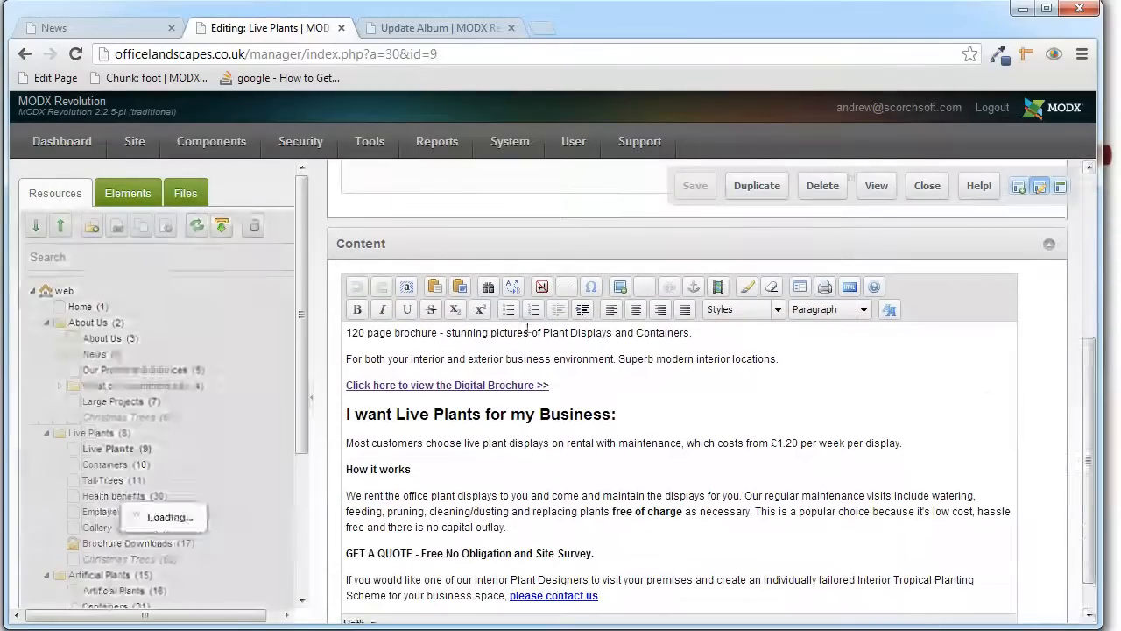
# - Select the Click here to view the Digital Brochure link, inspect its full URL and cancel the link settings
pyautogui.moveTo(549, 385); pyautogui.dragTo(348, 378)
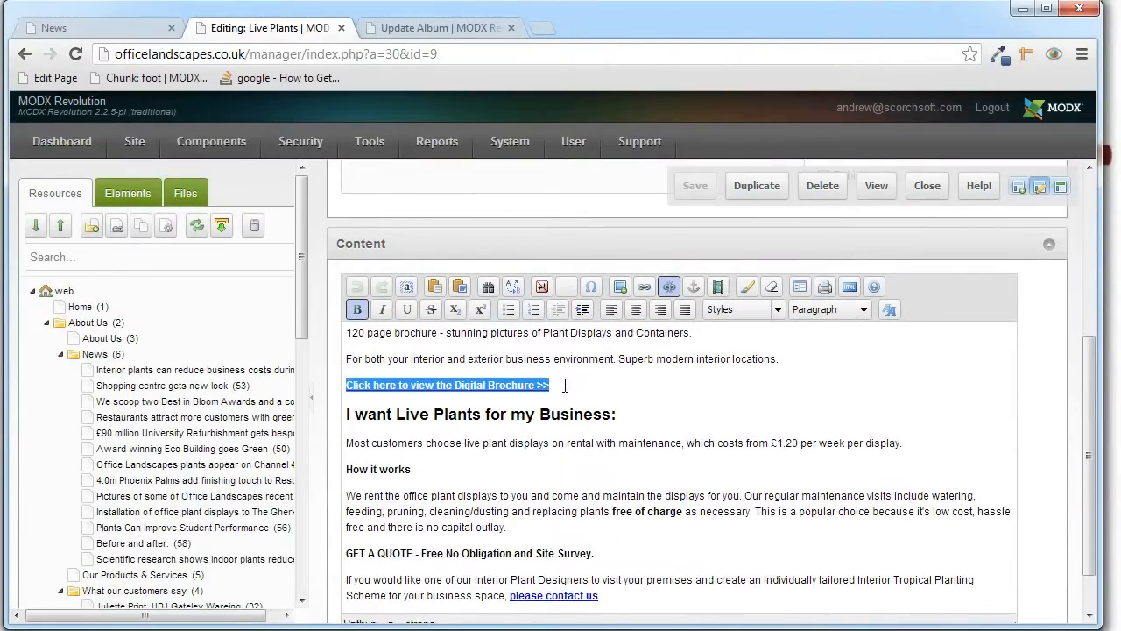
pyautogui.click(644, 287)
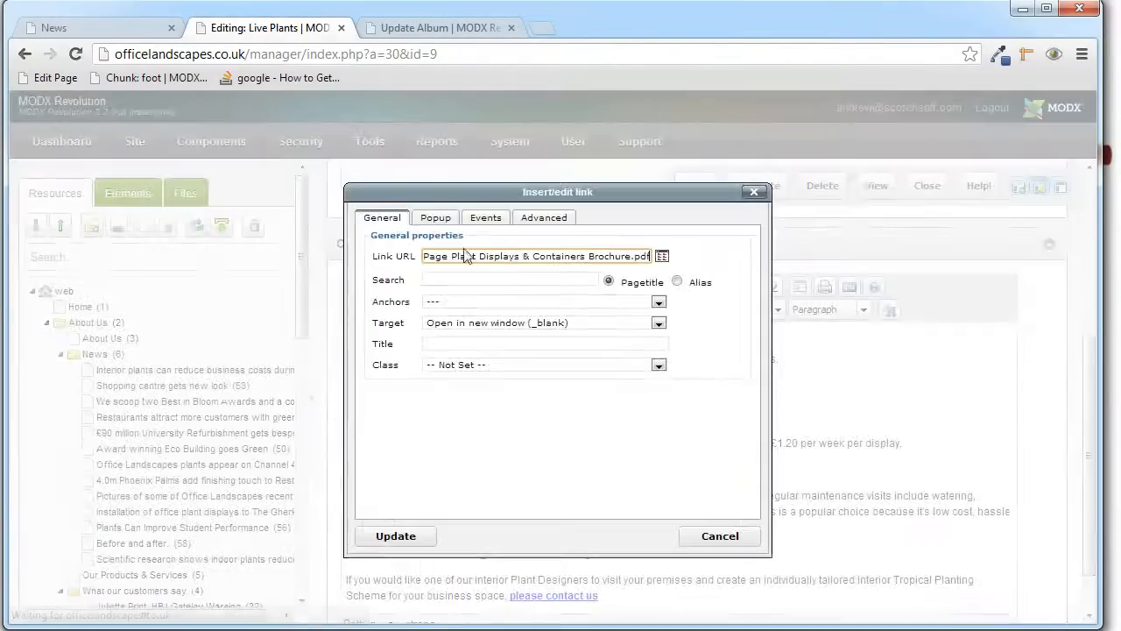
pyautogui.press('Left')
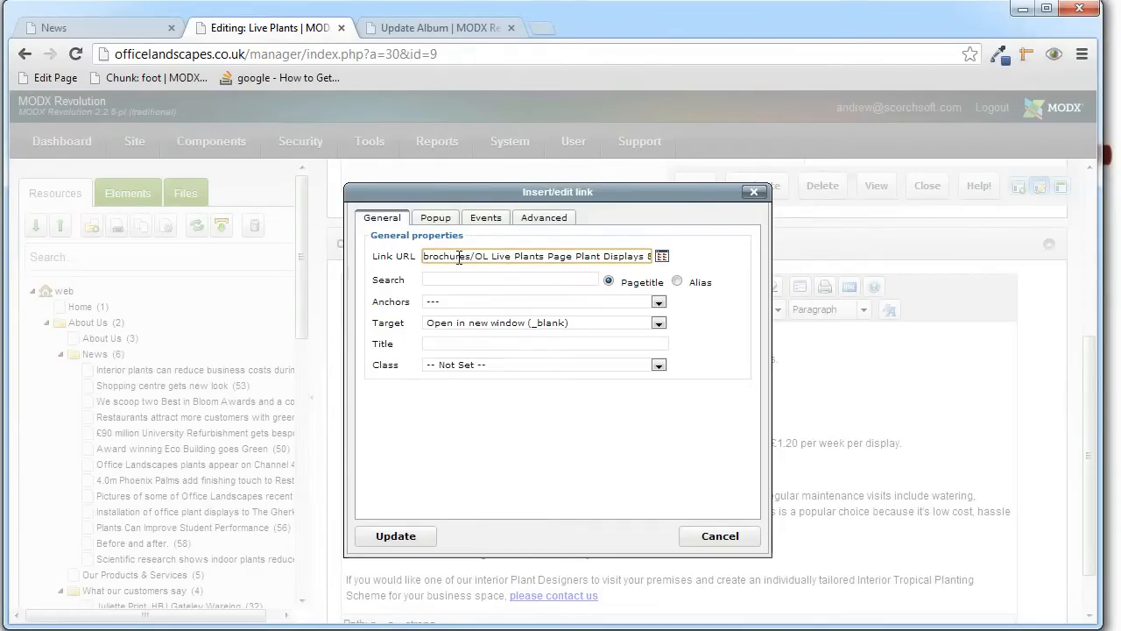
pyautogui.click(718, 540)
# - Show the site's file tree and expand the brochures folder inside Media to view its PDF files
pyautogui.click(185, 194)
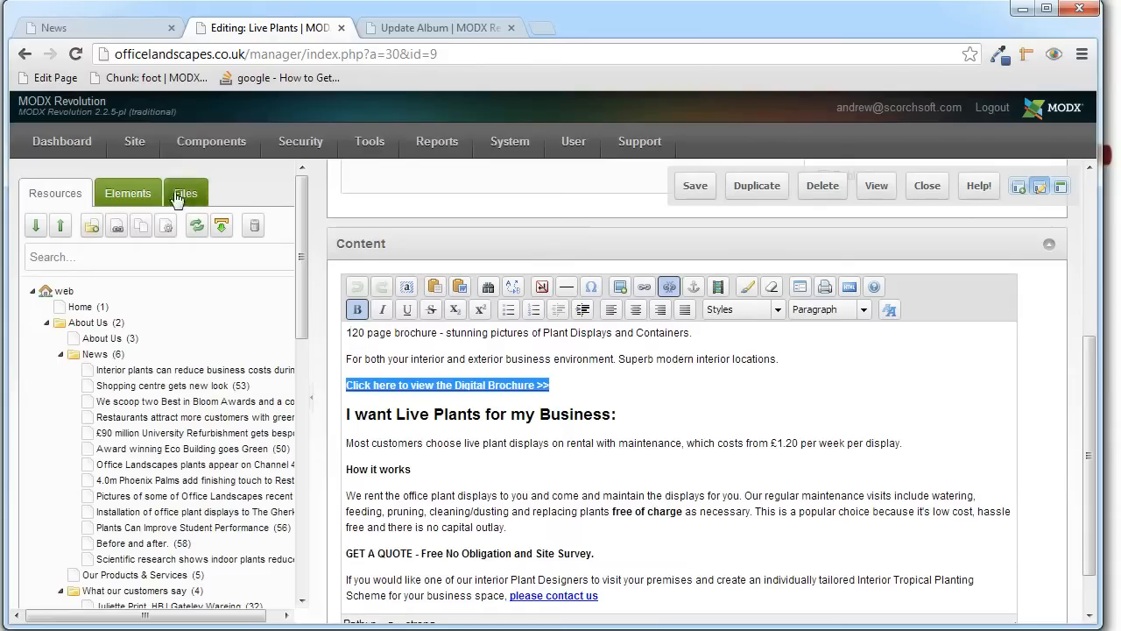
pyautogui.click(66, 290)
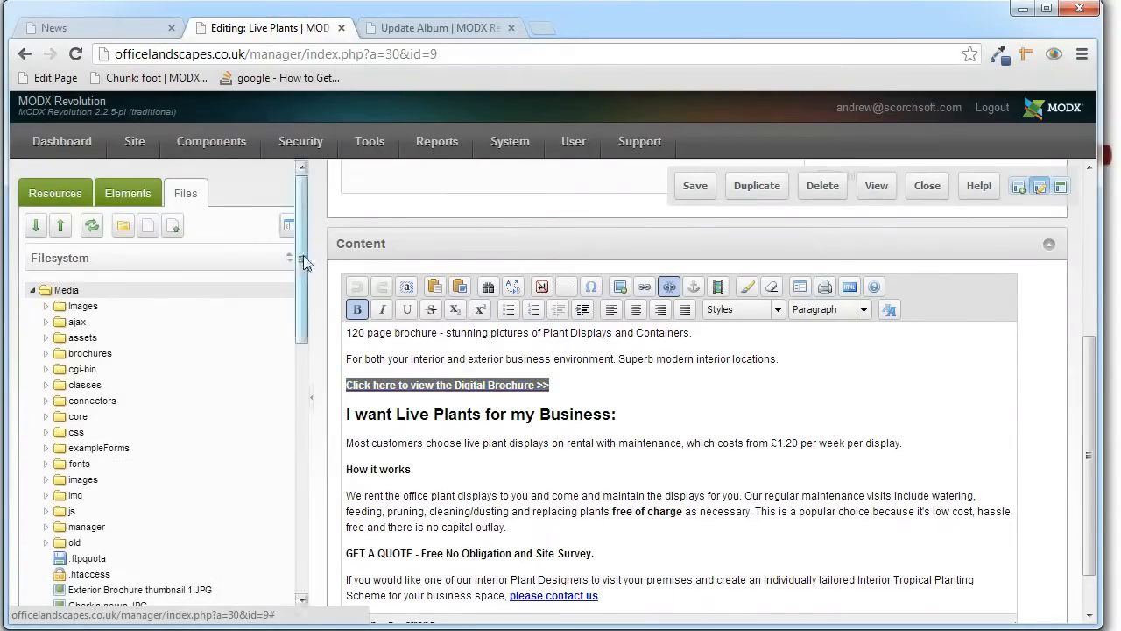
pyautogui.moveTo(303, 259); pyautogui.dragTo(302, 294)
pyautogui.click(84, 265)
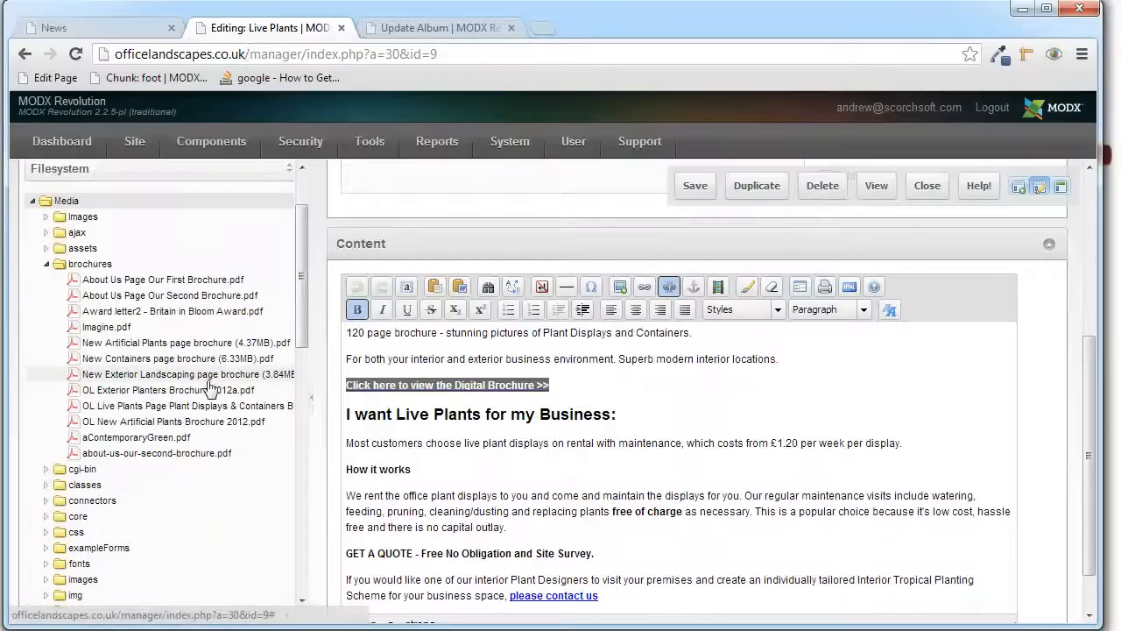
# - View the published Live Plants page on the website, open its digital brochure PDF and close the PDF again
pyautogui.click(93, 30)
pyautogui.scroll(6, 594, 319)
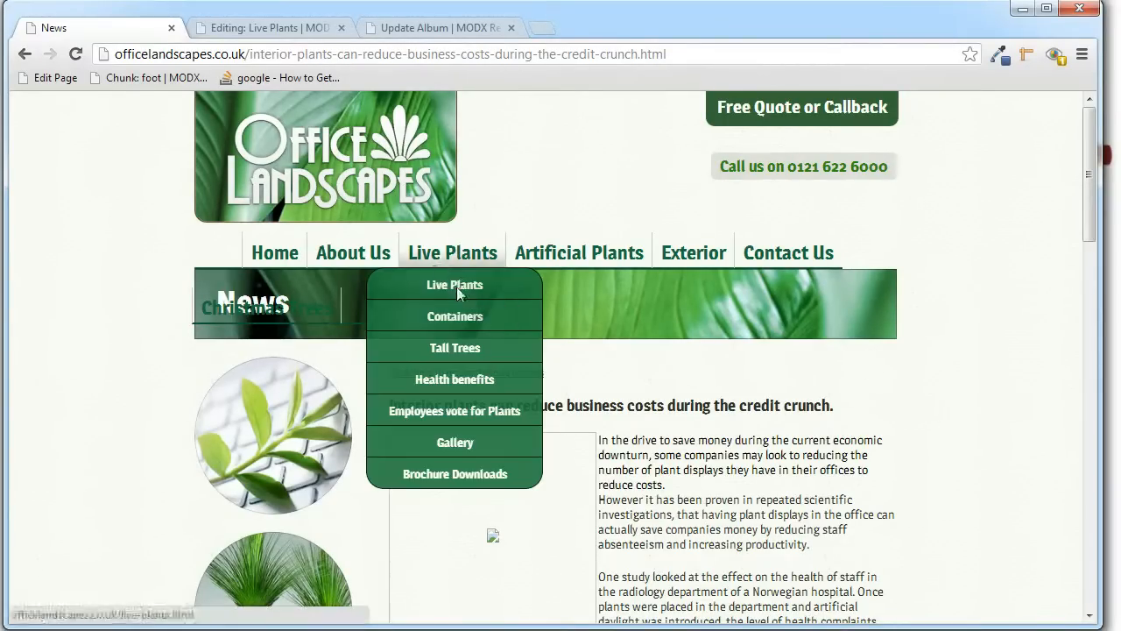
pyautogui.click(460, 289)
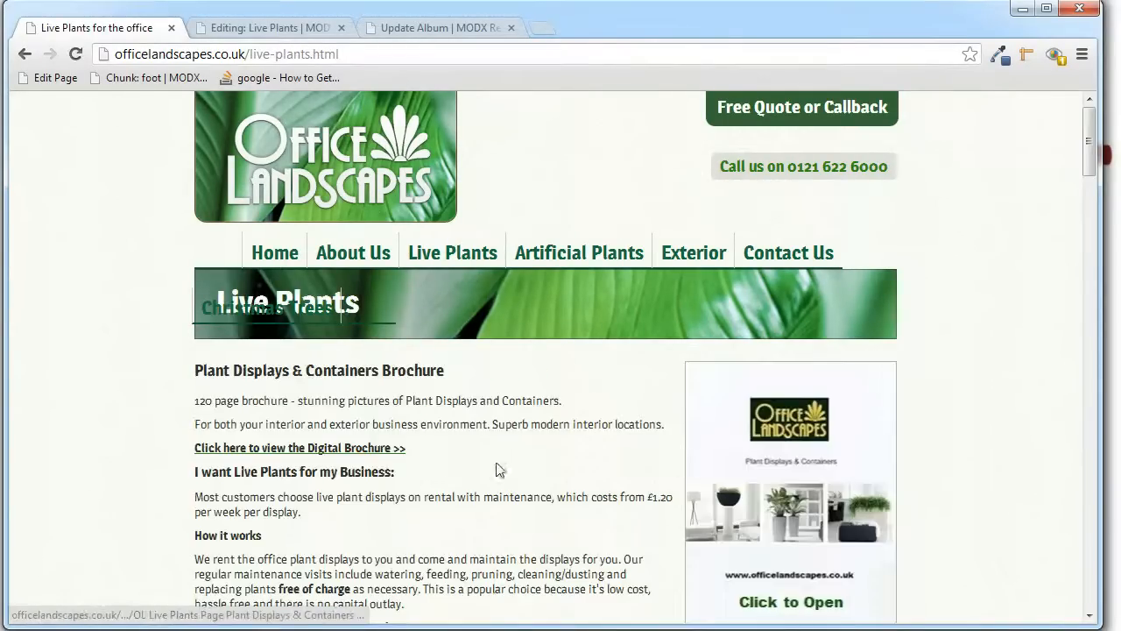
pyautogui.scroll(-1, 452, 457)
pyautogui.click(314, 360)
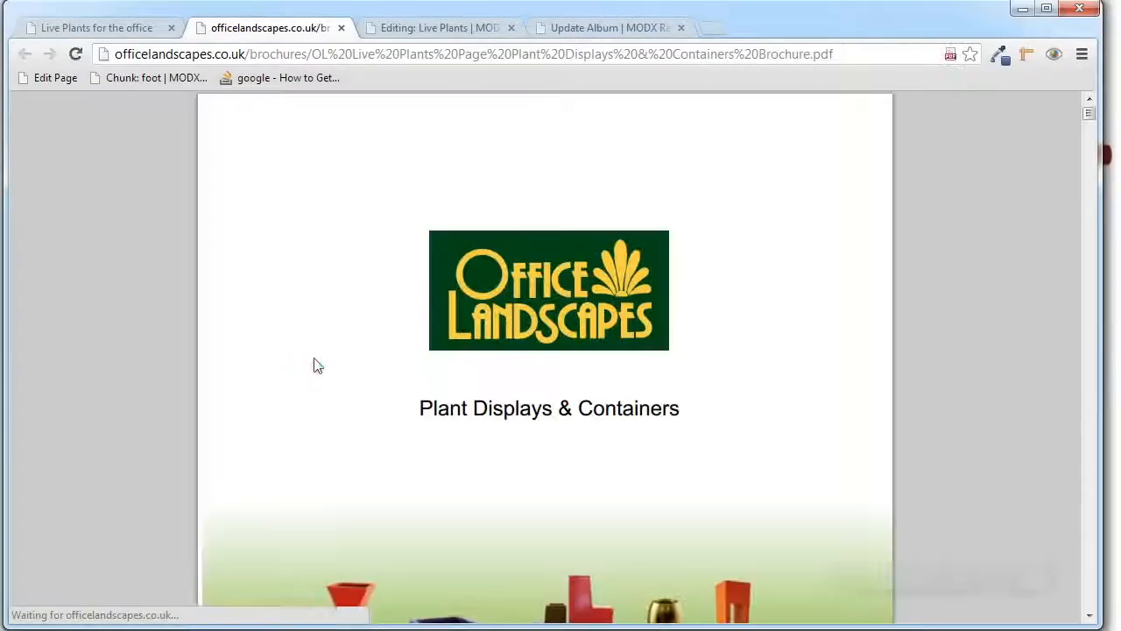
pyautogui.click(341, 28)
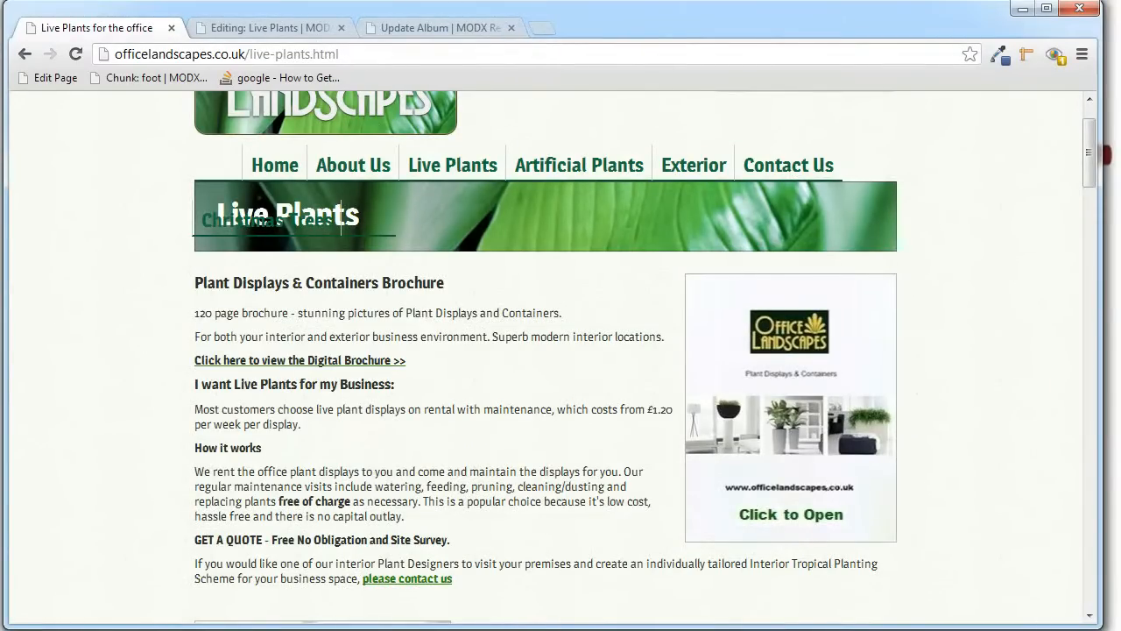
# - Return to the MODX file tree and queue IMG_20122012_141909.png from the Desktop for upload
pyautogui.click(280, 27)
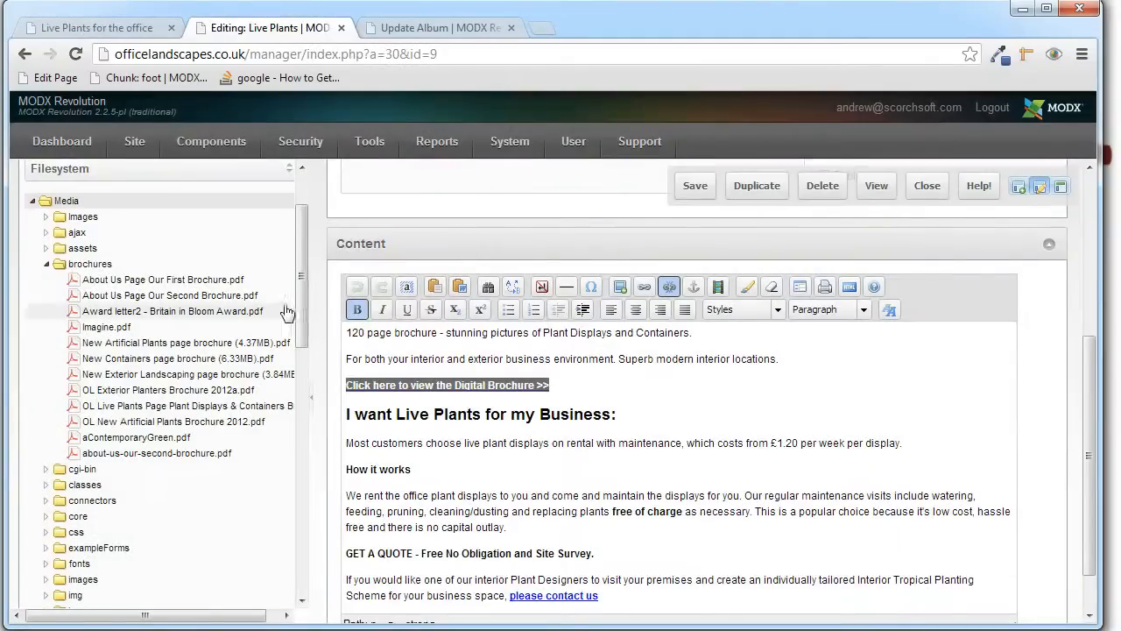
pyautogui.moveTo(306, 318); pyautogui.dragTo(319, 239)
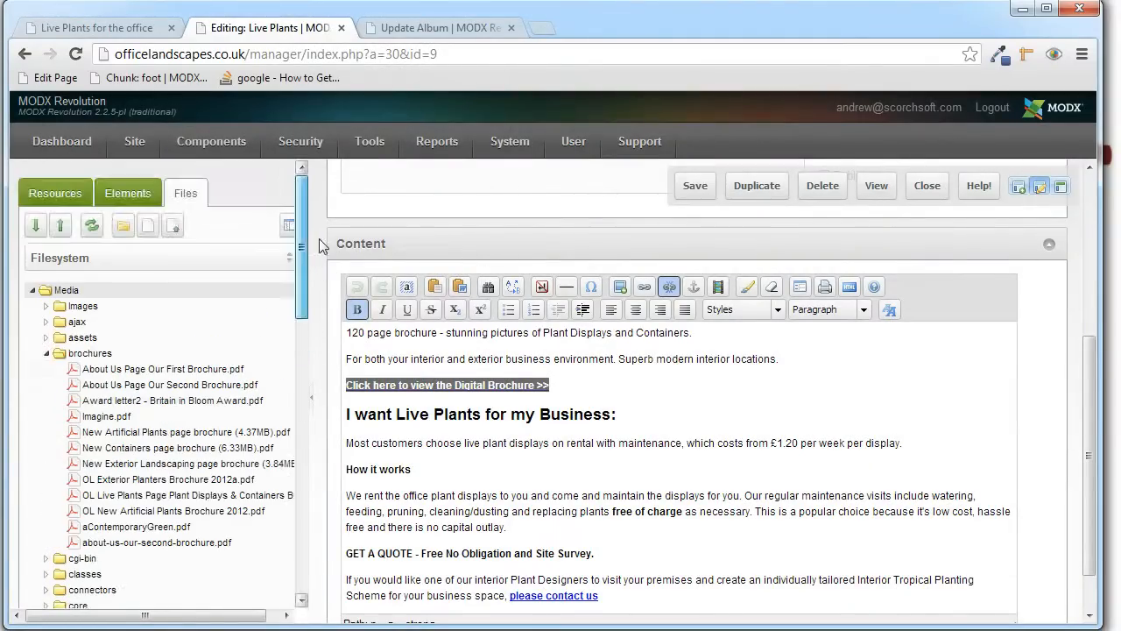
pyautogui.click(173, 226)
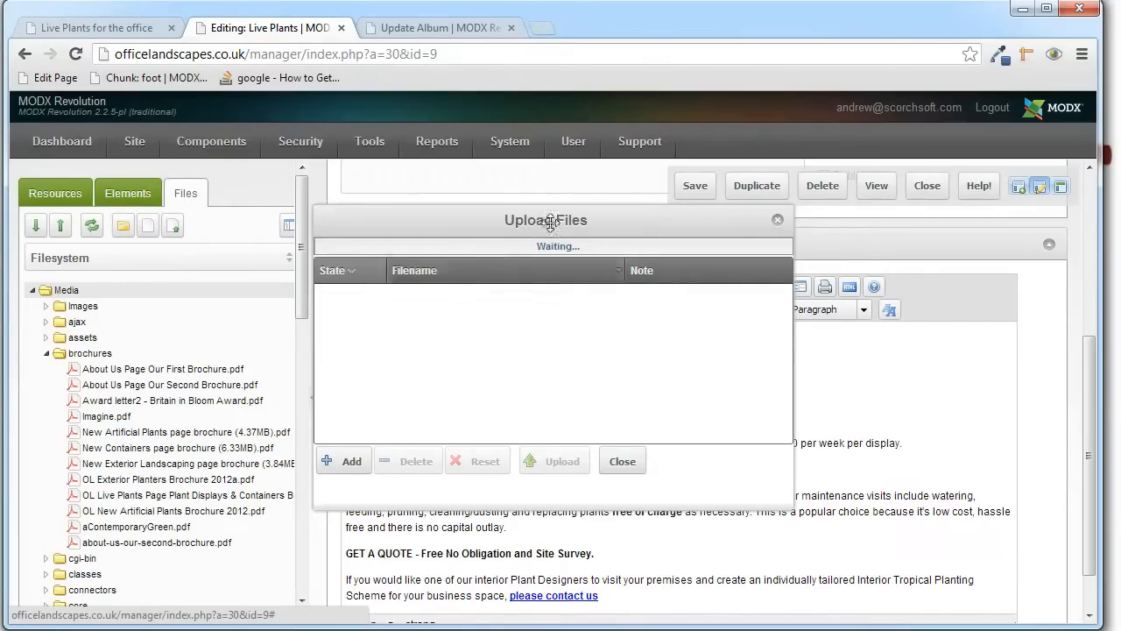
pyautogui.click(348, 461)
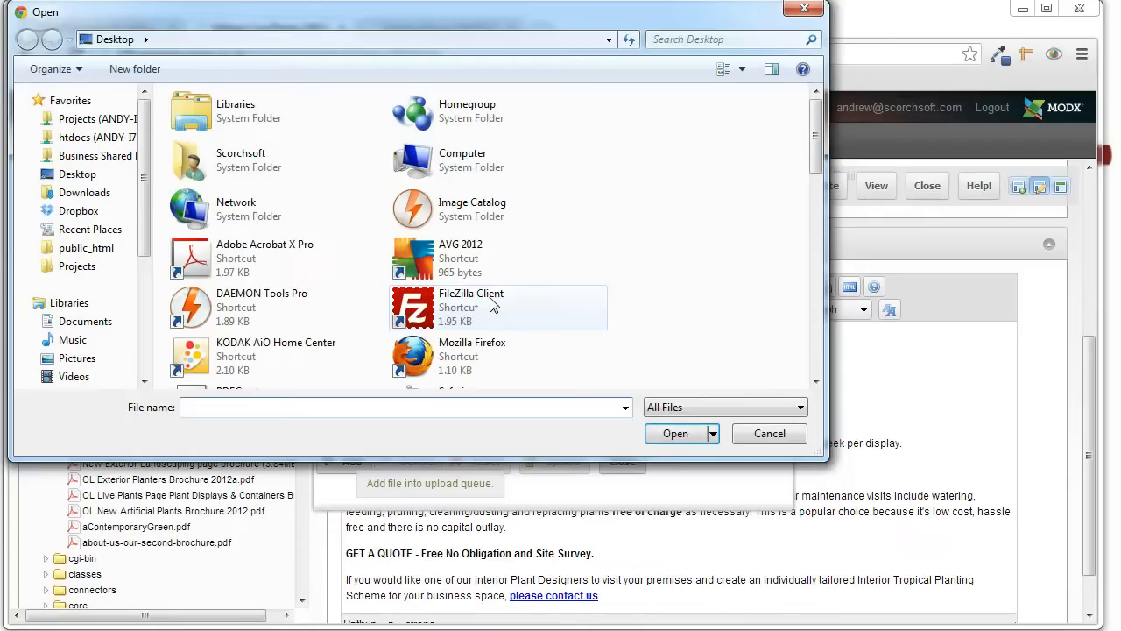
pyautogui.moveTo(815, 142); pyautogui.dragTo(821, 294)
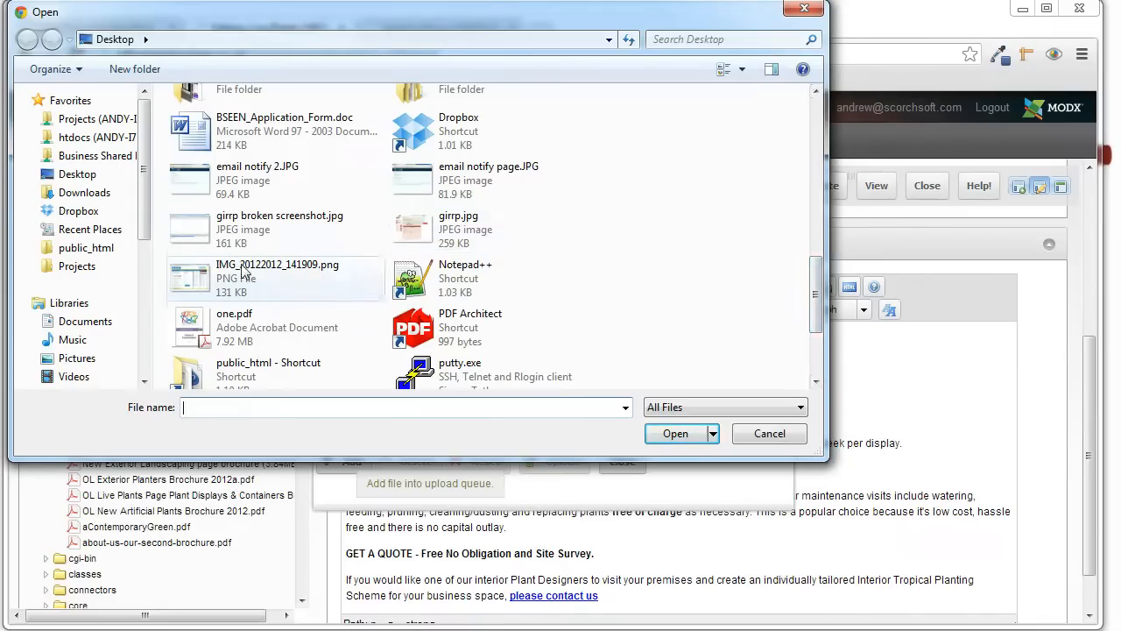
pyautogui.click(298, 329)
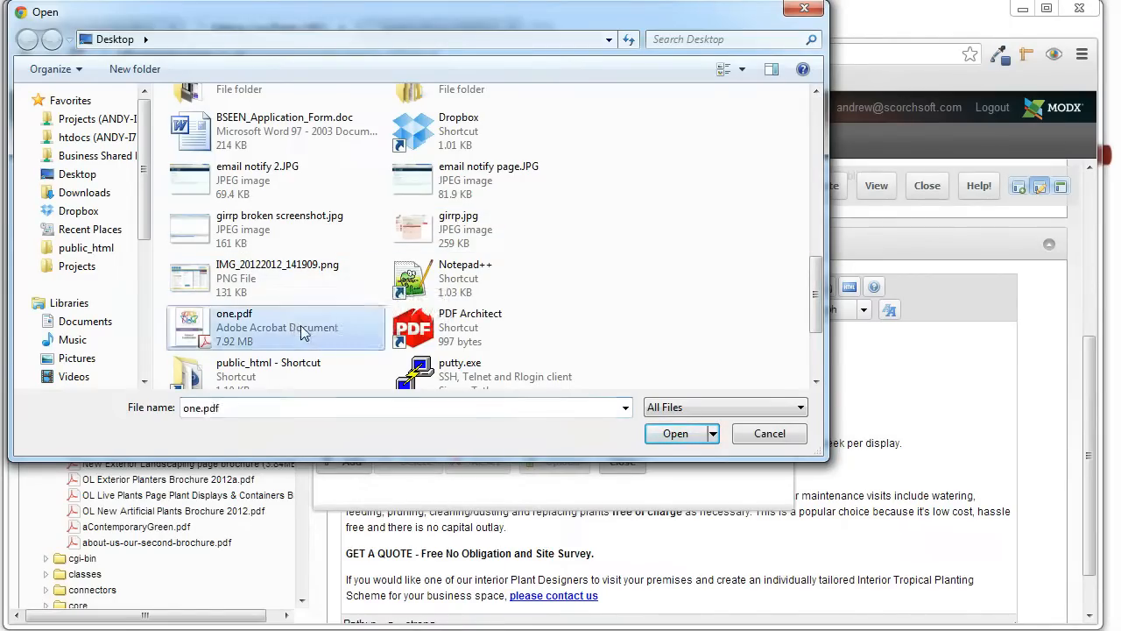
pyautogui.click(264, 289)
pyautogui.click(672, 433)
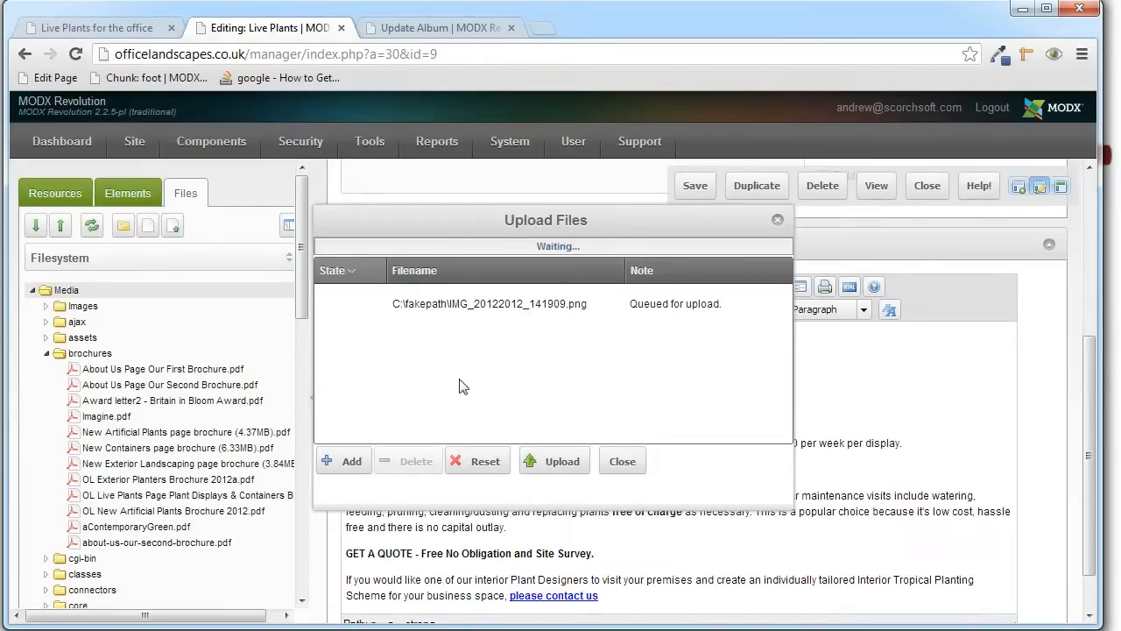
# - Upload the queued image, close the upload dialog and locate the file in the Media file tree
pyautogui.click(536, 469)
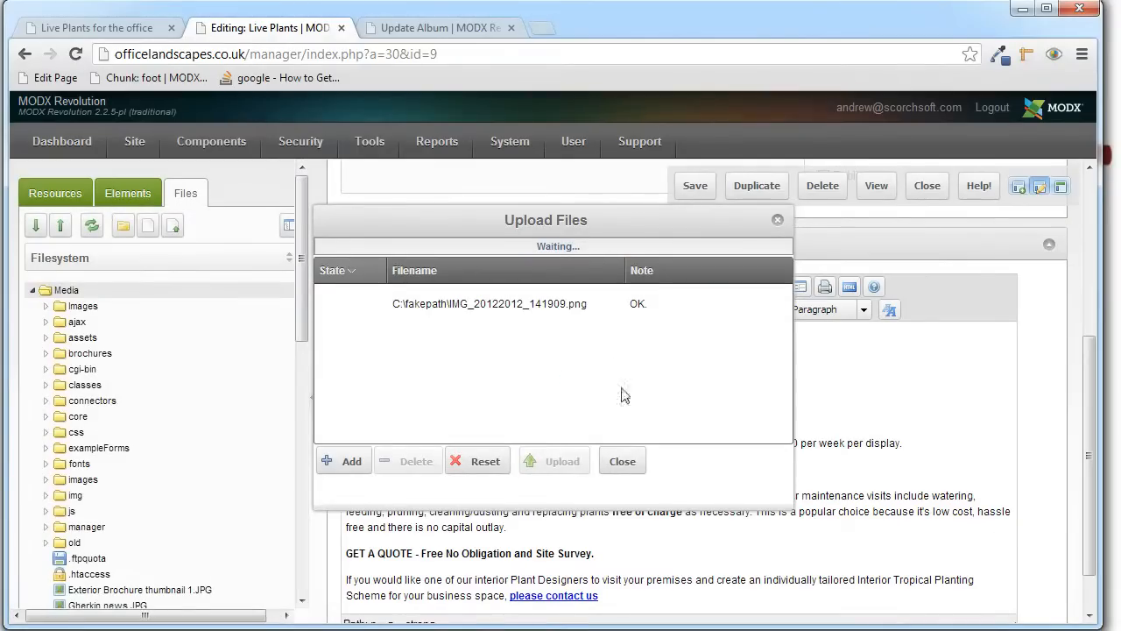
pyautogui.click(622, 462)
pyautogui.moveTo(301, 266); pyautogui.dragTo(311, 462)
pyautogui.scroll(4, 164, 322)
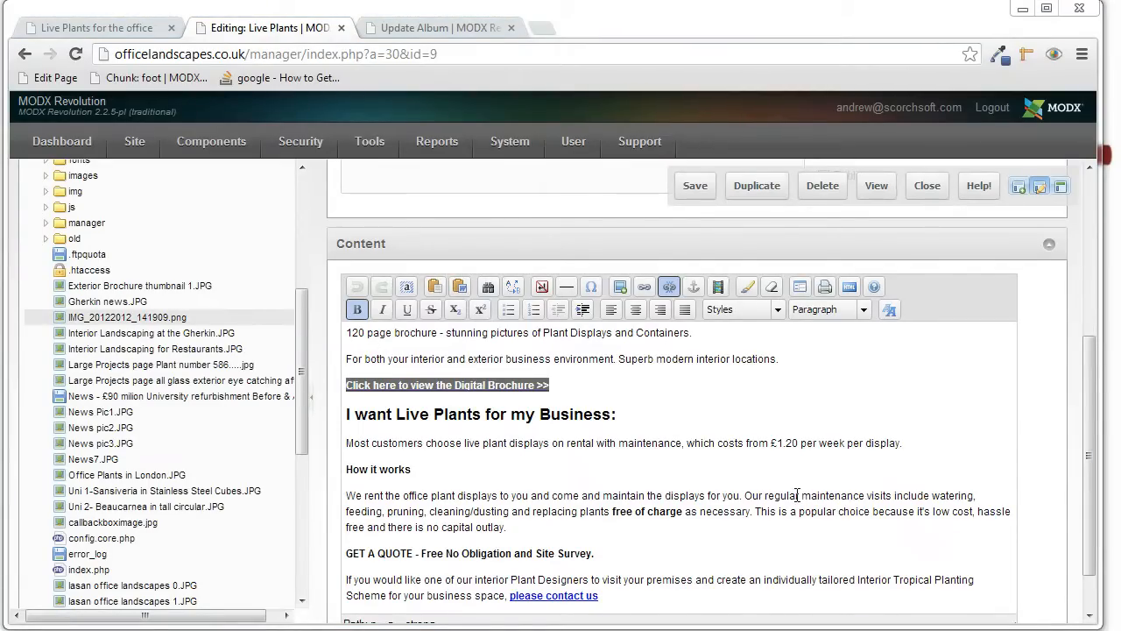
# - Select the please contact us link text in the last paragraph of the Live Plants content
pyautogui.click(743, 473)
pyautogui.scroll(-1, 712, 438)
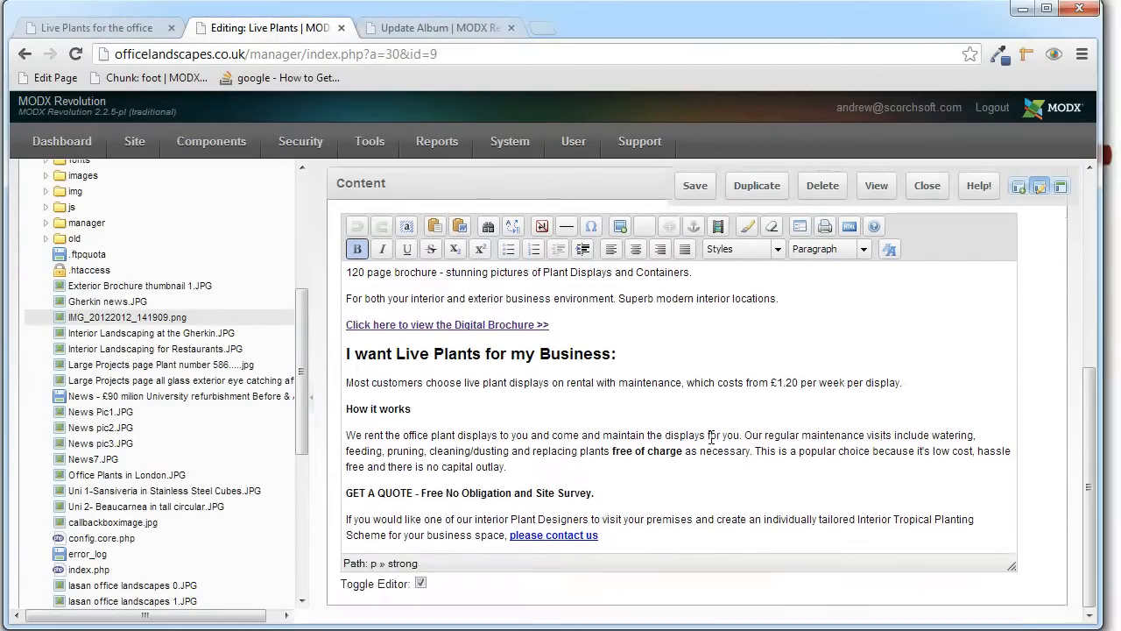
pyautogui.hotkey('shift', 'Left')
pyautogui.hotkey('shift', 'Left')
pyautogui.hotkey('shift', 'Left')
pyautogui.hotkey('shift', 'Left')
pyautogui.hotkey('shift', 'Left')
pyautogui.hotkey('shift', 'Left')
pyautogui.hotkey('shift', 'Left')
pyautogui.hotkey('shift', 'Left')
pyautogui.hotkey('shift', 'Left')
pyautogui.hotkey('shift', 'Left')
pyautogui.hotkey('shift', 'Left')
pyautogui.hotkey('shift', 'Left')
pyautogui.hotkey('shift', 'Left')
pyautogui.hotkey('shift', 'Left')
pyautogui.hotkey('shift', 'Left')
pyautogui.hotkey('shift', 'Left')
pyautogui.hotkey('shift', 'Left')
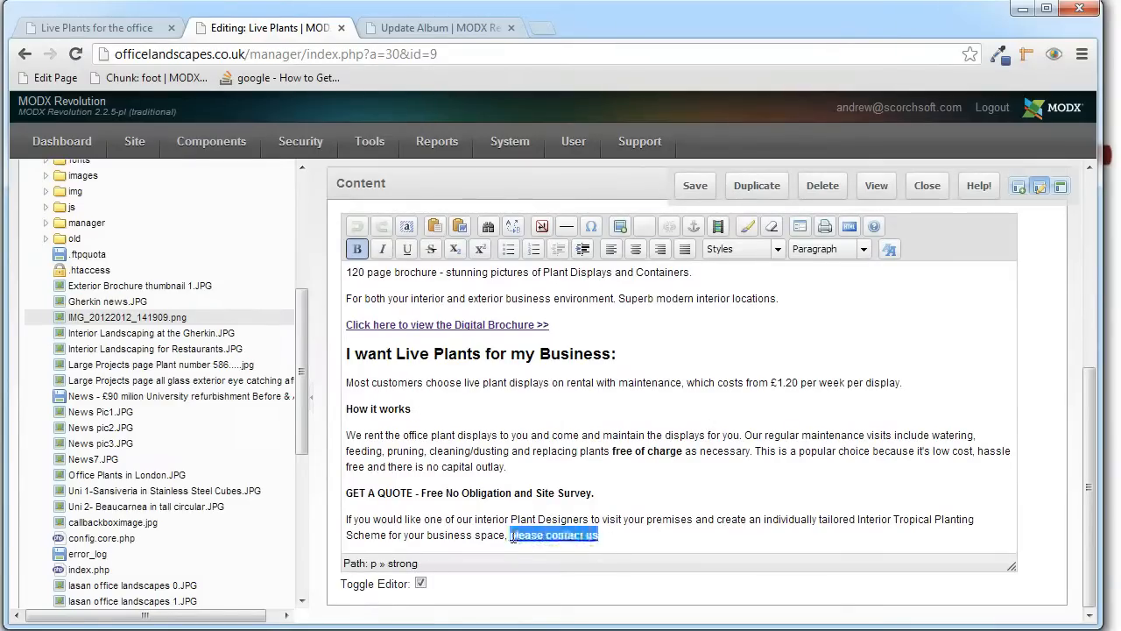
# - On the published Live Plants page, expand the Free Quote or Callback form, view its callback option and collapse the form
pyautogui.click(101, 31)
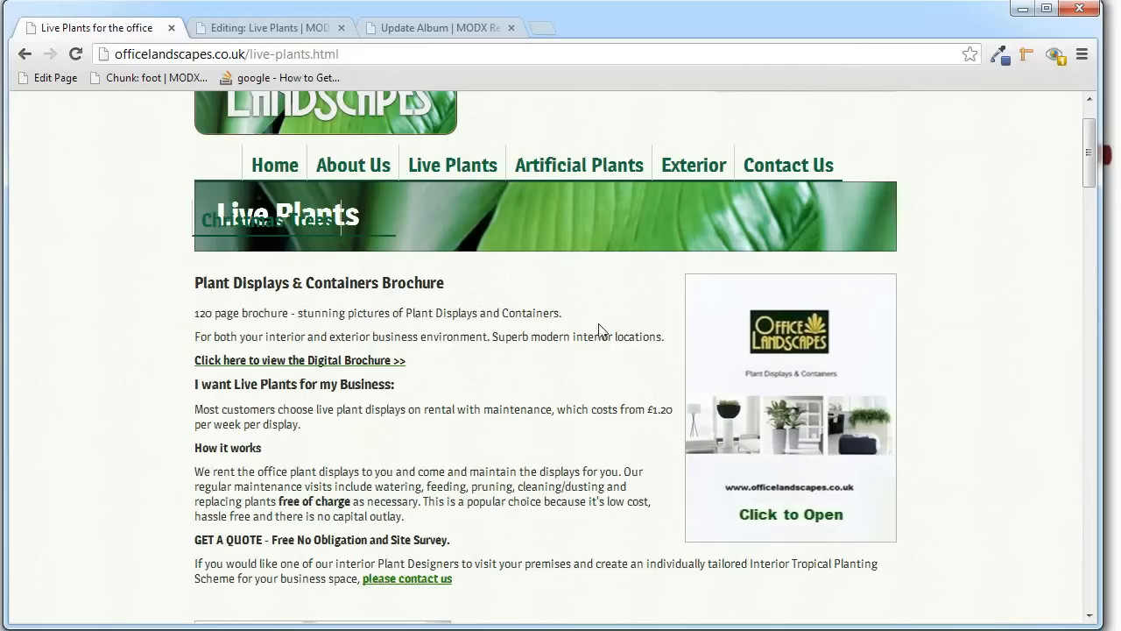
pyautogui.scroll(1, 599, 328)
pyautogui.click(844, 109)
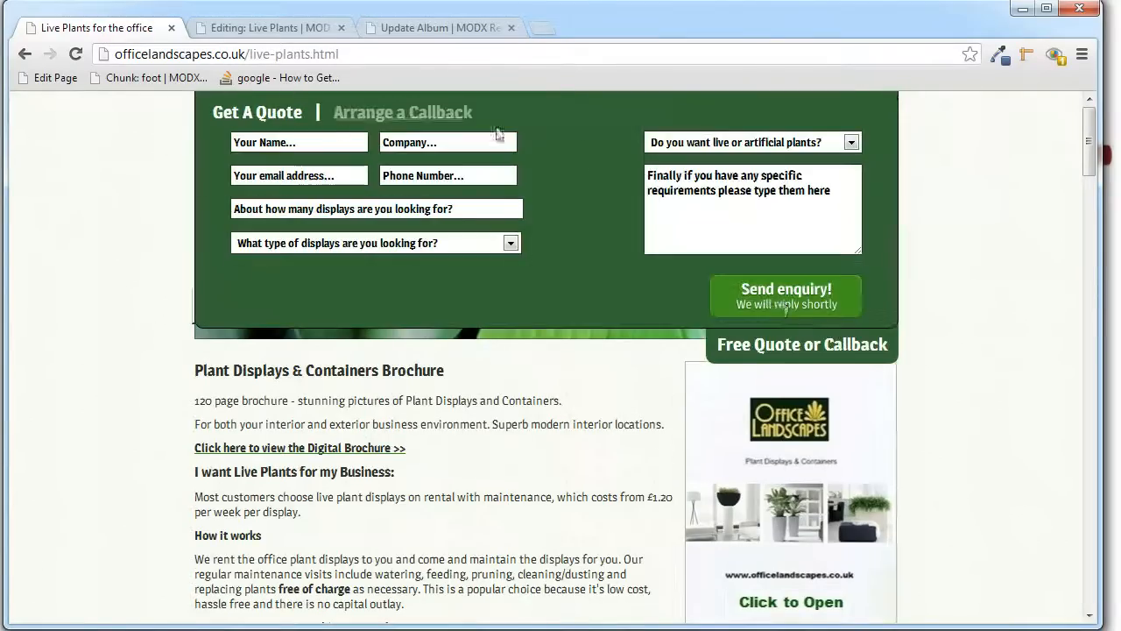
pyautogui.click(423, 115)
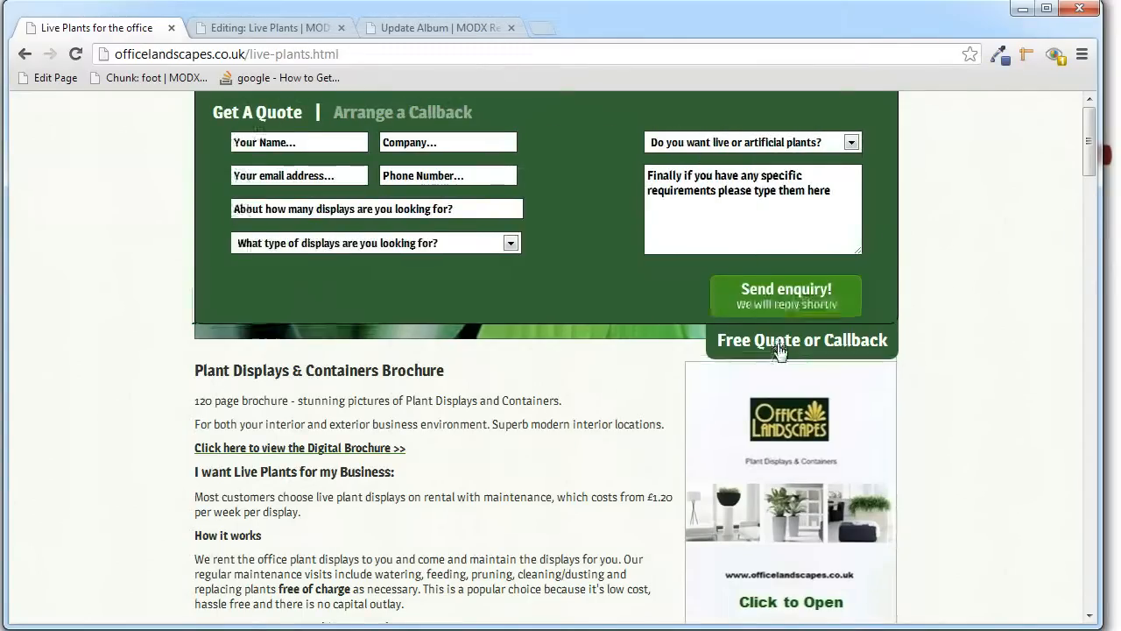
pyautogui.click(779, 351)
# - Find the please contact us link in the published page text and try it out
pyautogui.scroll(-3, 550, 554)
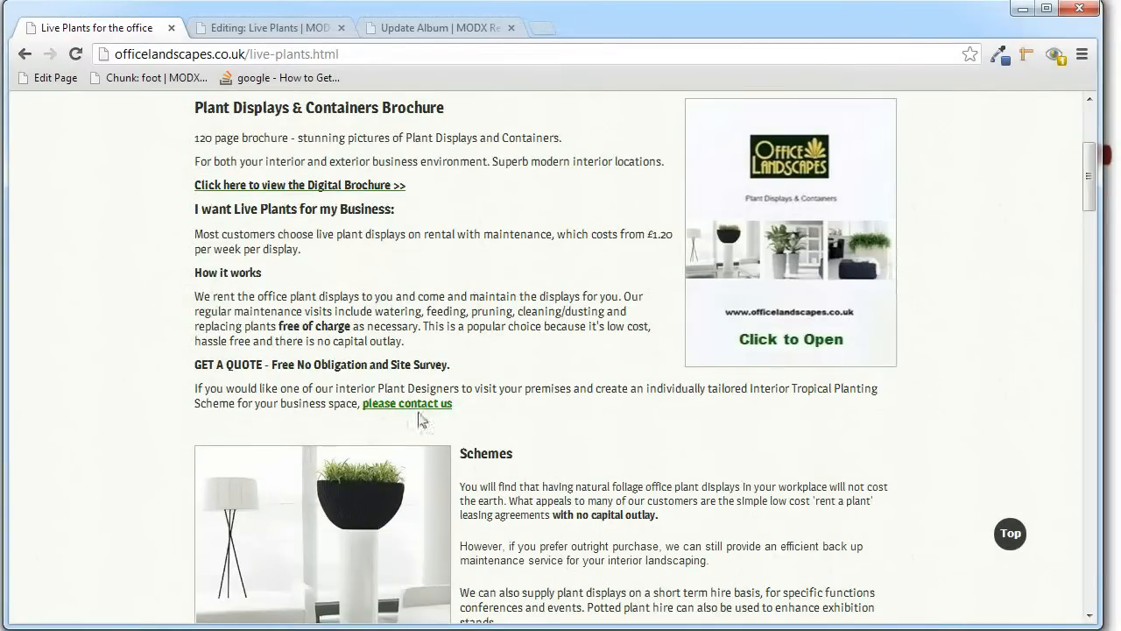
pyautogui.scroll(3, 628, 404)
pyautogui.scroll(-3, 630, 404)
pyautogui.scroll(1, 491, 447)
pyautogui.click(450, 492)
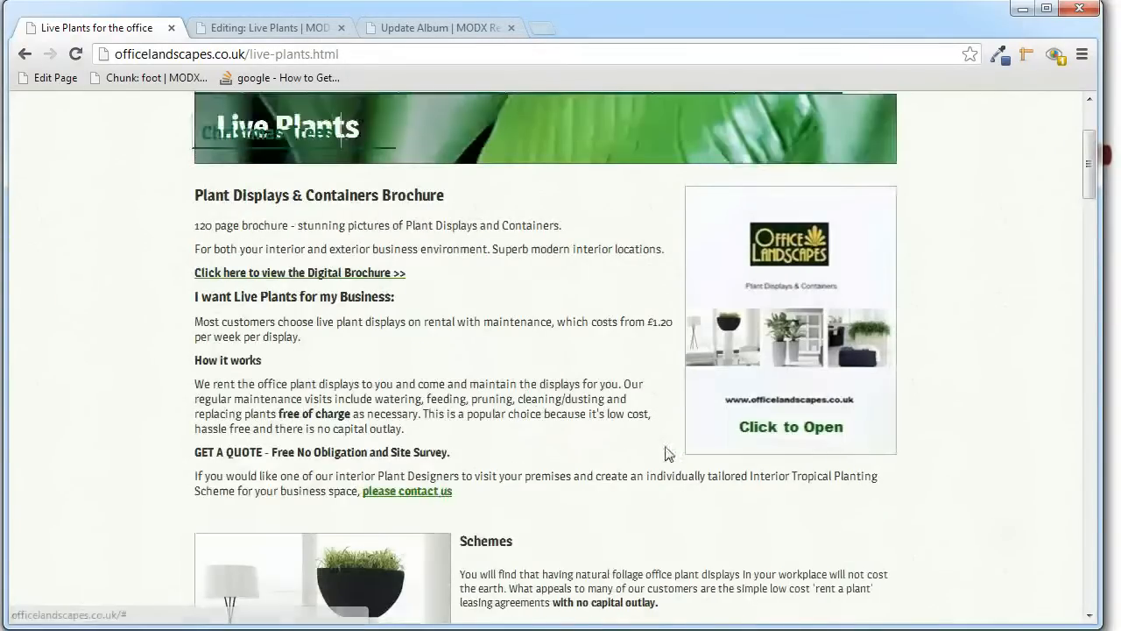
# - Back in the MODX editor, open the please contact us link settings and review its general, popup, event and advanced properties
pyautogui.click(271, 28)
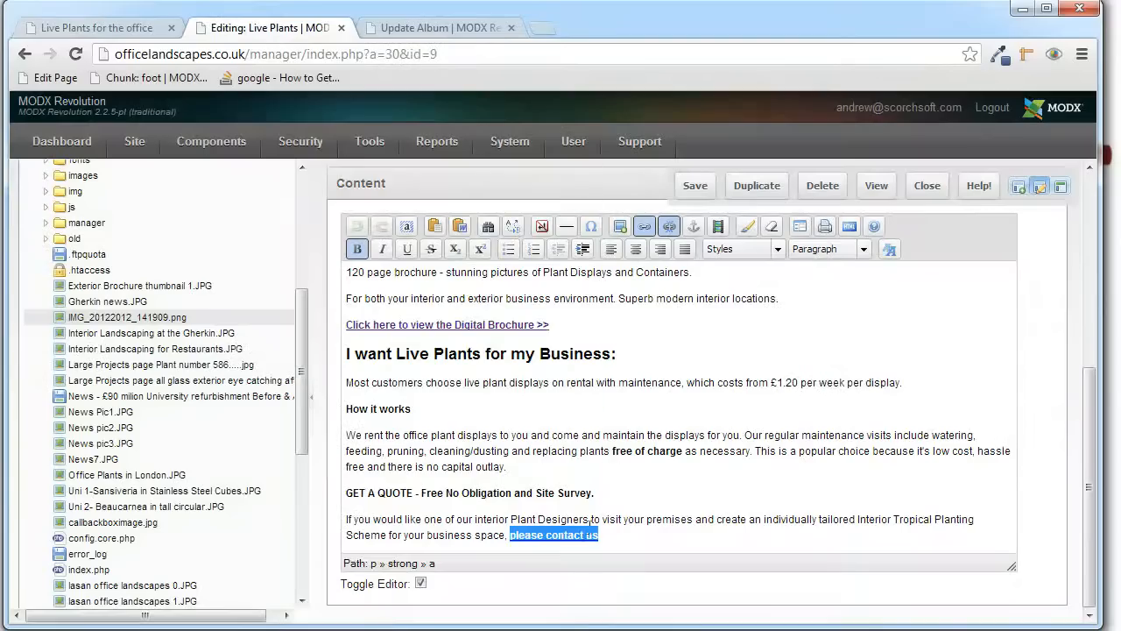
pyautogui.click(644, 226)
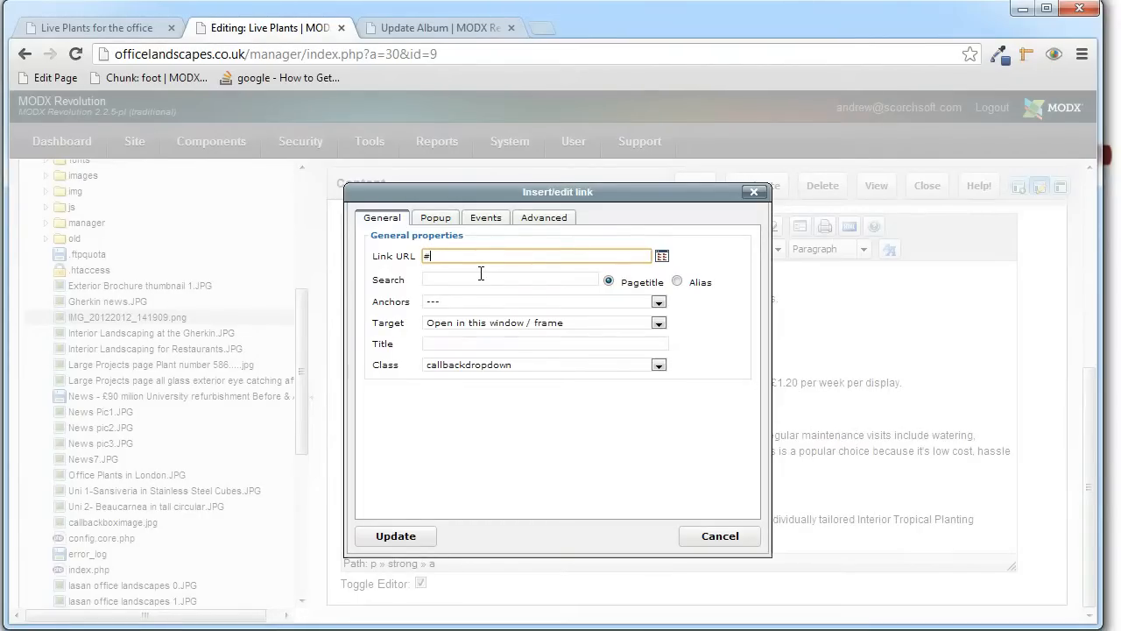
pyautogui.click(440, 221)
pyautogui.click(484, 219)
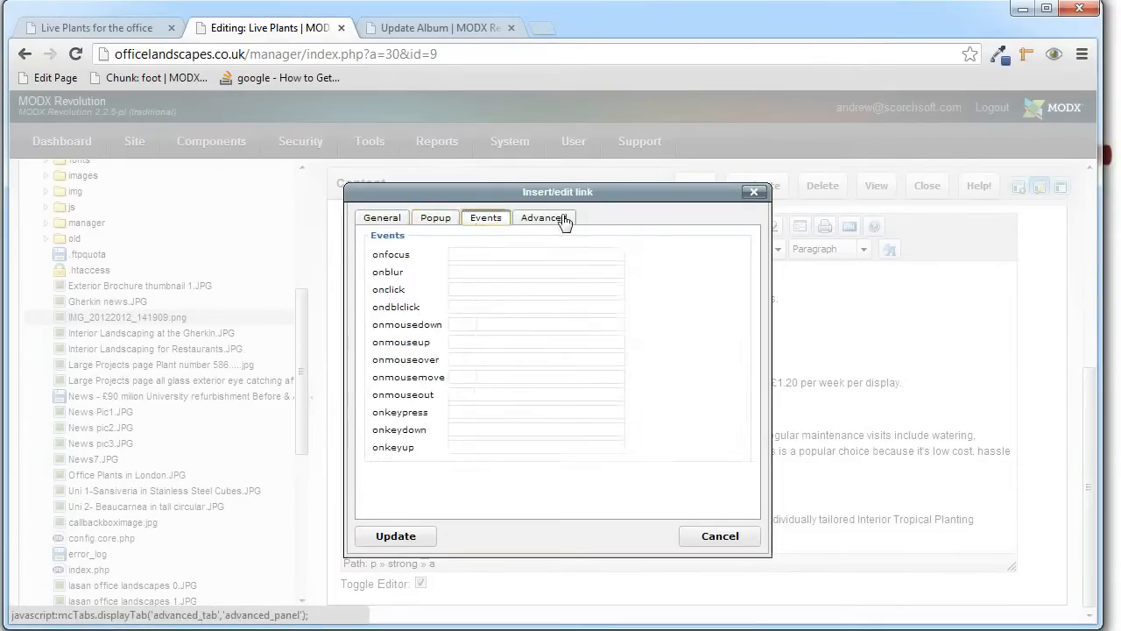
pyautogui.click(561, 219)
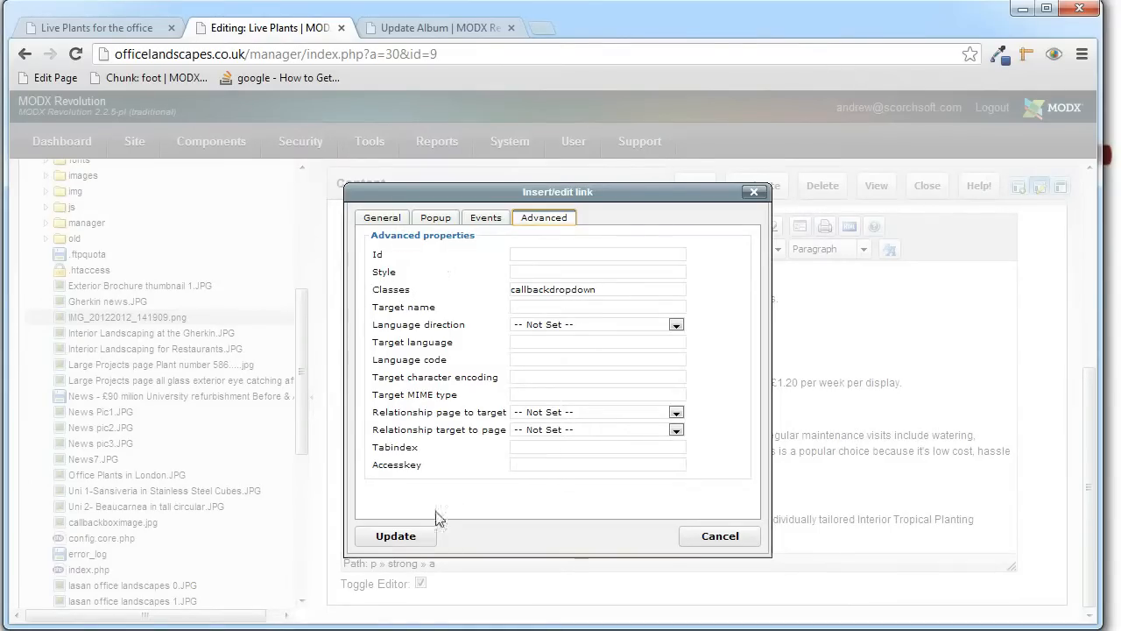
# - Check the callbackdropdown choice in the link's Class list and compare it with the Classes value in the advanced properties
pyautogui.click(392, 219)
pyautogui.click(497, 369)
pyautogui.click(478, 388)
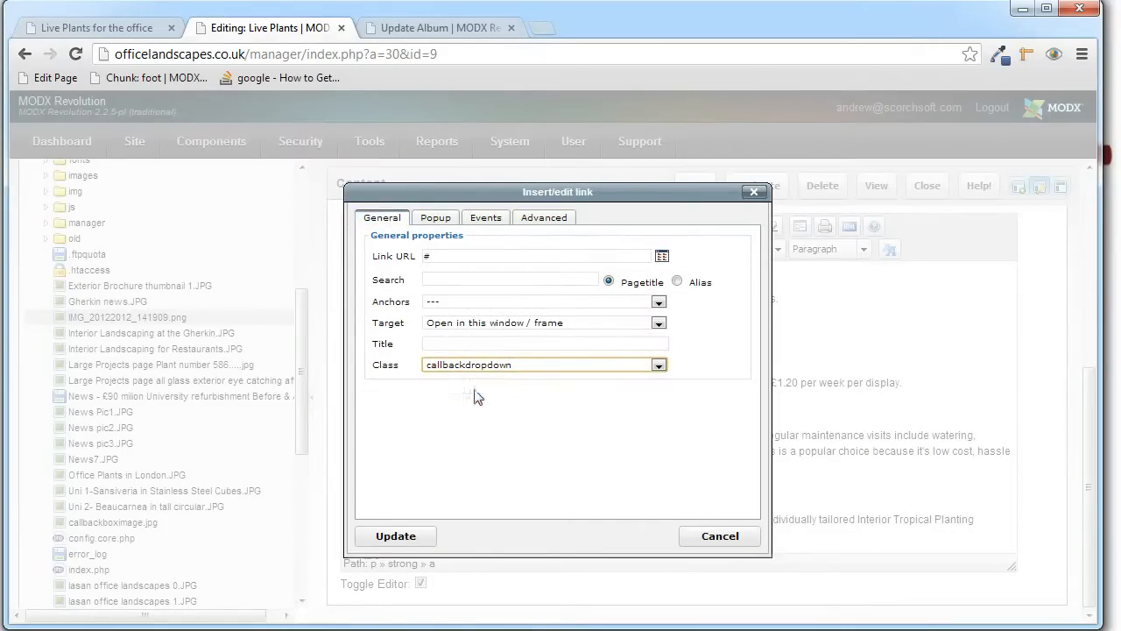
pyautogui.click(563, 219)
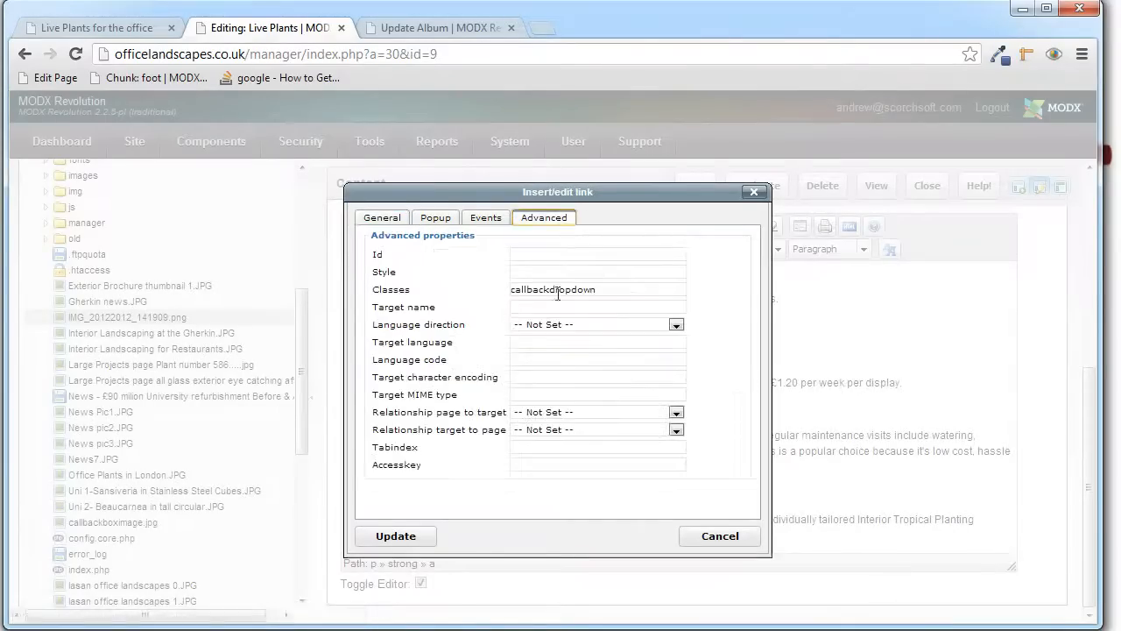
pyautogui.click(387, 219)
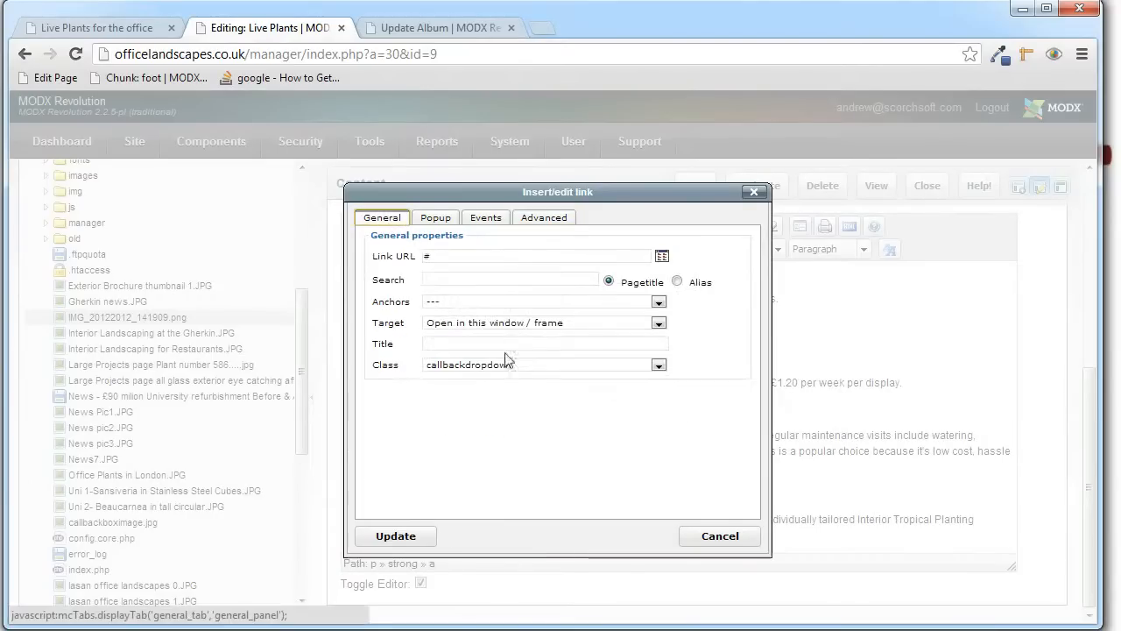
# - Check the class choices in the please contact us link's settings and close the dialog without updating the link
pyautogui.click(516, 367)
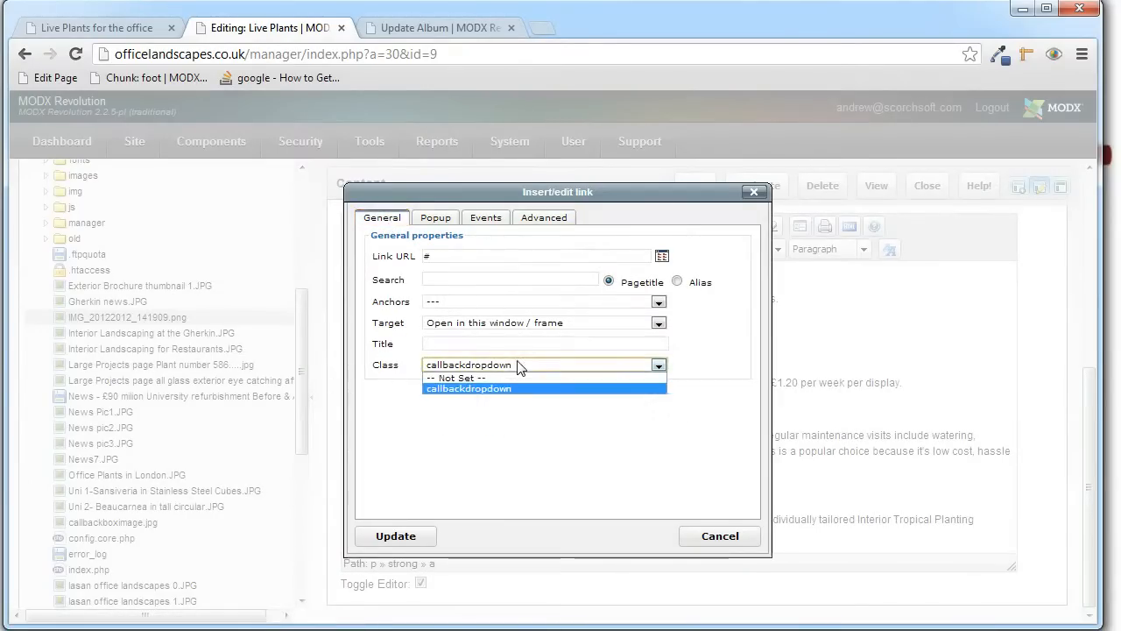
pyautogui.click(753, 474)
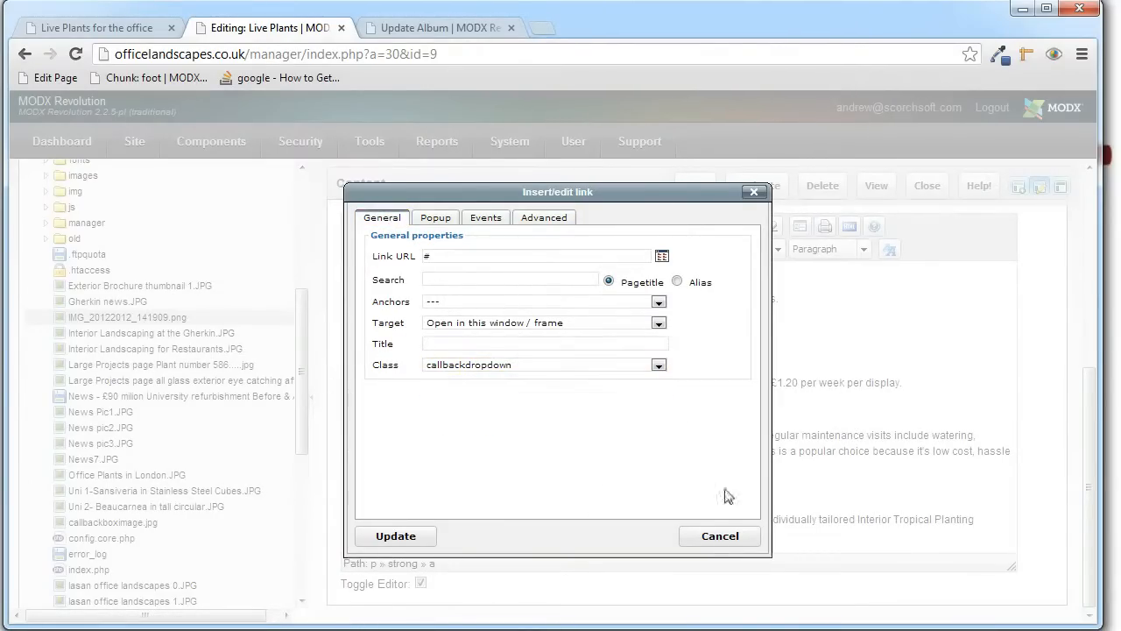
pyautogui.click(718, 536)
# - Test the please contact us link on the published Live Plants page by opening and closing the callback form
pyautogui.click(99, 31)
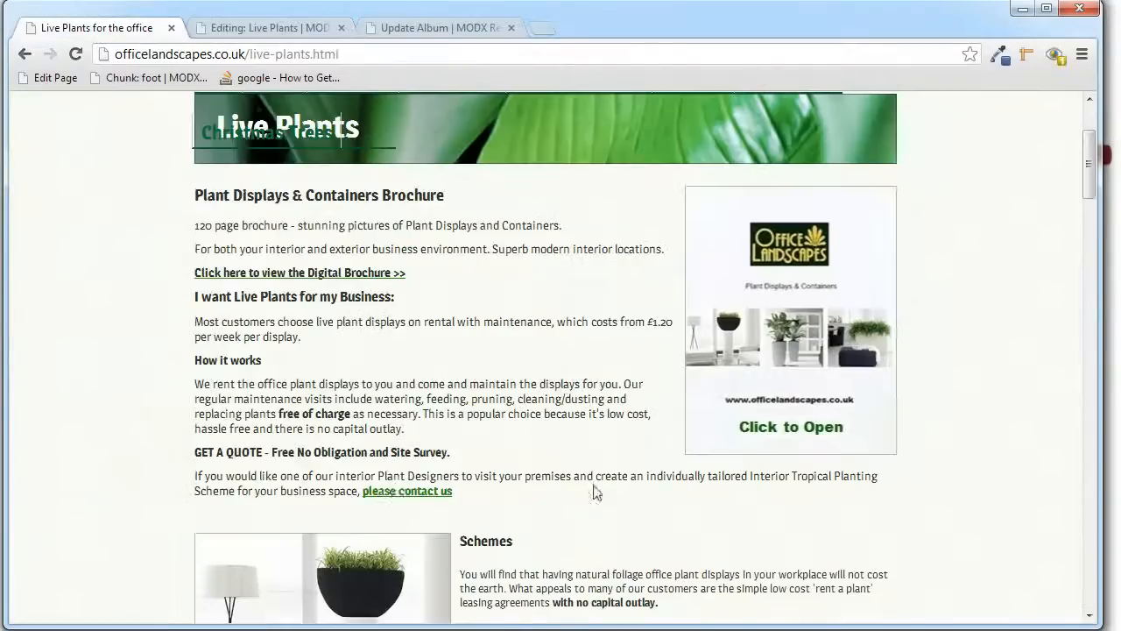
pyautogui.click(382, 488)
pyautogui.scroll(-1, 481, 373)
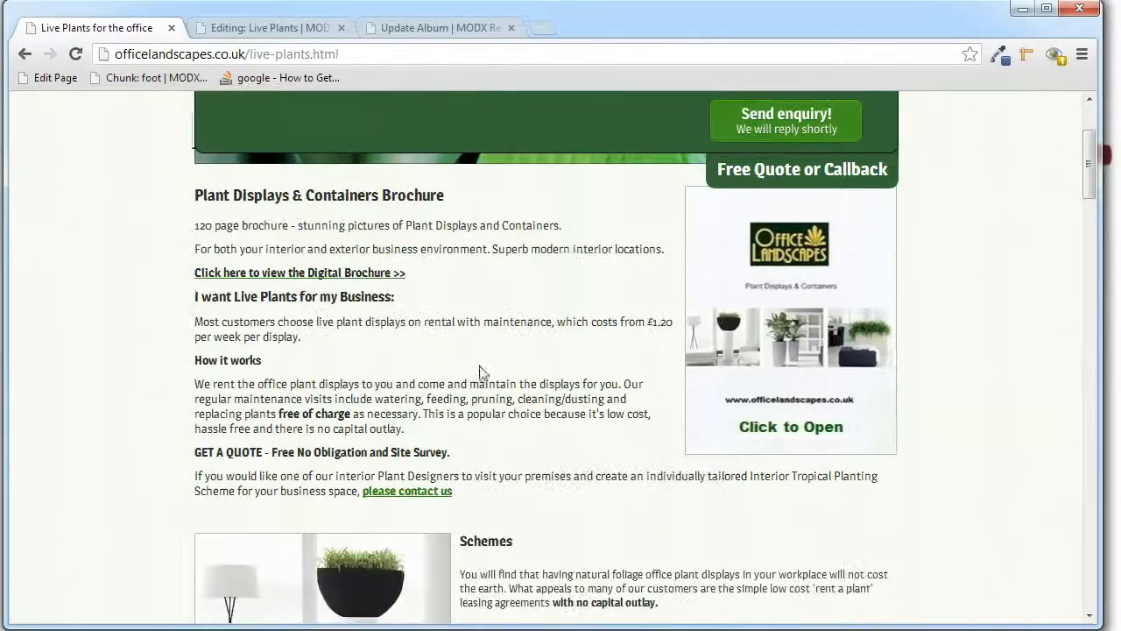
pyautogui.click(408, 493)
pyautogui.scroll(2, 566, 368)
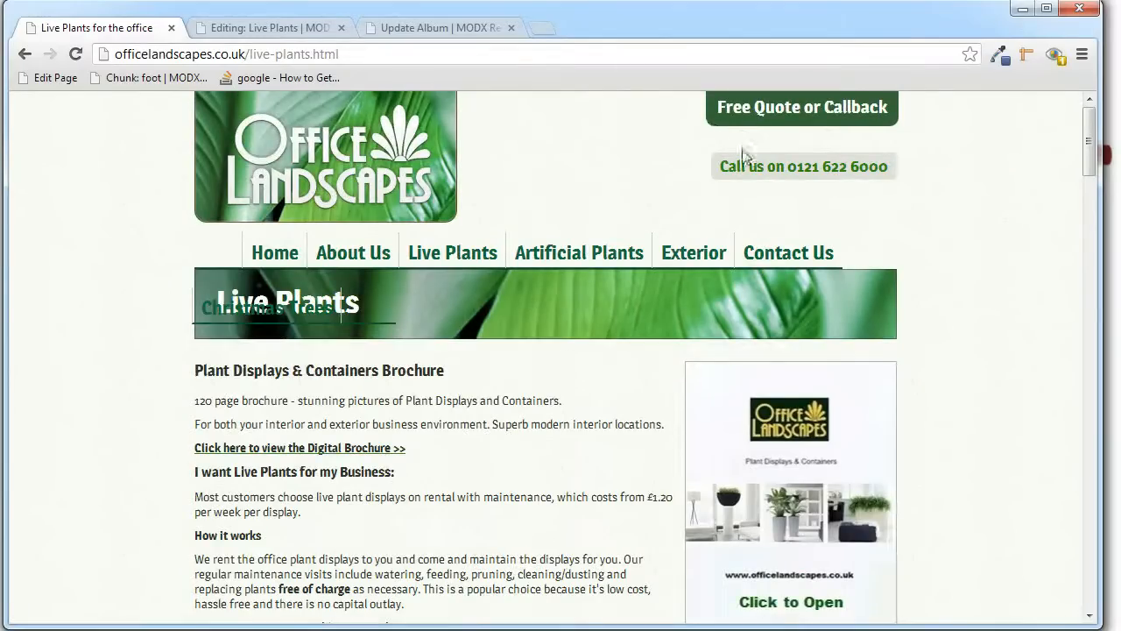
# - Open the Home resource in the MODX editor and show its Uncategorized template variables
pyautogui.hotkey('ctrl', 'Tab')
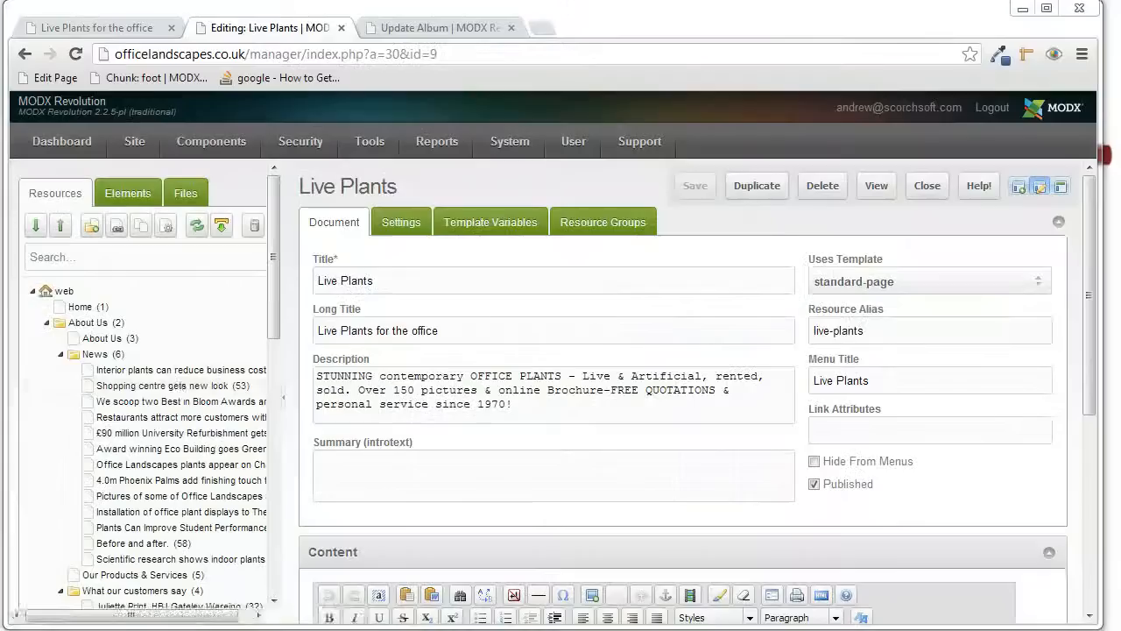
pyautogui.click(90, 308)
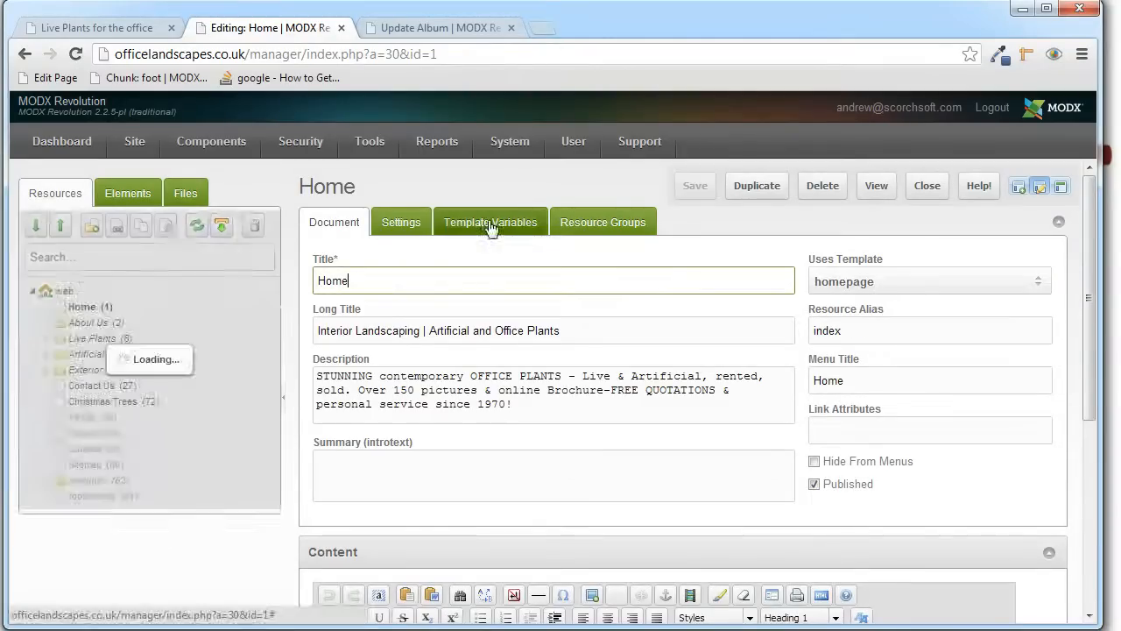
pyautogui.click(492, 225)
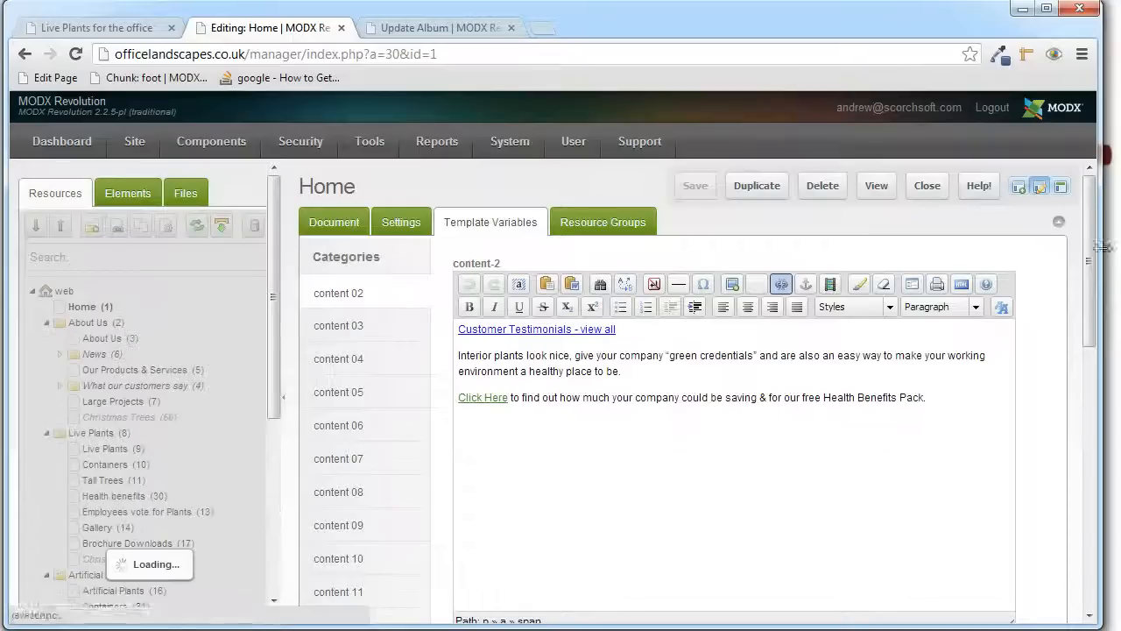
pyautogui.moveTo(1097, 255); pyautogui.dragTo(1094, 427)
pyautogui.click(343, 371)
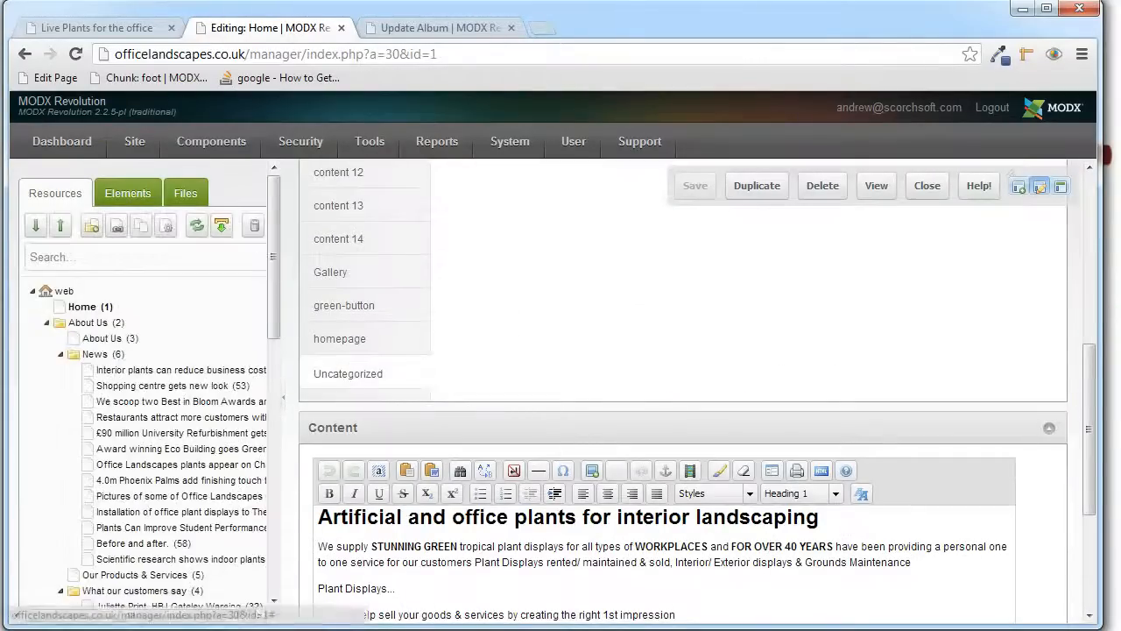
pyautogui.moveTo(1090, 416); pyautogui.dragTo(1095, 242)
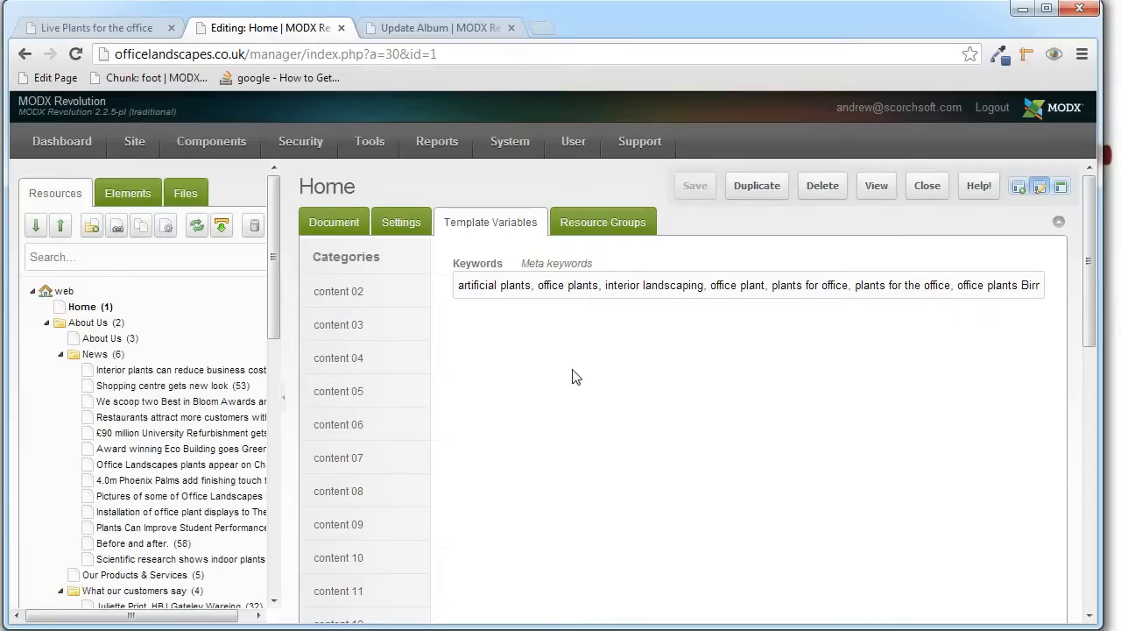
# - Read through the full list of meta keywords in Home's Keywords template variable
pyautogui.click(455, 285)
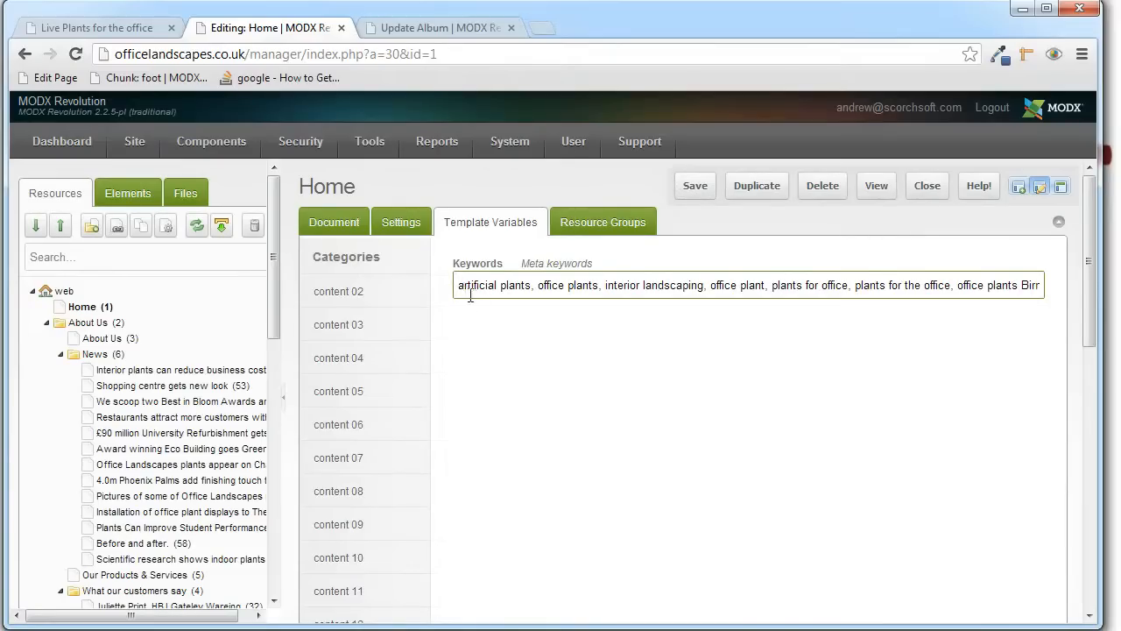
pyautogui.moveTo(458, 285); pyautogui.dragTo(1062, 282)
pyautogui.click(855, 284)
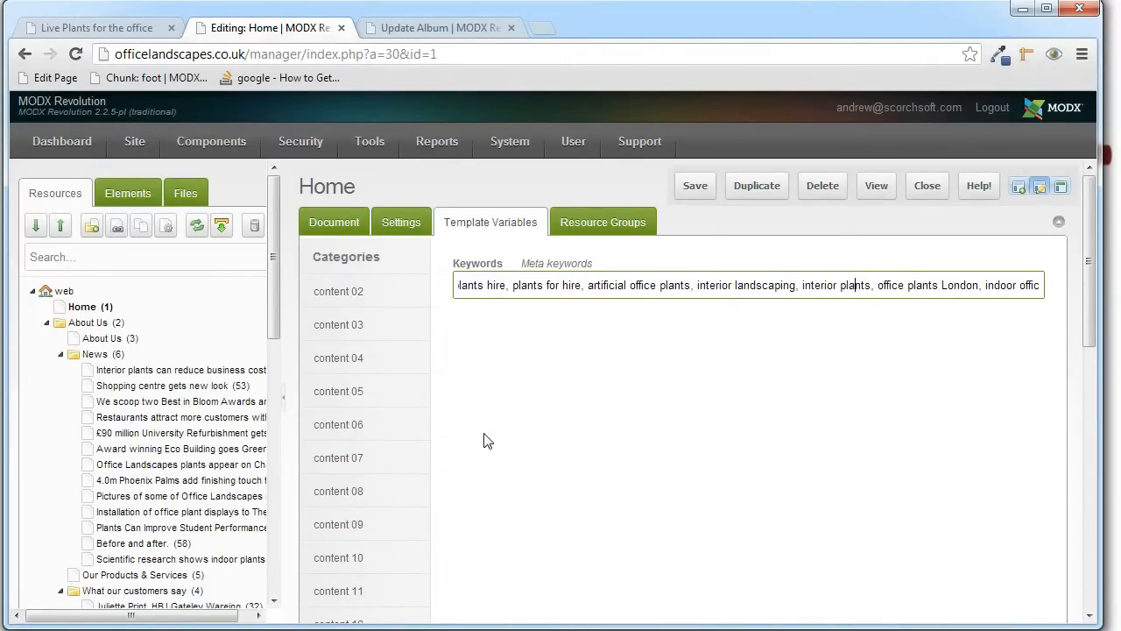
# - Review the Home resource's document fields and its main page content
pyautogui.moveTo(276, 301); pyautogui.dragTo(276, 380)
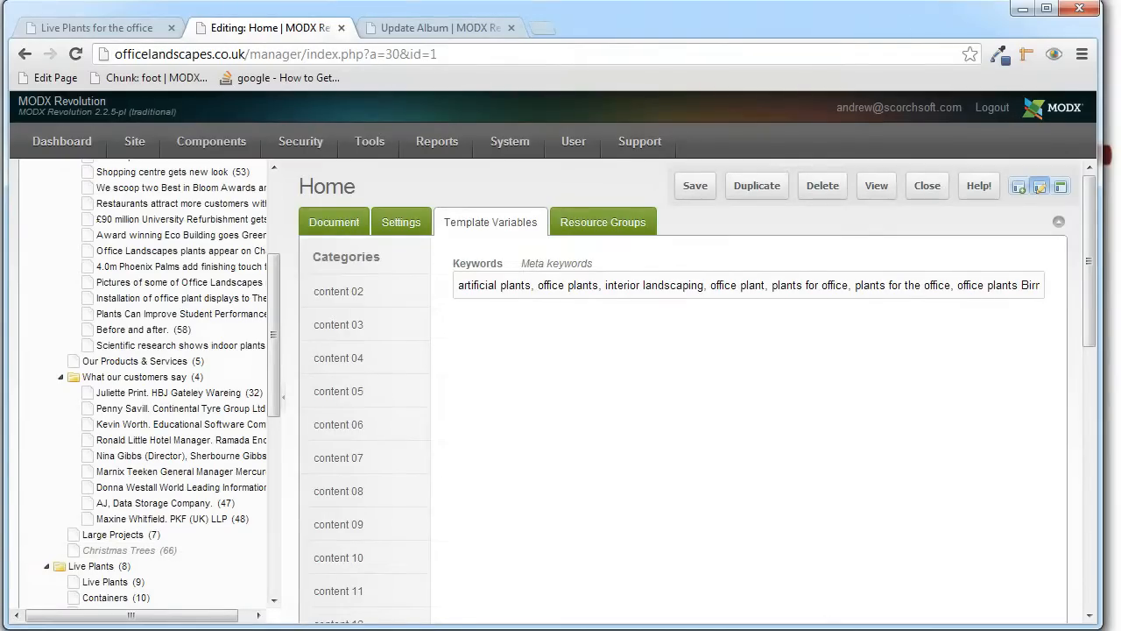
pyautogui.scroll(1, 176, 254)
pyautogui.click(336, 221)
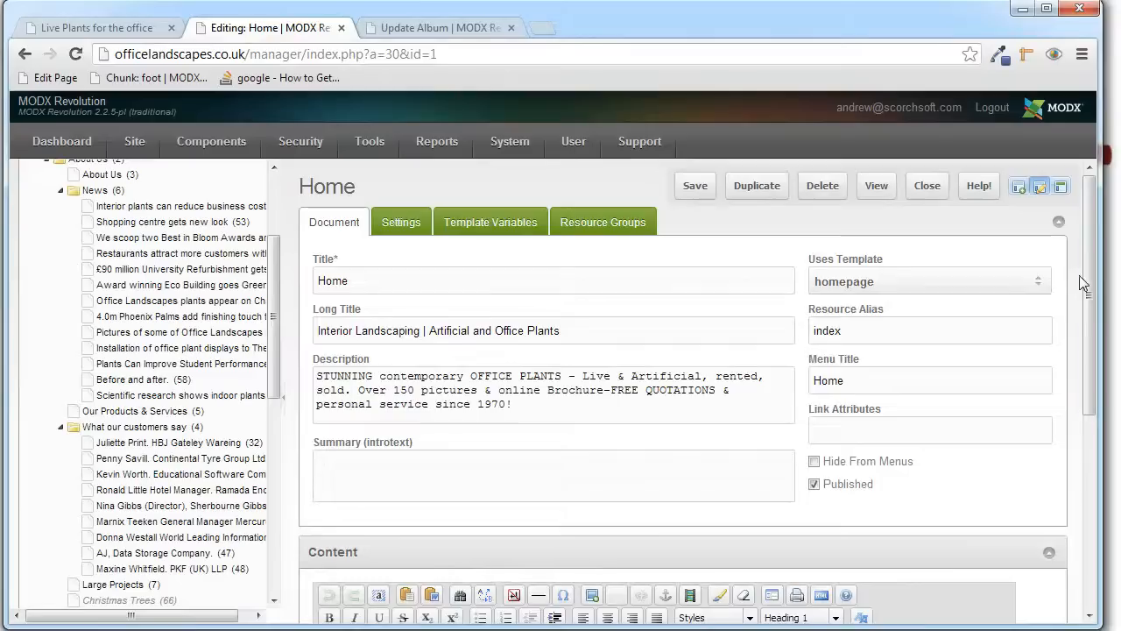
pyautogui.scroll(-3, 1083, 282)
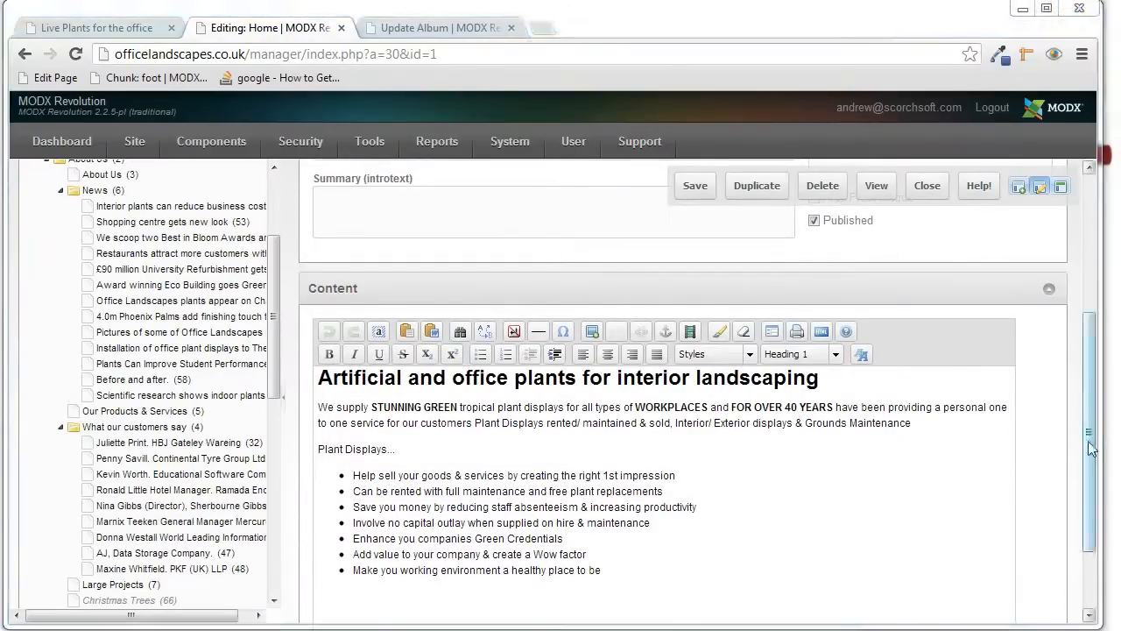
pyautogui.scroll(-1, 1086, 438)
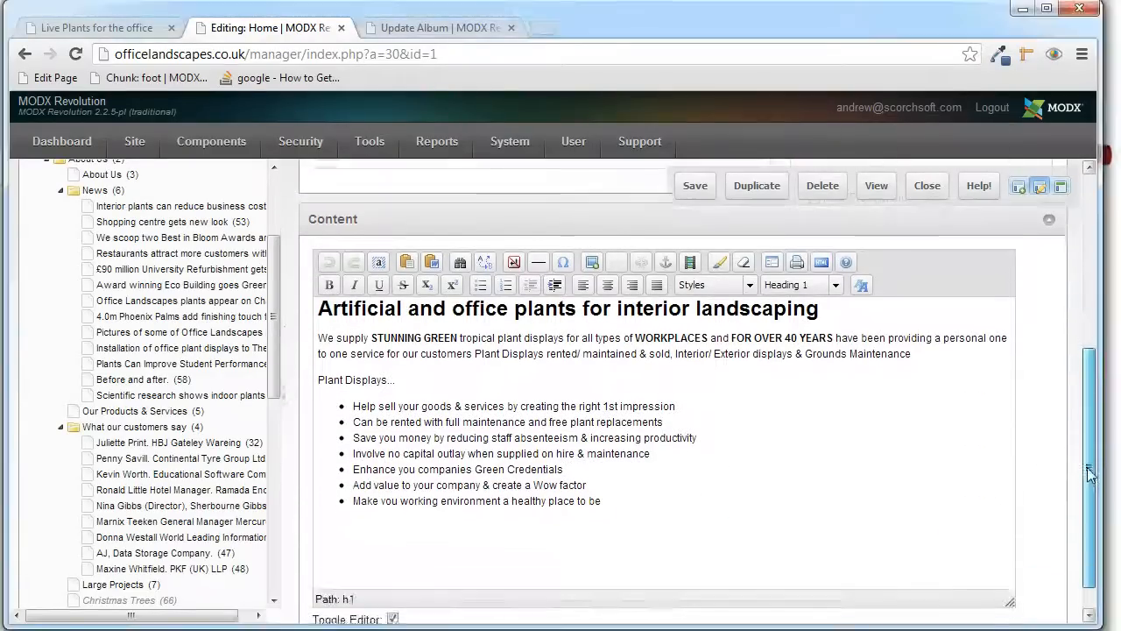
# - Start inserting an image into Home's content, browse the site's files in the MODX Resources Browser, and close it without choosing one
pyautogui.click(593, 261)
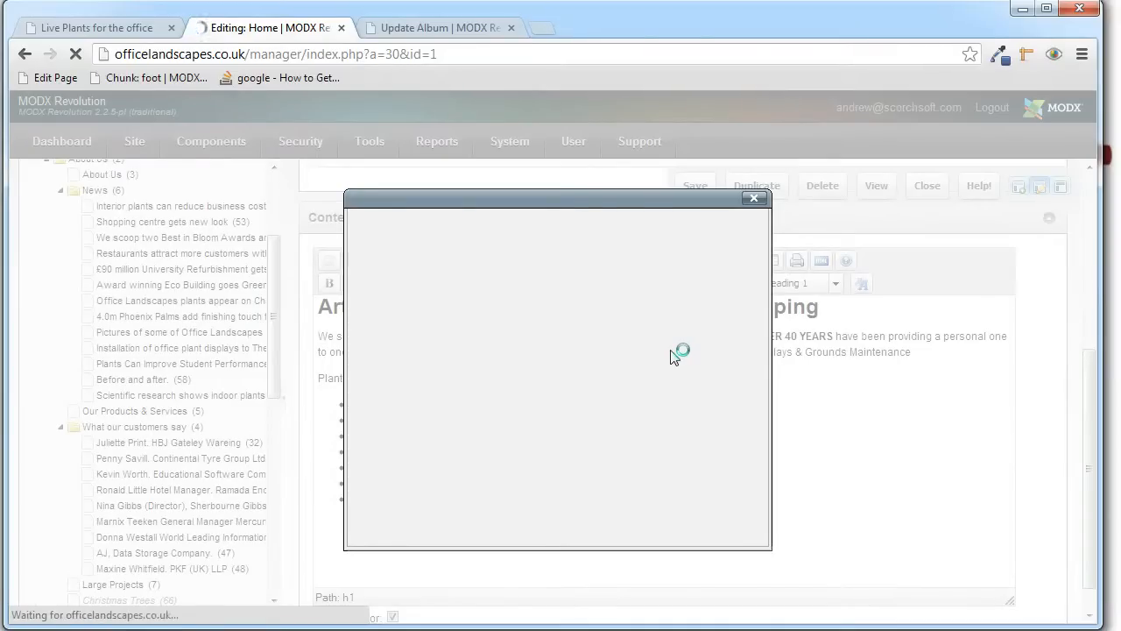
pyautogui.click(714, 261)
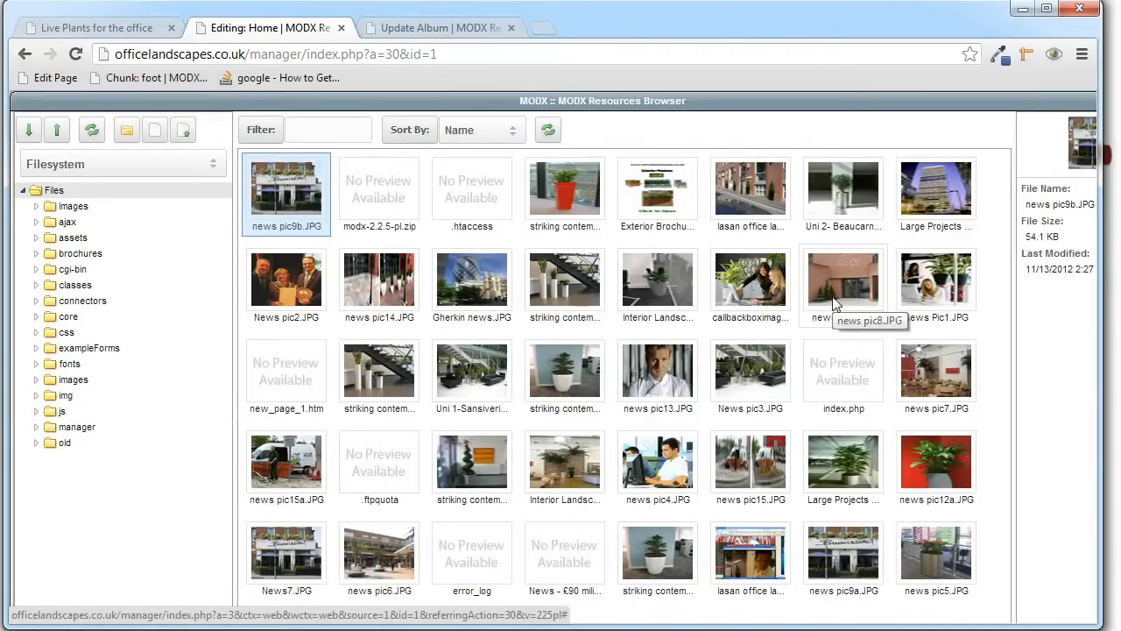
pyautogui.click(929, 629)
pyautogui.click(496, 531)
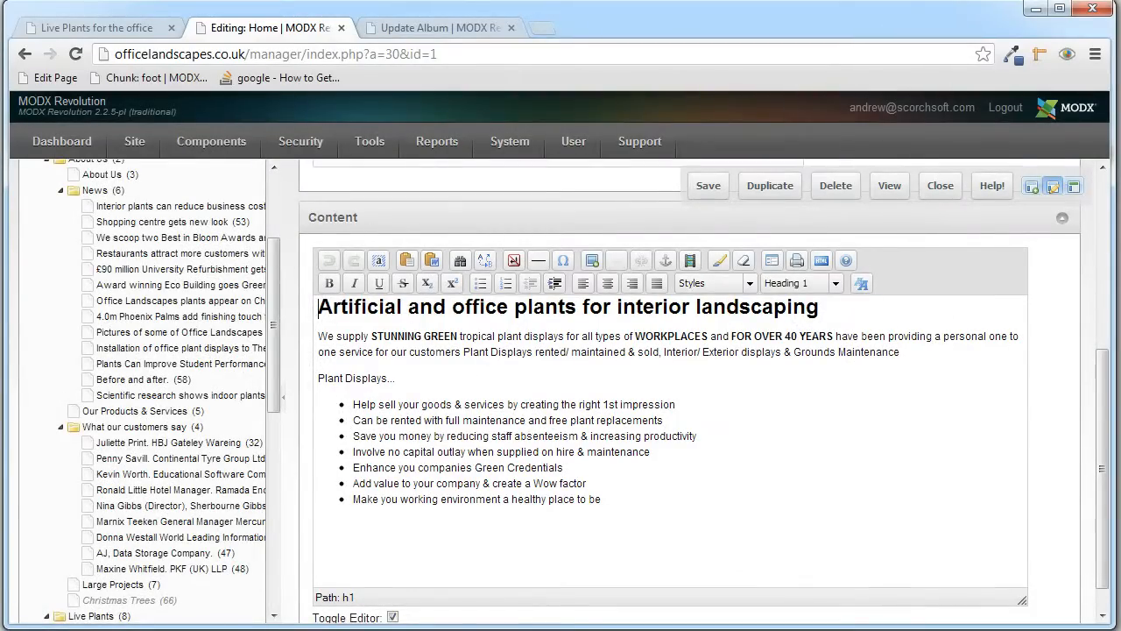
# - On the published website, open the Grounds Maintenance page under Exterior and view its image slider
pyautogui.click(136, 27)
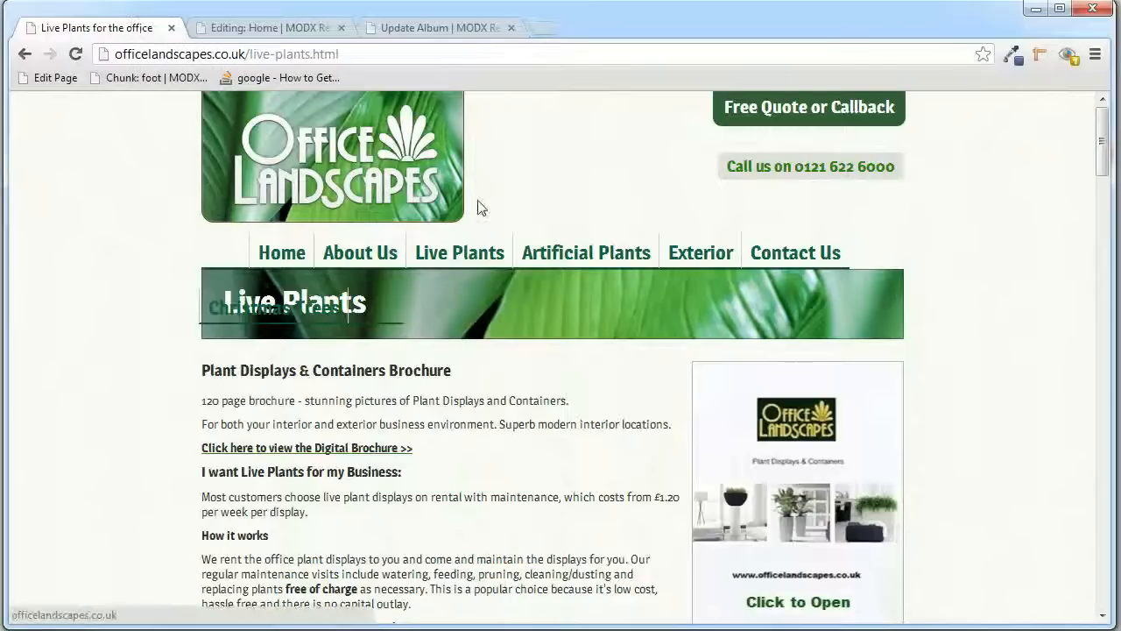
pyautogui.moveTo(701, 252)
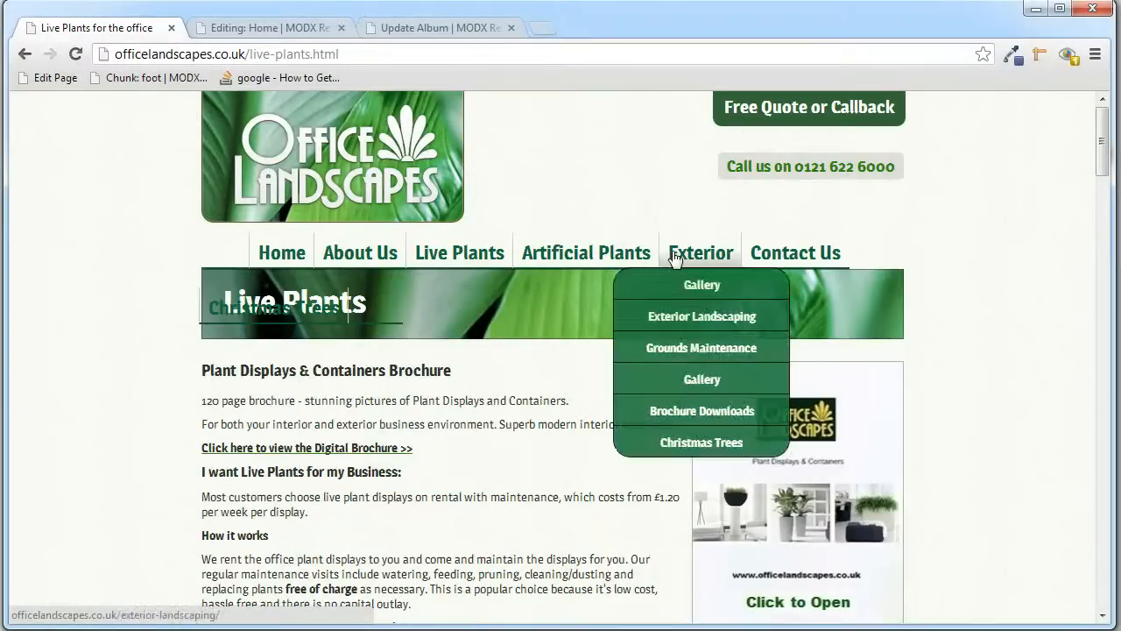
pyautogui.click(715, 350)
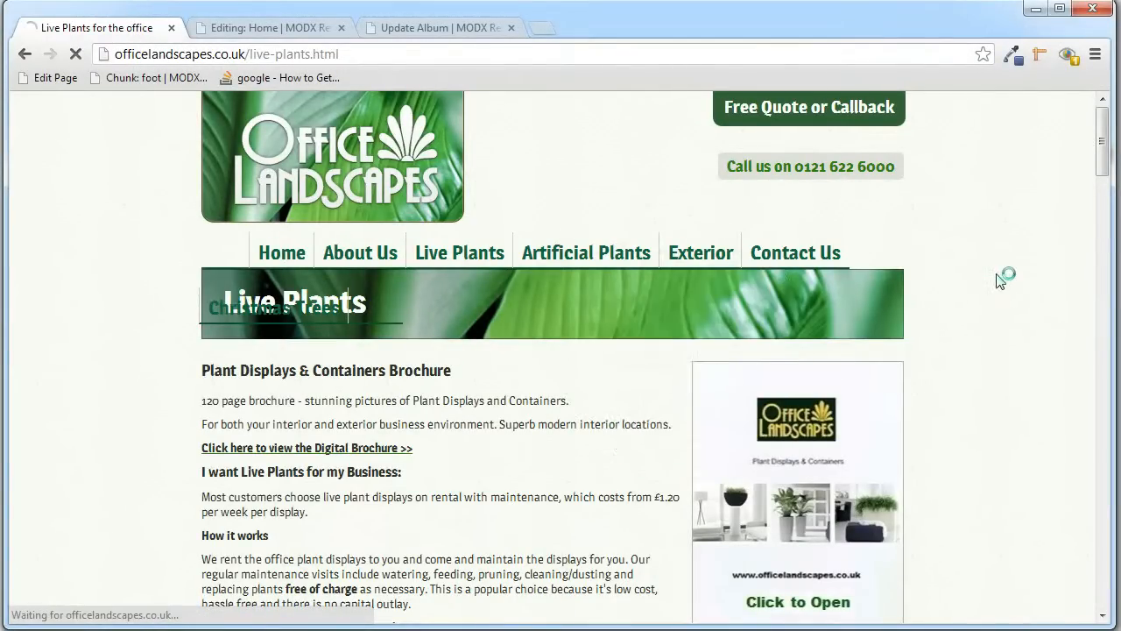
pyautogui.moveTo(1107, 149); pyautogui.dragTo(1107, 210)
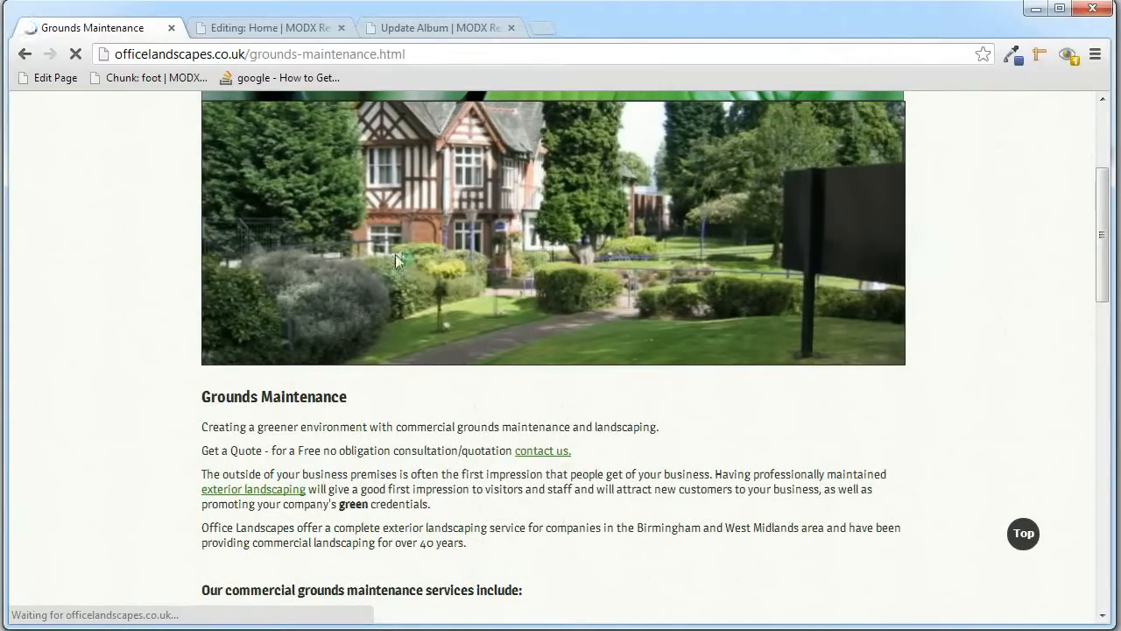
# - Back in the MODX editor, open the Grounds Maintenance resource from the Exterior section
pyautogui.click(268, 28)
pyautogui.moveTo(275, 323); pyautogui.dragTo(282, 459)
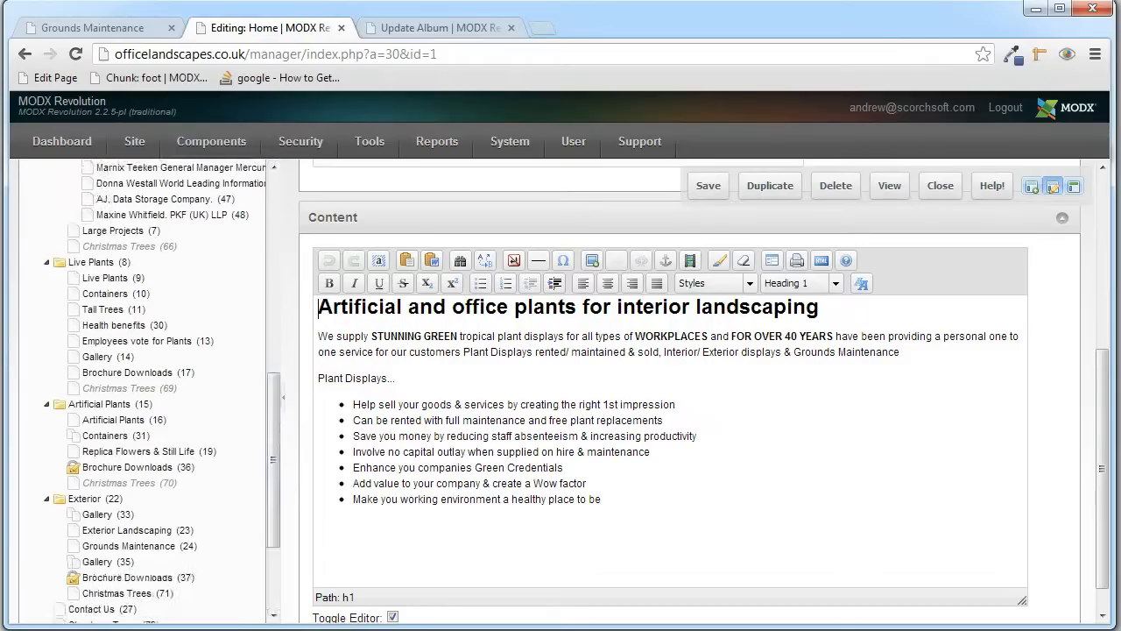
pyautogui.click(132, 546)
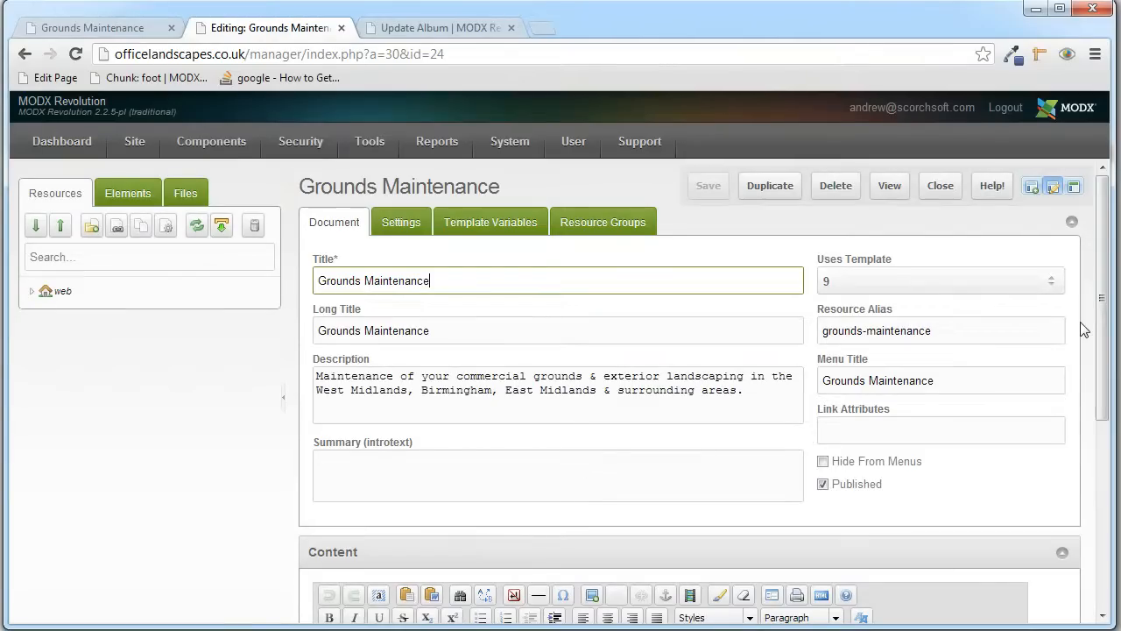
# - Show the slider template variables of Grounds Maintenance and examine the slider-on and slider-album settings
pyautogui.click(498, 224)
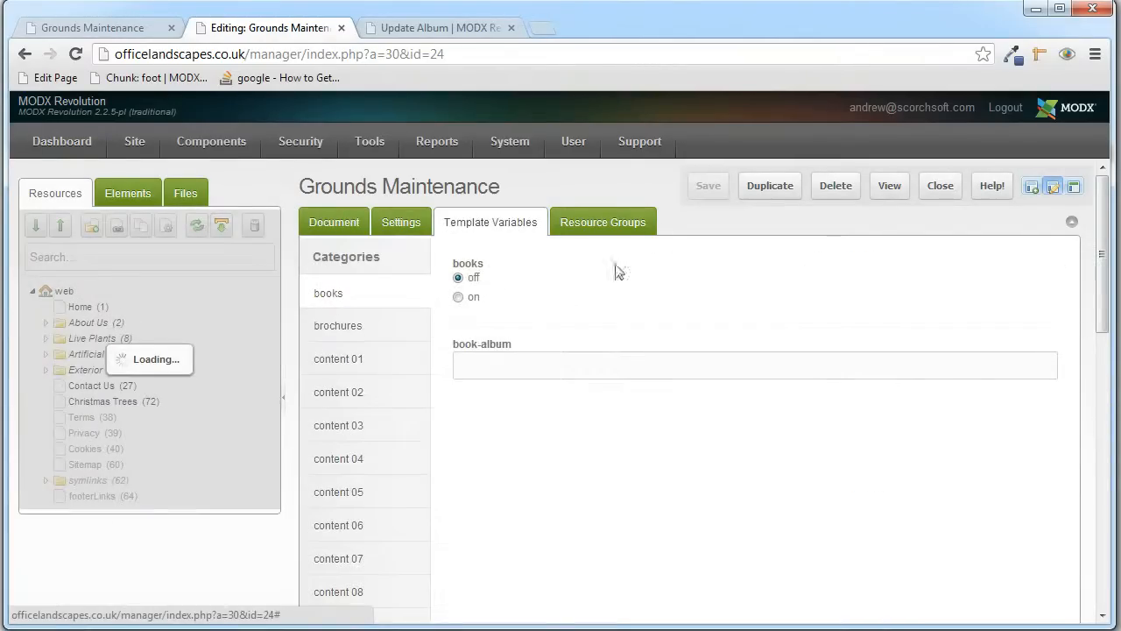
pyautogui.scroll(-2, 577, 272)
pyautogui.scroll(-4, 504, 263)
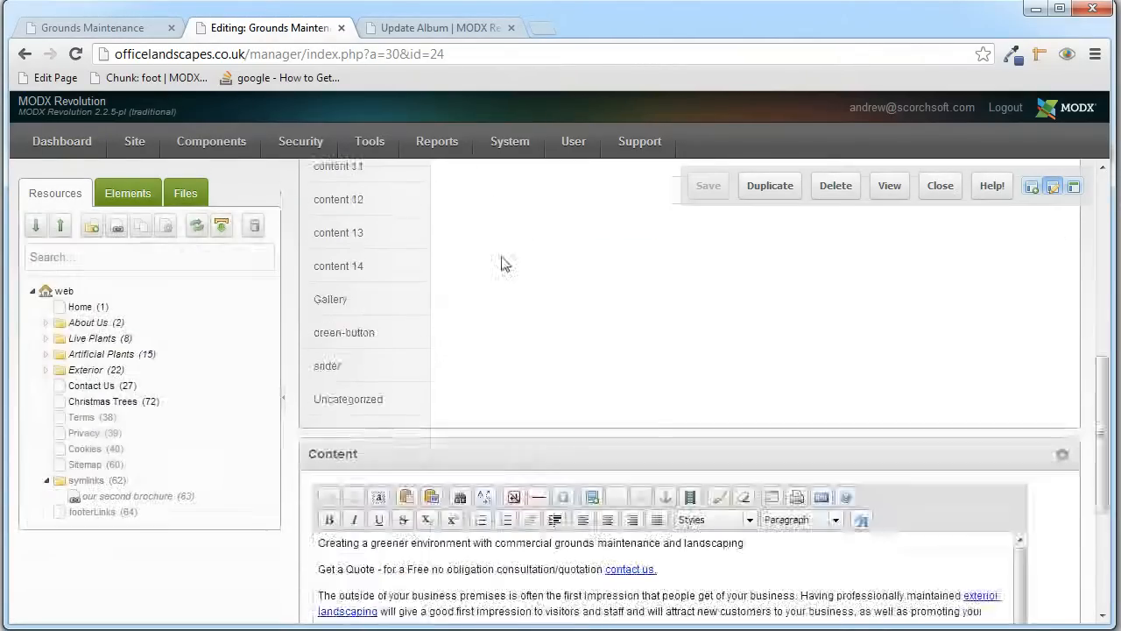
pyautogui.click(378, 368)
pyautogui.scroll(5, 601, 338)
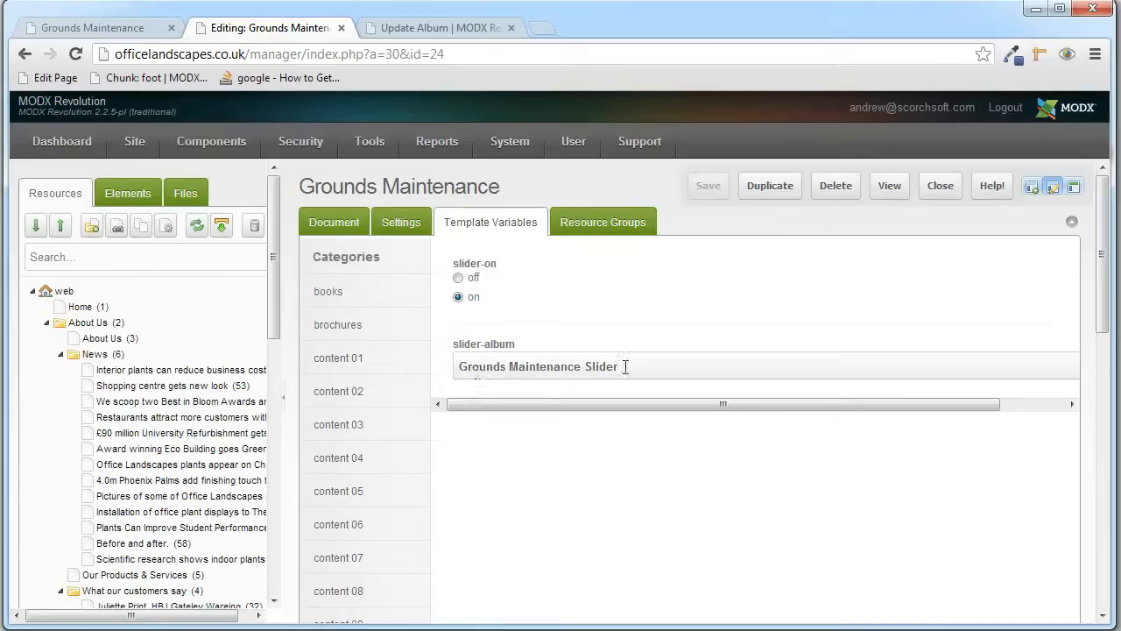
pyautogui.moveTo(1069, 363); pyautogui.dragTo(1089, 403)
pyautogui.click(1066, 371)
pyautogui.moveTo(1007, 406); pyautogui.dragTo(796, 397)
# - View the slider on the published Grounds Maintenance page and return to the editor's resource tree
pyautogui.click(87, 29)
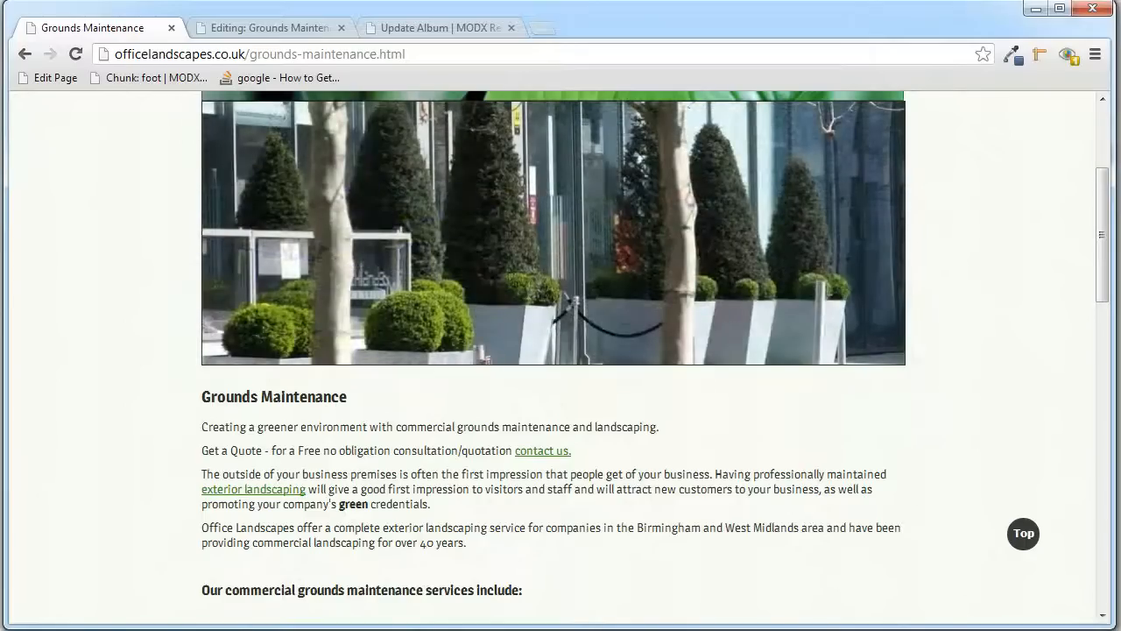
pyautogui.click(271, 28)
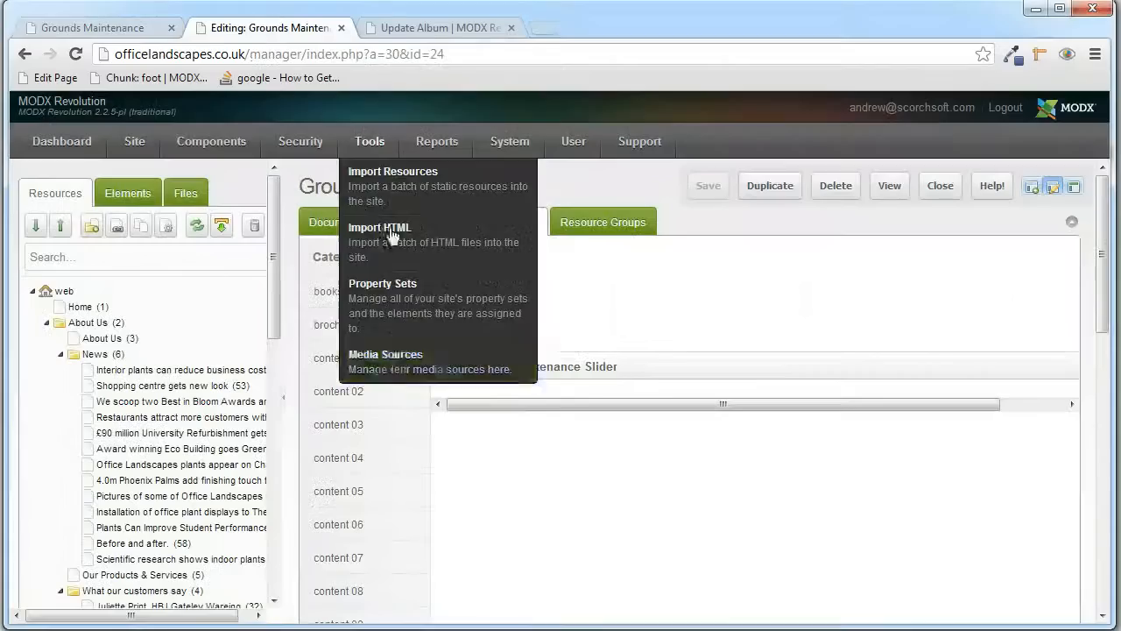
pyautogui.moveTo(274, 255); pyautogui.dragTo(269, 448)
# - Compare the published site's navigation submenus with the Live Plants, Artificial Plants and Exterior resources in the MODX editor
pyautogui.click(122, 27)
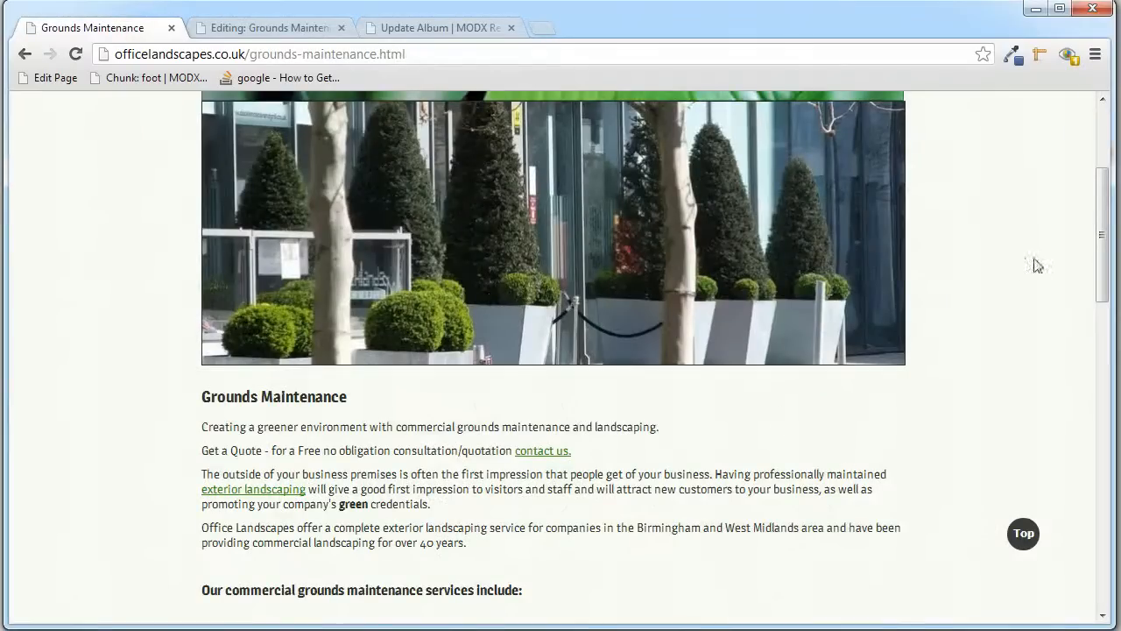
pyautogui.scroll(3, 1032, 263)
pyautogui.moveTo(576, 254)
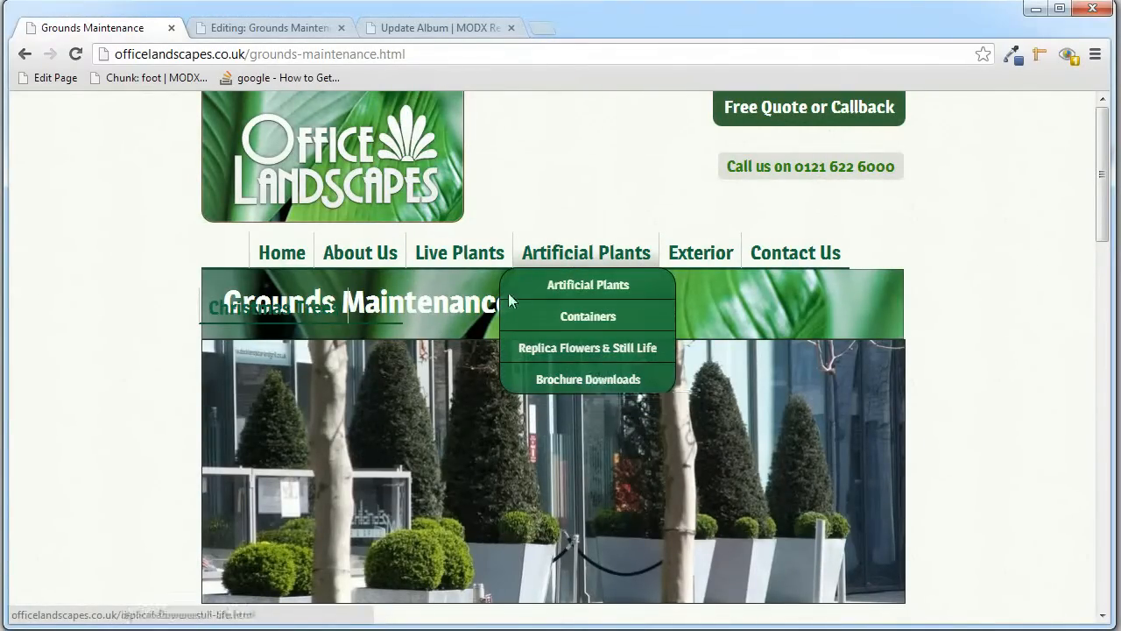
pyautogui.moveTo(483, 328)
pyautogui.moveTo(701, 253)
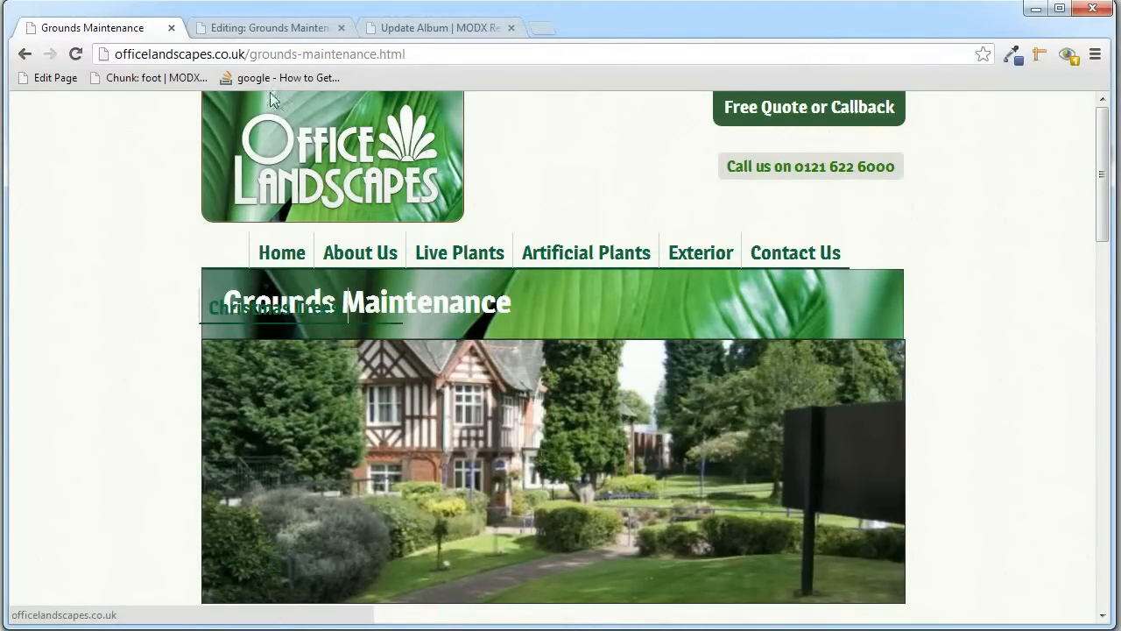
pyautogui.click(276, 28)
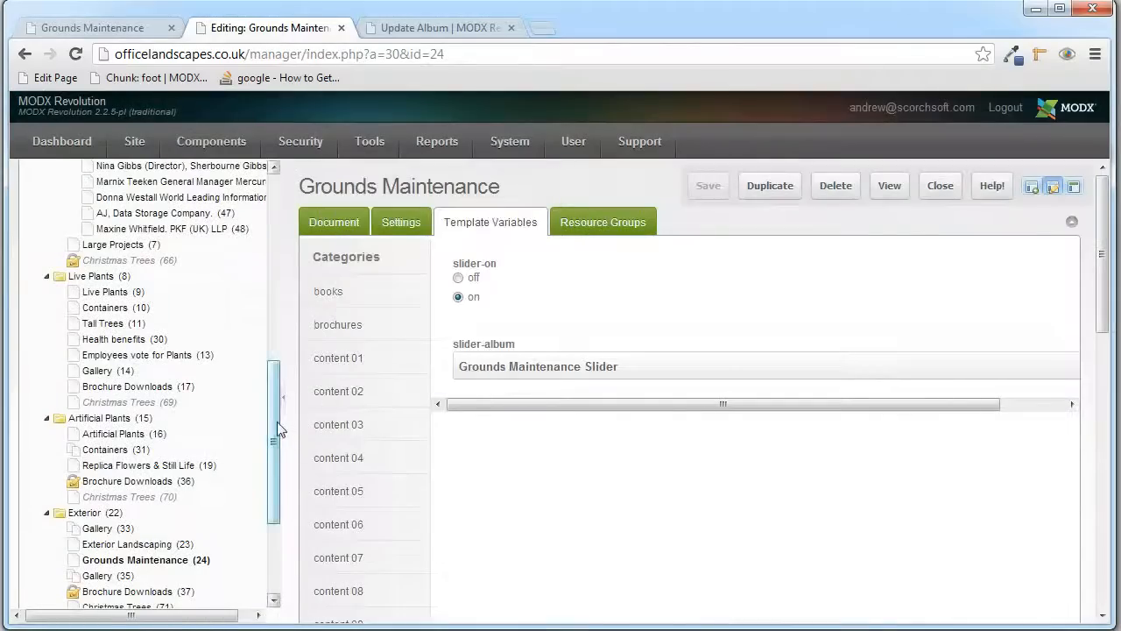
pyautogui.moveTo(273, 415); pyautogui.dragTo(275, 445)
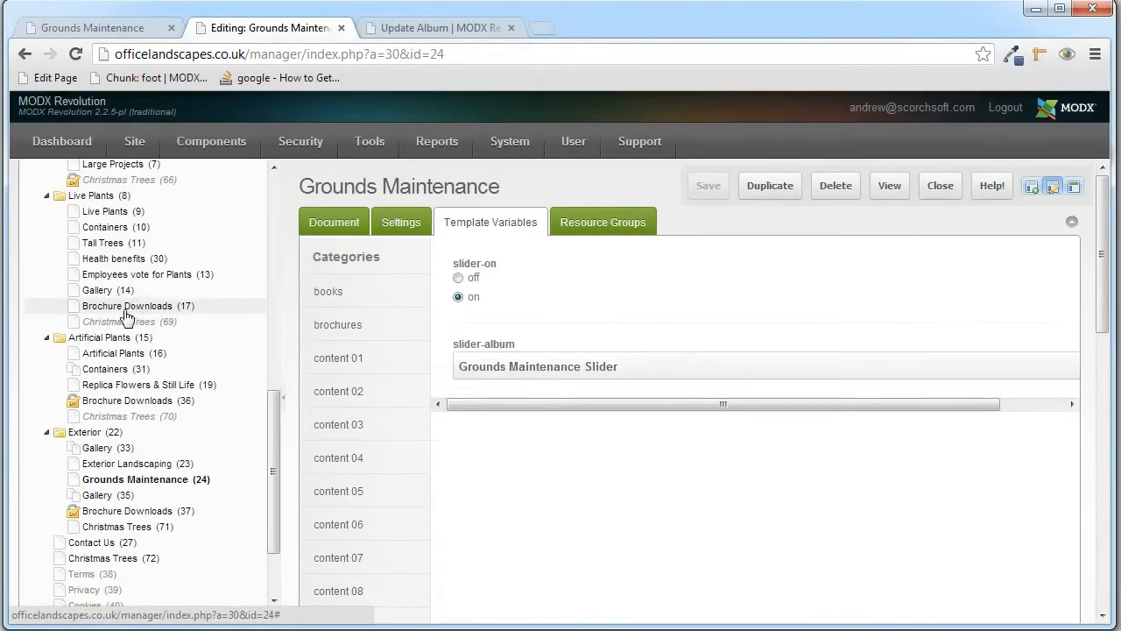
# - Start a new symlink and compare its Symlink field with the resource IDs in the resource tree
pyautogui.moveTo(142, 522)
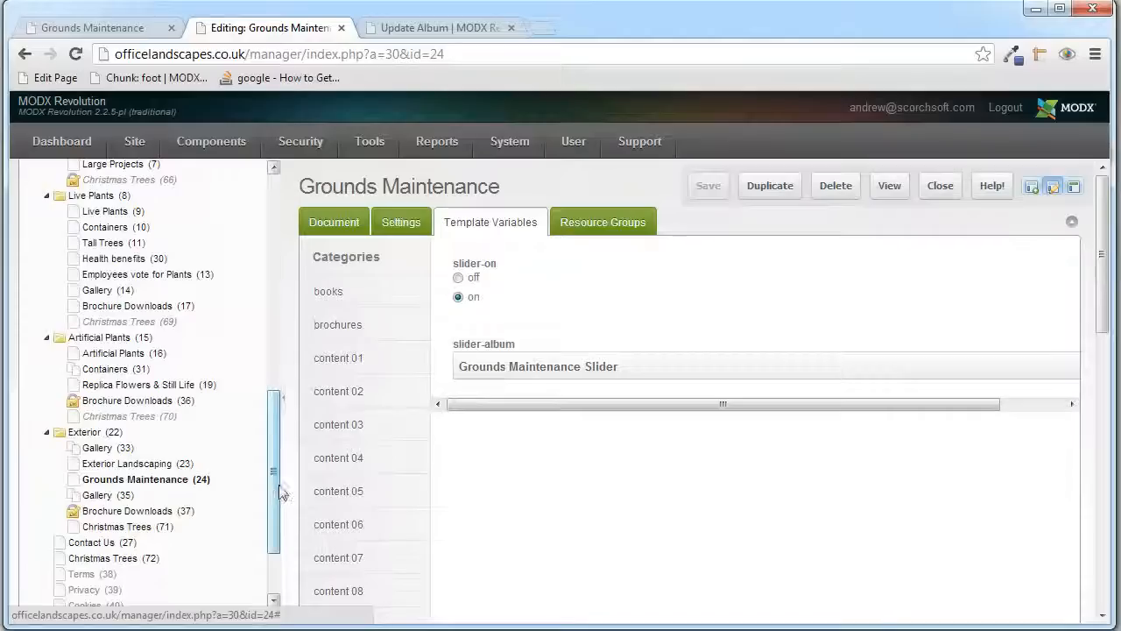
pyautogui.moveTo(277, 488); pyautogui.dragTo(271, 236)
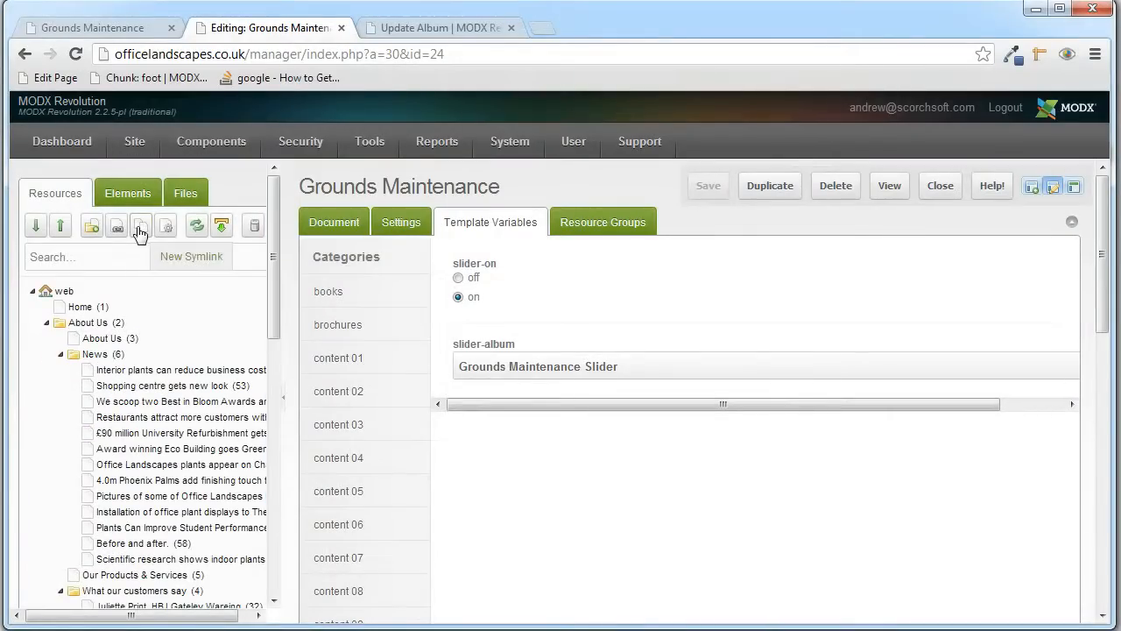
pyautogui.click(140, 229)
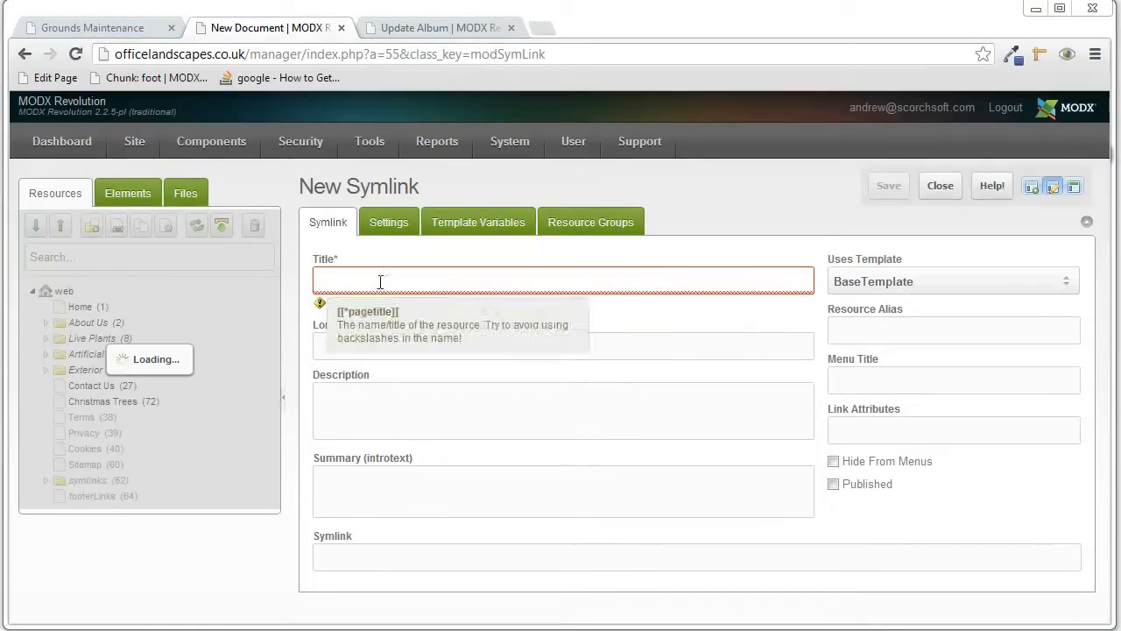
pyautogui.click(329, 567)
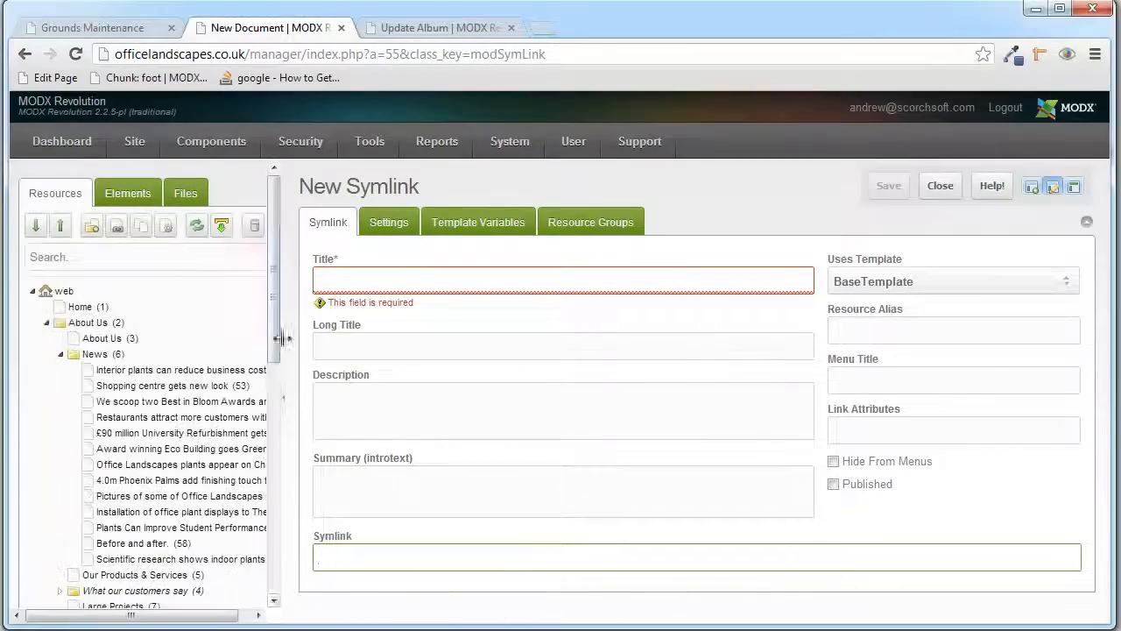
pyautogui.scroll(-7, 276, 337)
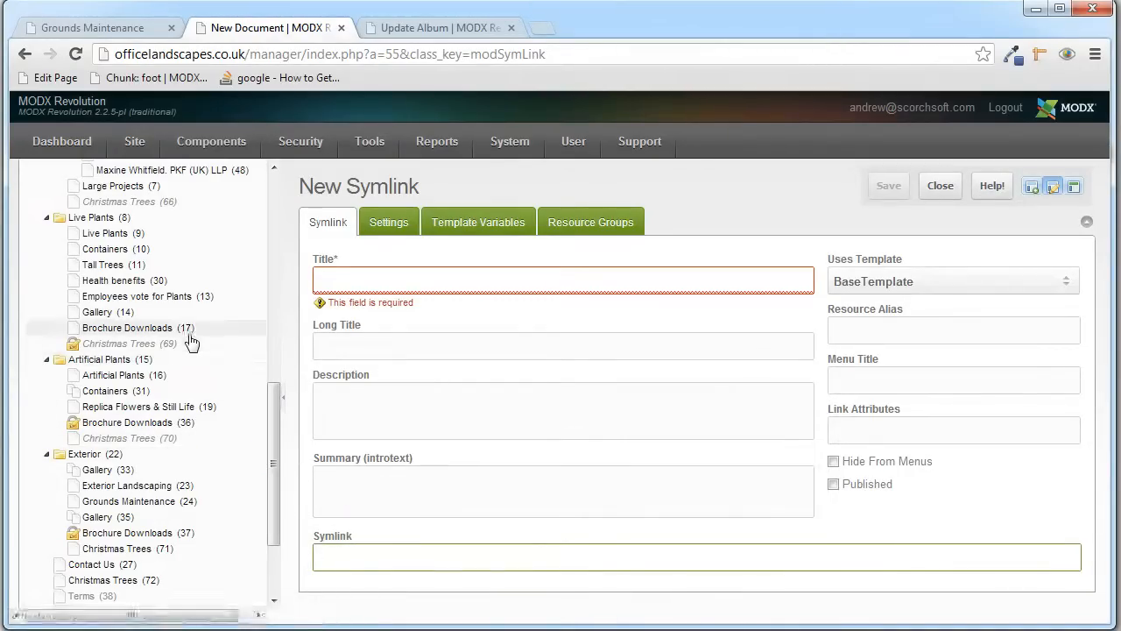
pyautogui.moveTo(276, 430); pyautogui.dragTo(274, 214)
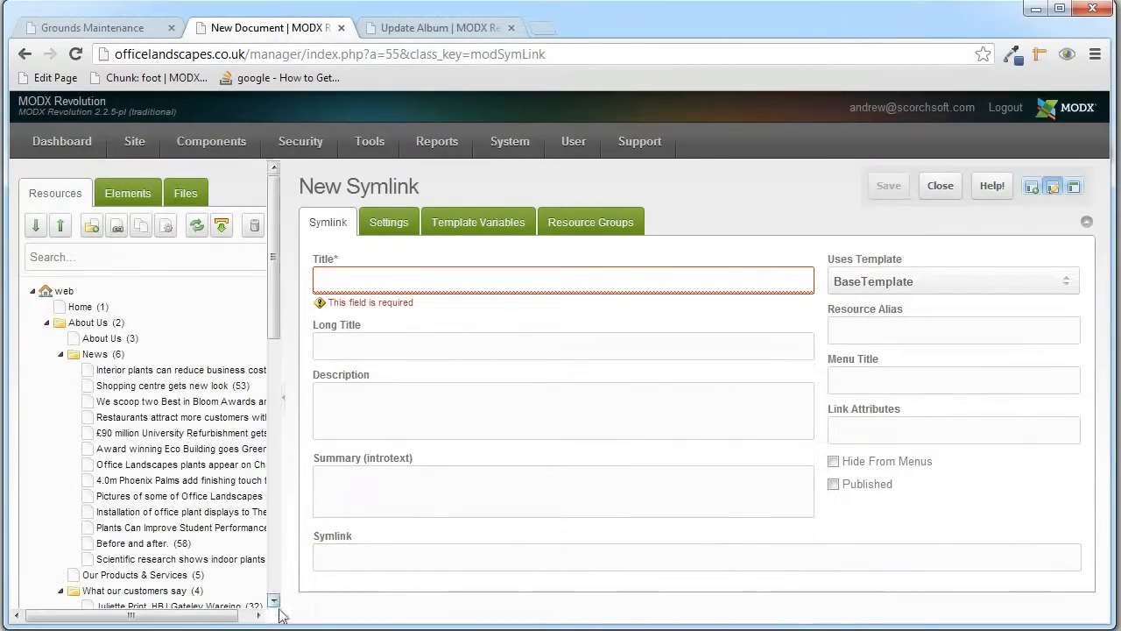
# - On the published site, view the Brochure Downloads pages under Artificial Plants and Live Plants
pyautogui.click(95, 27)
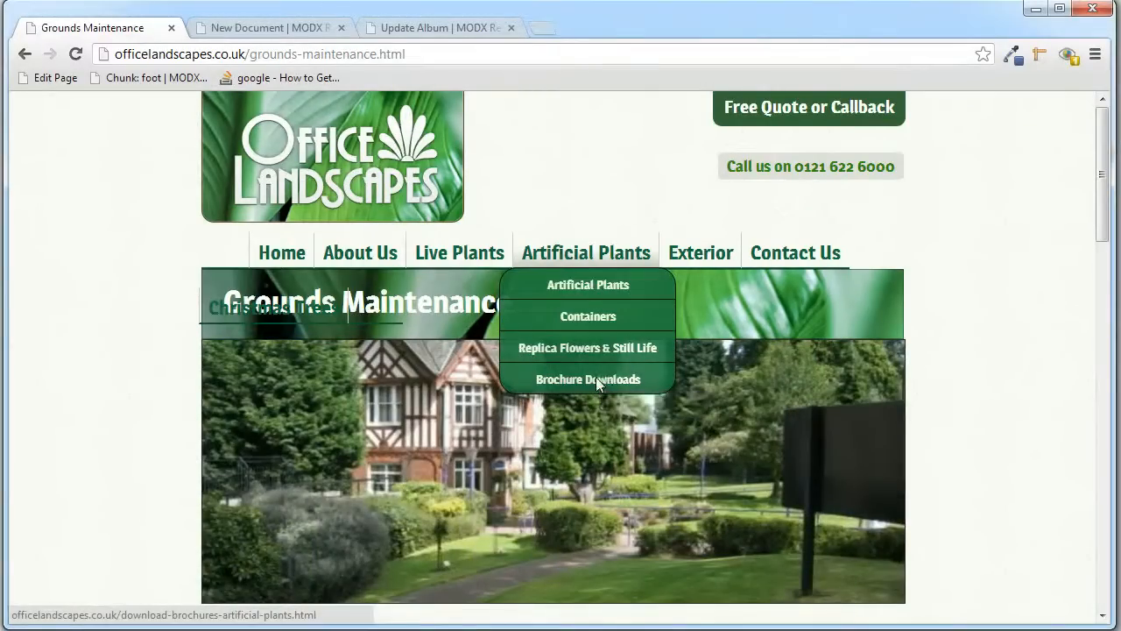
pyautogui.click(596, 382)
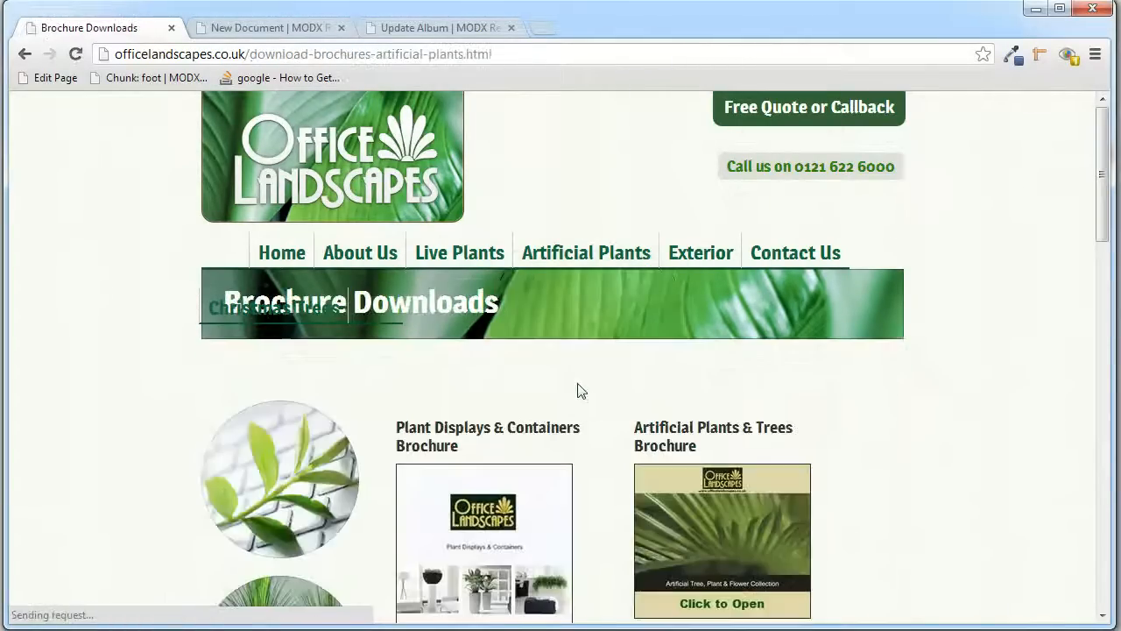
pyautogui.scroll(-1, 964, 378)
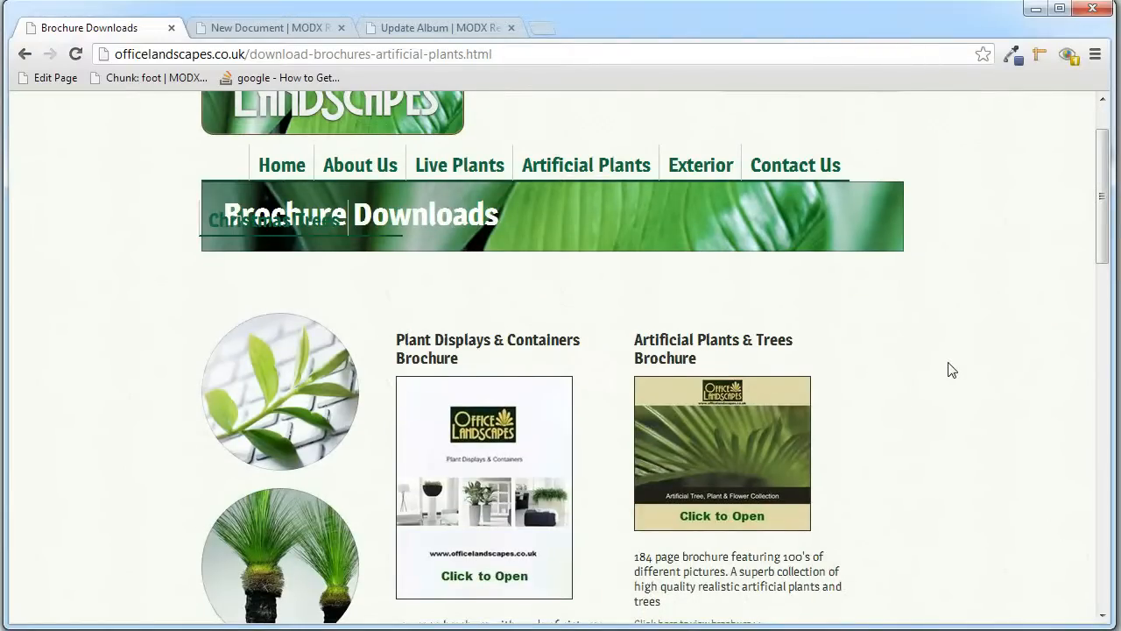
pyautogui.moveTo(460, 165)
pyautogui.click(466, 388)
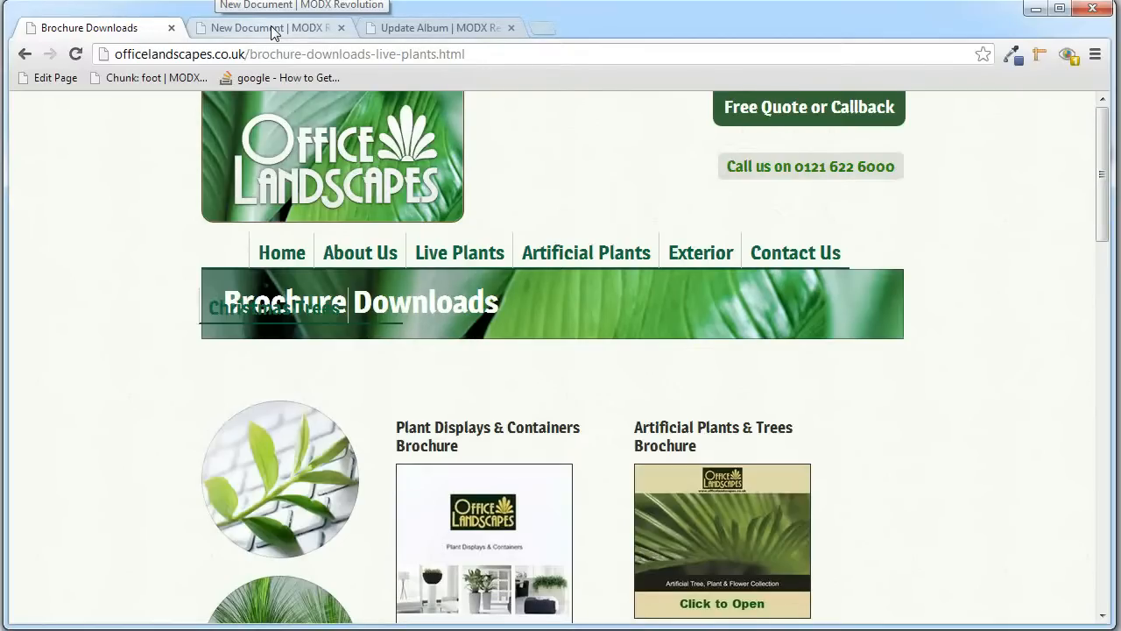
# - Examine the new symlink's Parent Resource setting against the published site's submenus and the symlinks folder in the resource tree
pyautogui.click(270, 28)
pyautogui.moveTo(370, 141)
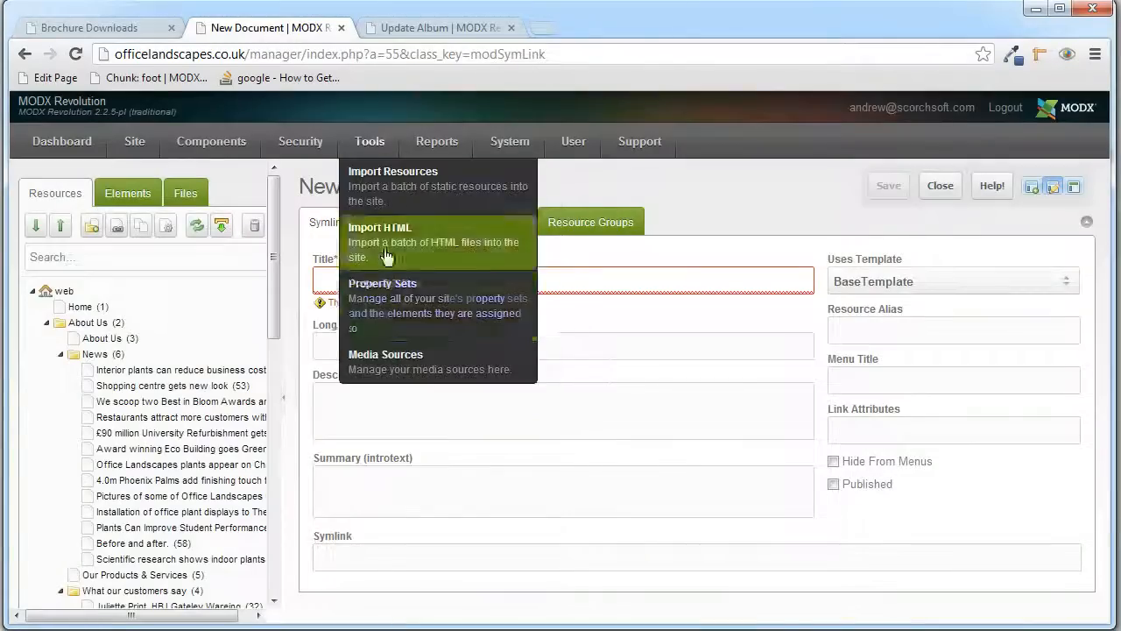
pyautogui.click(389, 222)
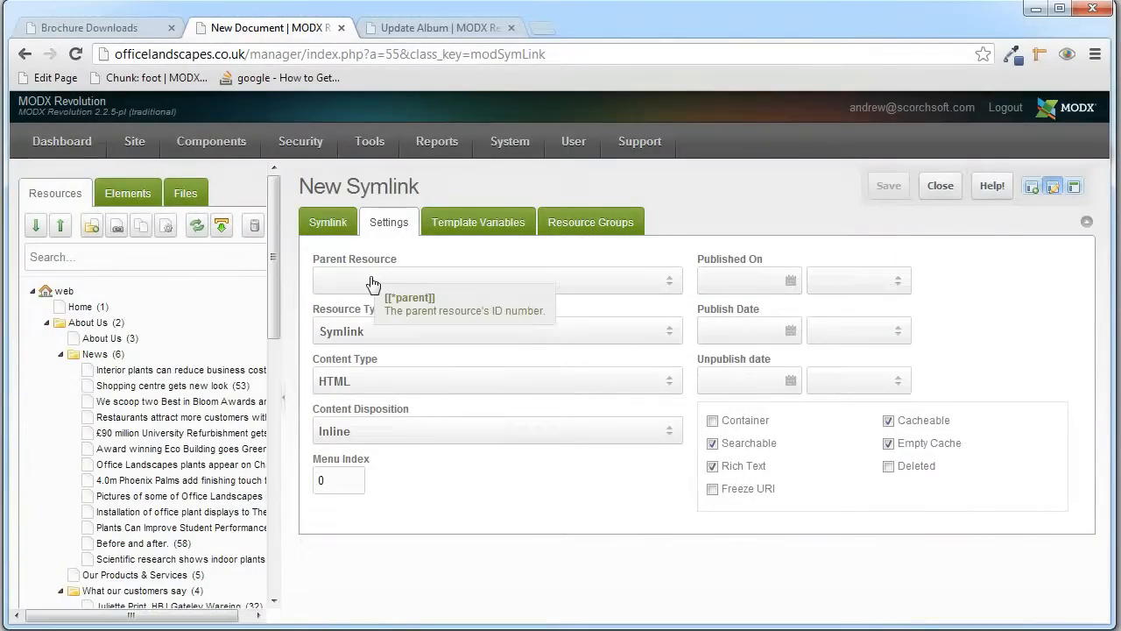
pyautogui.click(114, 28)
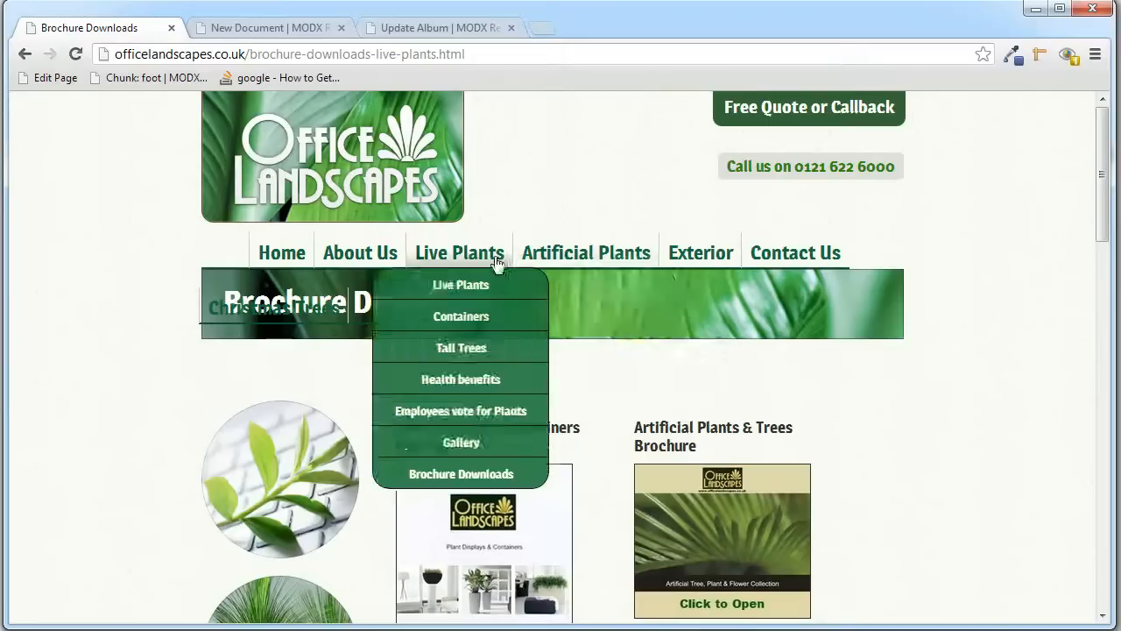
pyautogui.moveTo(568, 254)
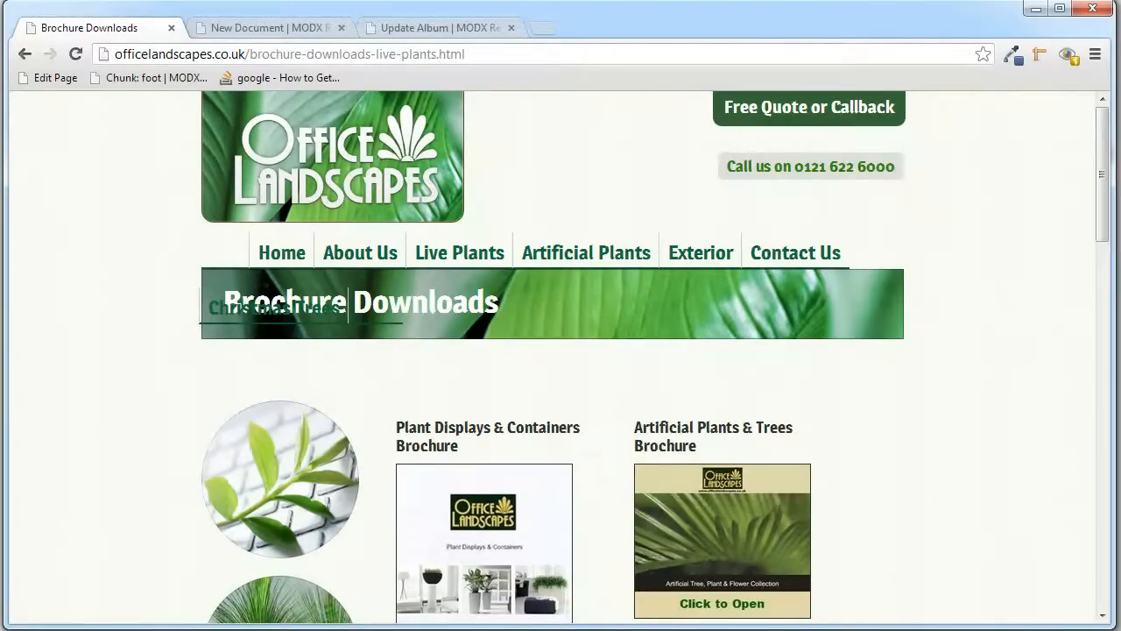
pyautogui.click(263, 28)
pyautogui.moveTo(276, 250); pyautogui.dragTo(272, 502)
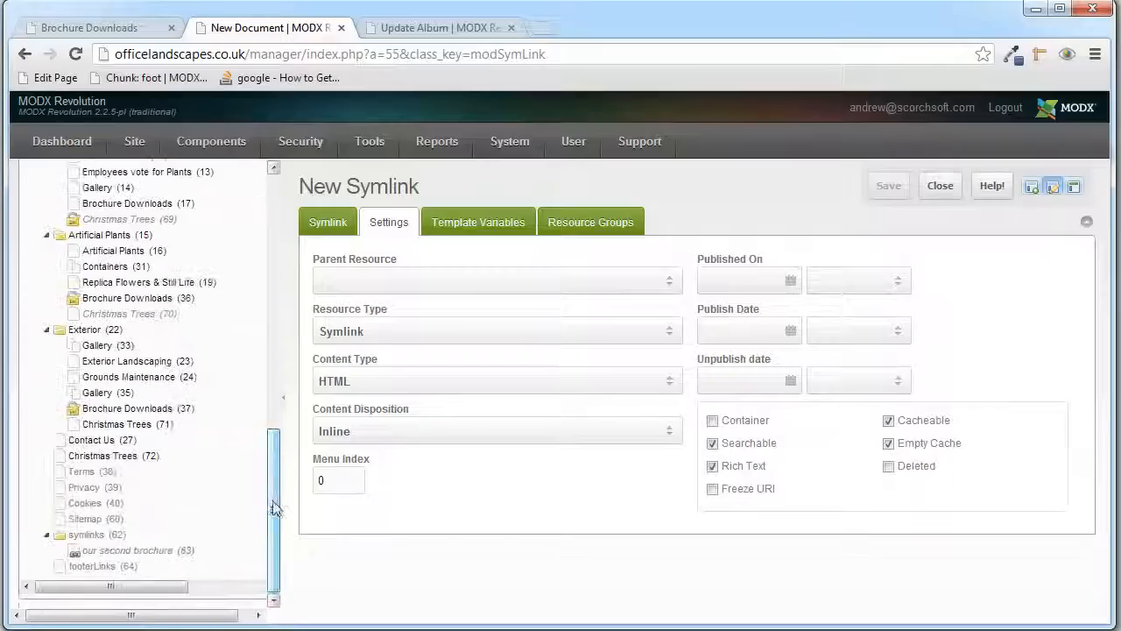
# - View the footer links on the published home page, and open the footerLinks resource in the MODX editor
pyautogui.click(123, 28)
pyautogui.click(289, 253)
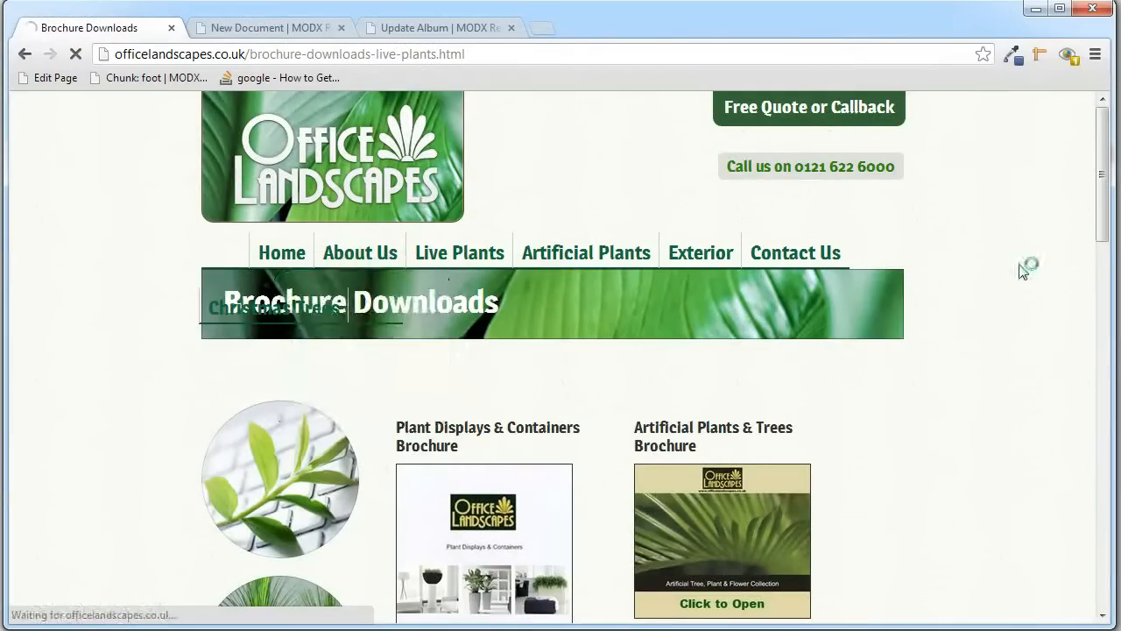
pyautogui.scroll(-15, 983, 268)
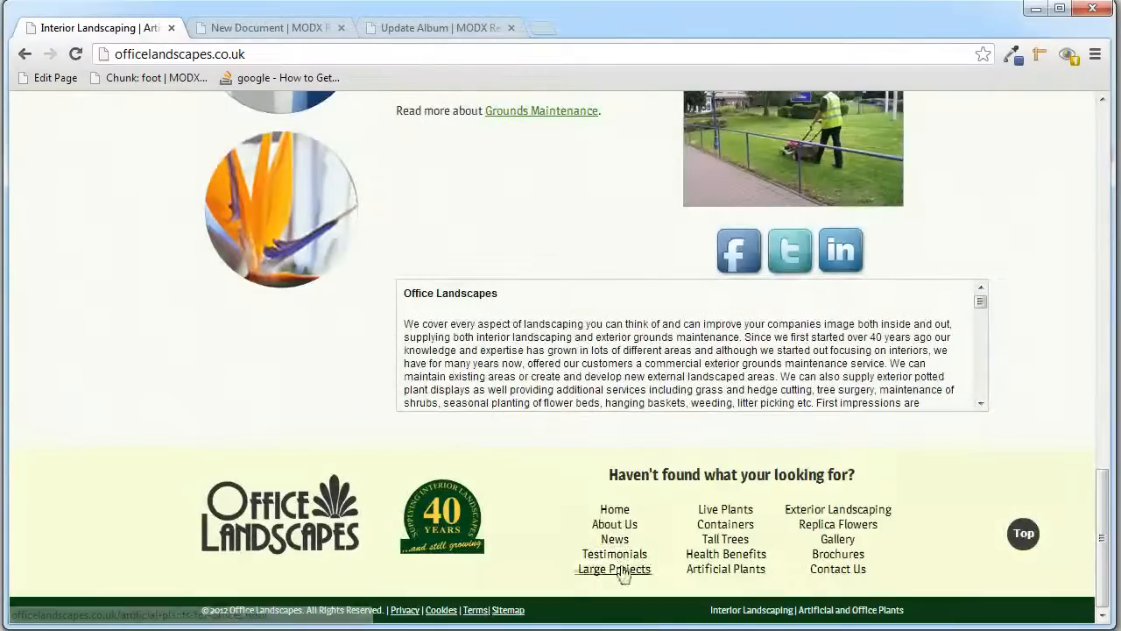
pyautogui.click(294, 28)
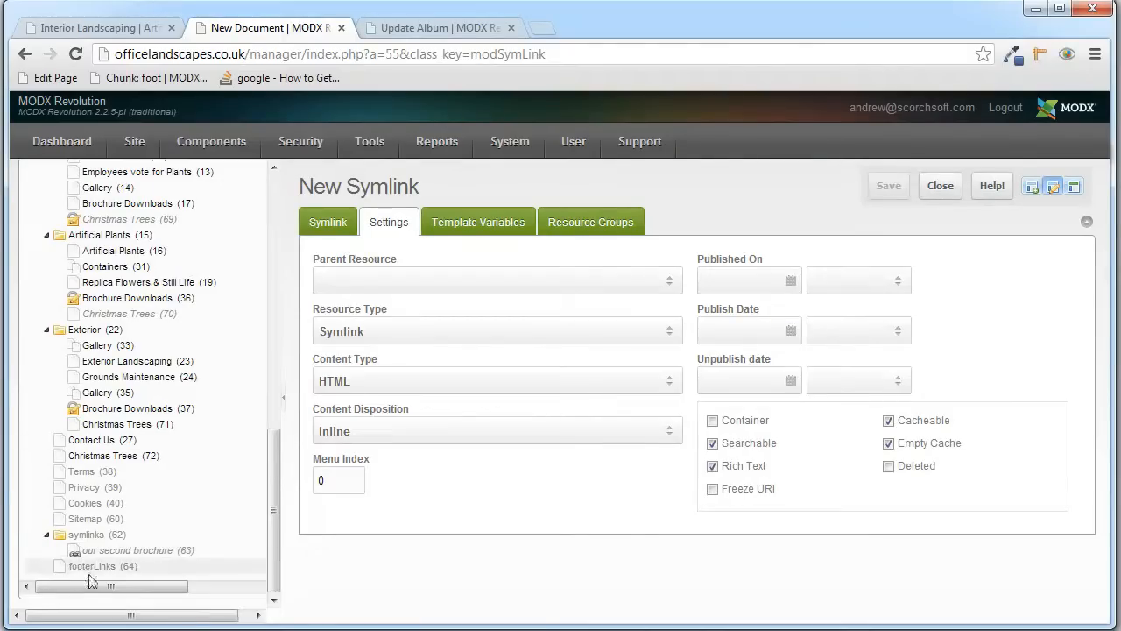
pyautogui.click(93, 567)
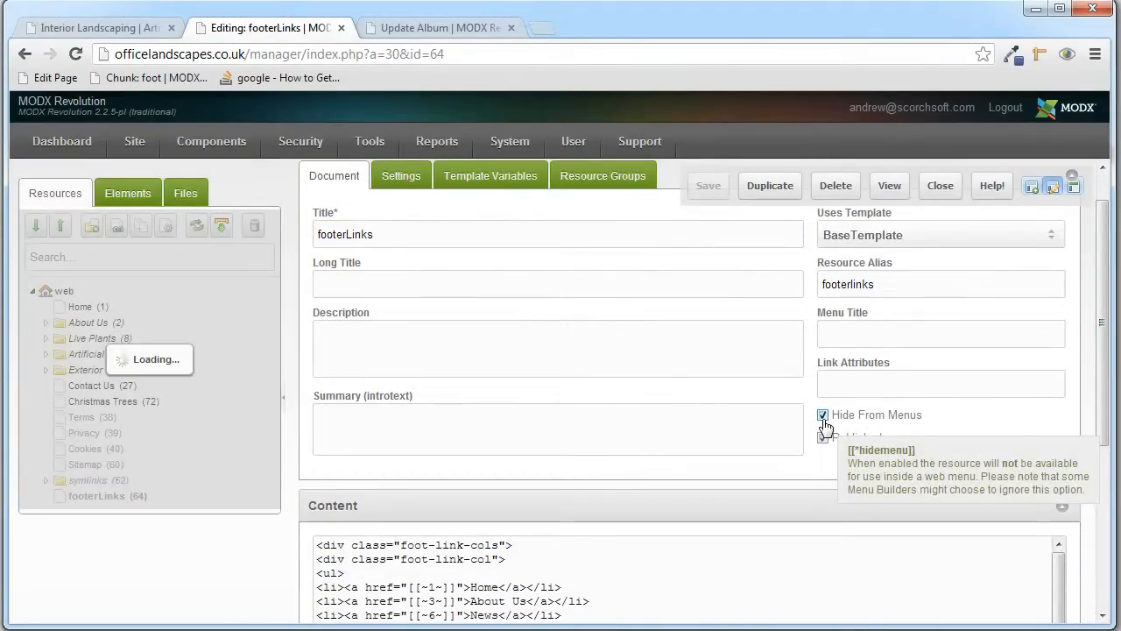
# - Compare the published home page's main navigation and footer links with the hidden resources in the MODX resource tree
pyautogui.click(131, 26)
pyautogui.moveTo(1105, 527); pyautogui.dragTo(1097, 165)
pyautogui.moveTo(615, 266)
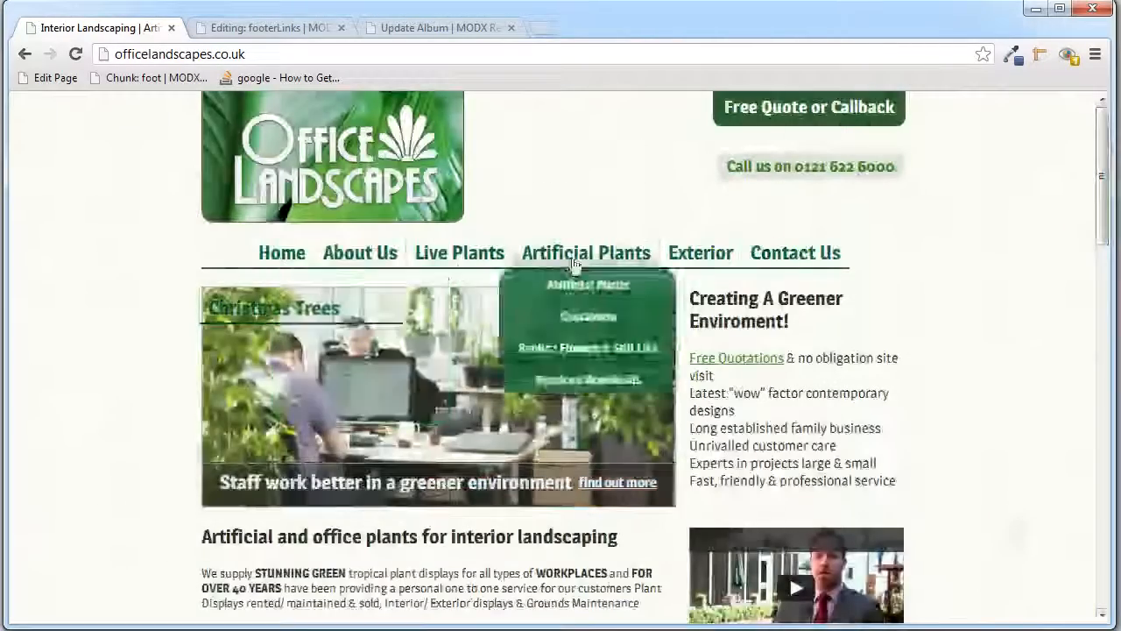
pyautogui.moveTo(1104, 212); pyautogui.dragTo(1105, 560)
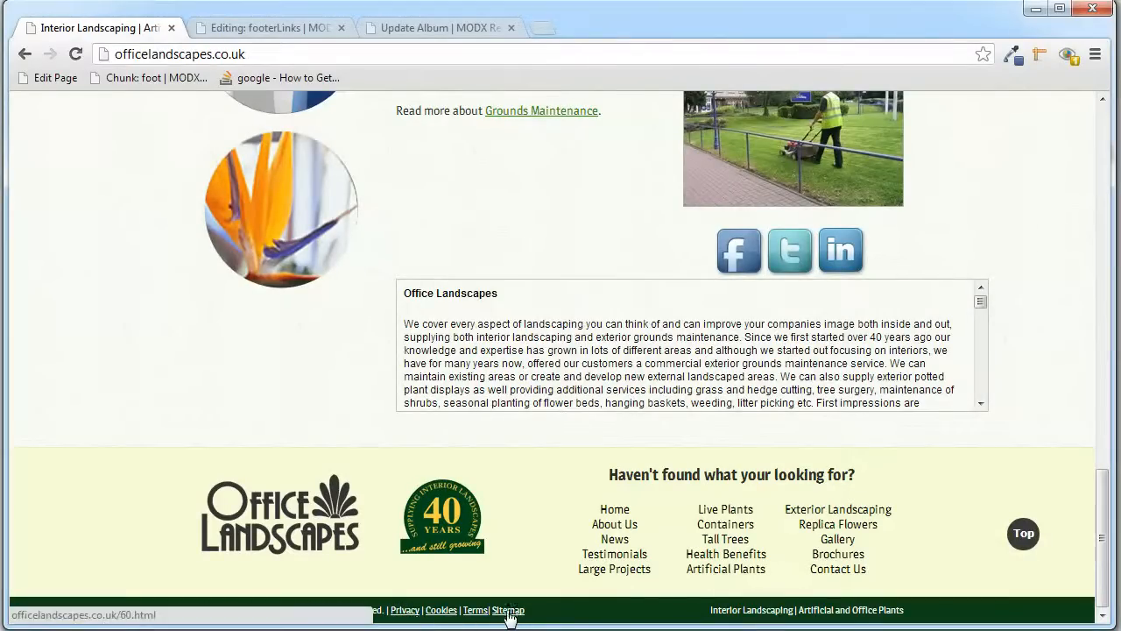
pyautogui.click(275, 27)
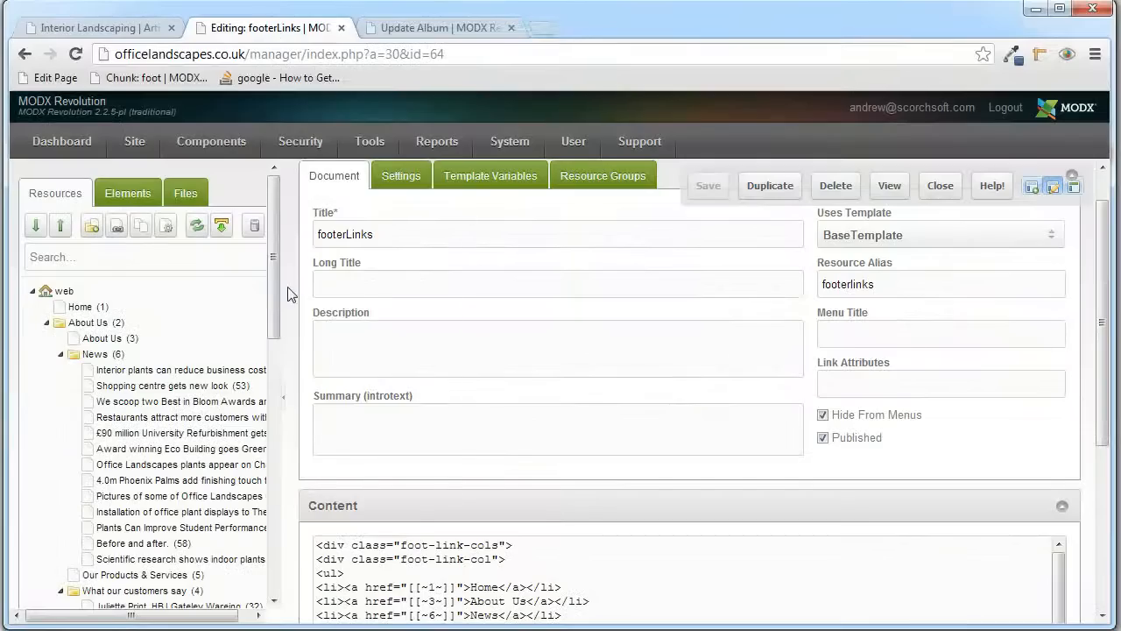
pyautogui.moveTo(282, 270); pyautogui.dragTo(280, 534)
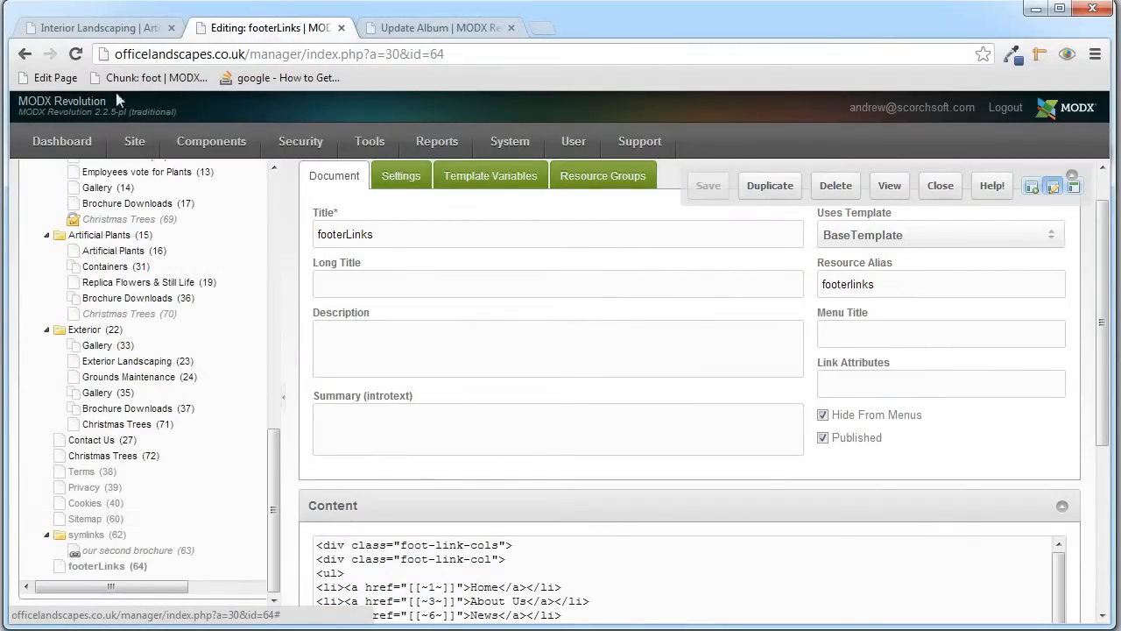
# - Compare the footer link columns on the published home page with the HTML content of the footerLinks resource
pyautogui.click(128, 30)
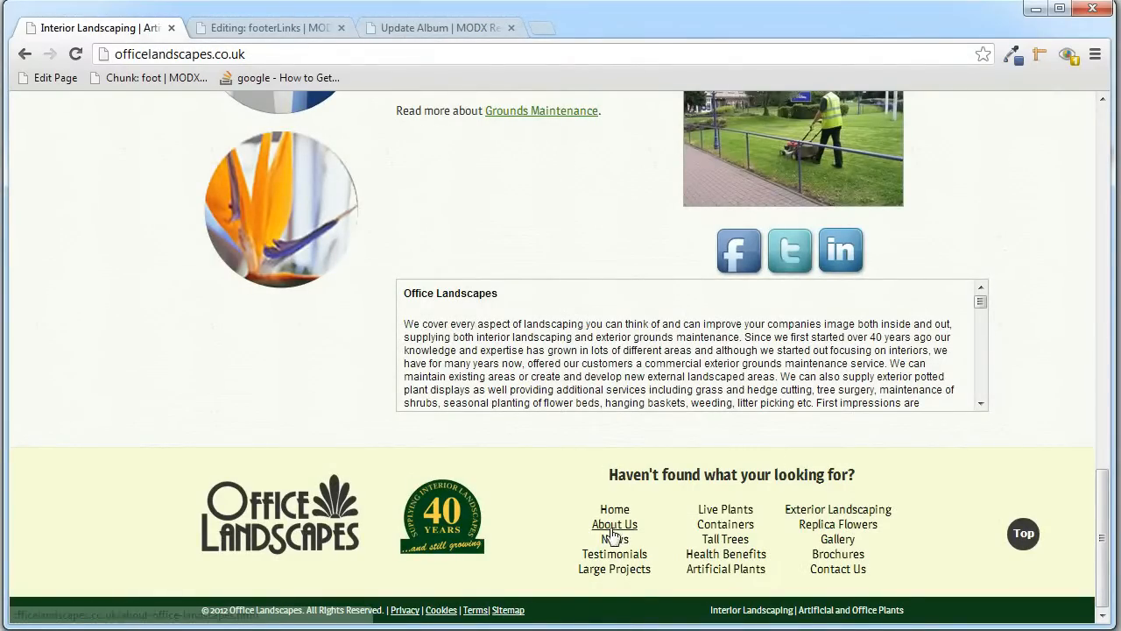
pyautogui.hotkey('ctrl', 'Tab')
pyautogui.moveTo(1103, 372); pyautogui.dragTo(1111, 537)
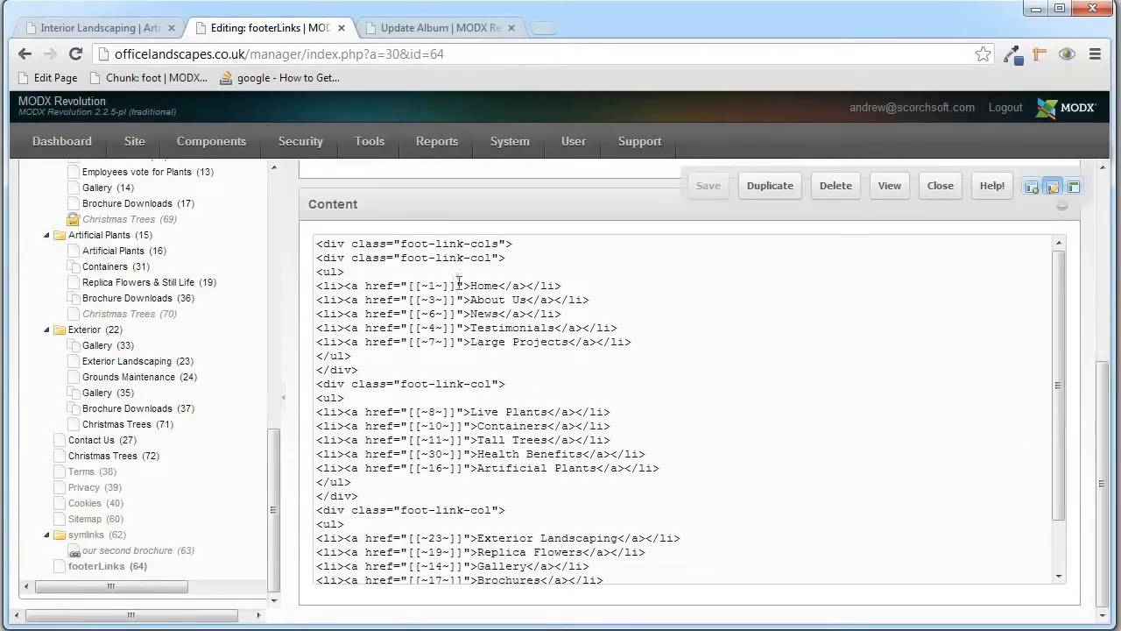
pyautogui.click(570, 314)
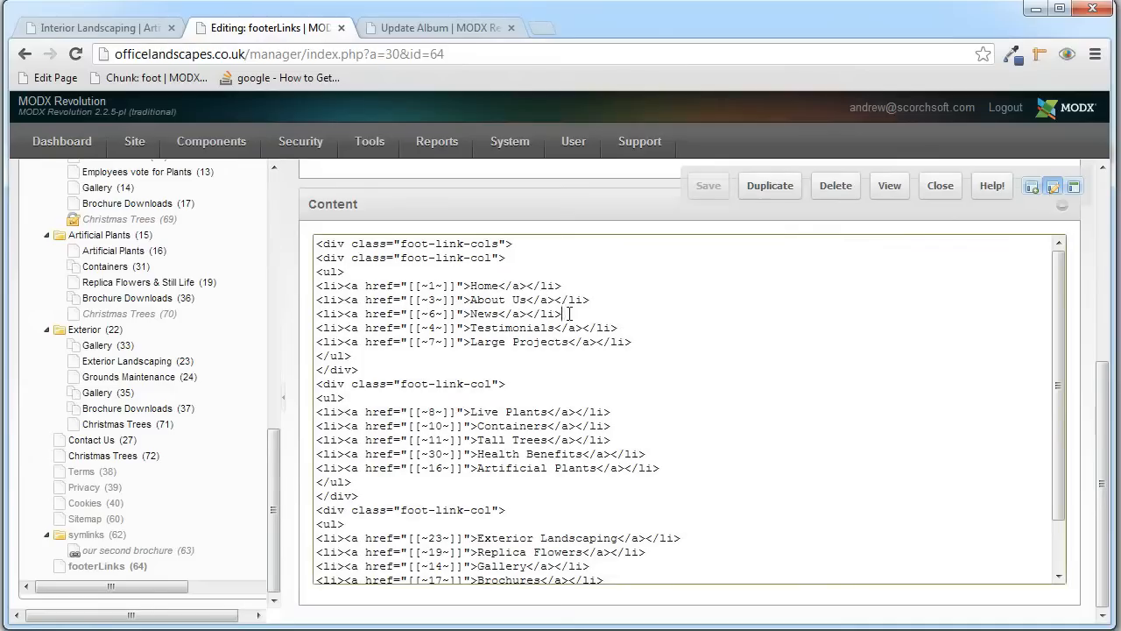
pyautogui.click(448, 28)
pyautogui.click(103, 28)
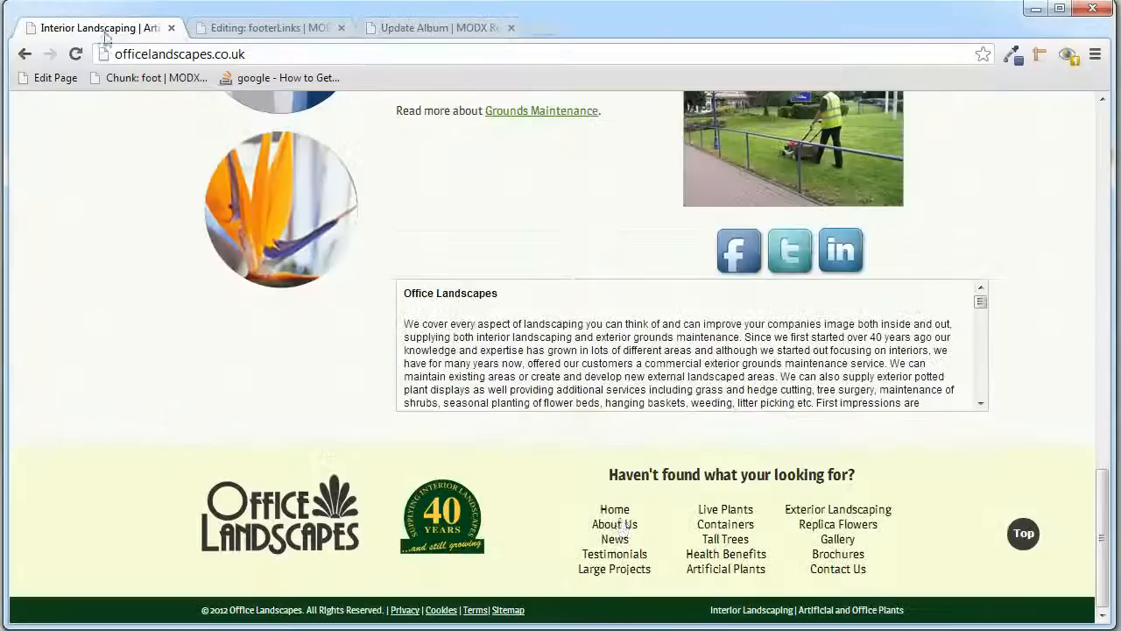
pyautogui.click(267, 28)
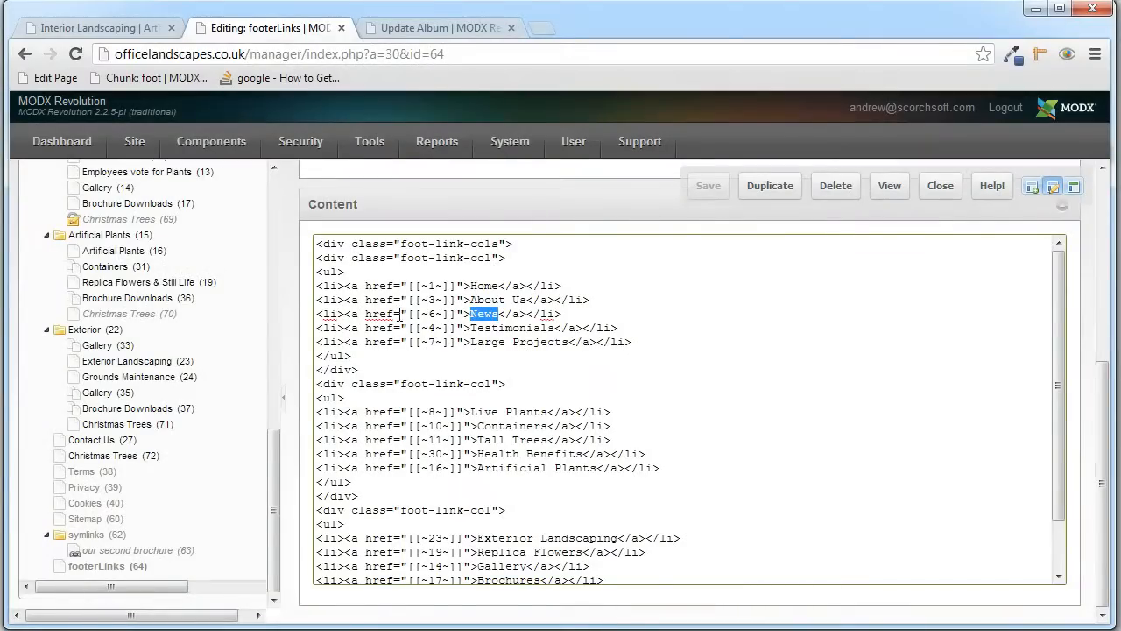
# - Examine the News link's [[~6~]] tag and list-item markup in the footerLinks content alongside the News resource ID
pyautogui.moveTo(409, 313); pyautogui.dragTo(453, 313)
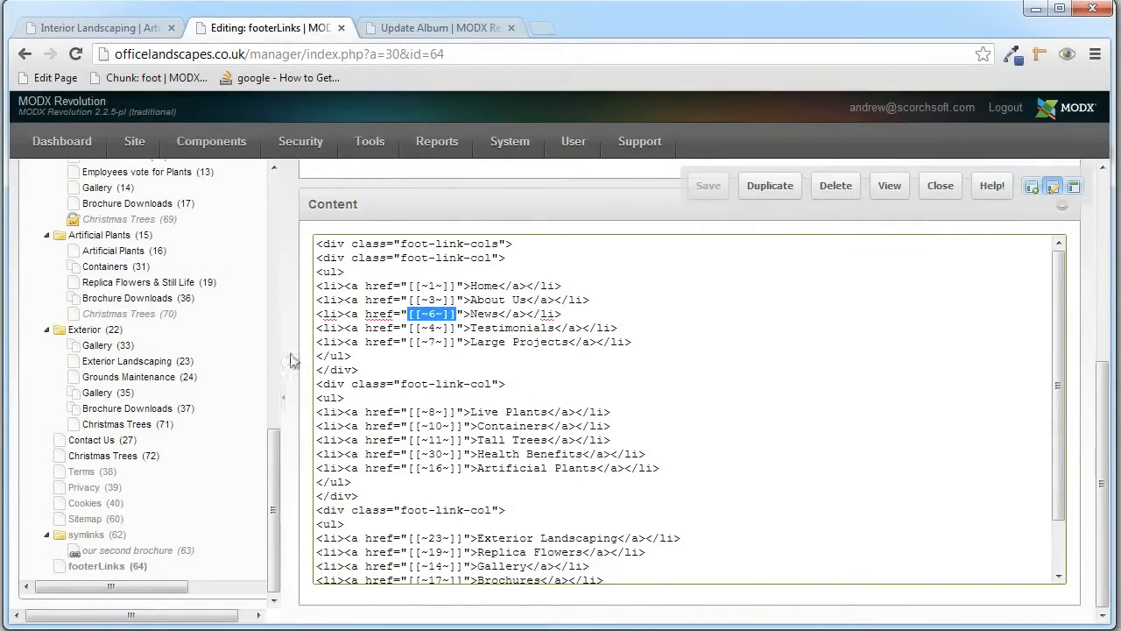
pyautogui.moveTo(274, 510); pyautogui.dragTo(293, 258)
pyautogui.click(437, 314)
pyautogui.moveTo(344, 314); pyautogui.dragTo(319, 313)
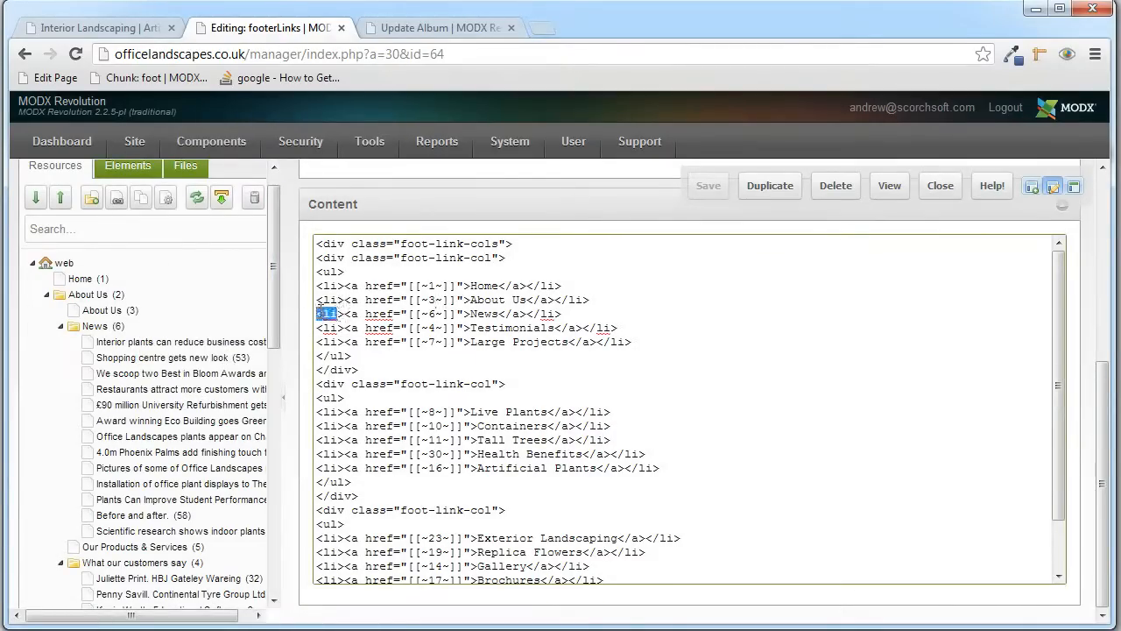
# - Examine the Testimonials line in the footerLinks content, including its link text and [[~4~]] resource ID, and review the resource's document fields
pyautogui.click(634, 331)
pyautogui.moveTo(621, 328); pyautogui.dragTo(300, 328)
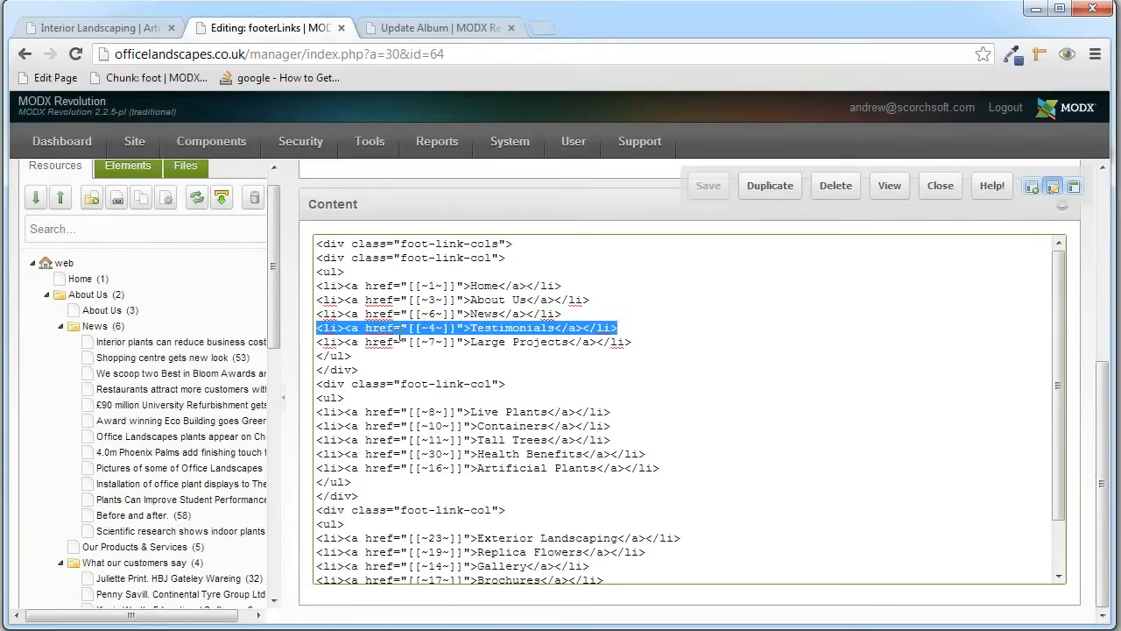
pyautogui.click(620, 328)
pyautogui.moveTo(471, 328); pyautogui.dragTo(555, 330)
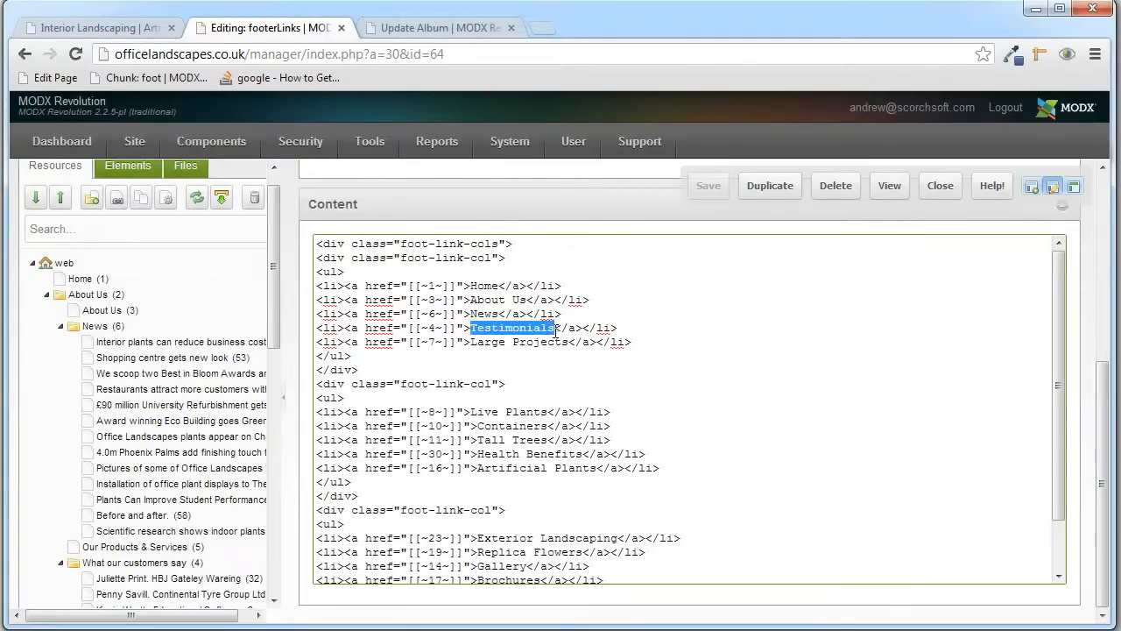
pyautogui.click(431, 330)
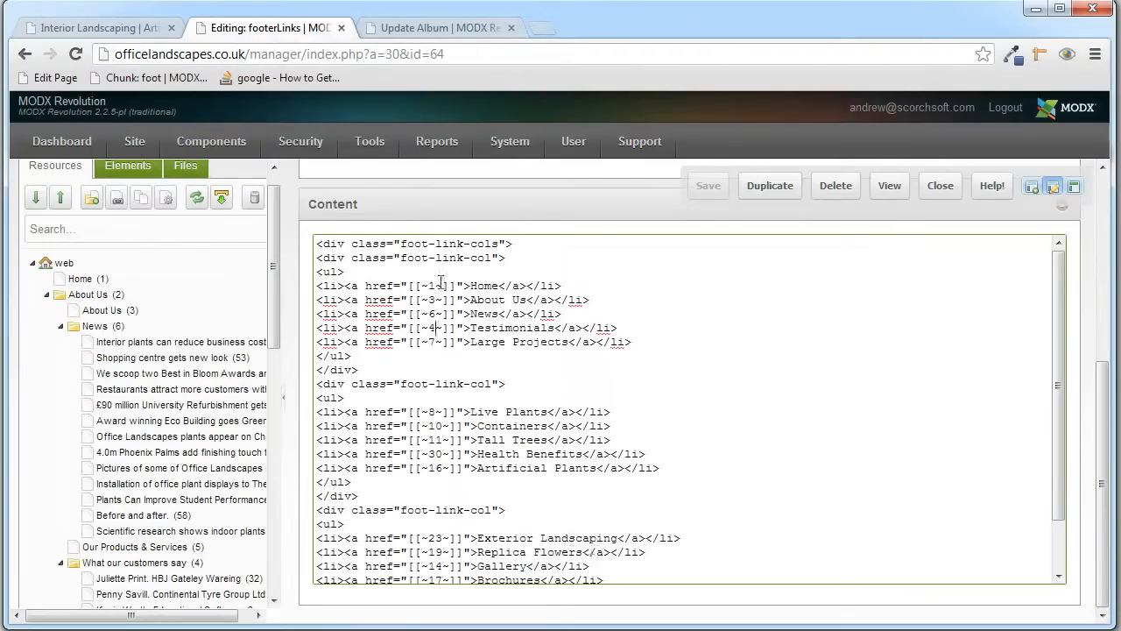
pyautogui.moveTo(274, 244); pyautogui.dragTo(288, 516)
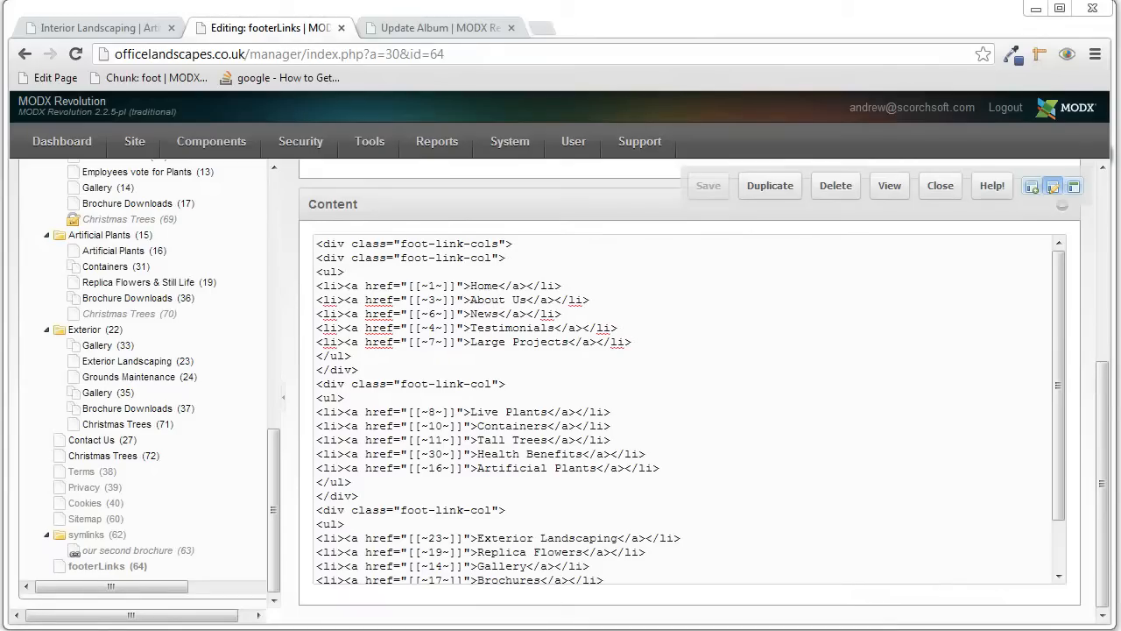
pyautogui.moveTo(1104, 453); pyautogui.dragTo(1104, 226)
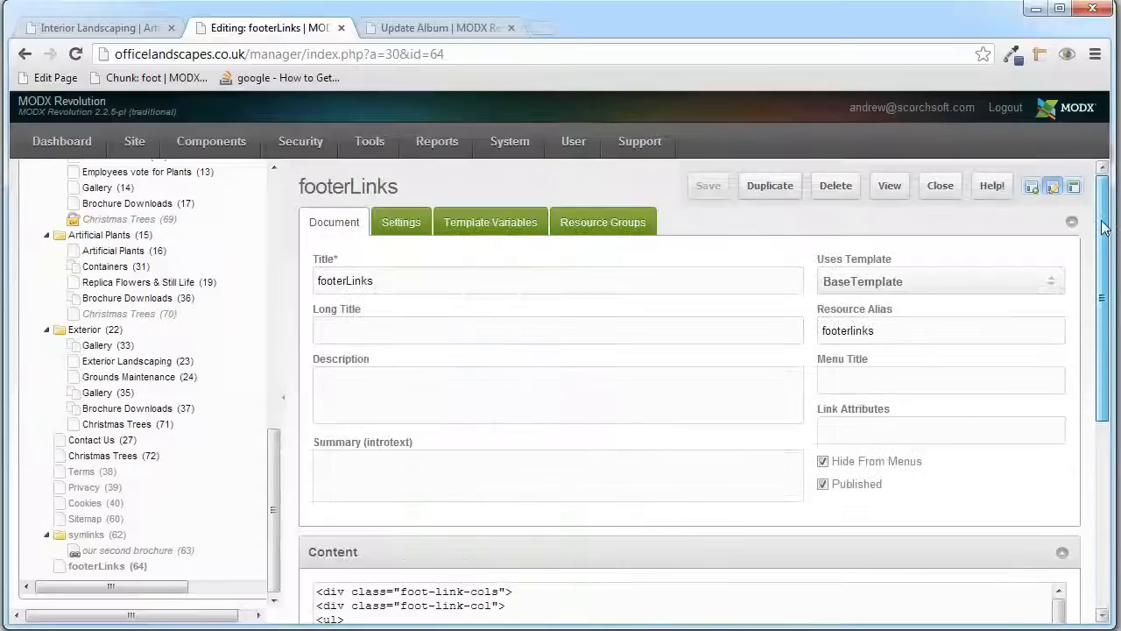